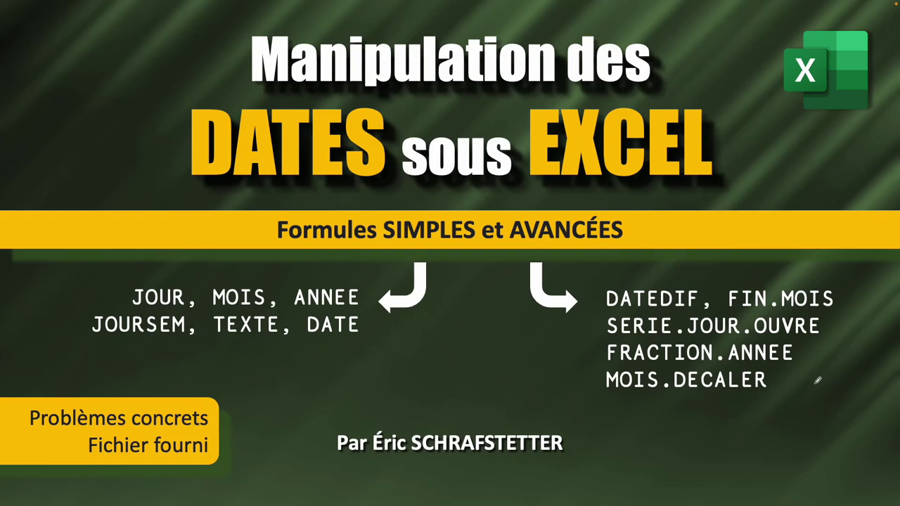
Step: Advance to the date-basics slide, underline 'numéro', and reveal the days-since-1900 bullet
key("Right")
key("Right")
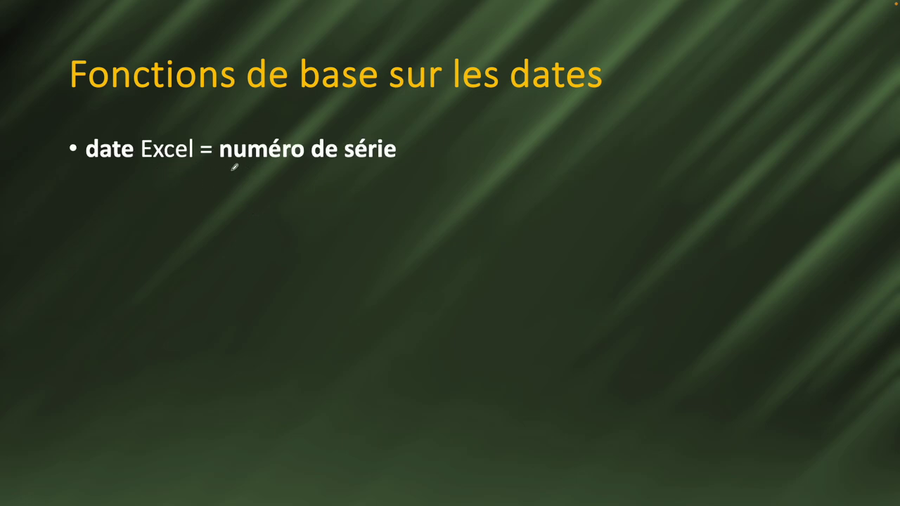
left_click_drag(230, 168, 277, 167)
key("Right")
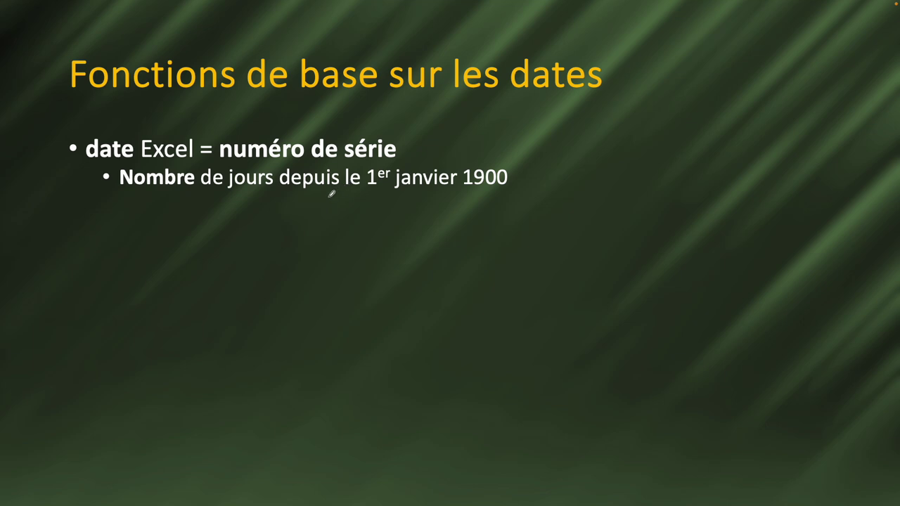
Step: Reveal the bullet on adding or subtracting days and underline 'additionner' and 'soustraire'
key("Right")
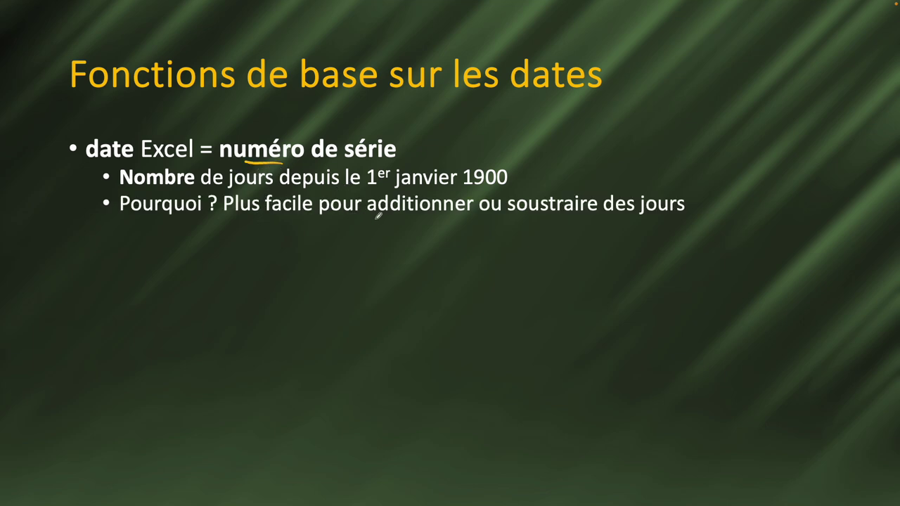
left_click_drag(378, 220, 433, 219)
left_click_drag(541, 221, 586, 222)
Step: Reveal the date-entry bullet and mark the day, month and century parts of 01/06/2024
key("Right")
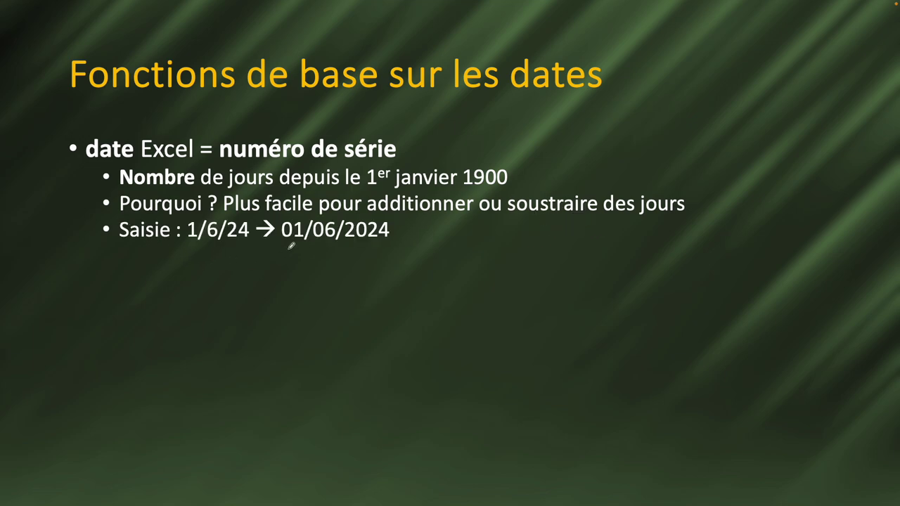
mouse_move(284, 258)
left_mouse_down()
mouse_move(283, 242)
mouse_move(315, 242)
left_mouse_up()
left_click_drag(342, 243, 366, 243)
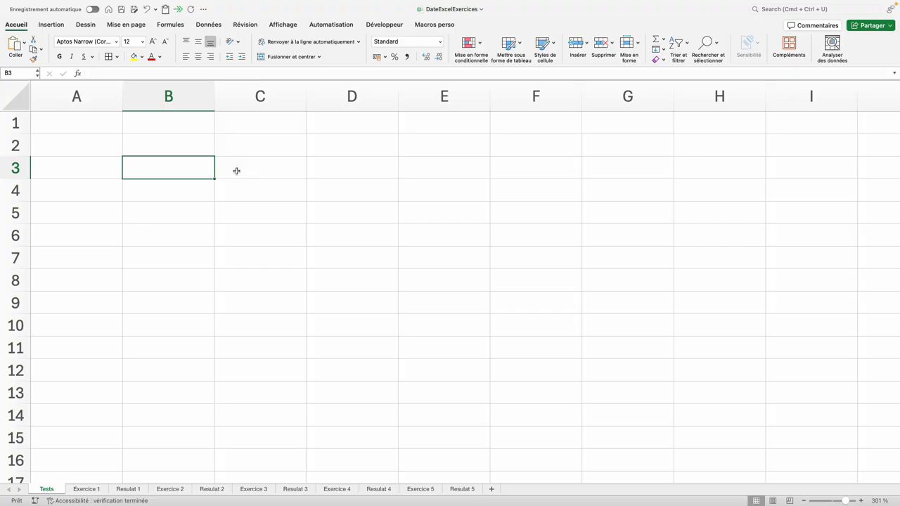
Step: Enter 3/5/25 in B3 and switch it to Standard format to show serial 45780
type("3/")
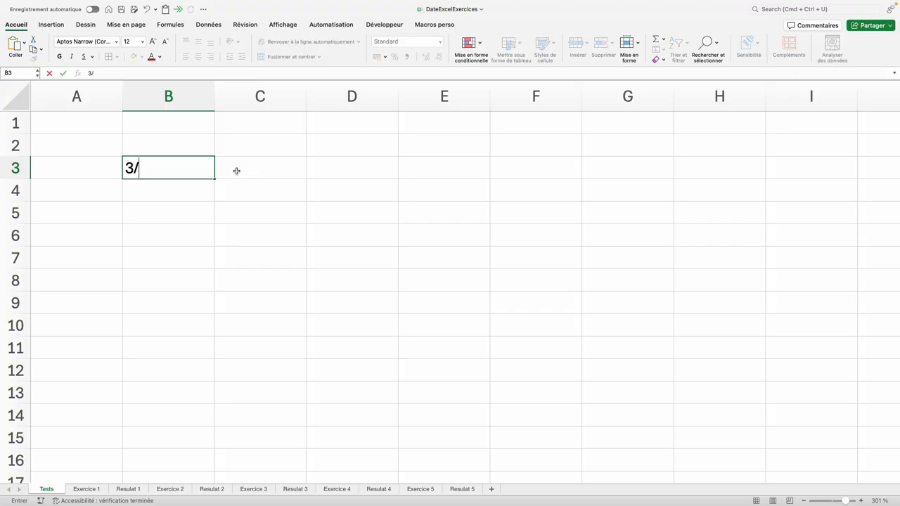
type("5/25")
key("Return")
left_click(179, 170)
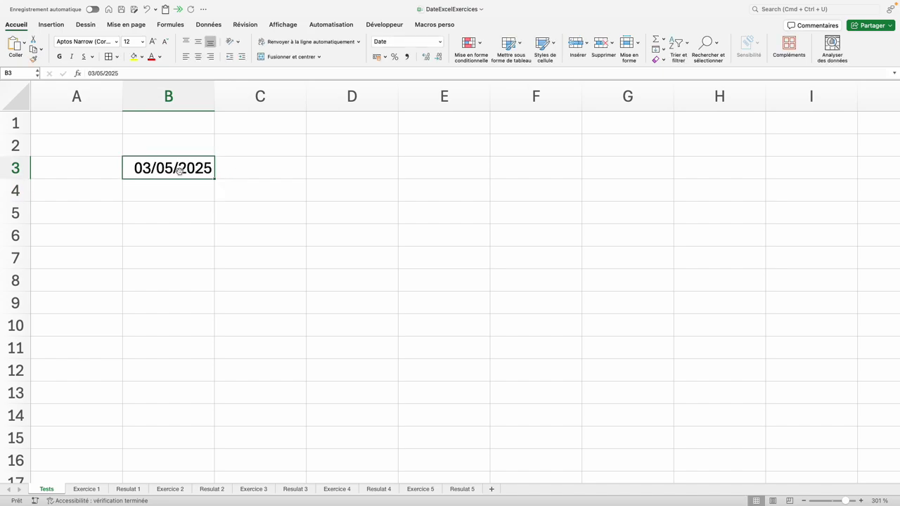
left_click(440, 44)
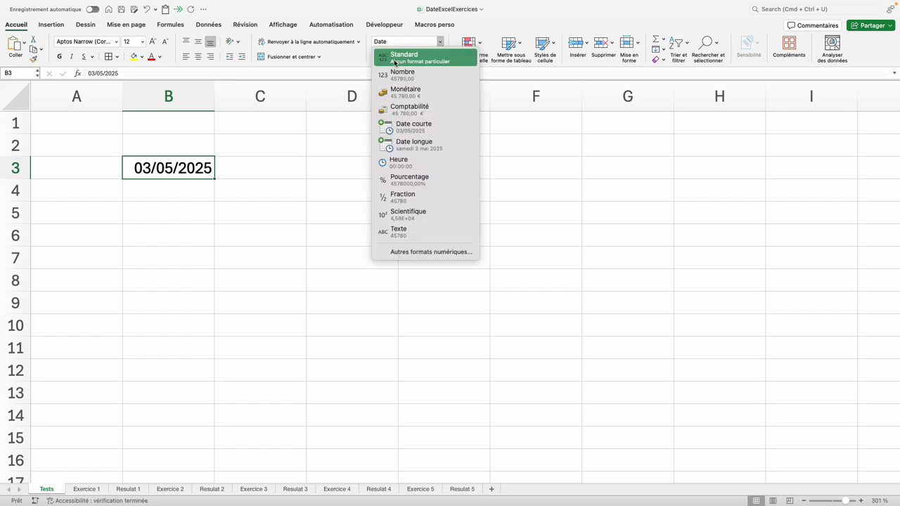
left_click(426, 62)
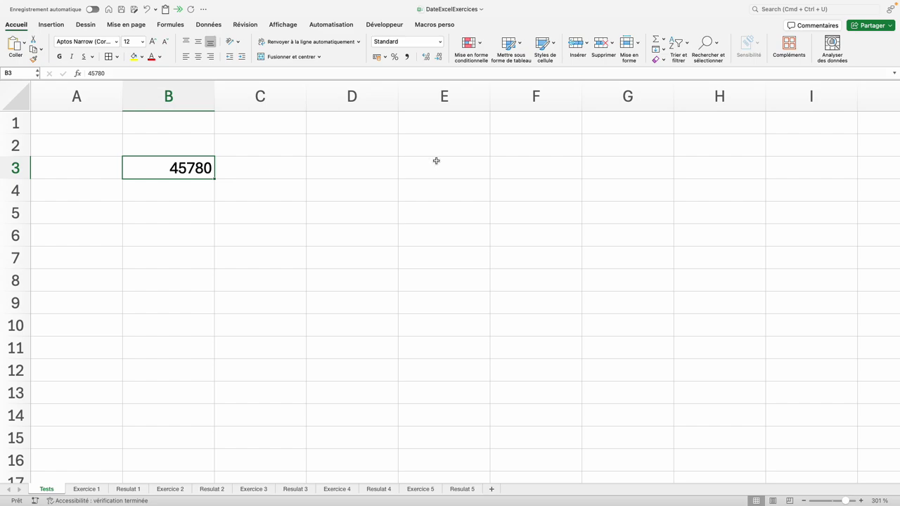
Step: Enter 44230 in B5 and apply the short date format so it reads 03/02/2021
key("Down")
key("Down")
type("4")
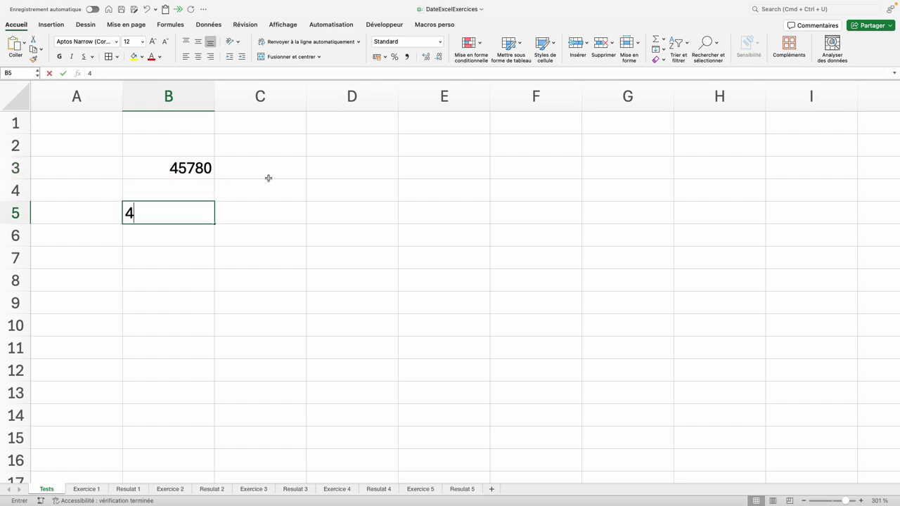
type("4230")
key("Return")
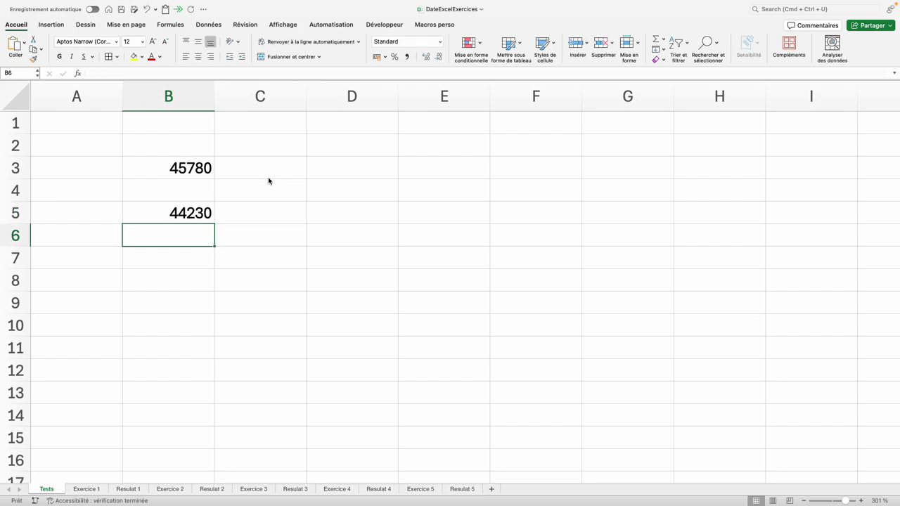
key("Up")
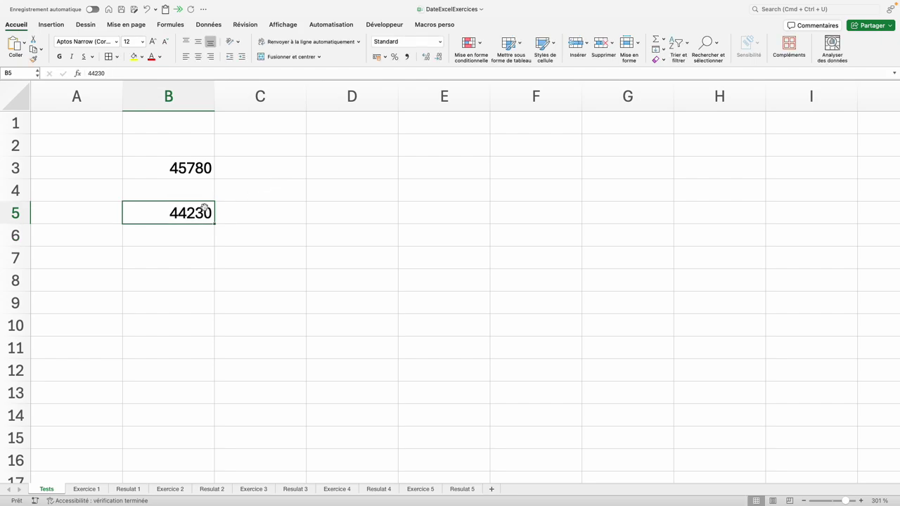
left_click(439, 44)
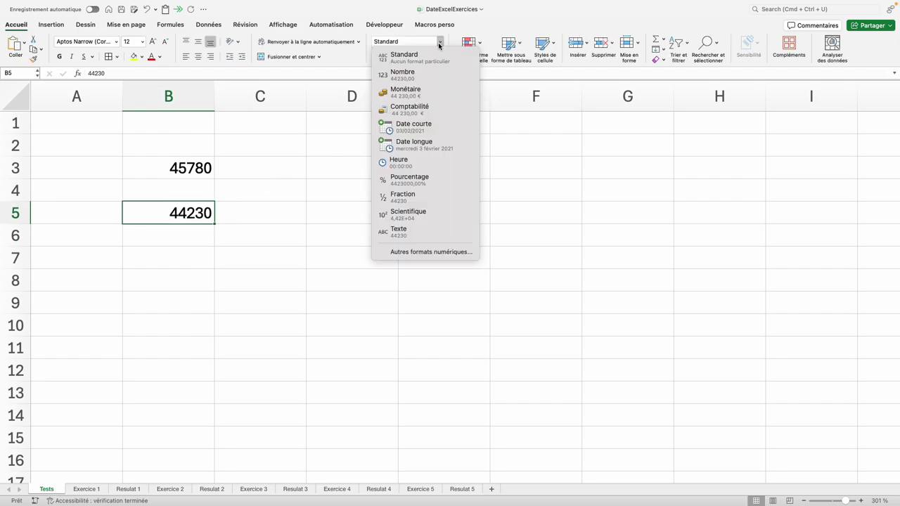
left_click(424, 133)
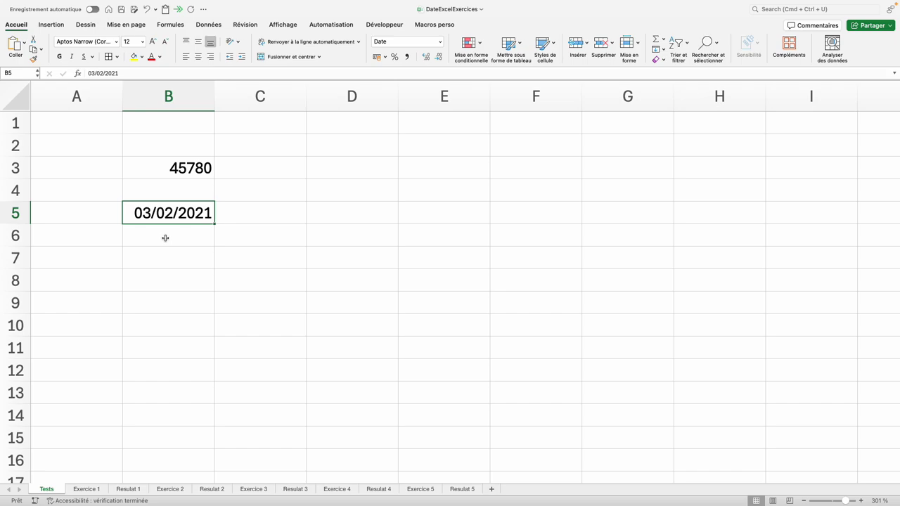
left_click(165, 237)
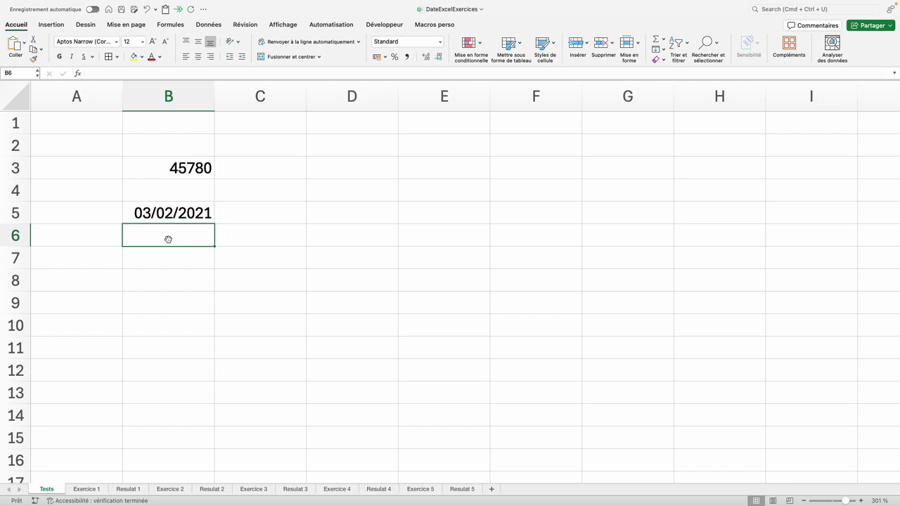
Step: Enter =AUJOURDHUI() in B6 to show today's date, 06/09/2024
type("=")
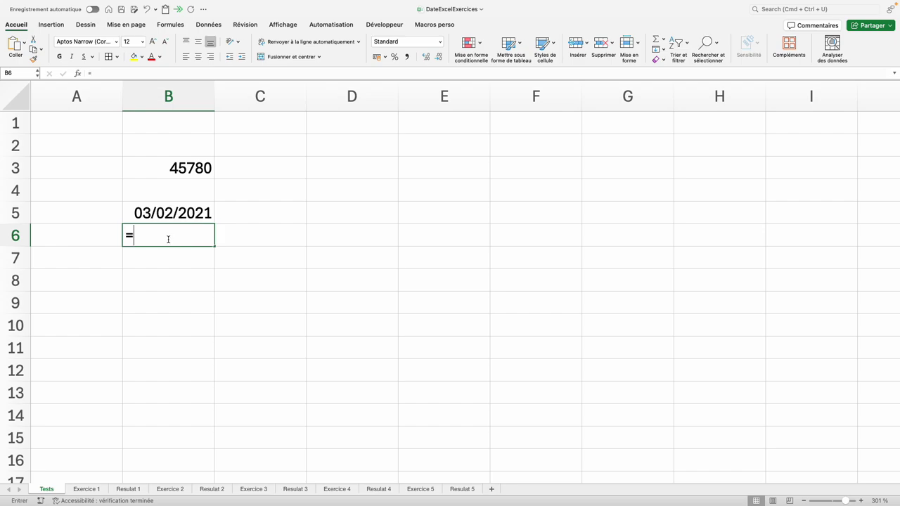
type("au")
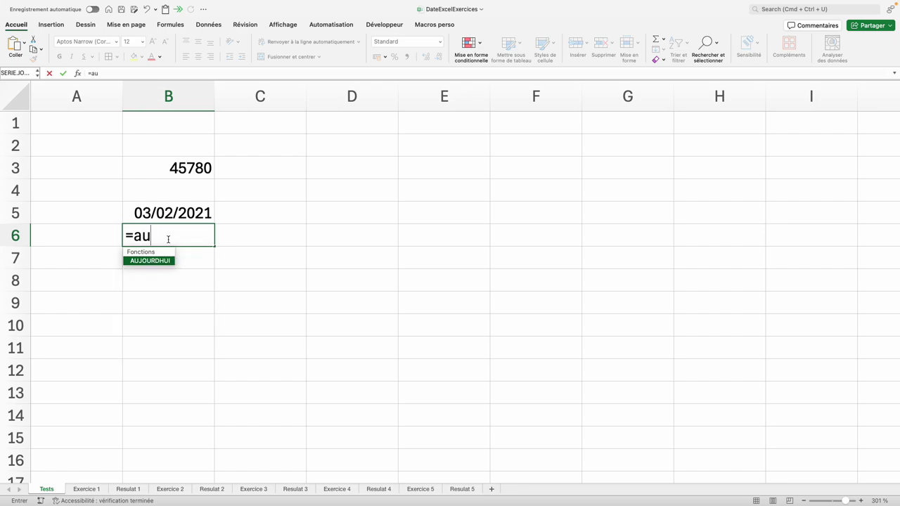
key("Tab")
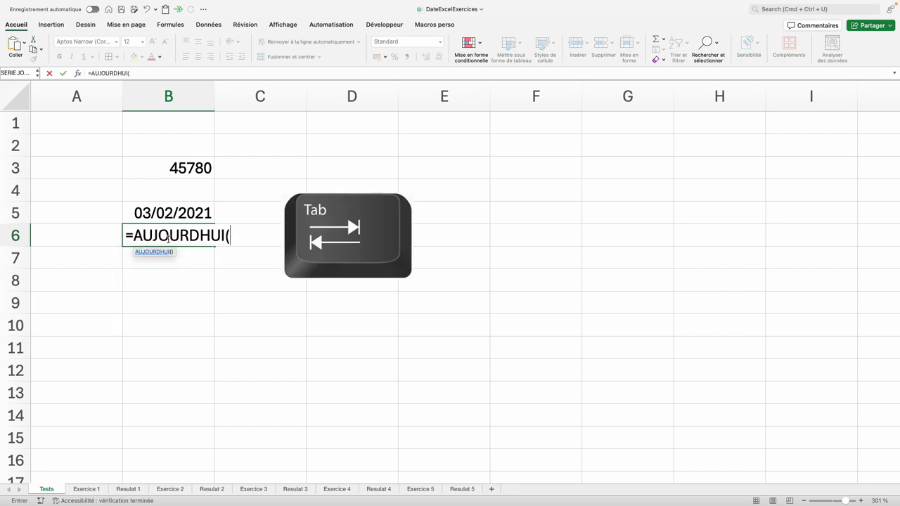
type(")")
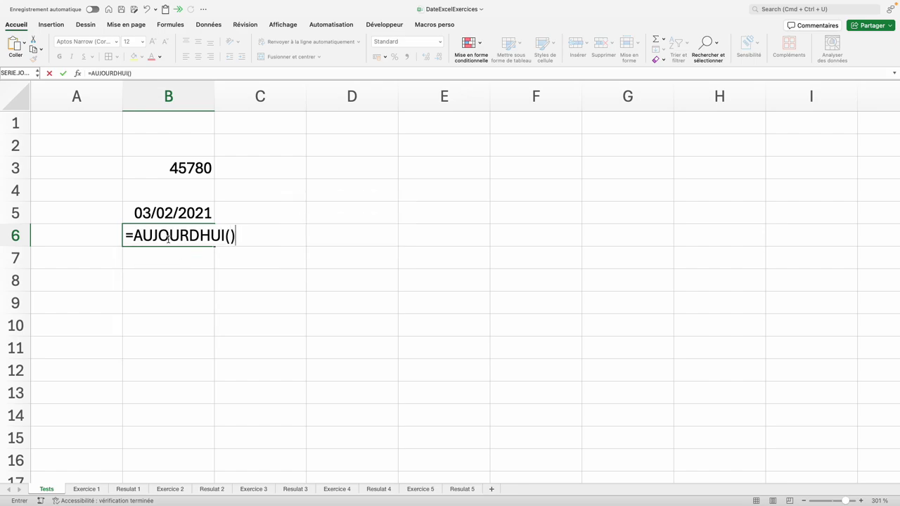
key("Return")
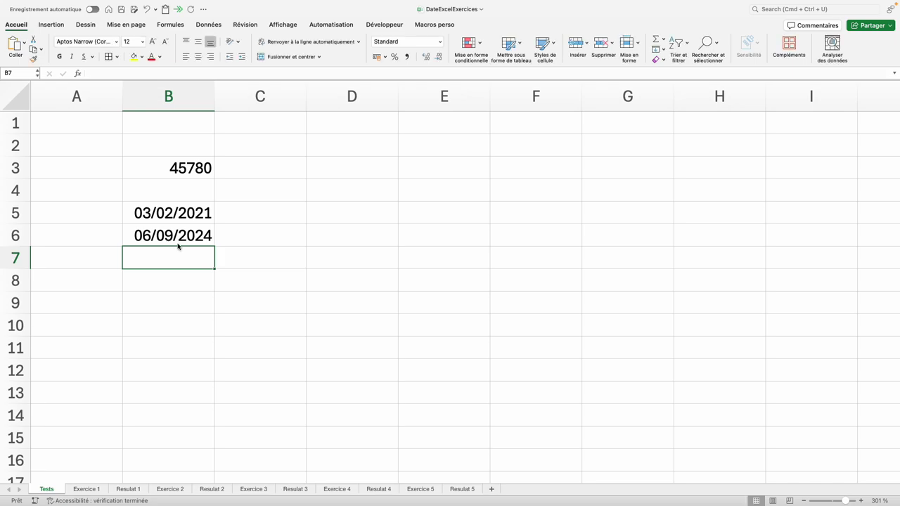
Step: Enter =B6-B5 in B7 to get the 1311 days elapsed
type("=")
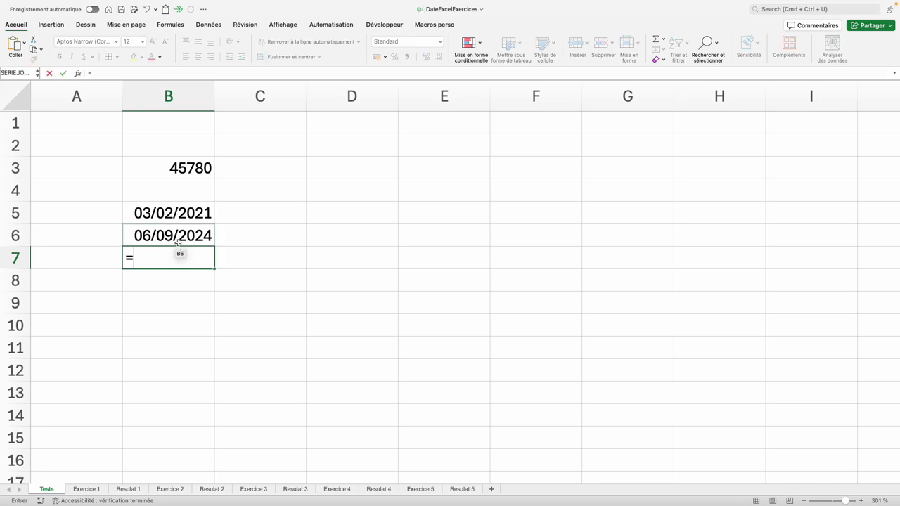
left_click(179, 238)
type("-")
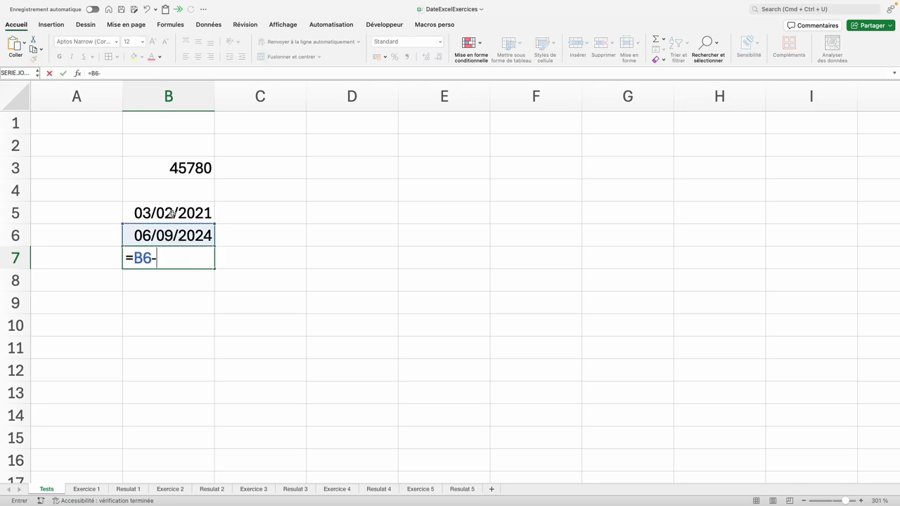
left_click(172, 214)
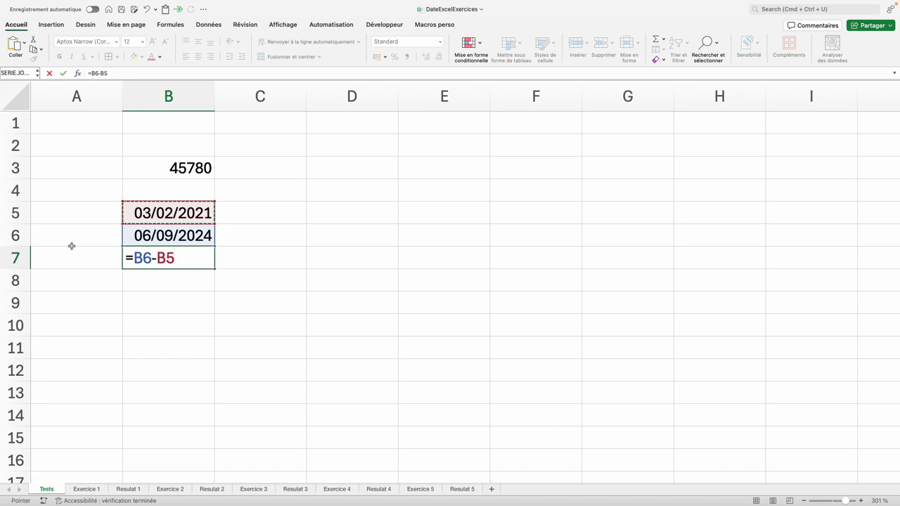
key("Return")
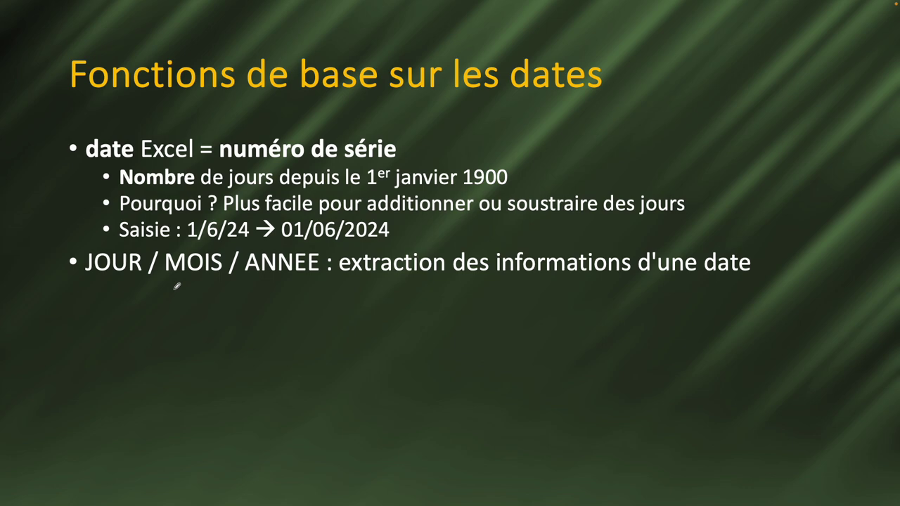
Step: Reveal the JOURSEM bullet and its sub-bullet on the country-dependent weekday parameter
key("Right")
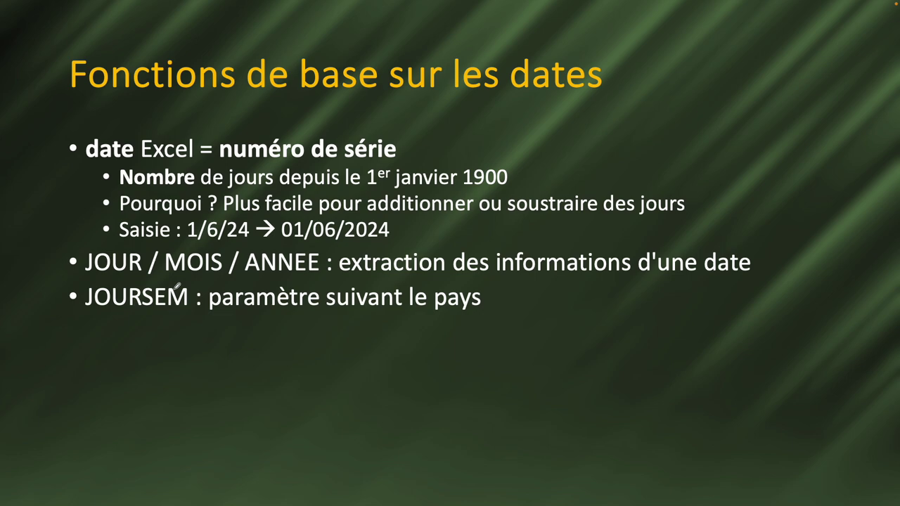
key("Right")
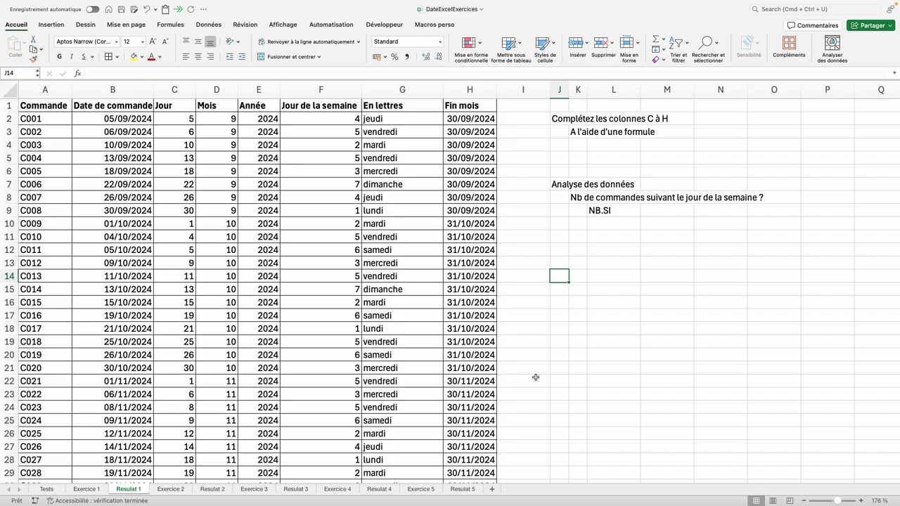
left_click_drag(55, 104, 47, 289)
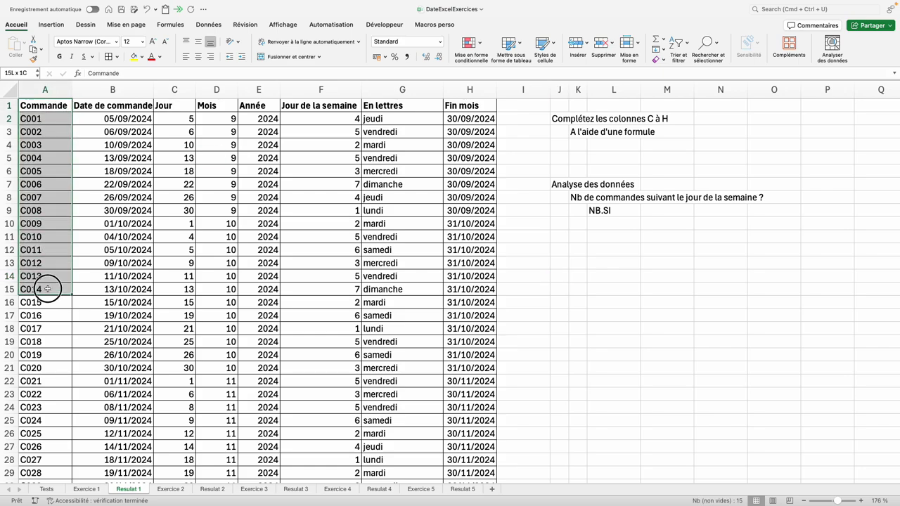
left_click_drag(121, 106, 120, 262)
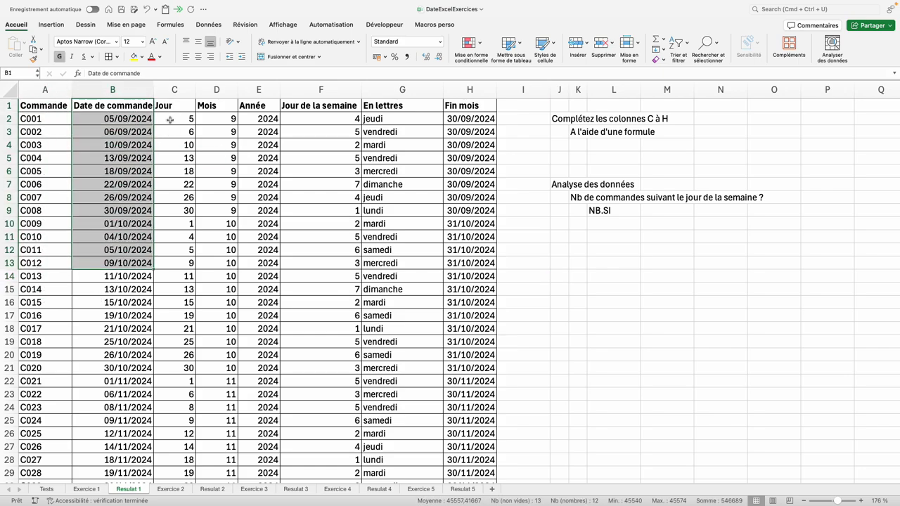
left_click_drag(172, 106, 464, 107)
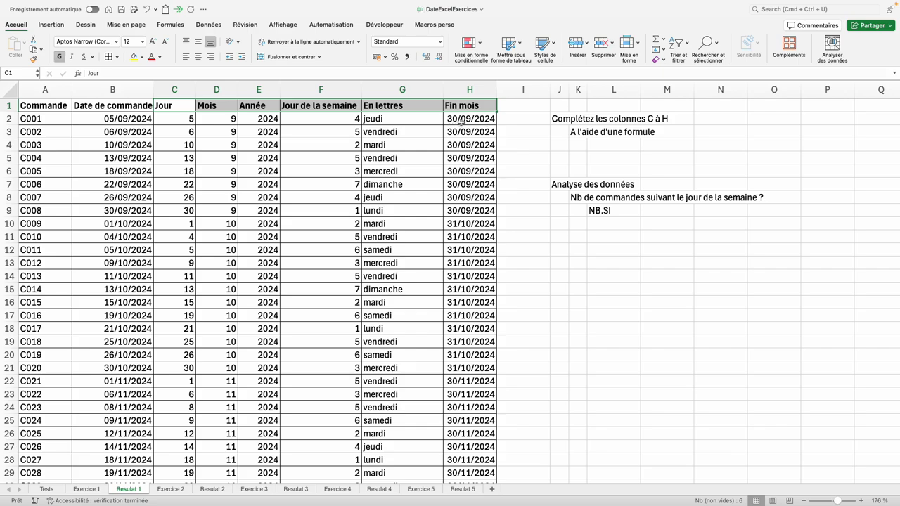
left_click_drag(121, 224, 118, 276)
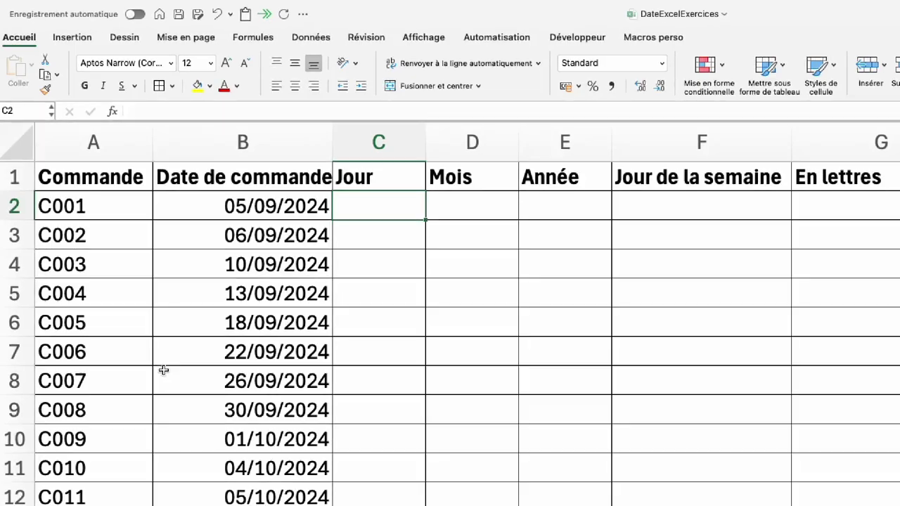
Step: Insert =JOUR(B2) in C2 and fill it down the entire Jour column
left_click(262, 39)
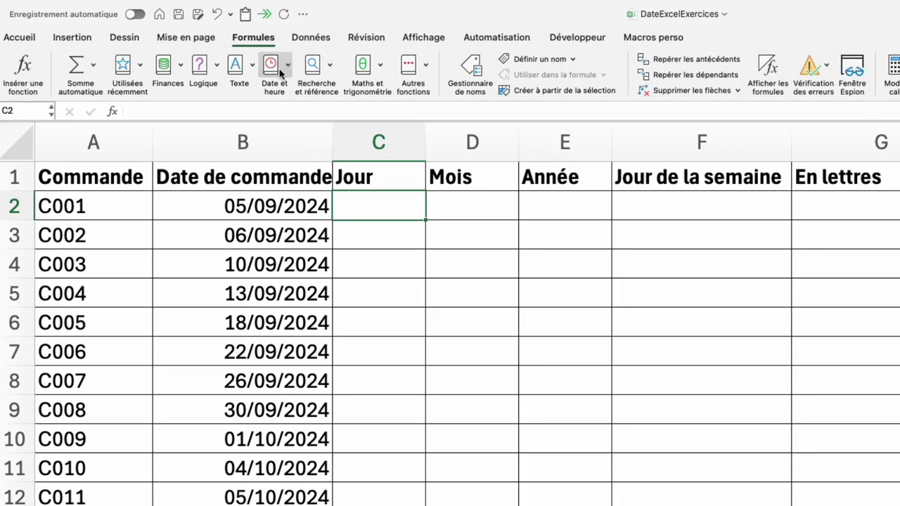
left_click(280, 73)
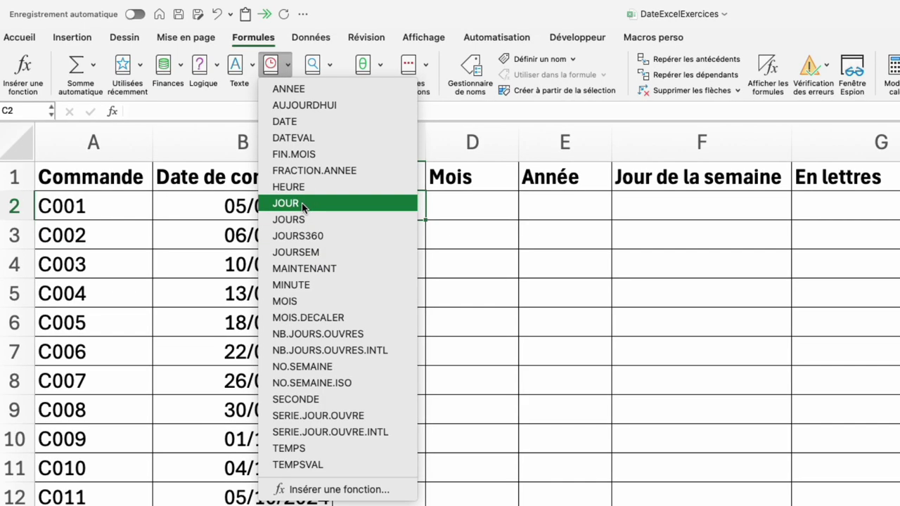
left_click(304, 204)
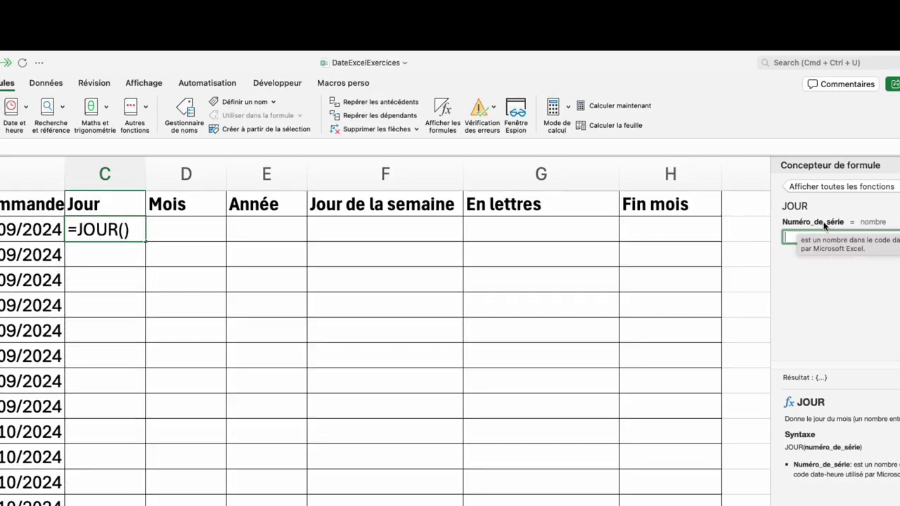
left_click(10, 230)
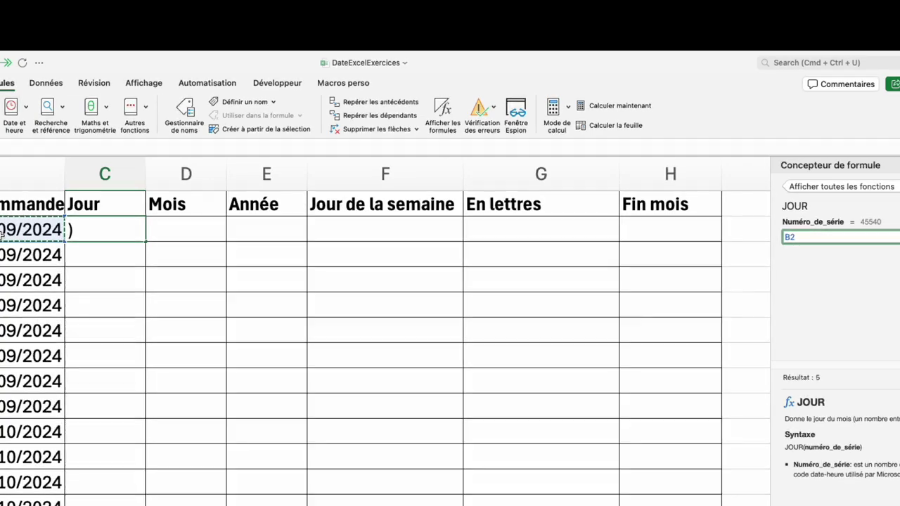
key("Return")
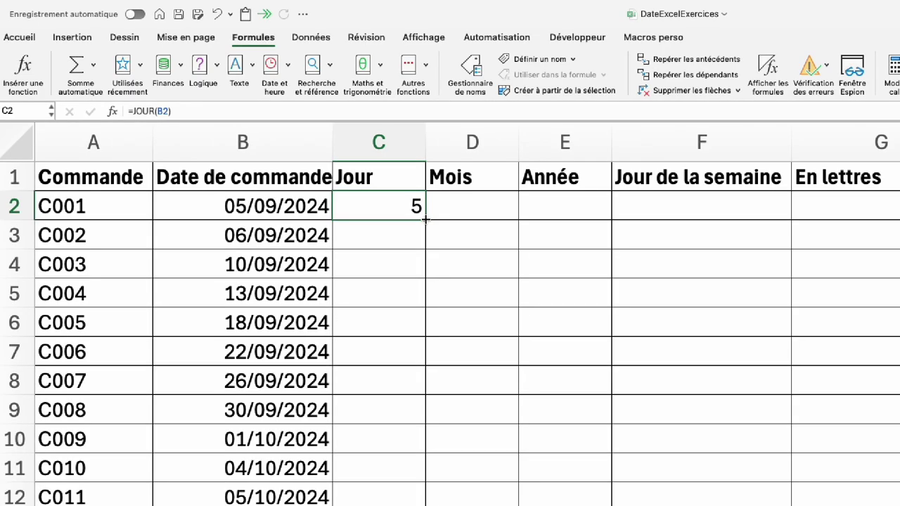
left_click_drag(425, 220, 417, 415)
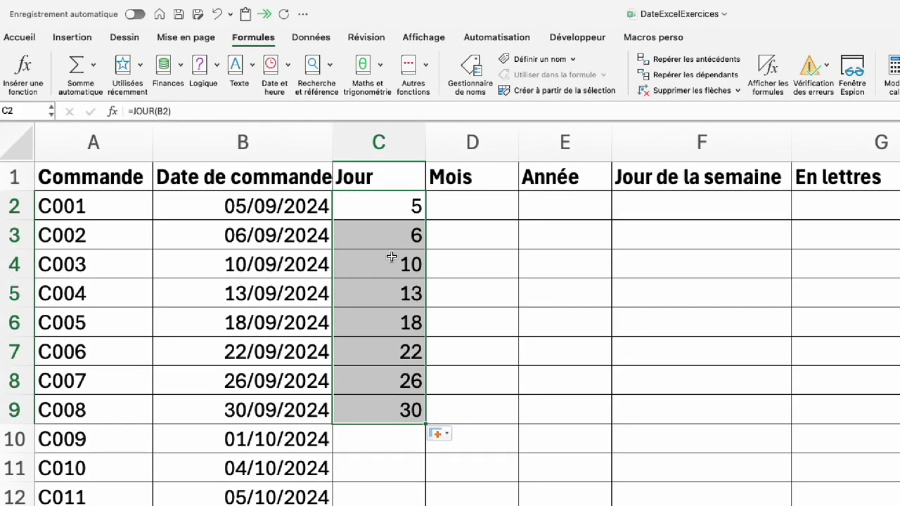
key("ctrl+z")
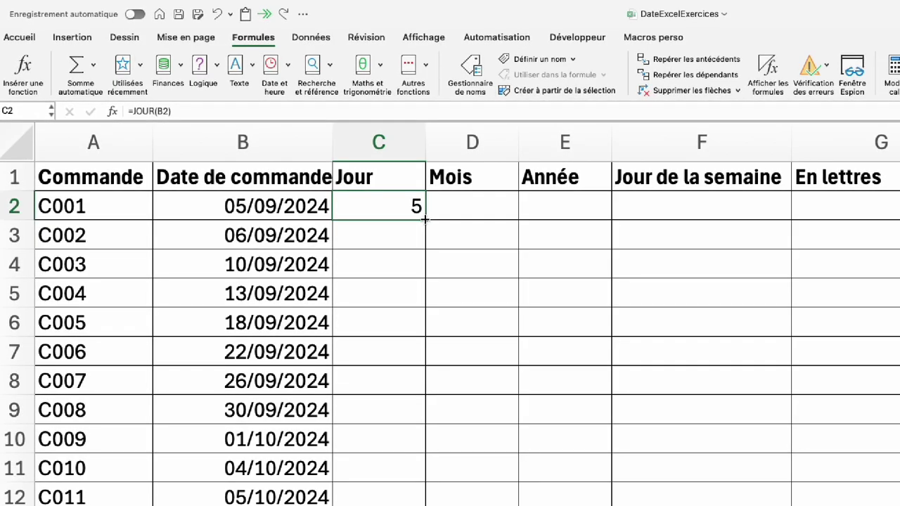
double_click(424, 220)
left_click(428, 218)
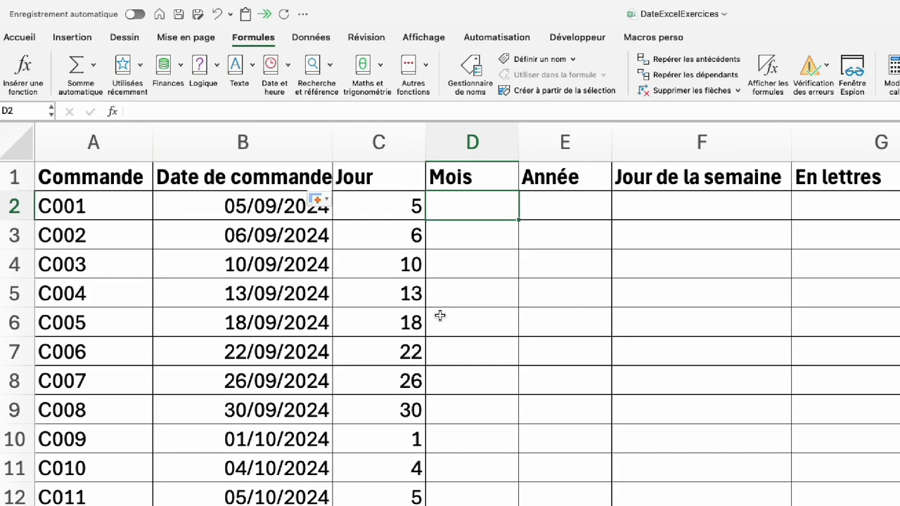
Step: Enter =MOIS(B2) in D2 to get the first order's month, 9
type("=")
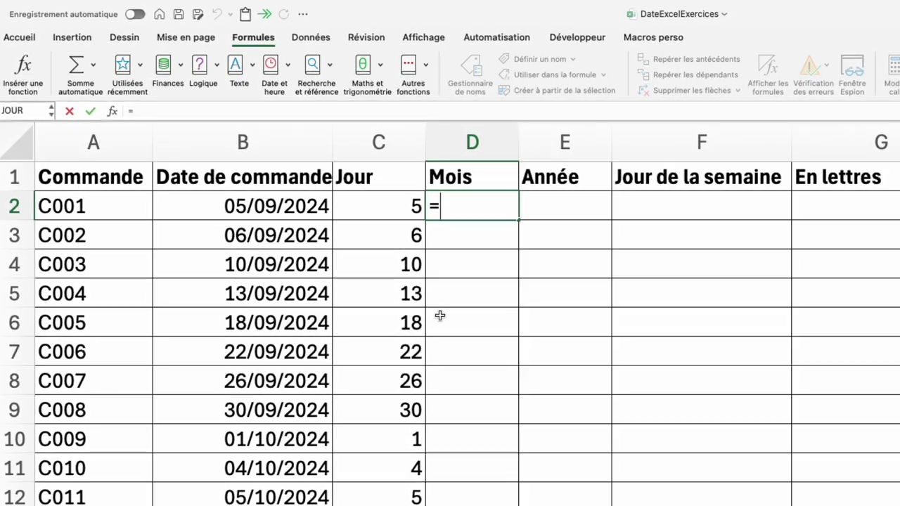
type("m")
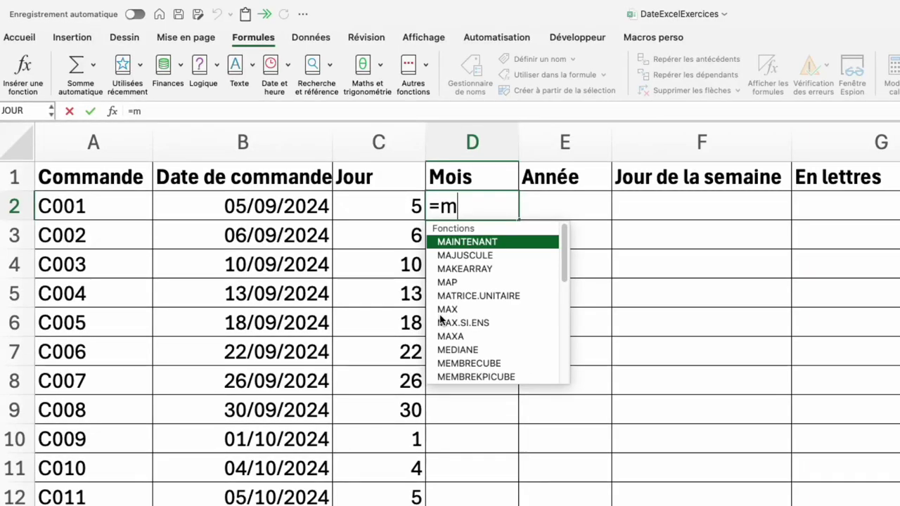
type("oi")
key("Tab")
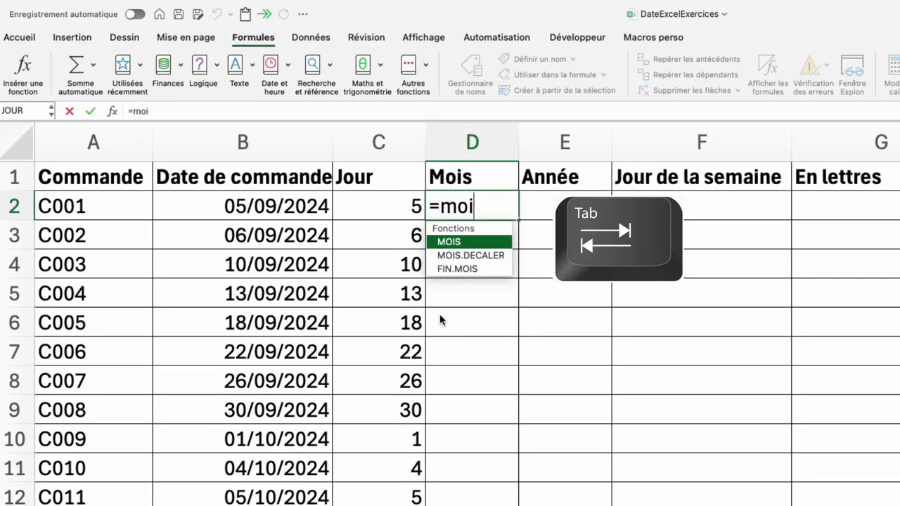
key("Tab")
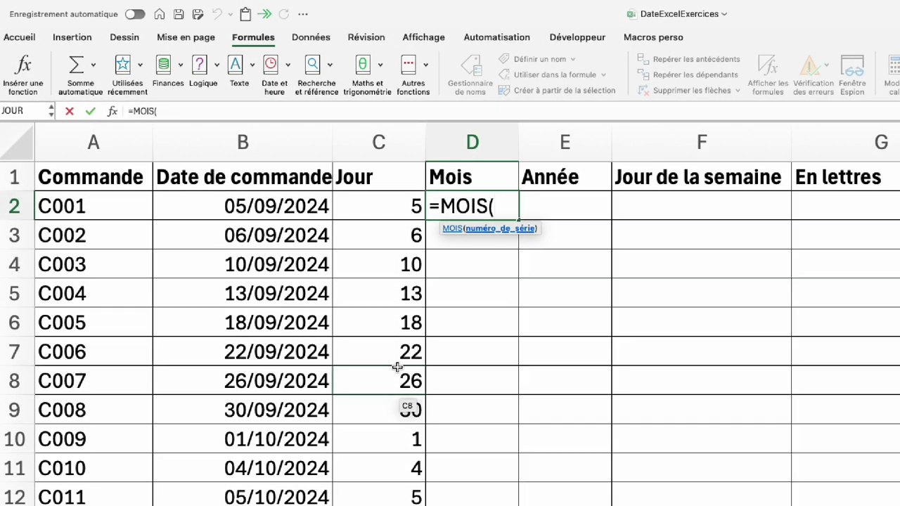
left_click(302, 208)
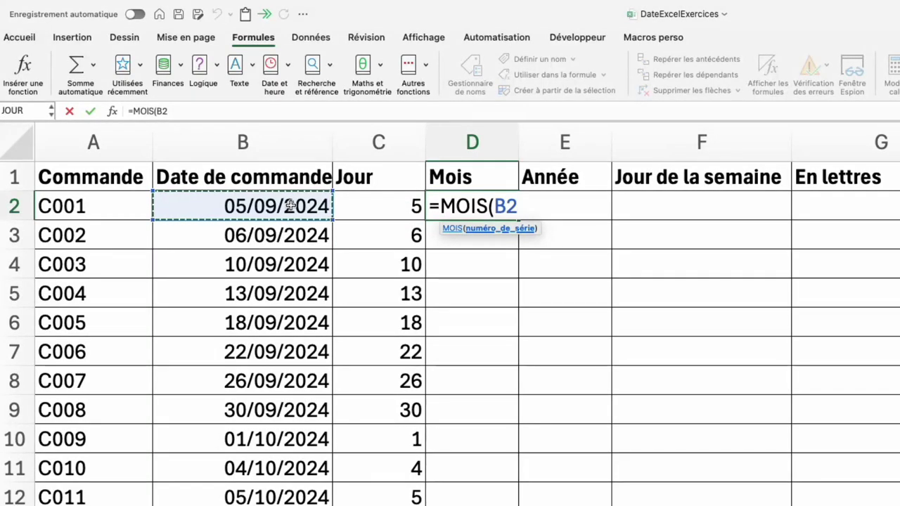
type(")")
key("Return")
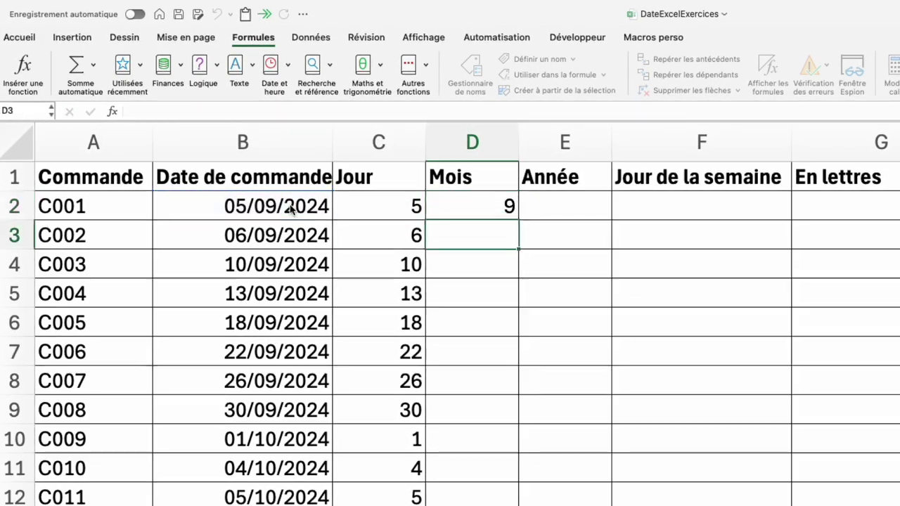
Step: Enter =ANNEE(B2) in E2 (2024) and fill the month and year formulas down
key("Up")
key("Right")
type("=ann")
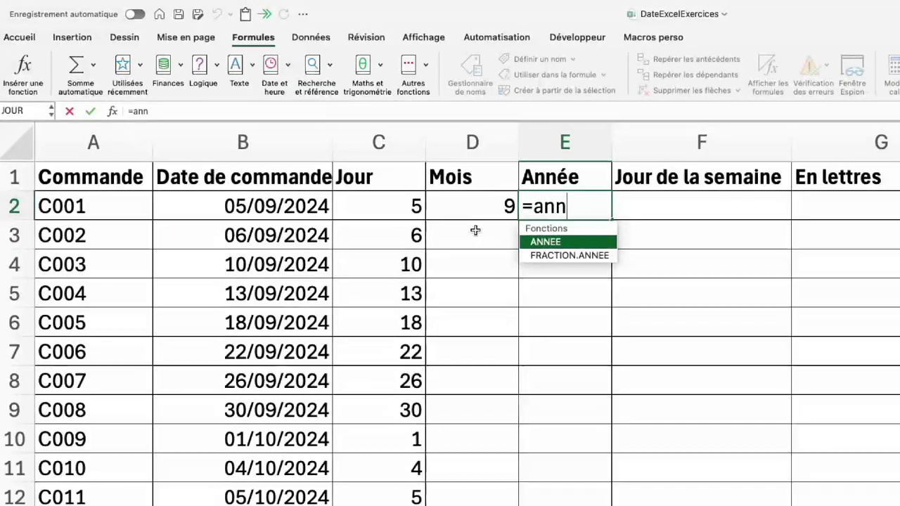
key("Tab")
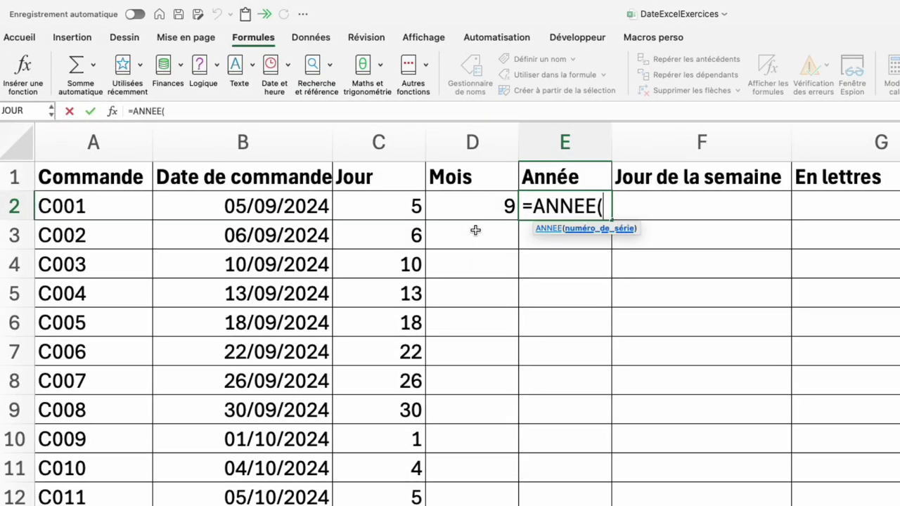
left_click(260, 206)
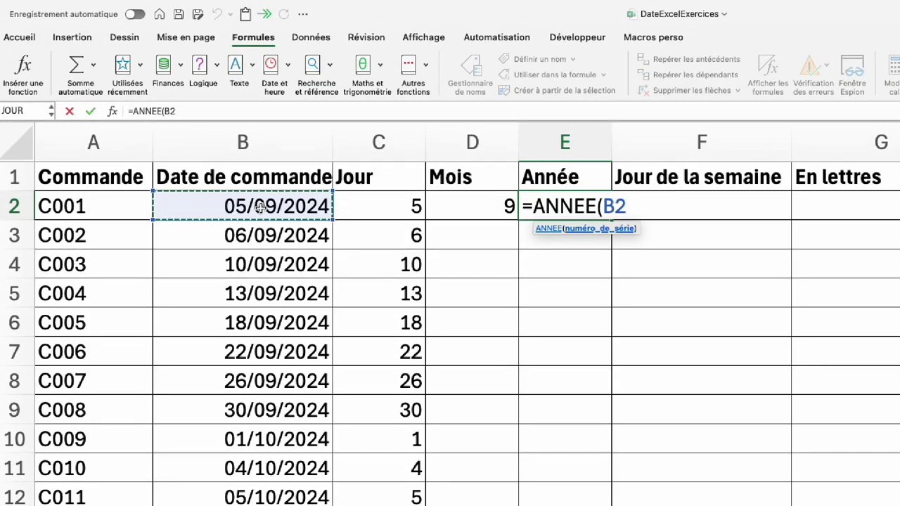
type(")")
key("Return")
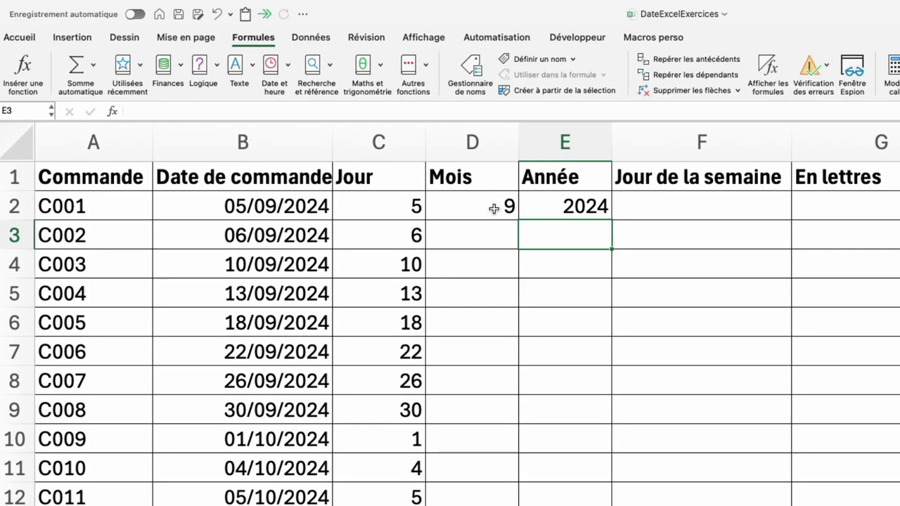
left_click_drag(484, 208, 560, 212)
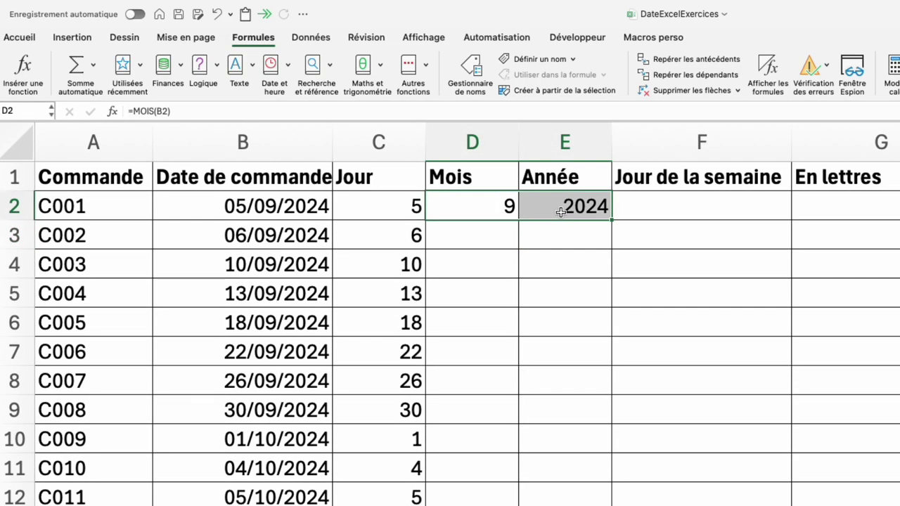
double_click(611, 220)
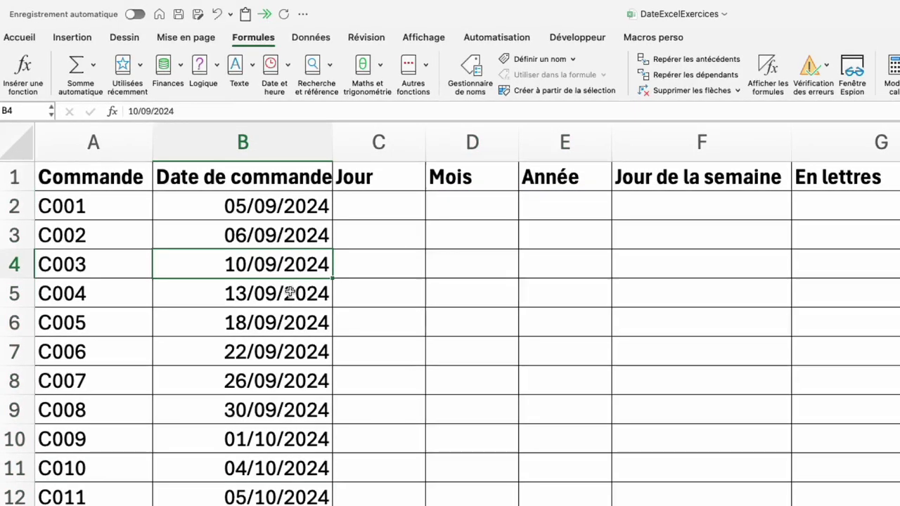
Step: Format A1:H31 as a table with a medium blue banded style and headers
left_click(20, 38)
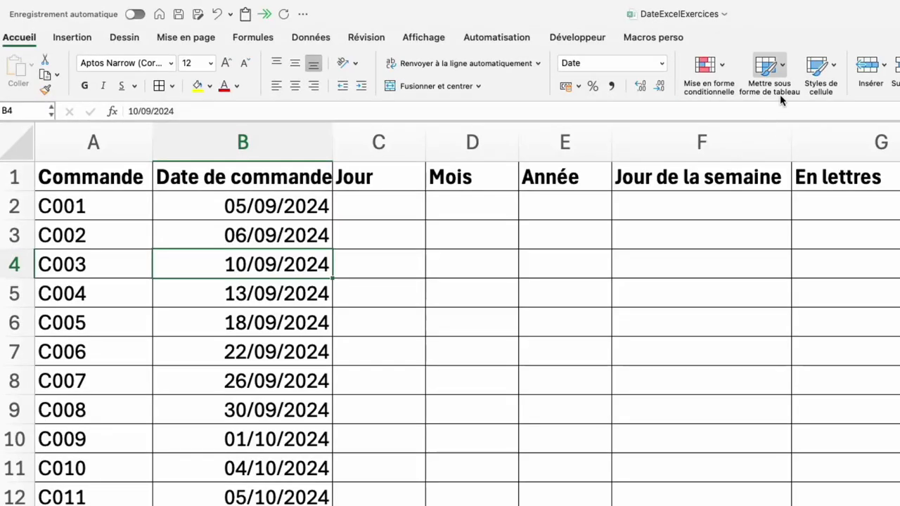
left_click(777, 70)
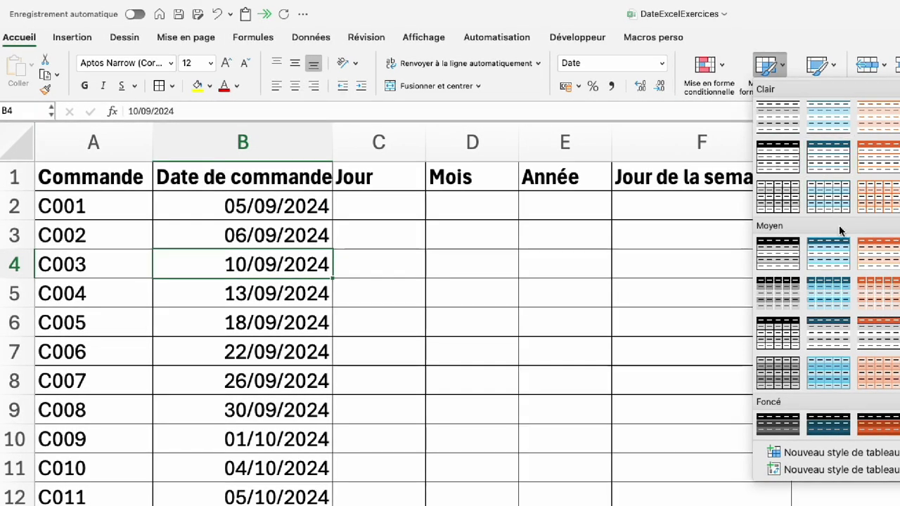
left_click(841, 260)
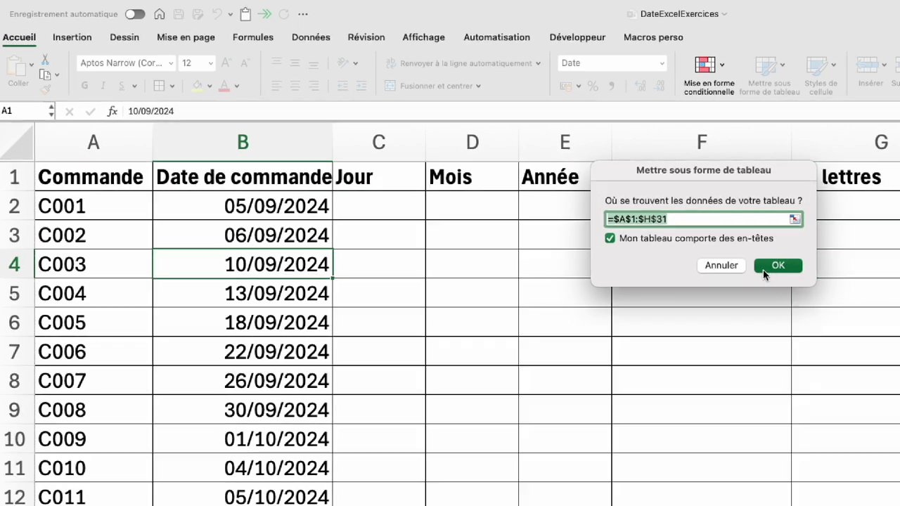
left_click(777, 265)
left_click(388, 351)
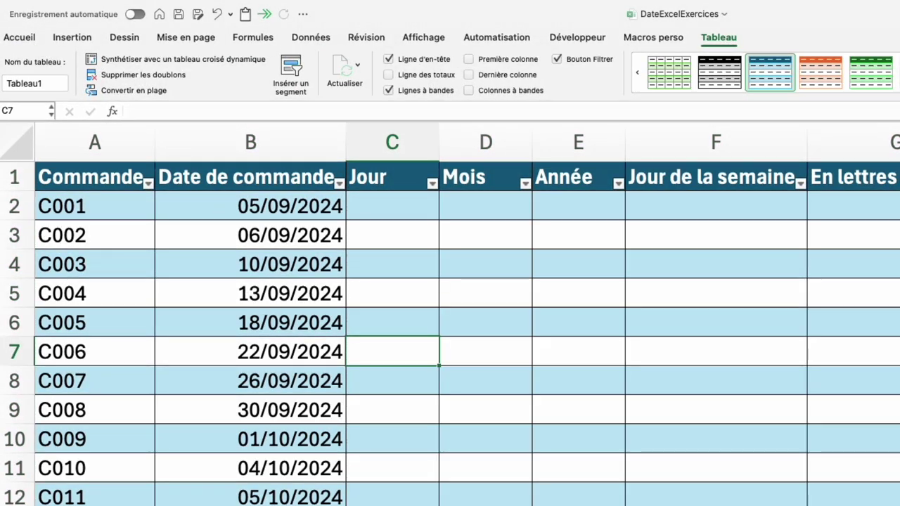
left_click(401, 212)
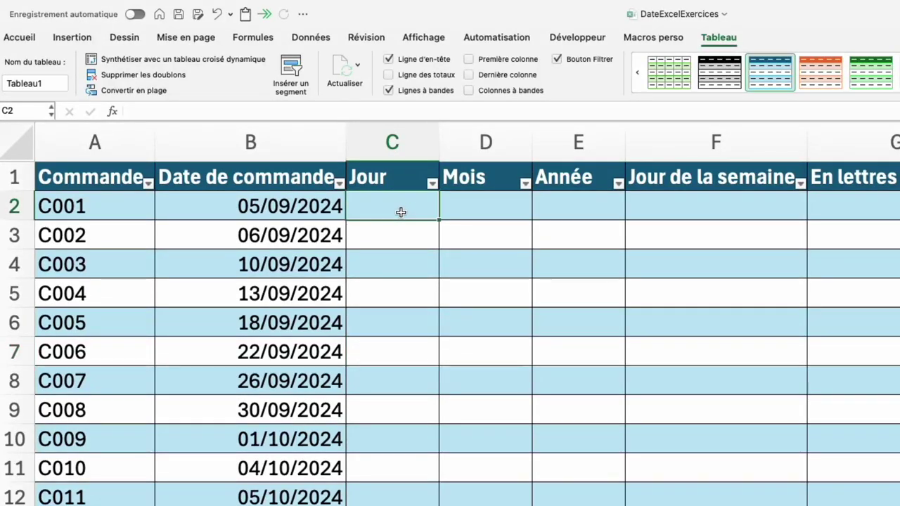
Step: Insert =JOUR([@[Date de commande]]) in C2 so the whole Jour column computes
left_click(253, 37)
left_click(272, 67)
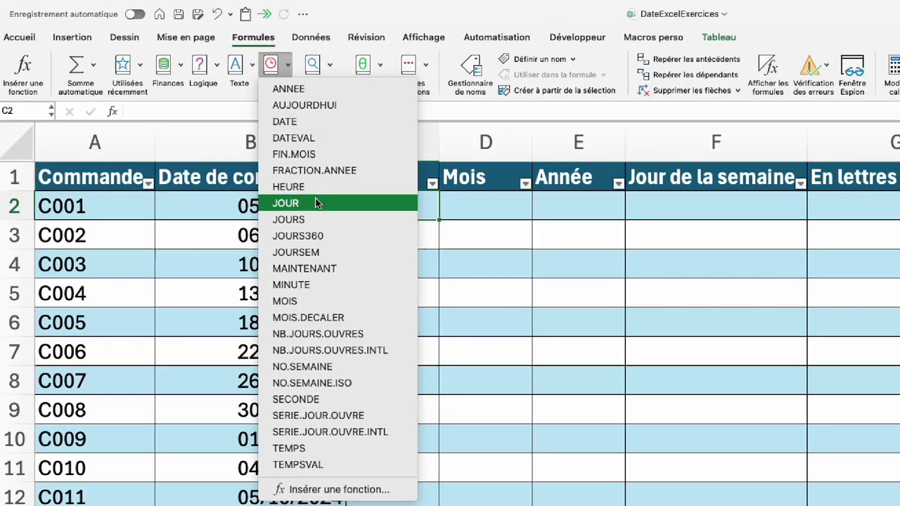
left_click(315, 203)
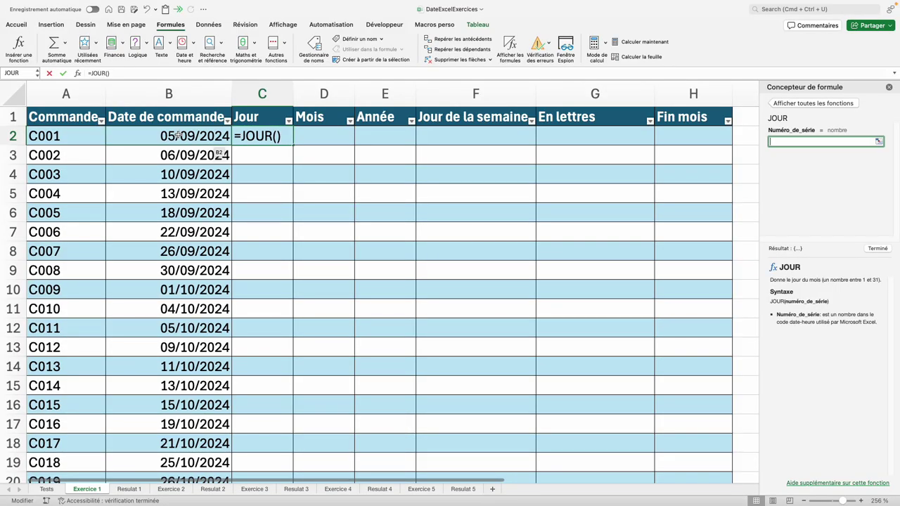
left_click(177, 135)
left_click(876, 248)
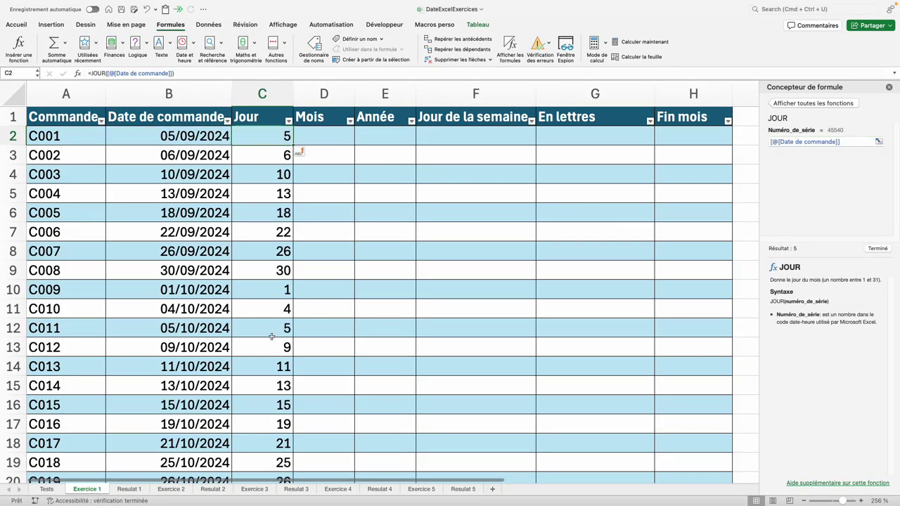
double_click(278, 135)
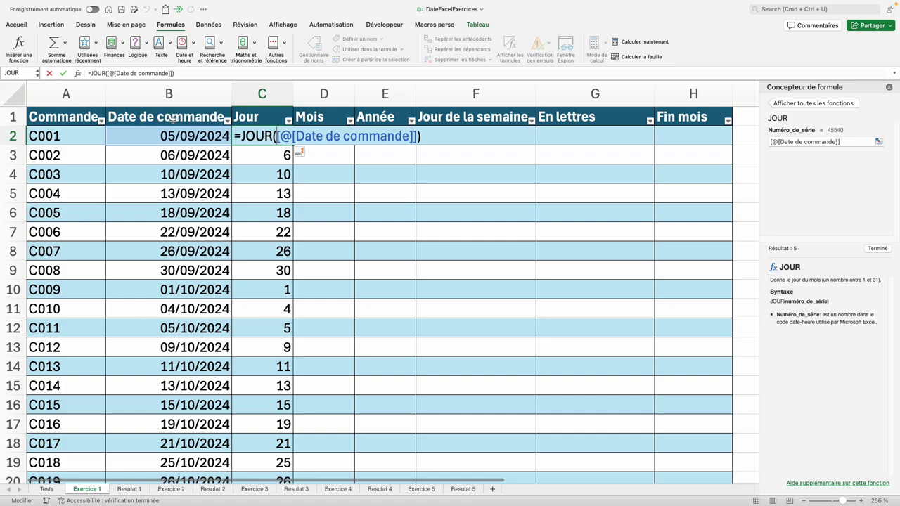
Step: Fill the Mois column with =MOIS of each Date de commande, showing 9 and 10
left_click(332, 140)
type("=mois")
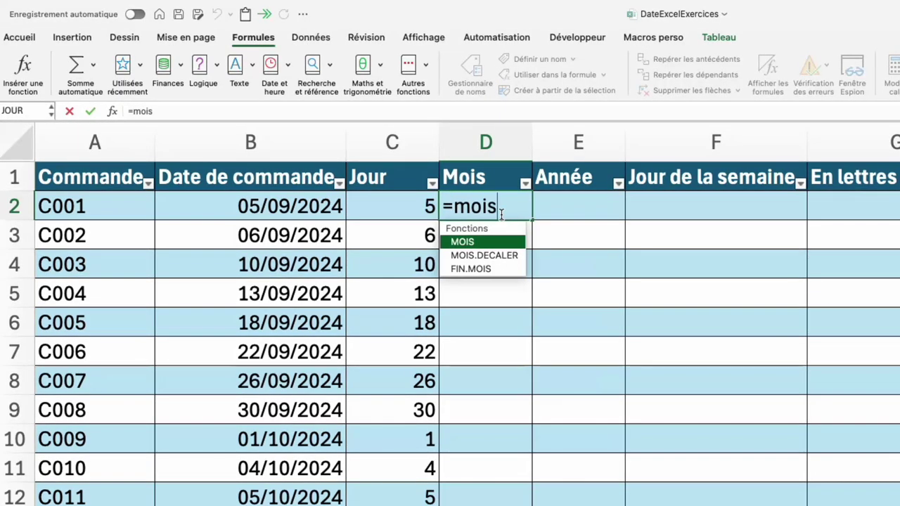
type("(")
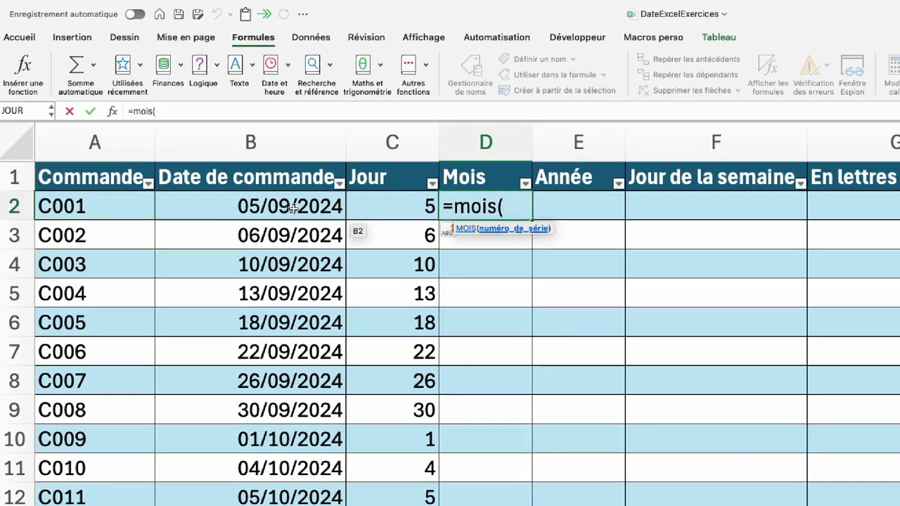
left_click(290, 205)
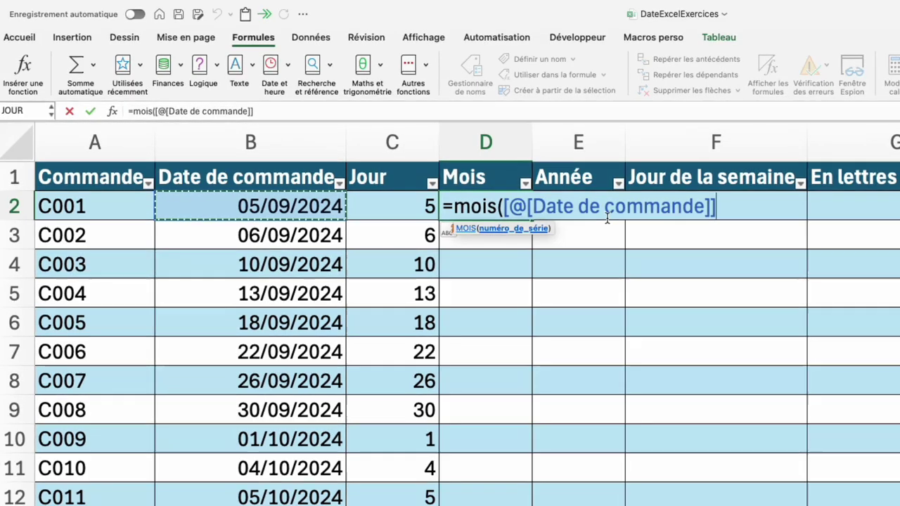
type(")")
key("Return")
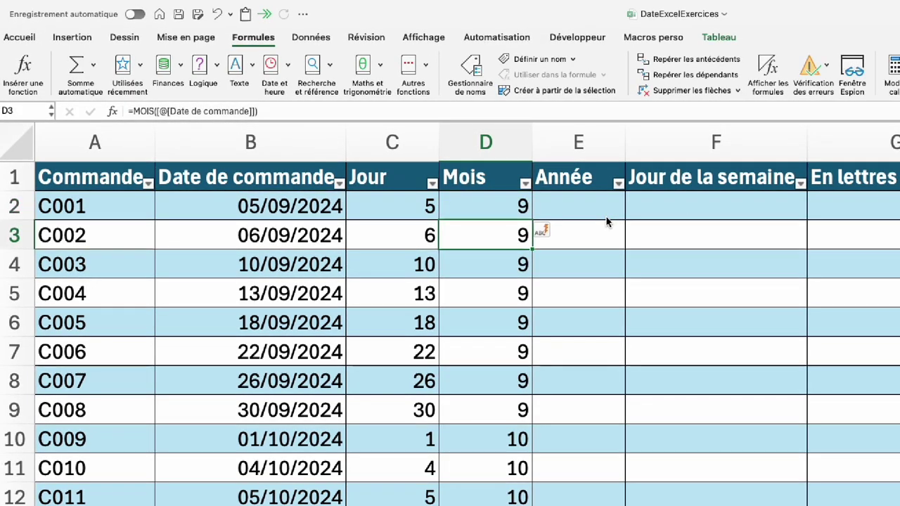
Step: Fill the Année column with =ANNEE of each order date, showing 2024
left_click(592, 209)
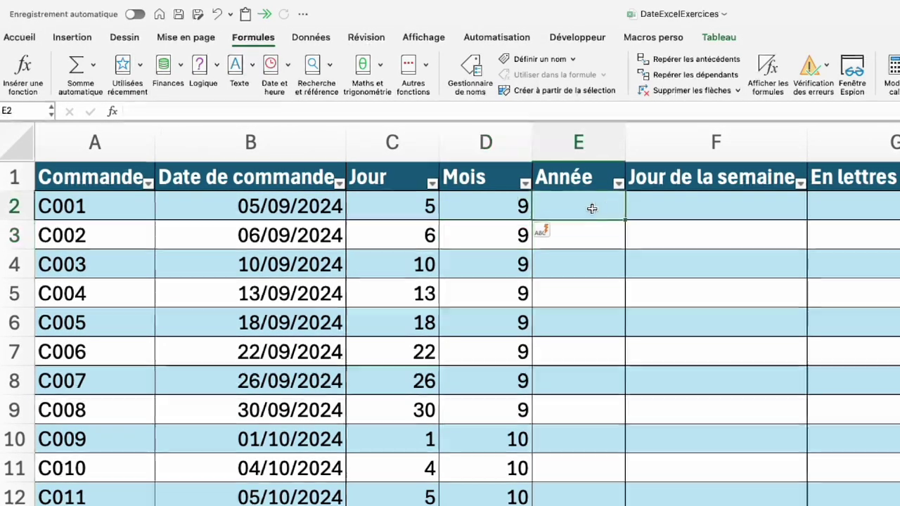
type("=anne")
key("Tab")
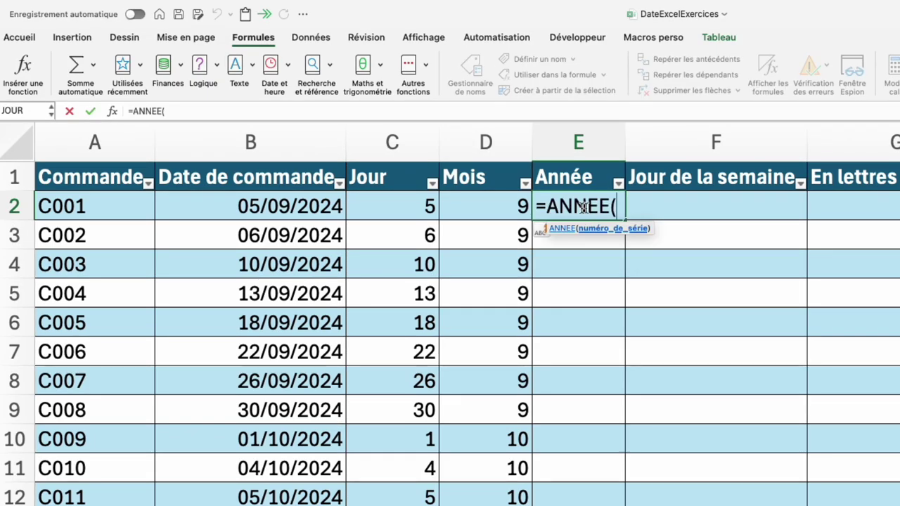
left_click(303, 201)
key("Return")
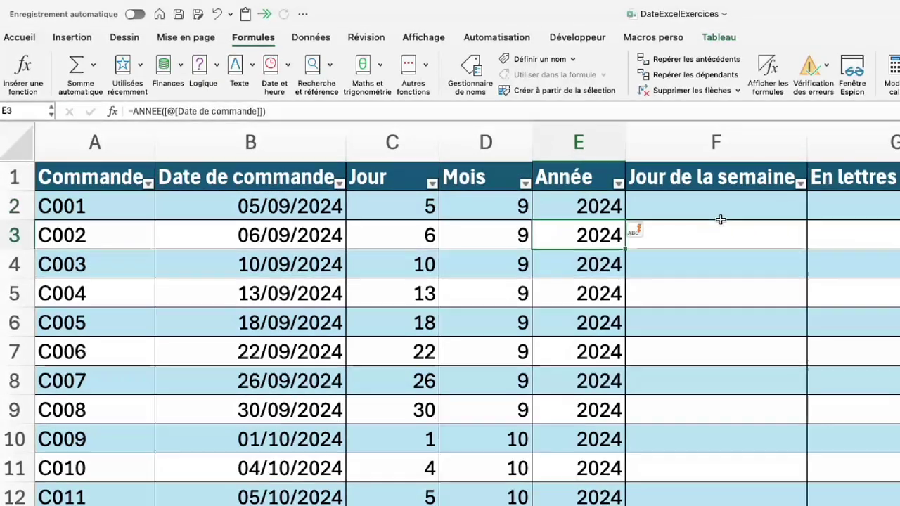
left_click(706, 203)
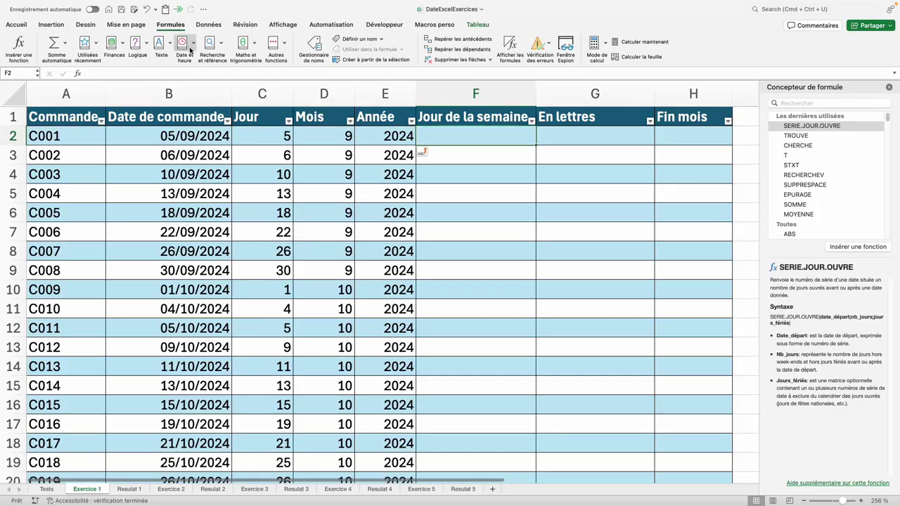
Step: Fill Jour de la semaine with =JOURSEM on the order date, return type 2 (Monday = 1)
left_click(190, 46)
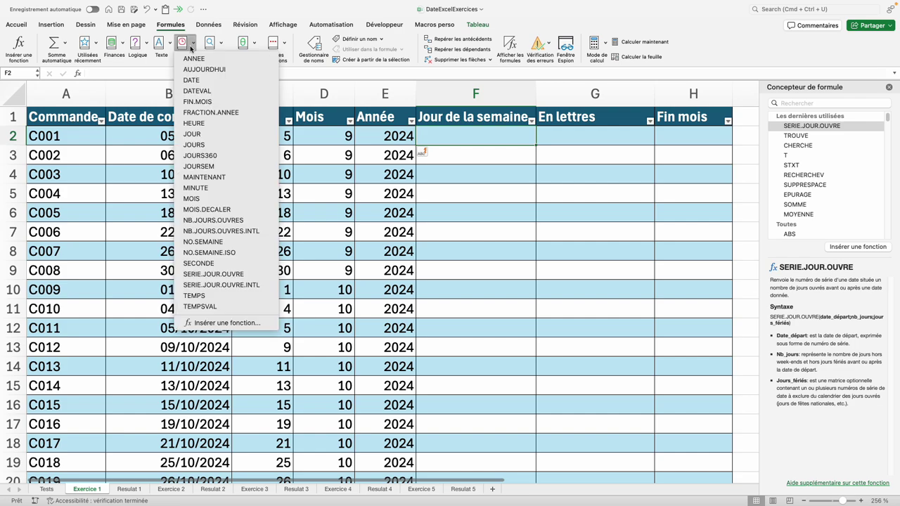
left_click(206, 167)
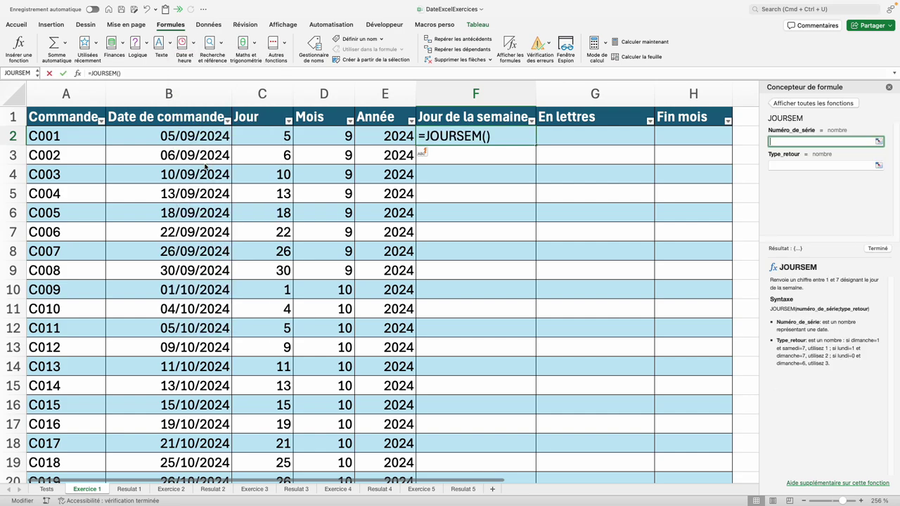
left_click(773, 165)
left_click(778, 141)
left_click(162, 144)
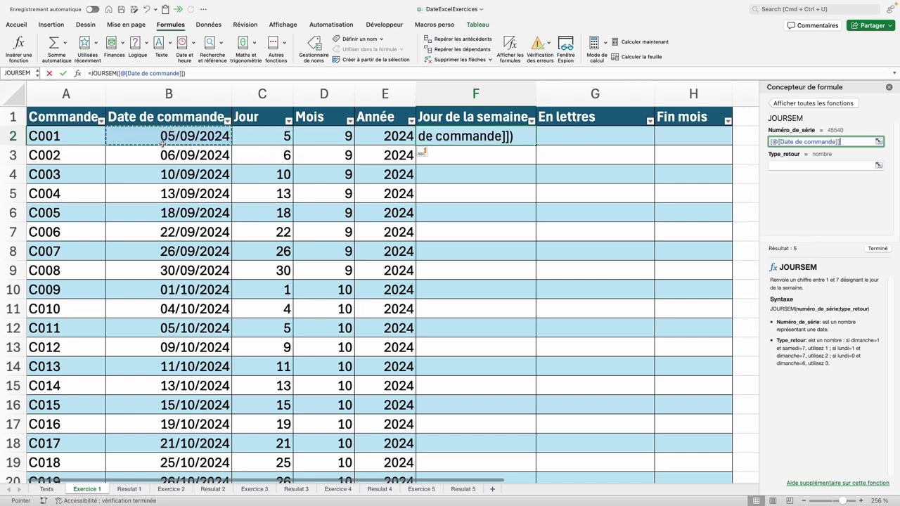
left_click(782, 166)
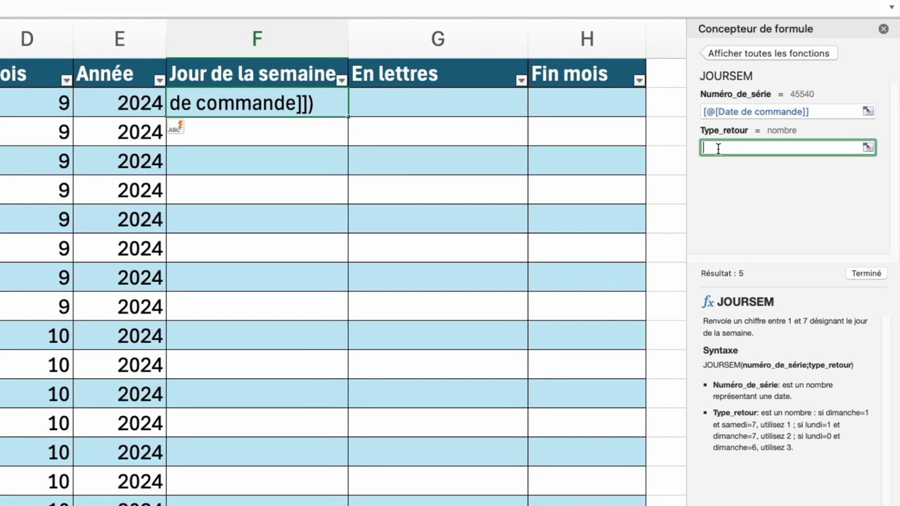
type("2")
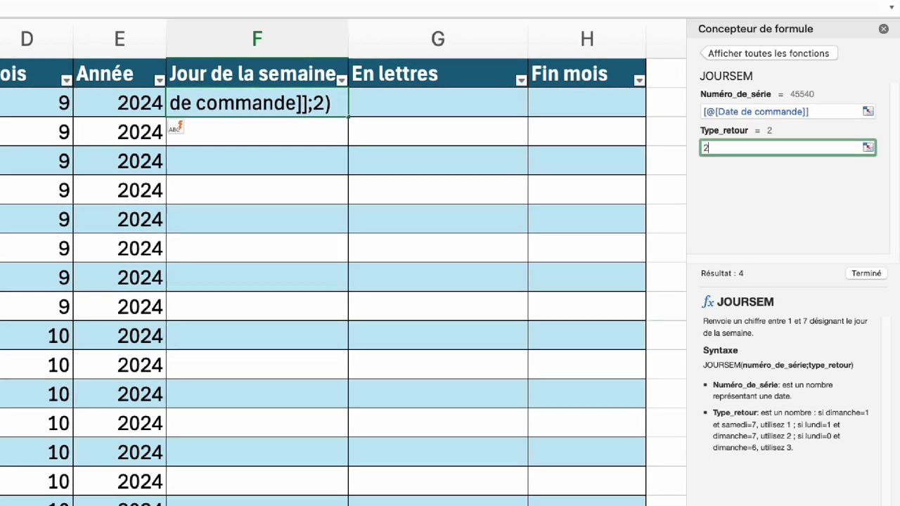
key("Return")
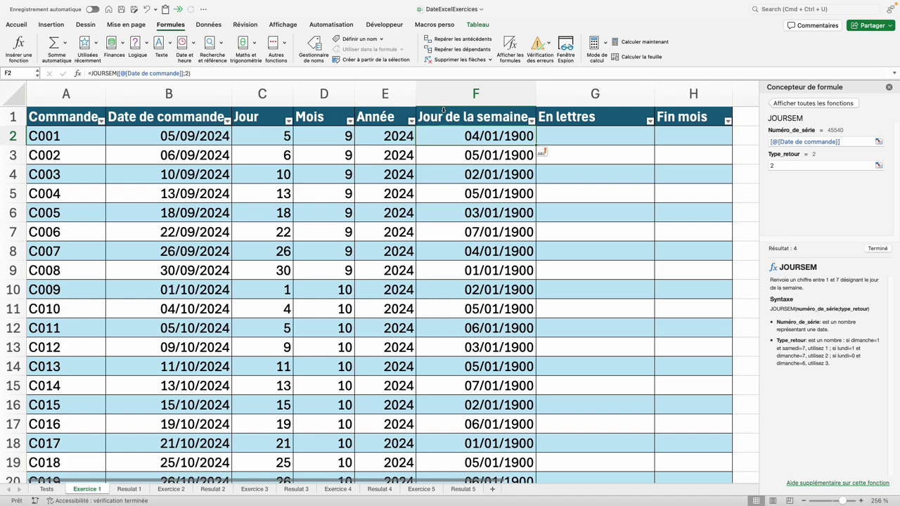
Step: Apply the Standard number format to the Jour de la semaine values so they show 1–7
left_click(444, 109)
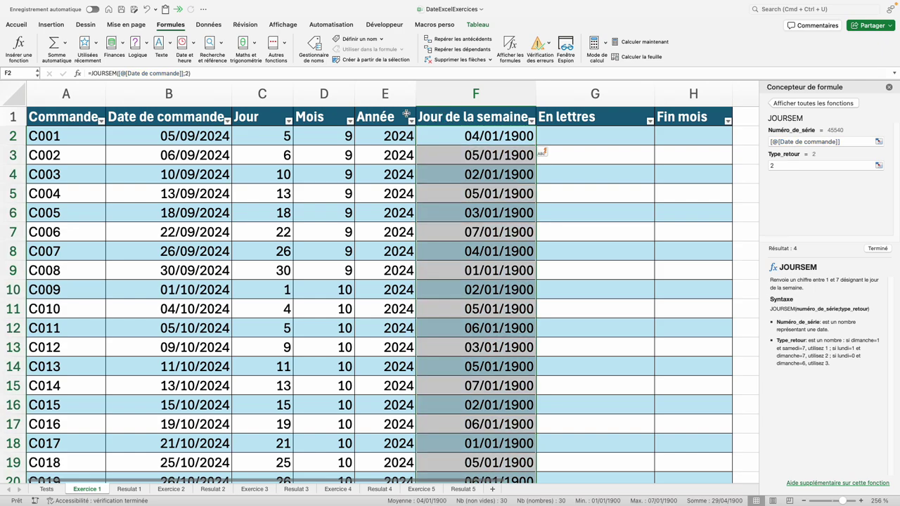
left_click(18, 24)
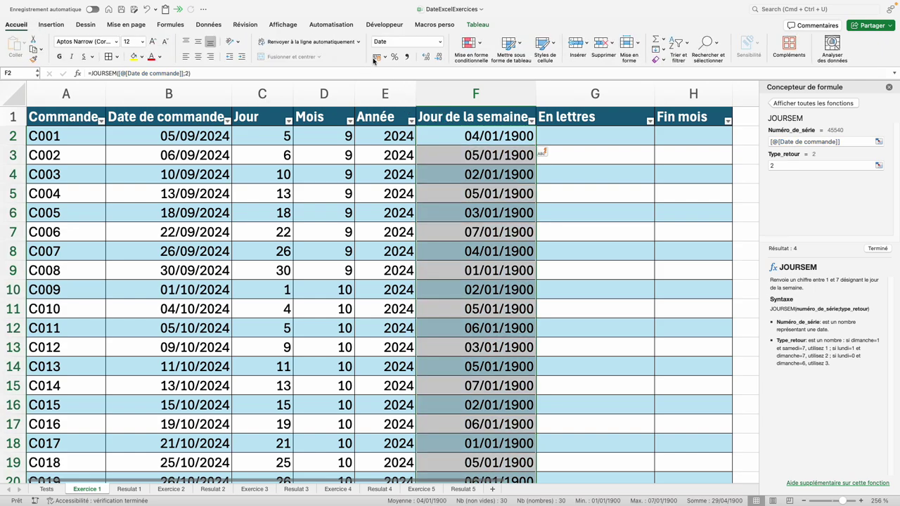
left_click(441, 42)
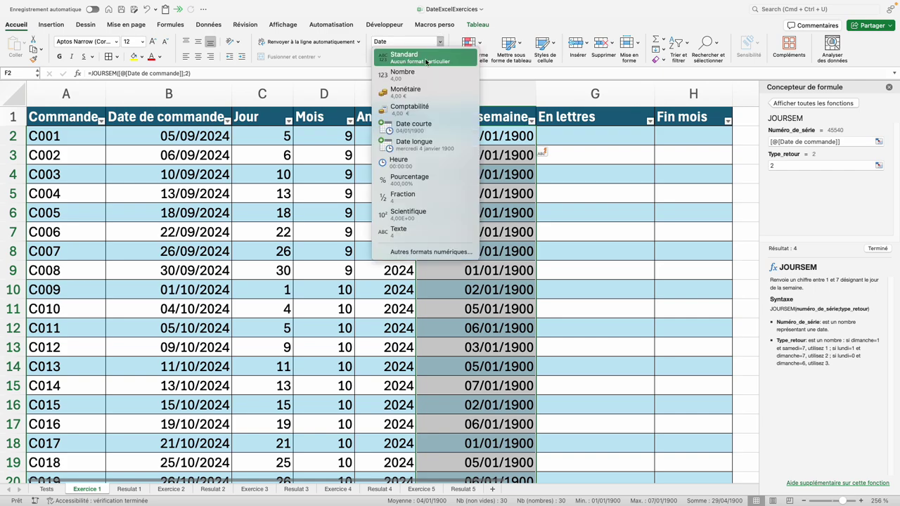
left_click(425, 61)
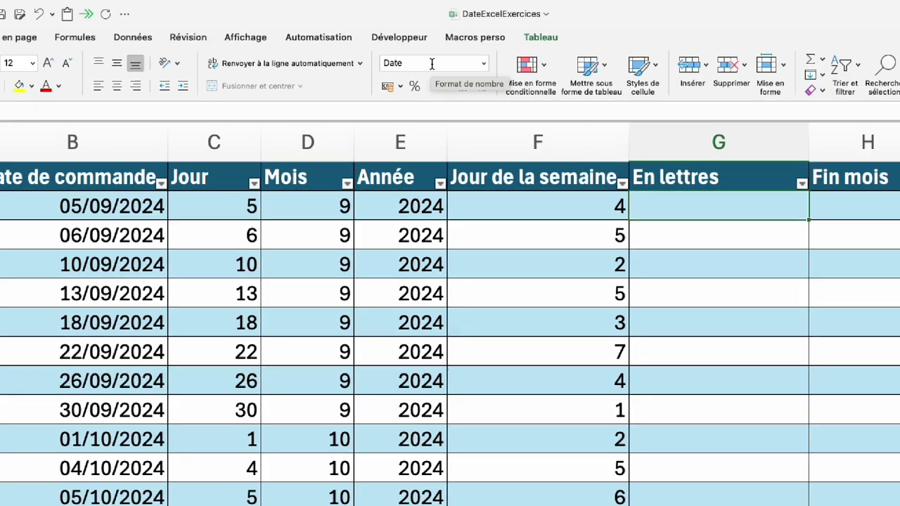
Step: Fill the En lettres column with =[@[Date de commande]] and select its values
type("=")
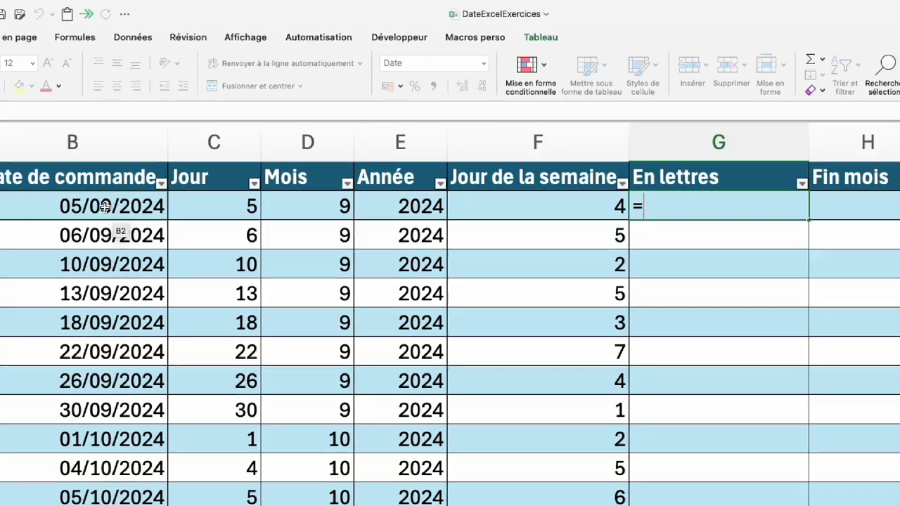
left_click(96, 206)
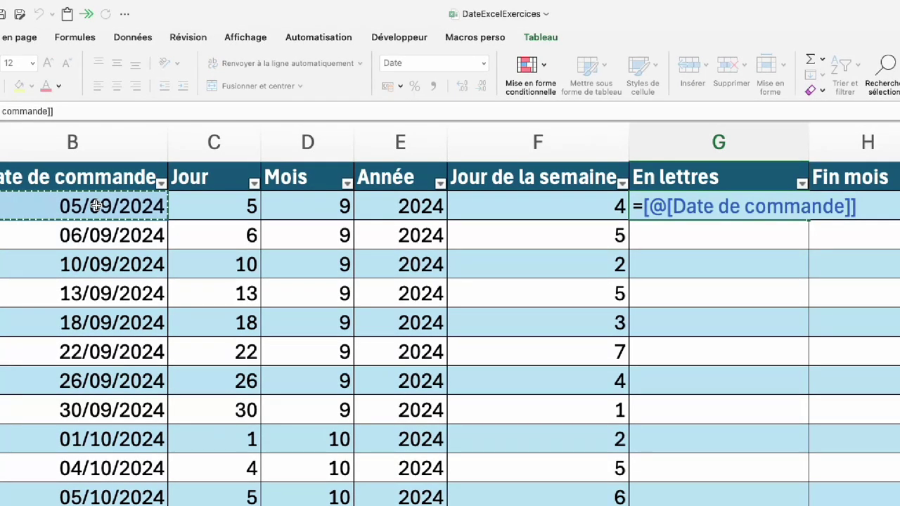
key("Return")
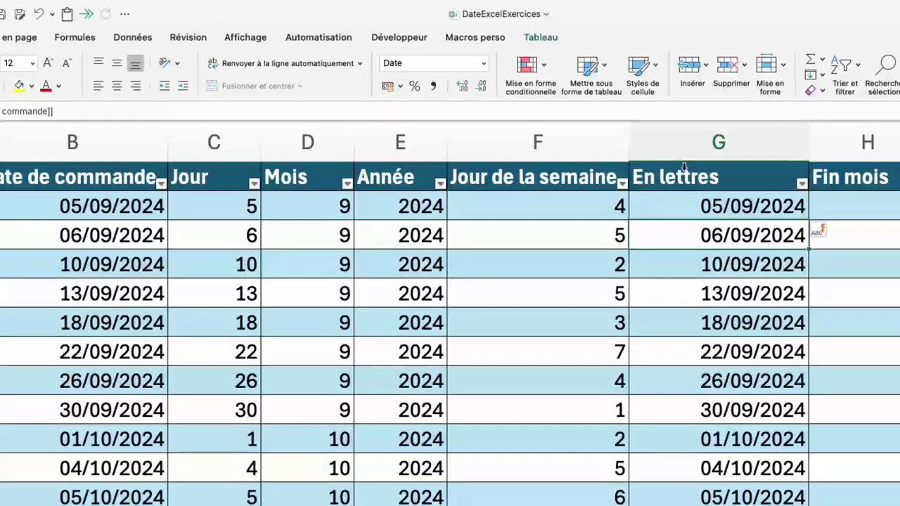
left_click(684, 167)
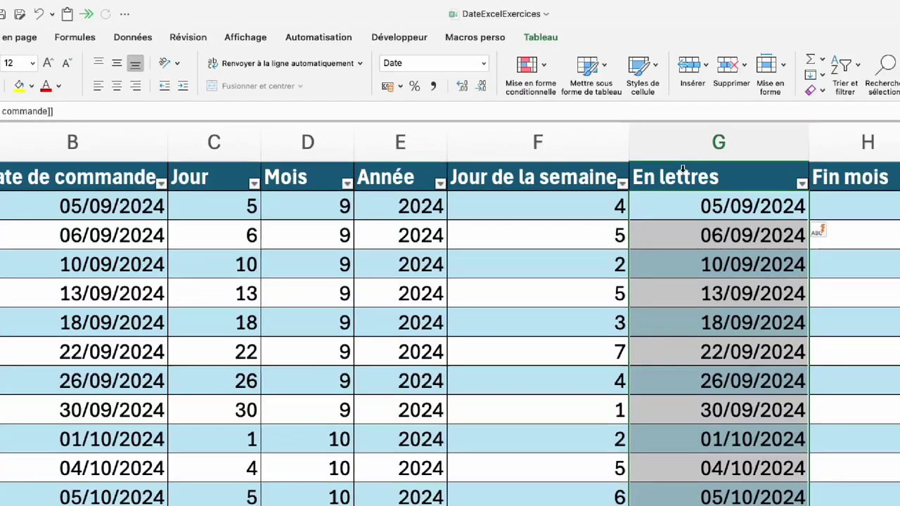
Step: Give the En lettres values the custom number format jjjj to show full weekday names
left_click(483, 63)
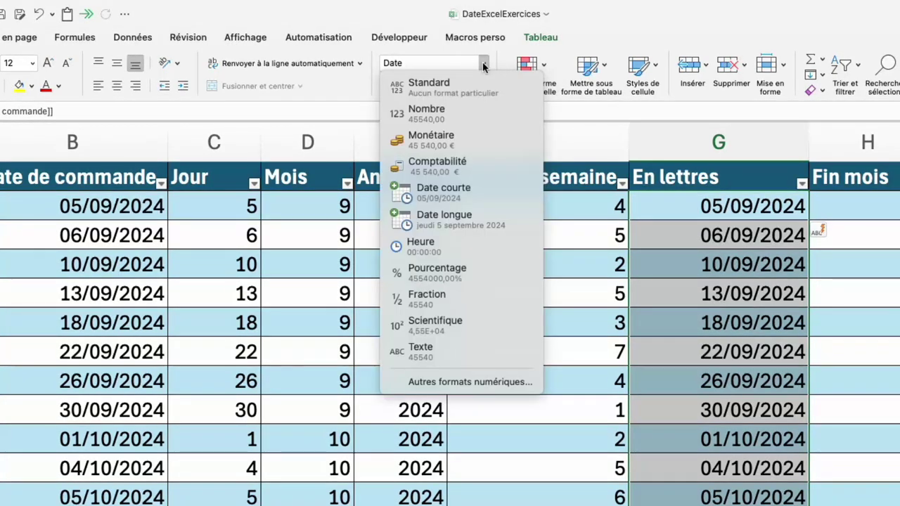
left_click(462, 383)
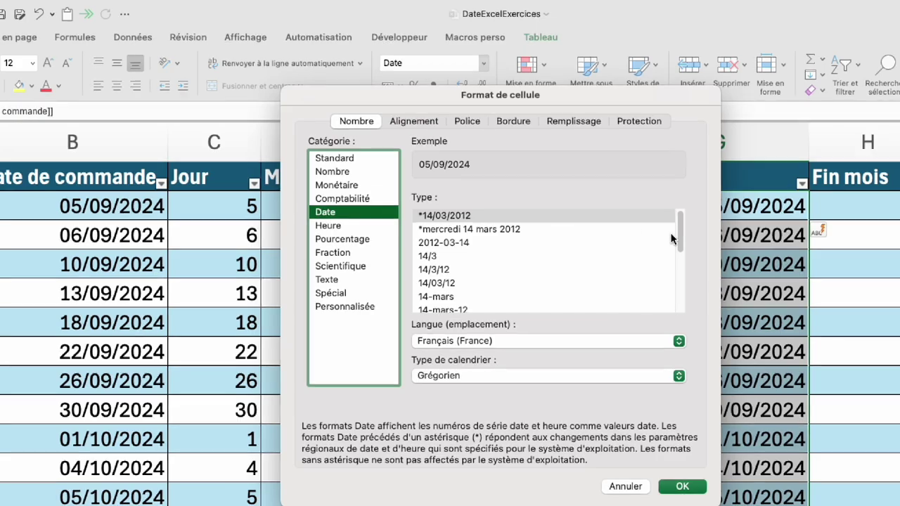
left_click_drag(676, 235, 681, 281)
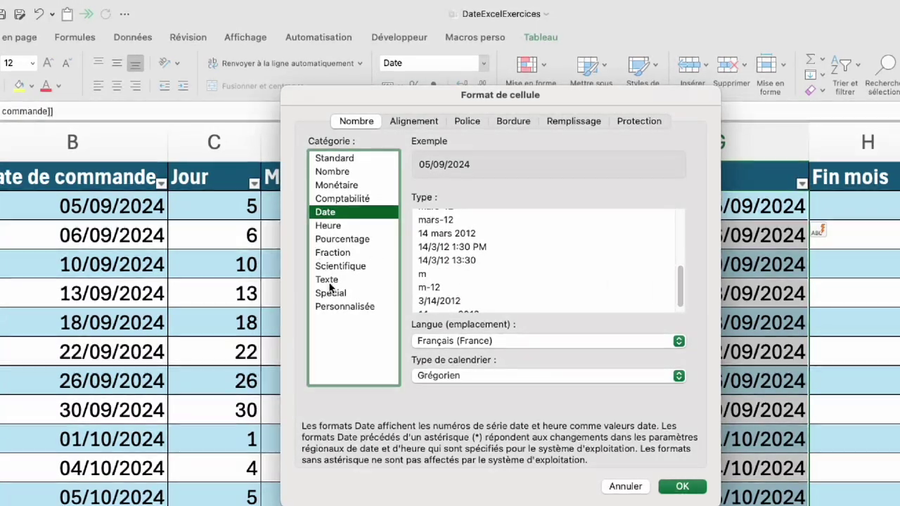
left_click(335, 309)
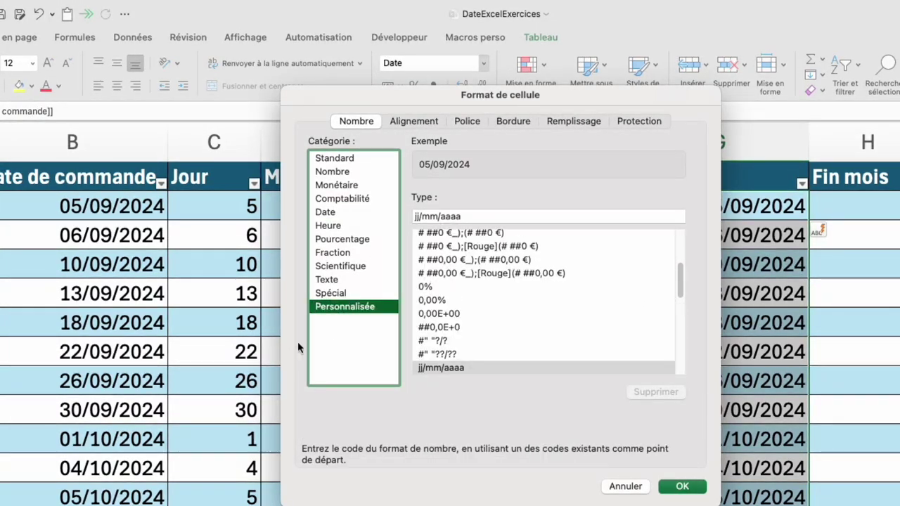
key("Tab")
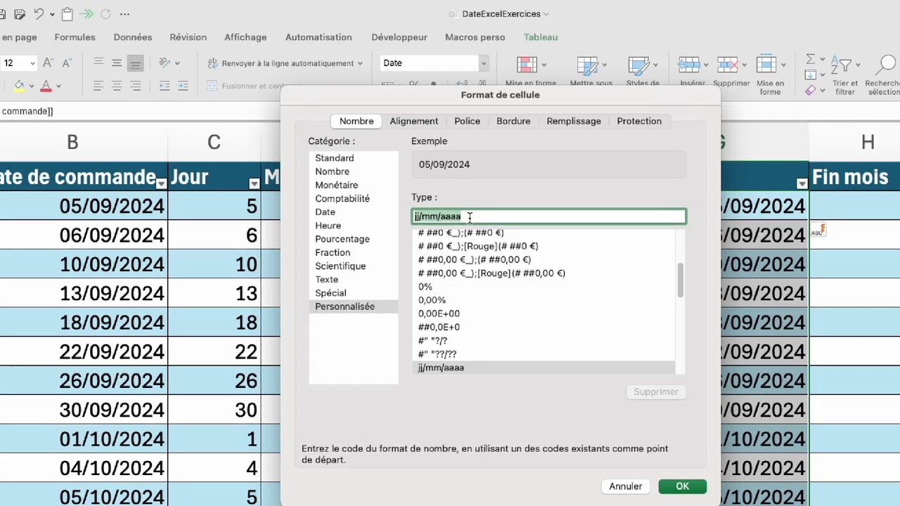
type("j")
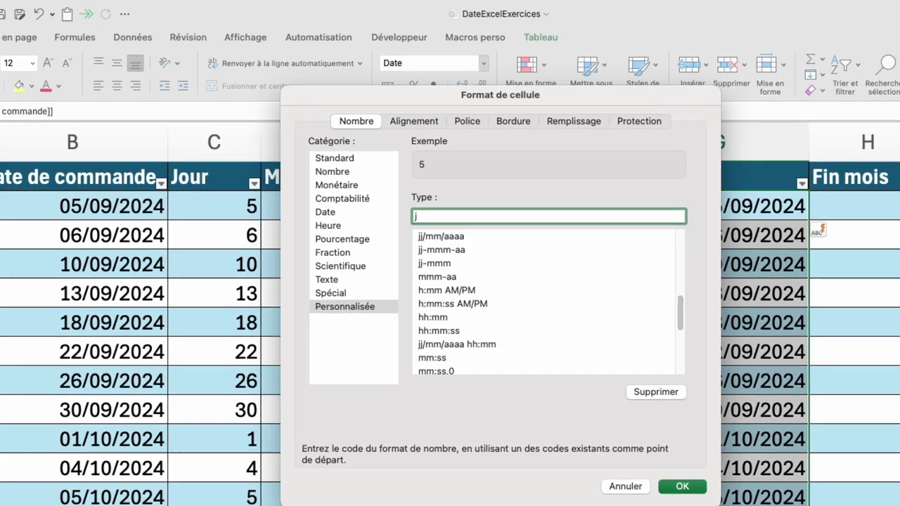
type("j")
type("j")
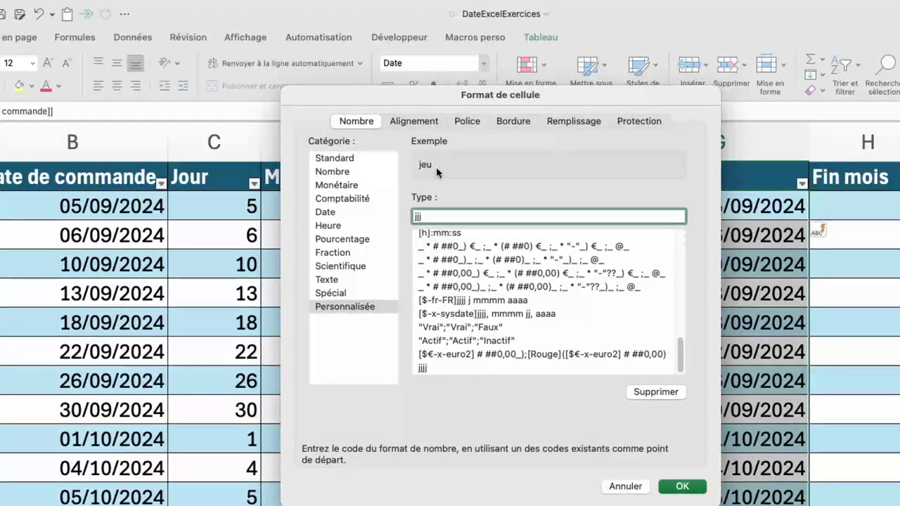
type("j")
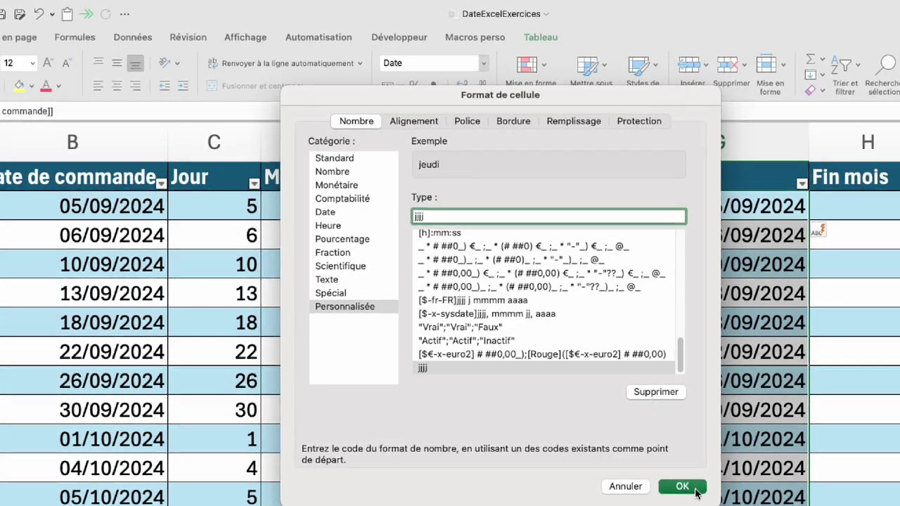
left_click(678, 486)
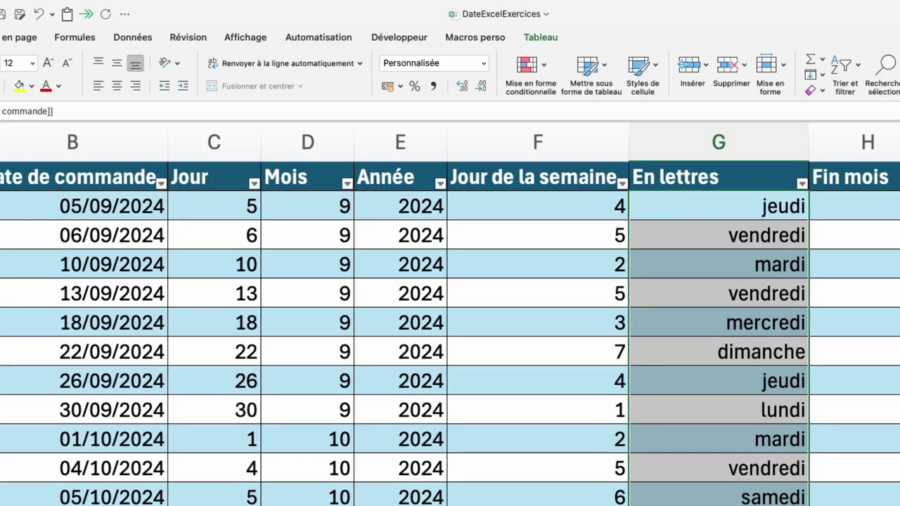
left_click(741, 213)
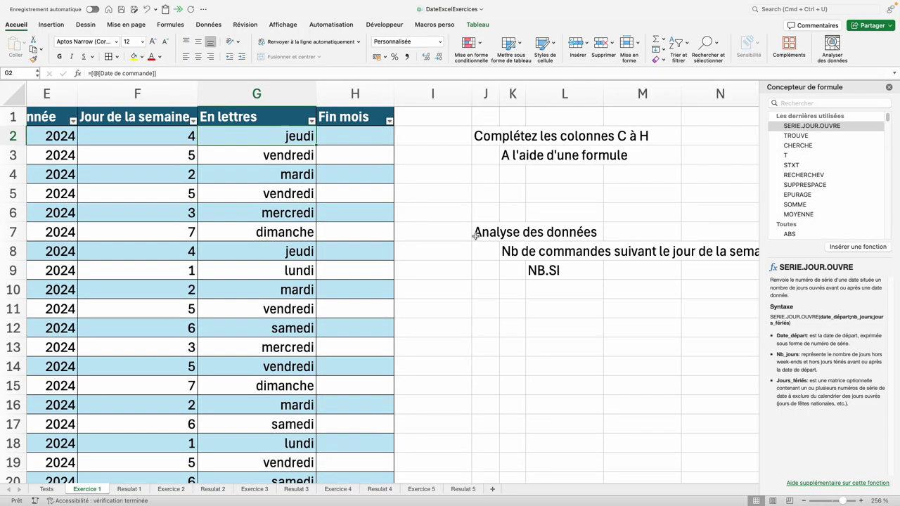
left_click(484, 233)
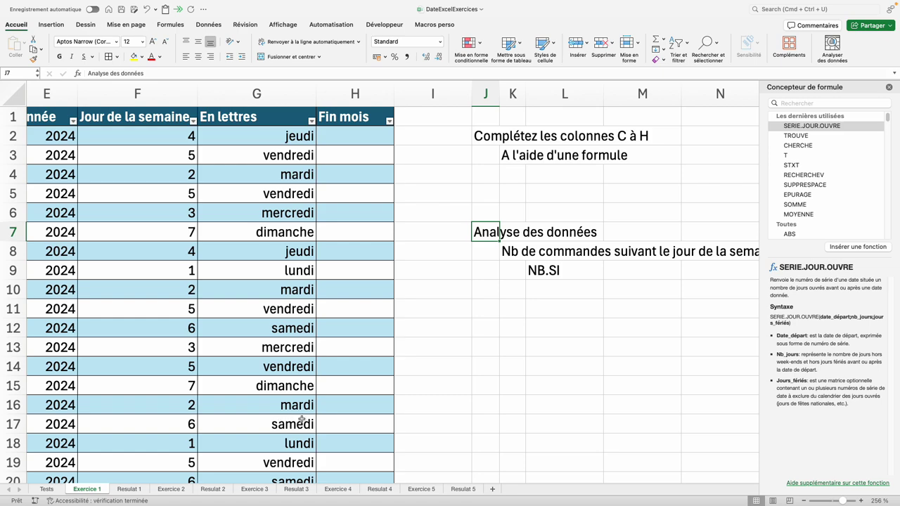
left_click(311, 120)
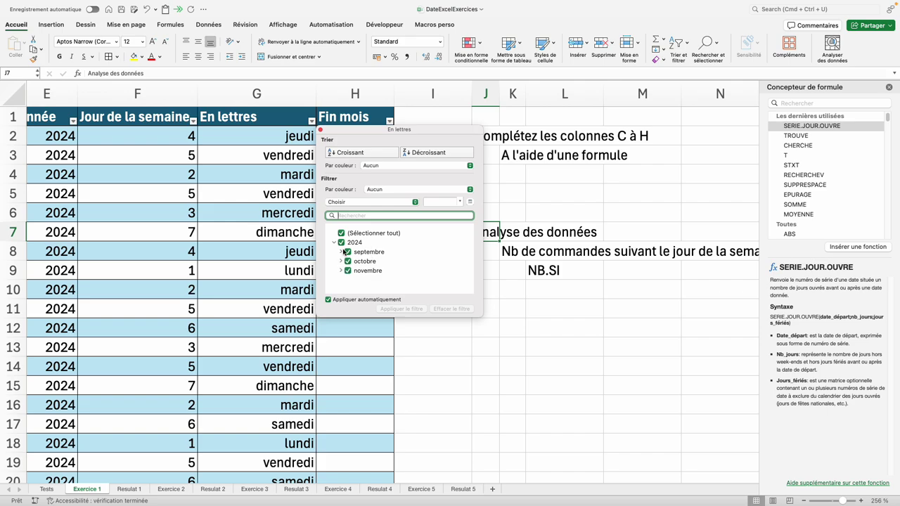
left_click(321, 130)
left_click(559, 310)
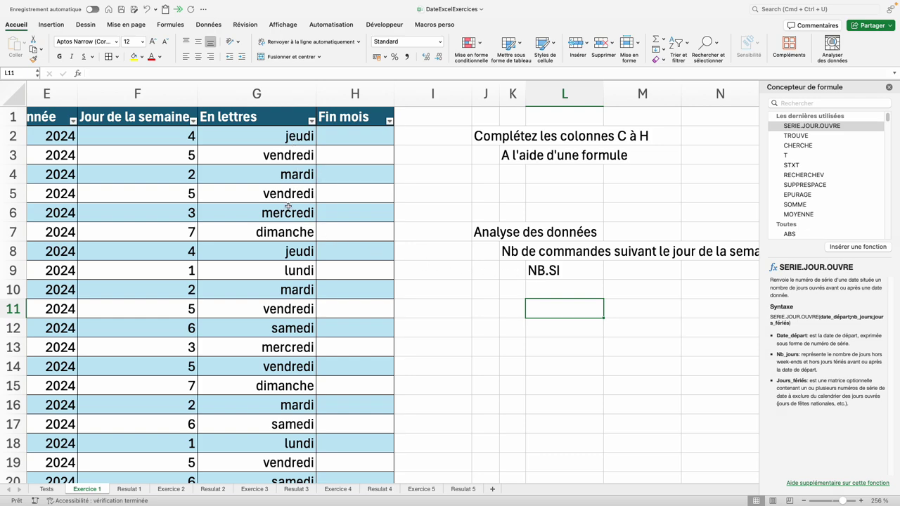
Step: Try =NB.SI(G:G;"jeudi") in L11, which returns 0
type("=nb.si(")
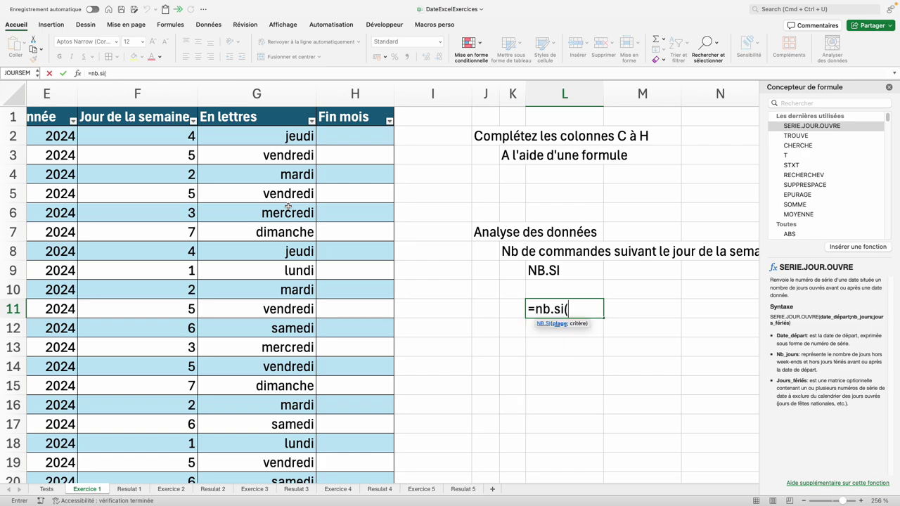
left_click(270, 92)
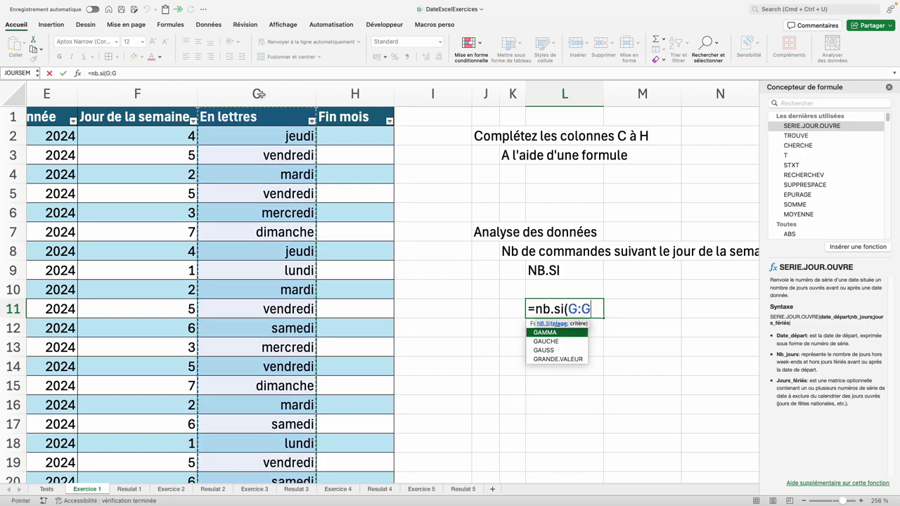
type(";")
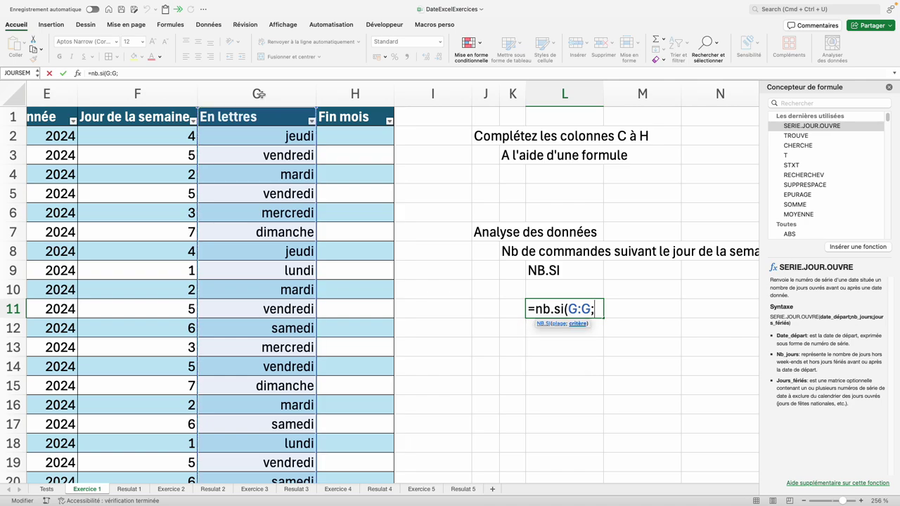
type("\"jeu")
type("di\")")
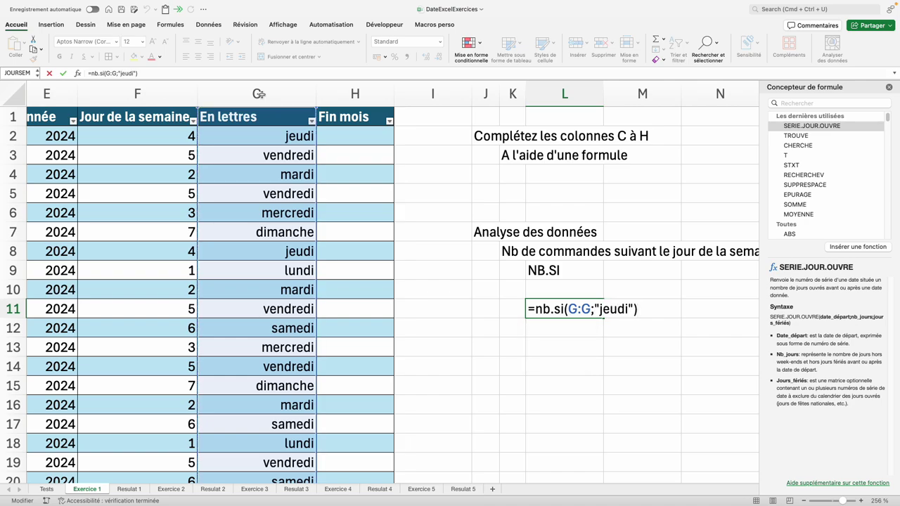
key("Return")
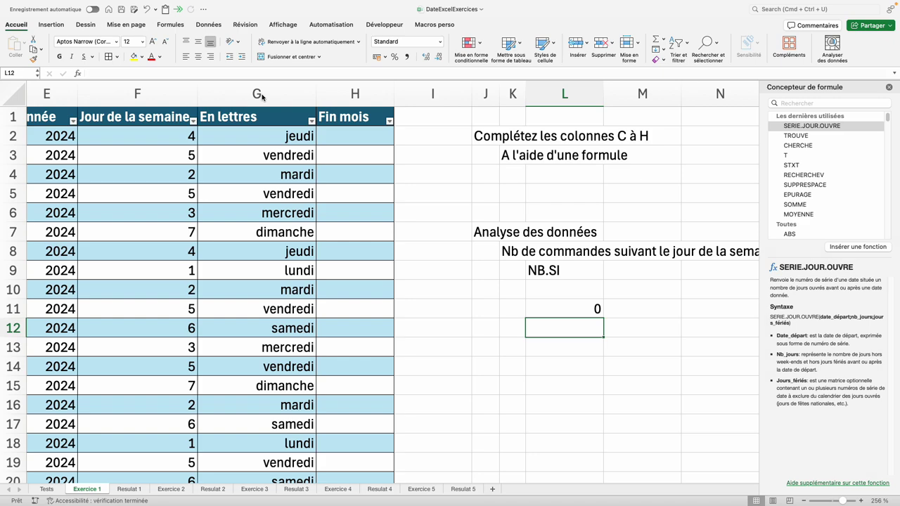
Step: Clear the trial count from L11 and inspect the G2 formula
left_click(572, 306)
key("Delete")
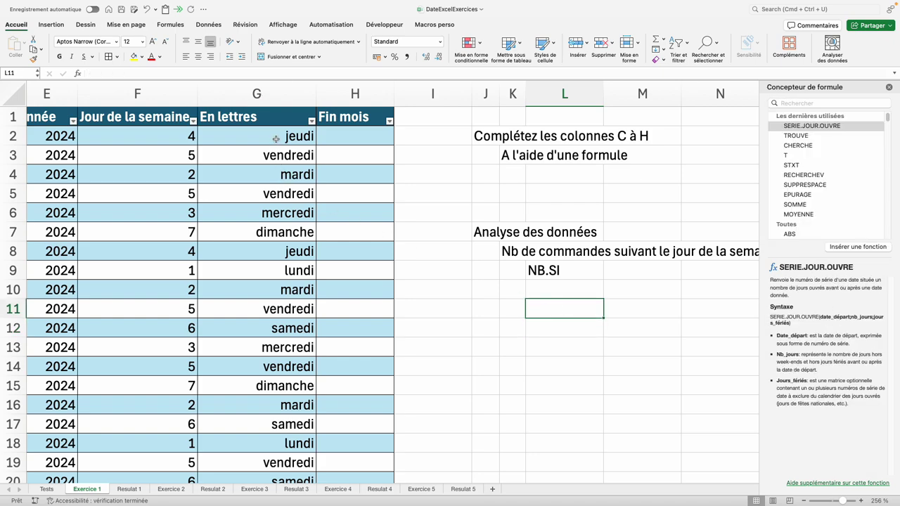
left_click(275, 138)
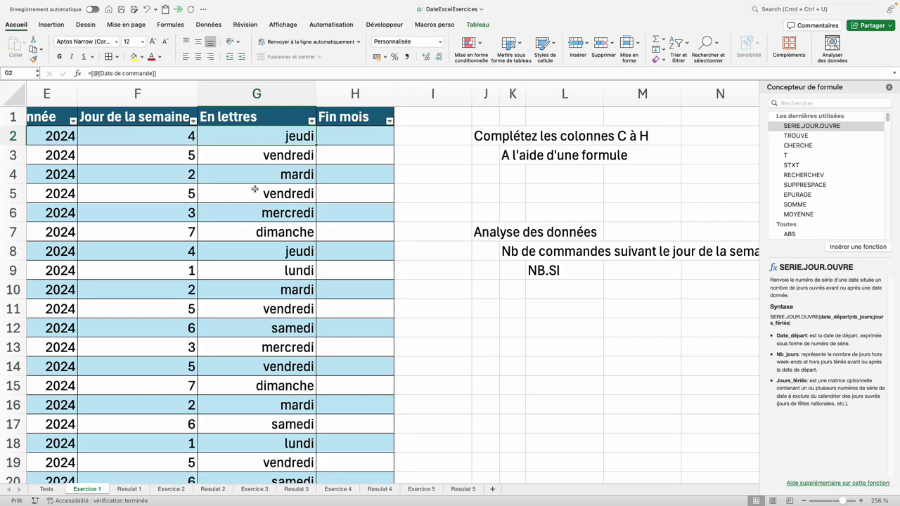
Step: Clear the En lettres values and reset their number format to Standard
left_click(242, 109)
key("Delete")
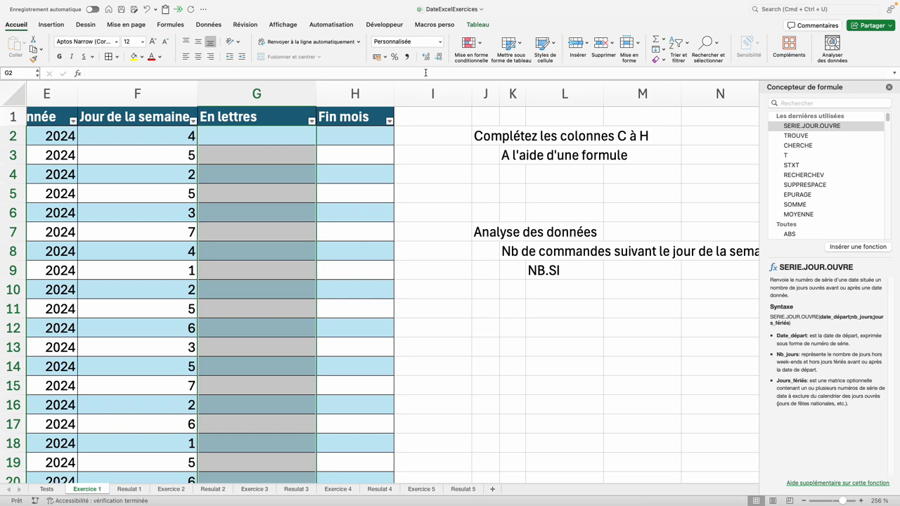
left_click(440, 42)
left_click(405, 55)
Step: Enter =TEXTE([@[Date de commande]];"jjjj") in G2 to fill the column with weekday text
left_click(236, 138)
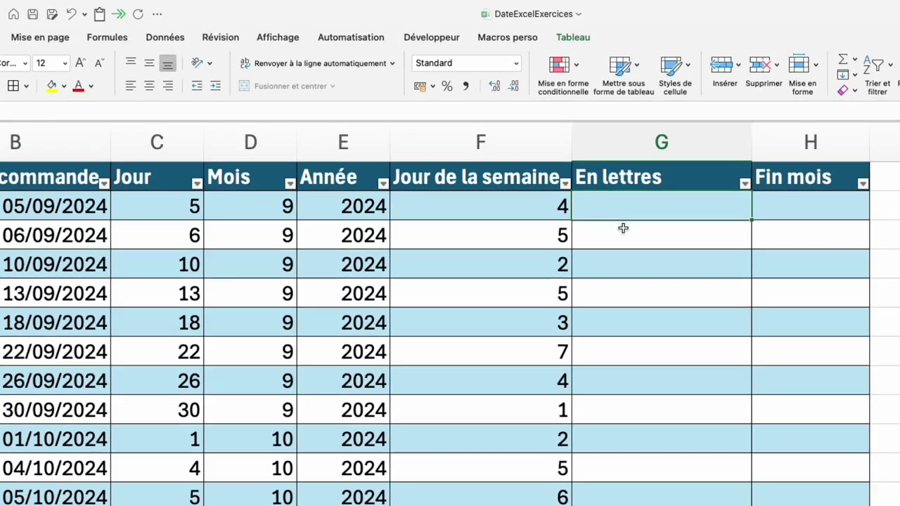
type("=")
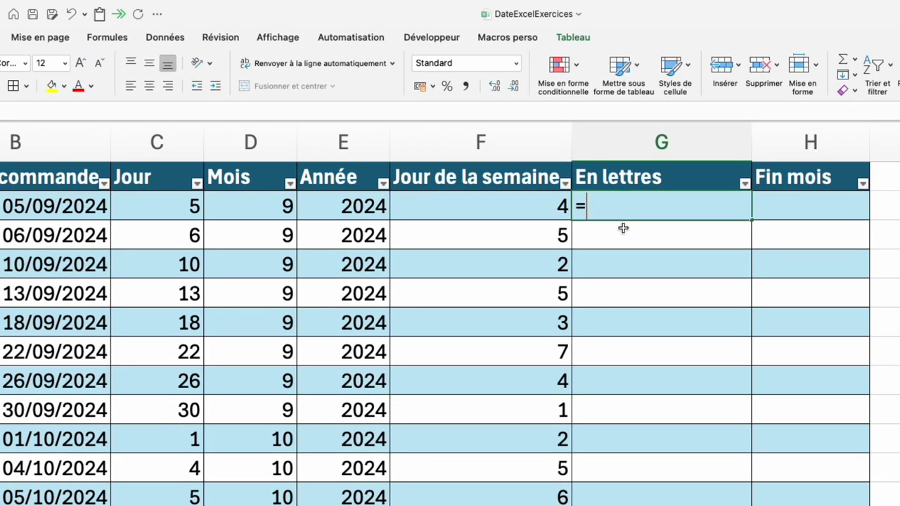
type("texte")
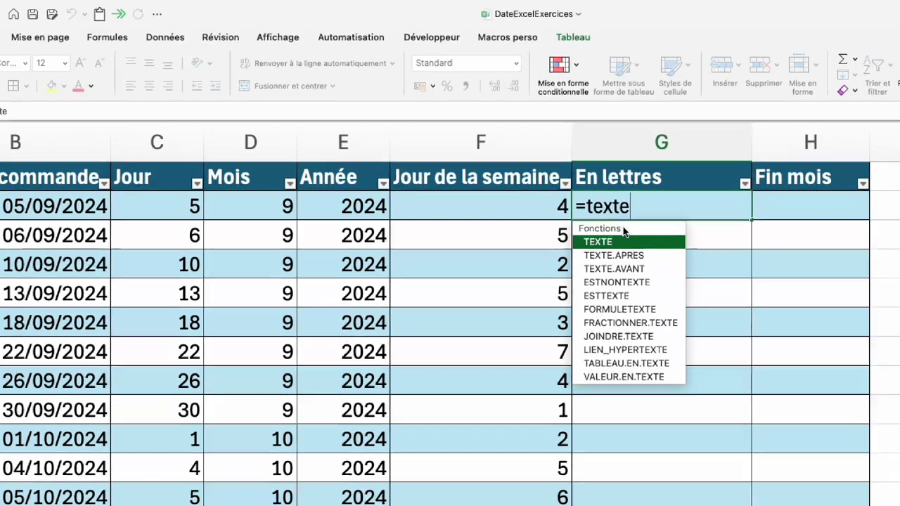
type("(")
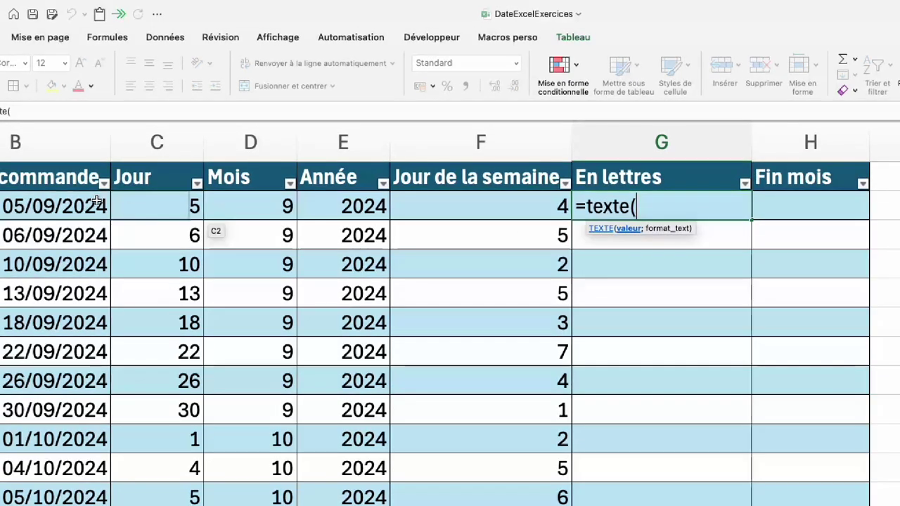
left_click(59, 205)
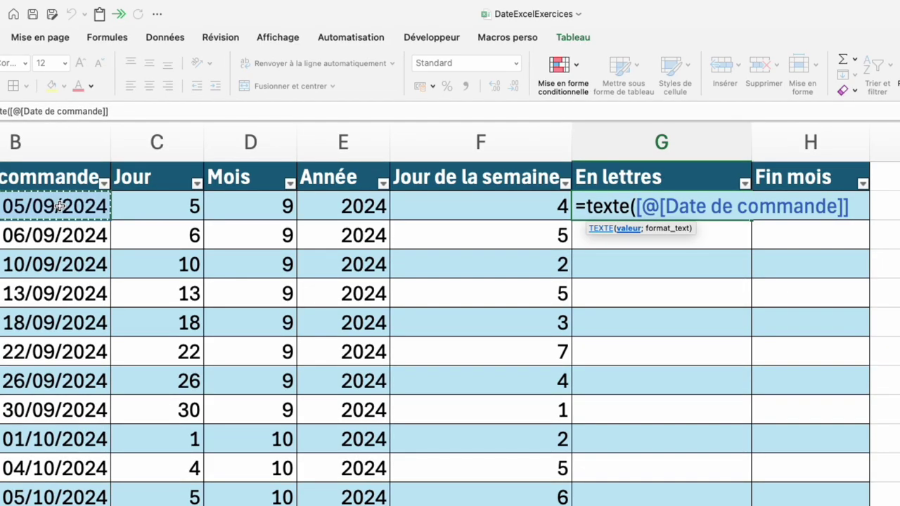
type(";")
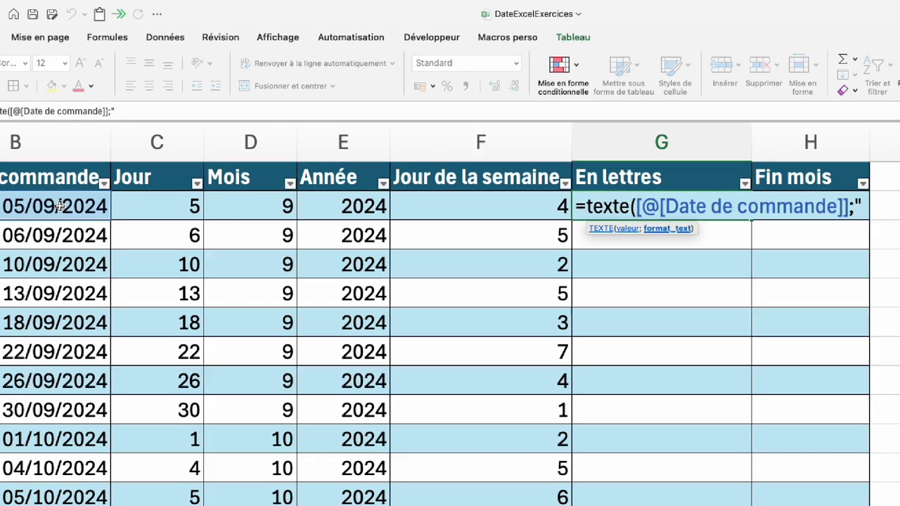
type("jjjj")
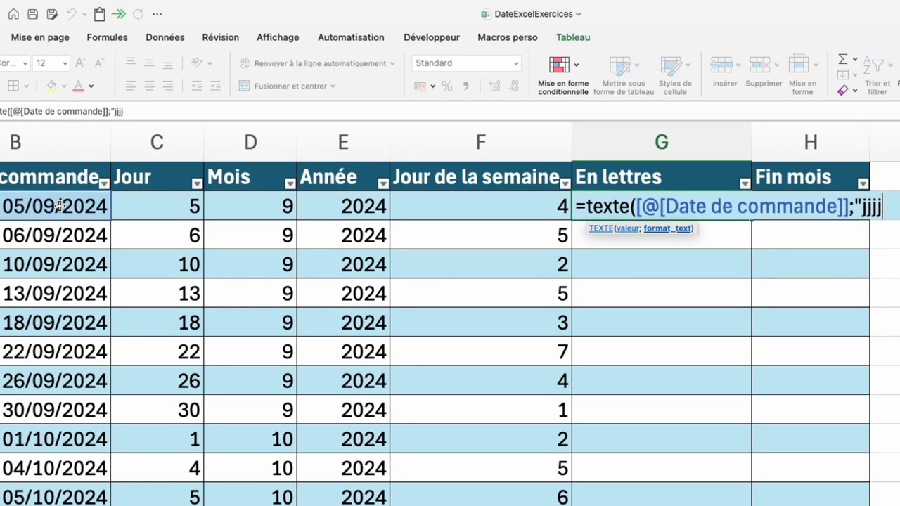
type("\"")
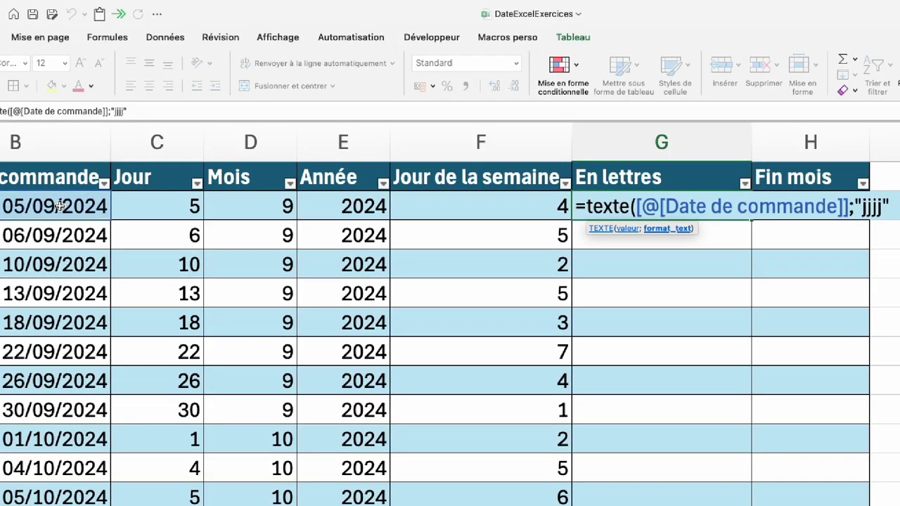
type(")")
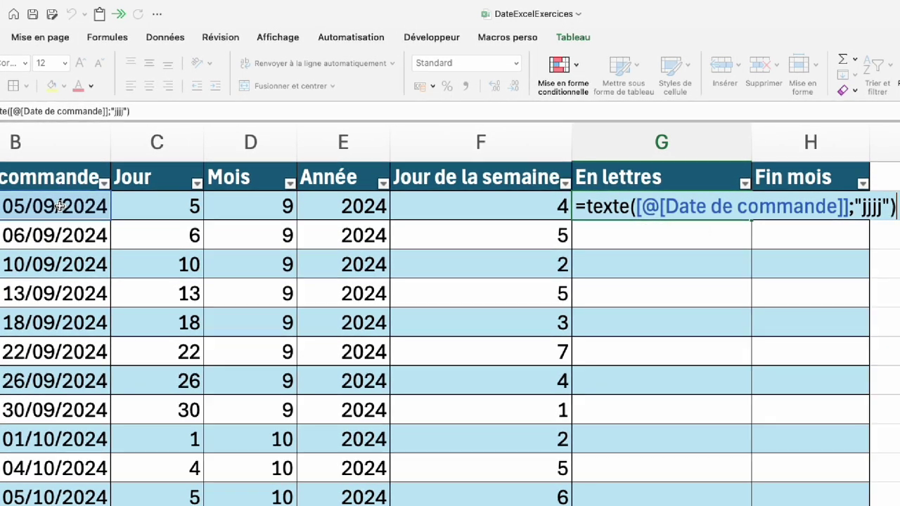
key("Return")
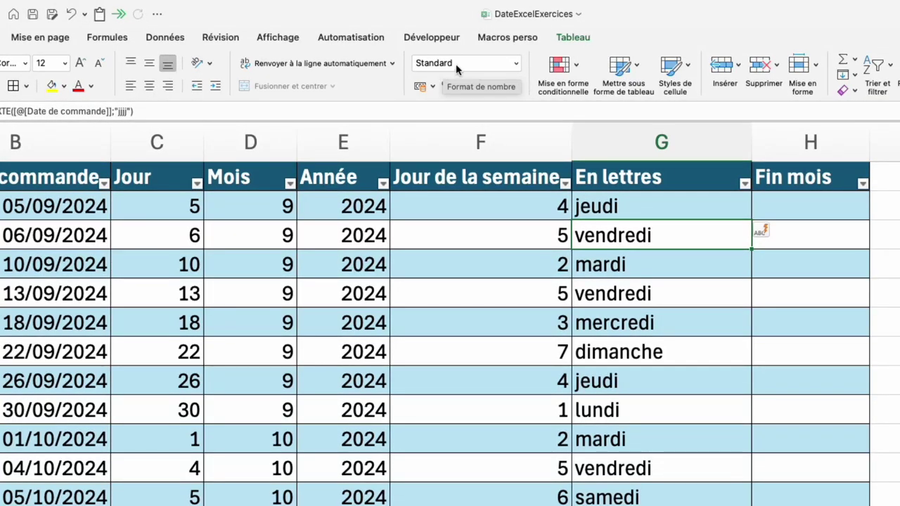
left_click(745, 184)
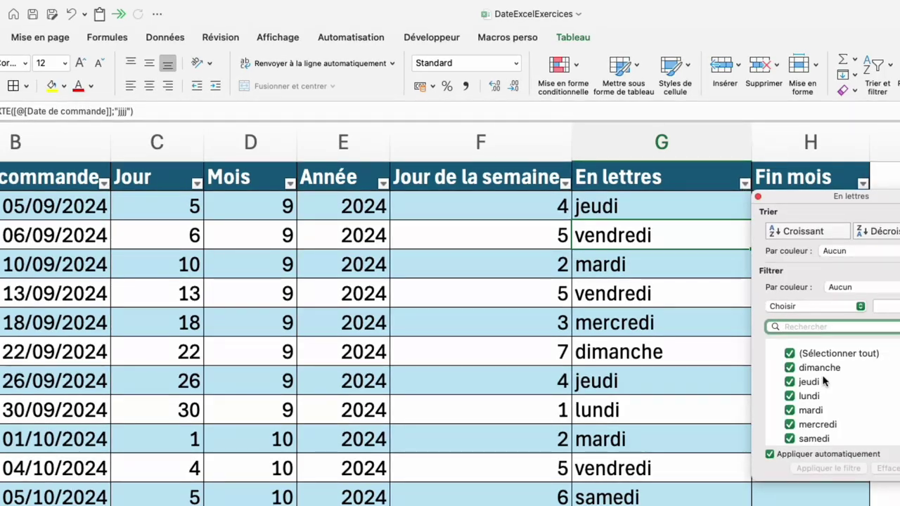
left_click(758, 196)
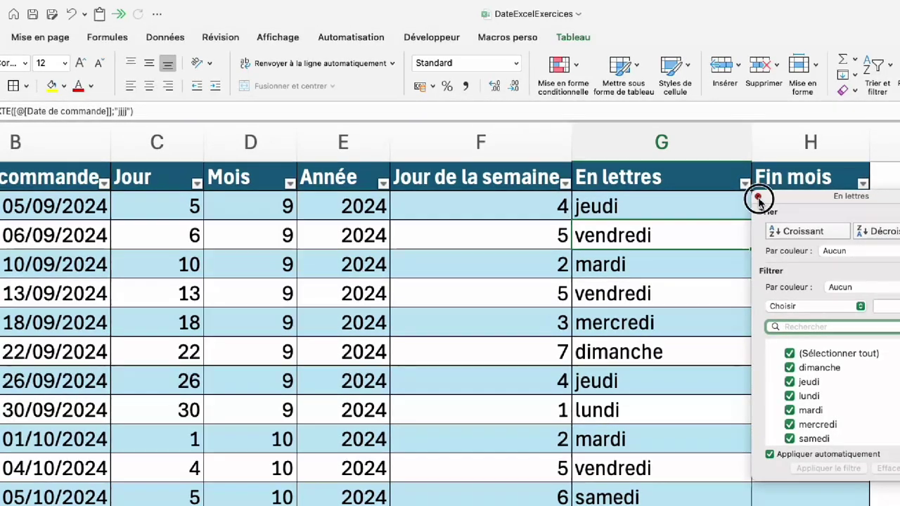
type("=nb.s")
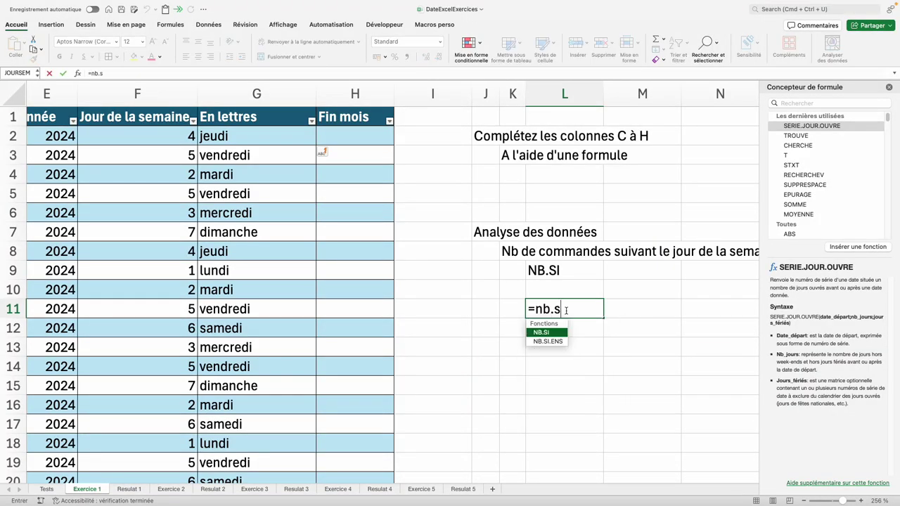
type("i(")
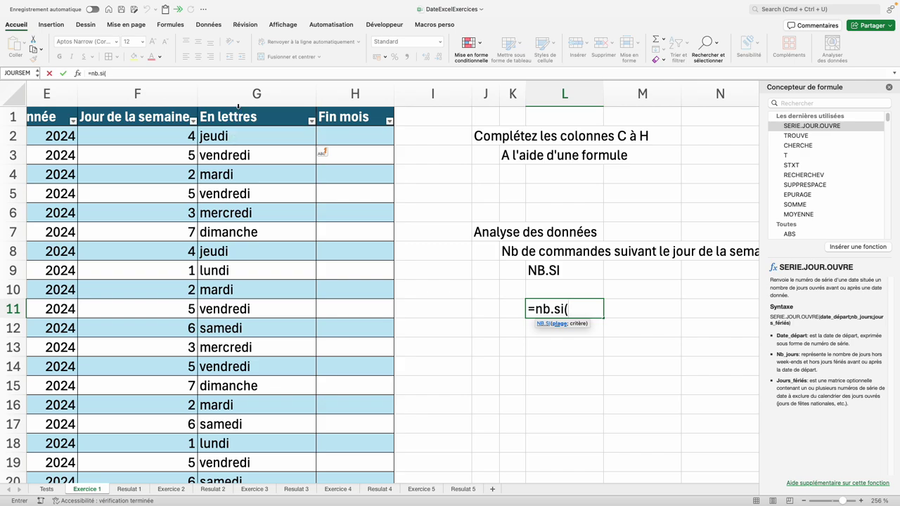
left_click(236, 99)
type(";")
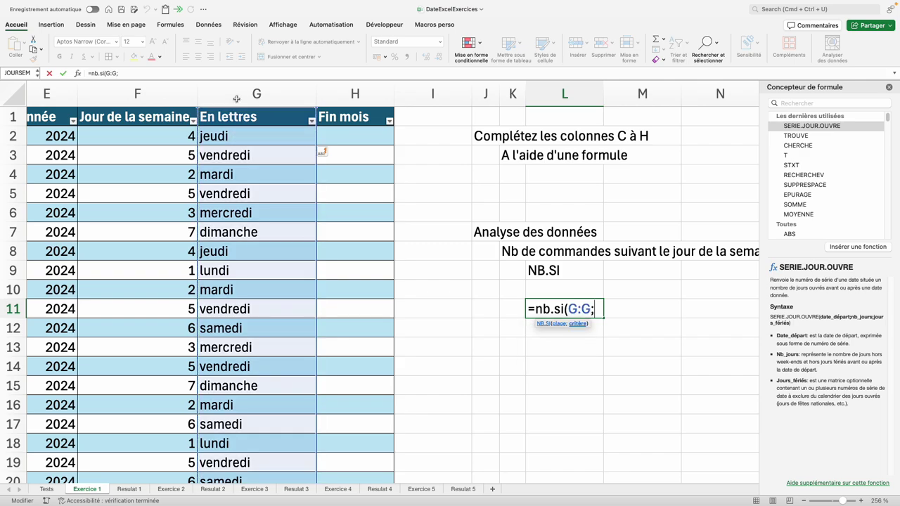
type("\"jeudi\"")
type(")")
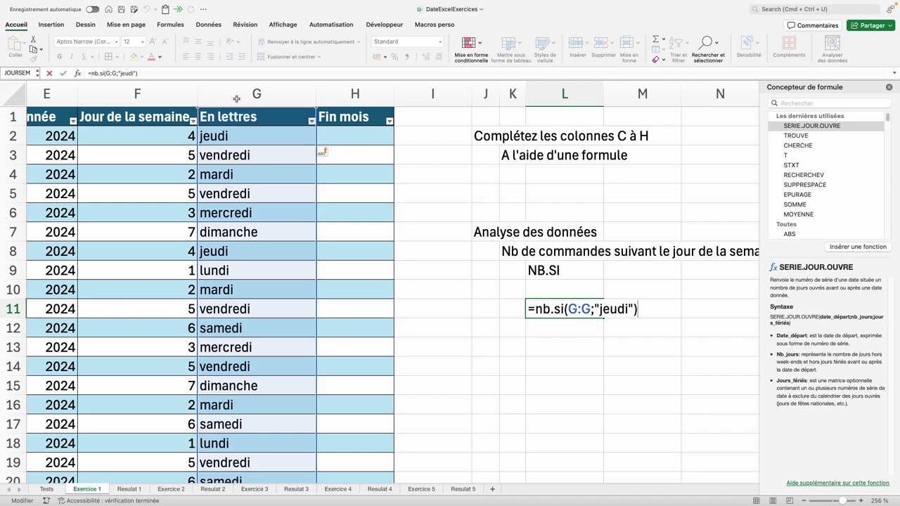
key("Return")
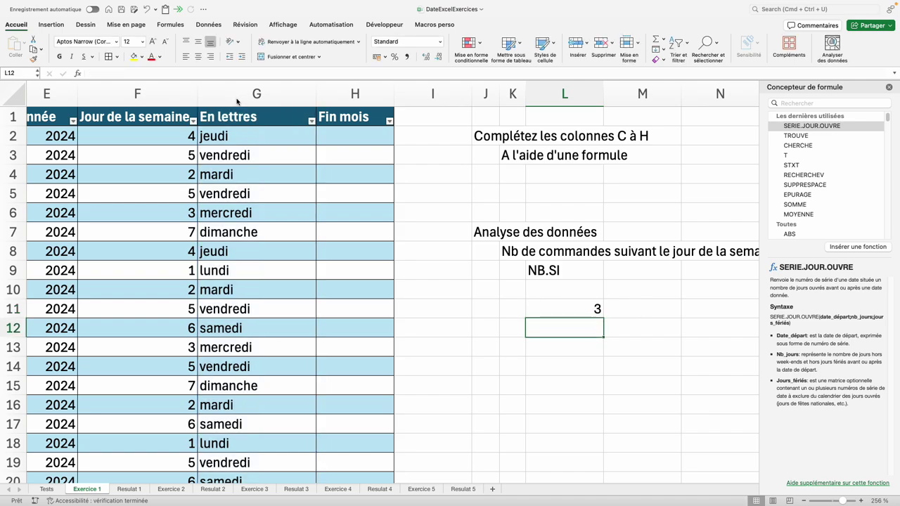
key("super+z")
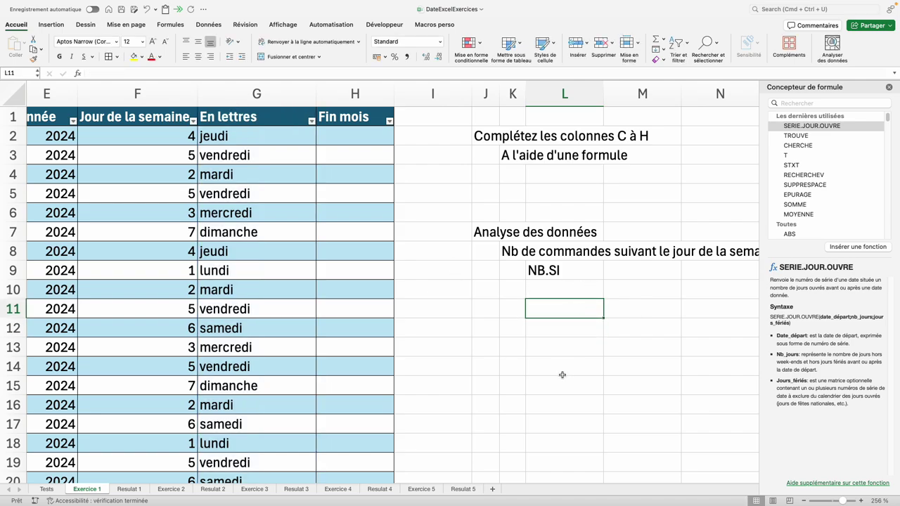
Step: List lundi to dimanche in L11:L17 and count each with =NB.SI(Tableau1[En lettres];L11) filled to M17
type("lundi")
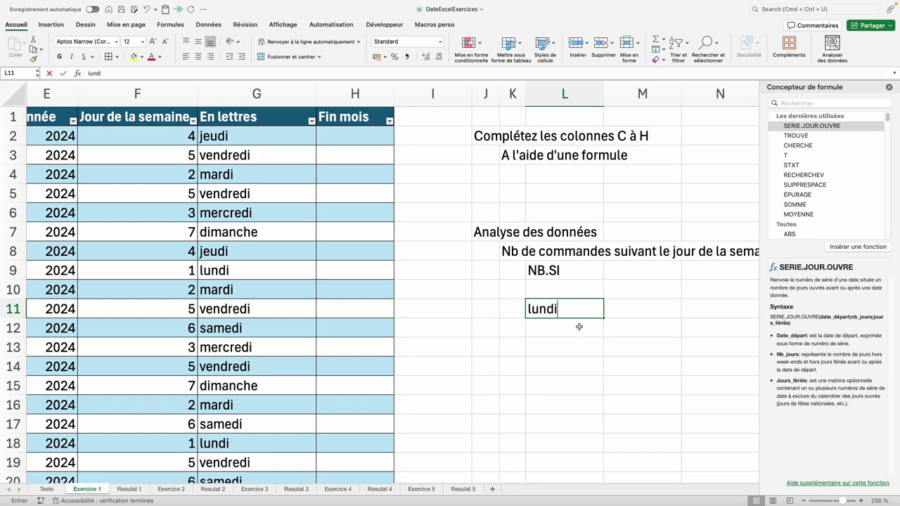
mouse_move(603, 318)
left_mouse_down()
mouse_move(605, 444)
mouse_move(606, 425)
left_mouse_up()
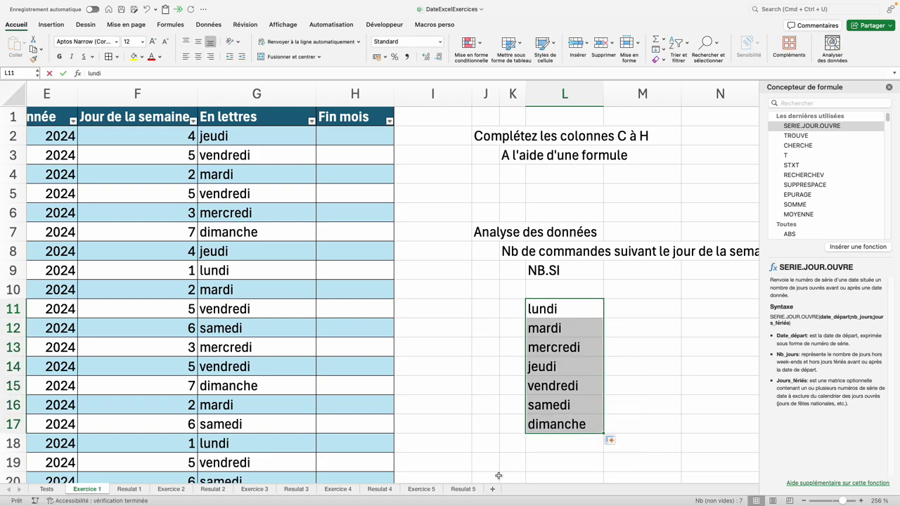
left_click(625, 310)
type("=nb")
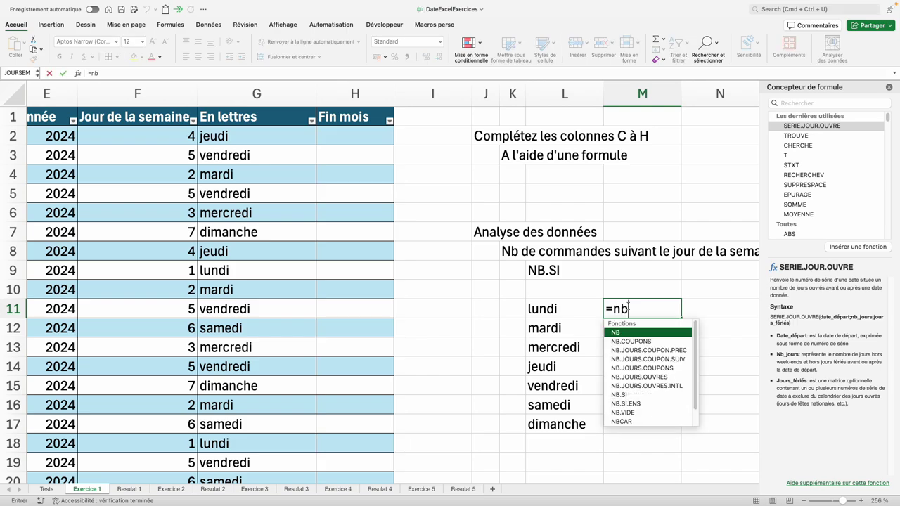
type(".si(")
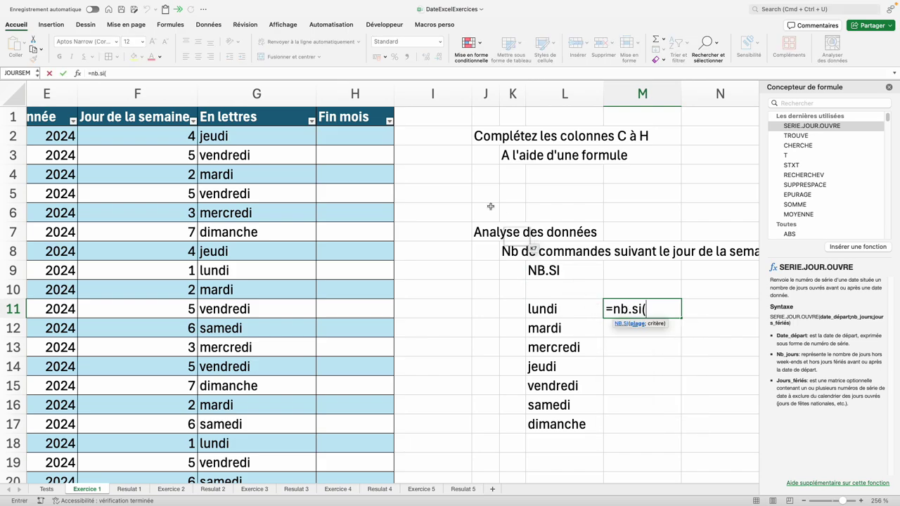
left_click(242, 106)
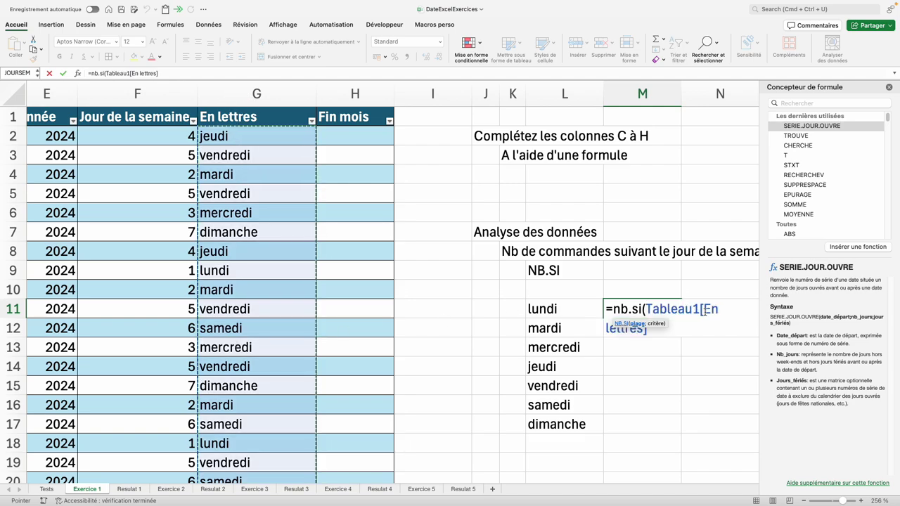
type(";")
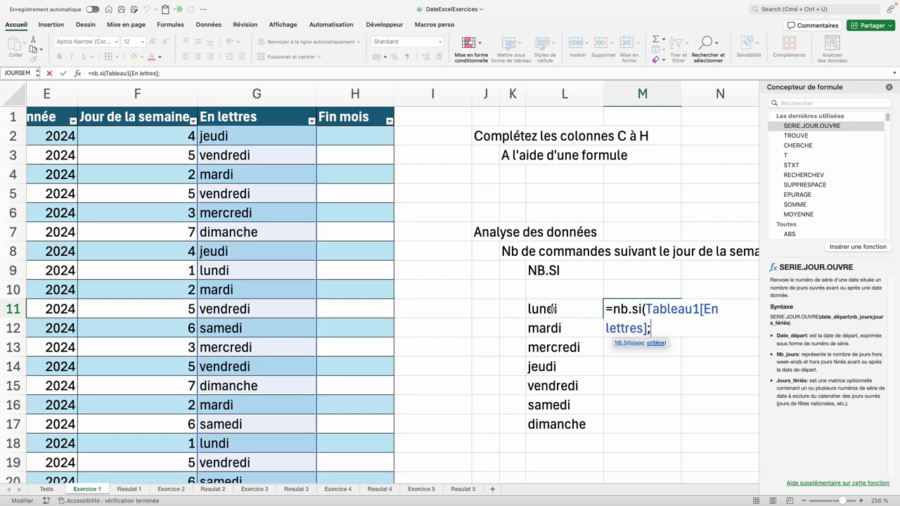
left_click(553, 308)
type(")")
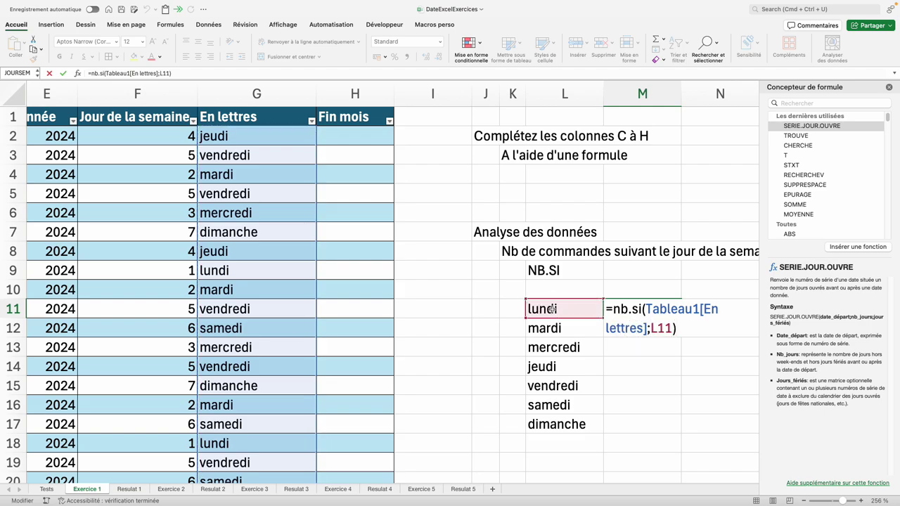
key("Return")
left_click_drag(681, 318, 681, 432)
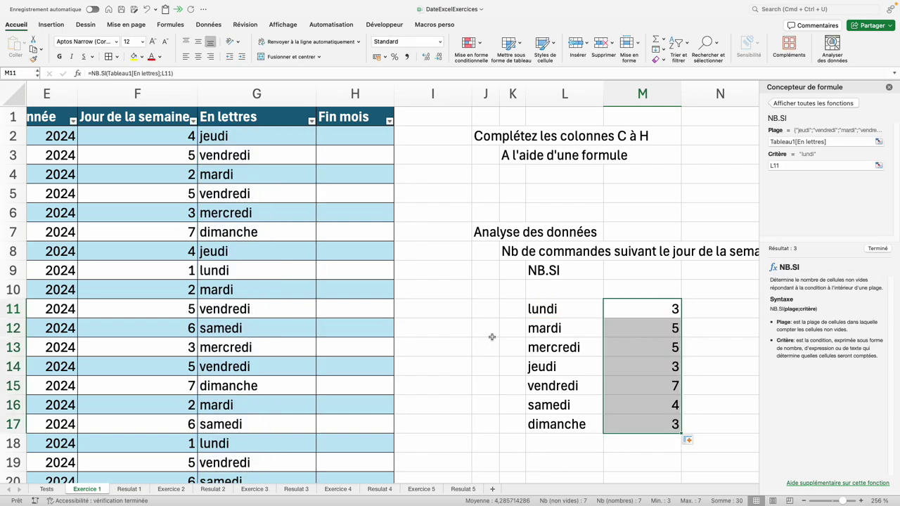
left_click(291, 238)
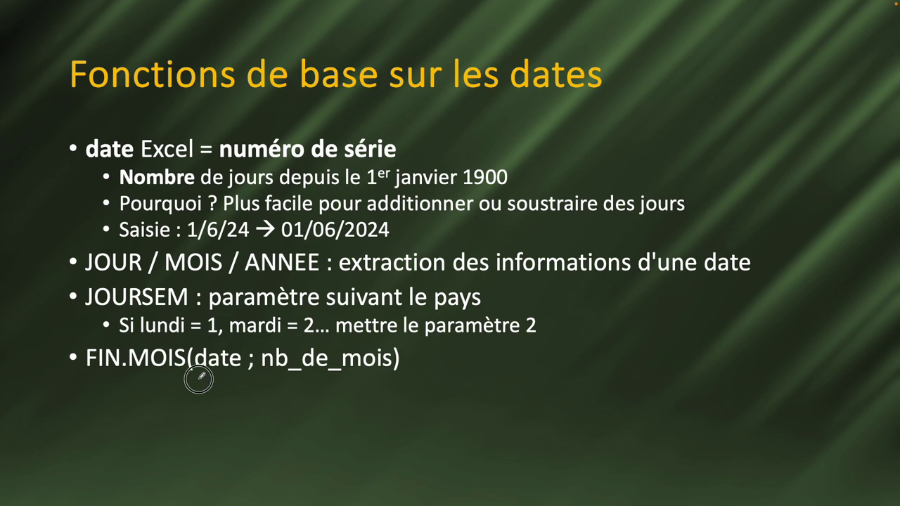
Step: Reveal the FIN.MOIS examples (30 avril 2024, 30 novembre 2023), underlining key parts with the pen
left_click_drag(197, 379, 227, 380)
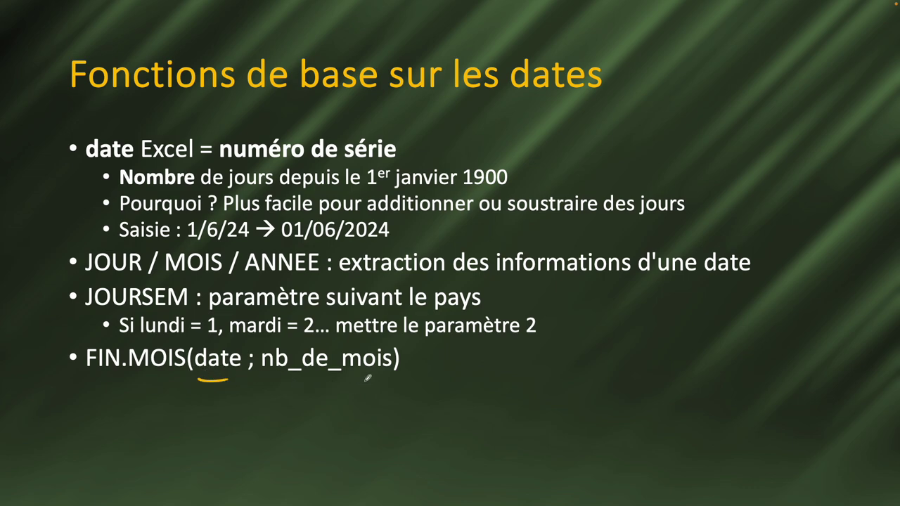
key("Right")
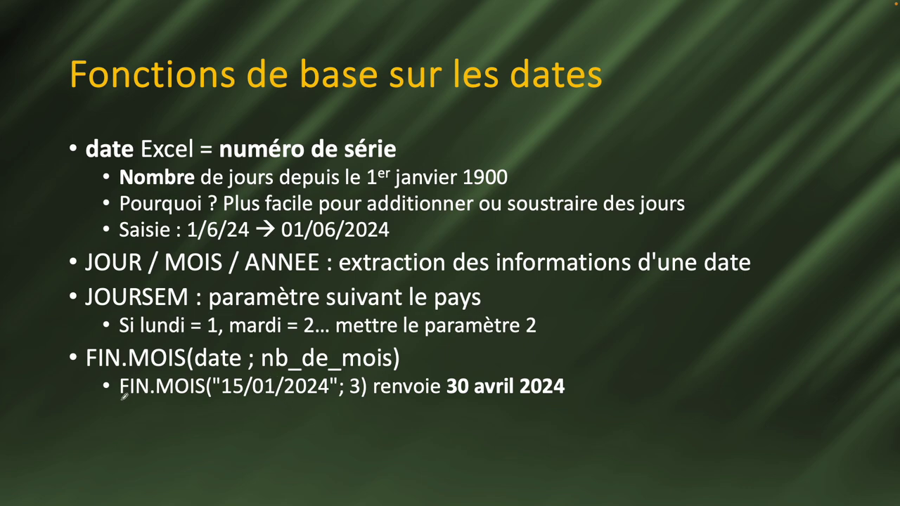
left_click_drag(121, 399, 146, 396)
key("Right")
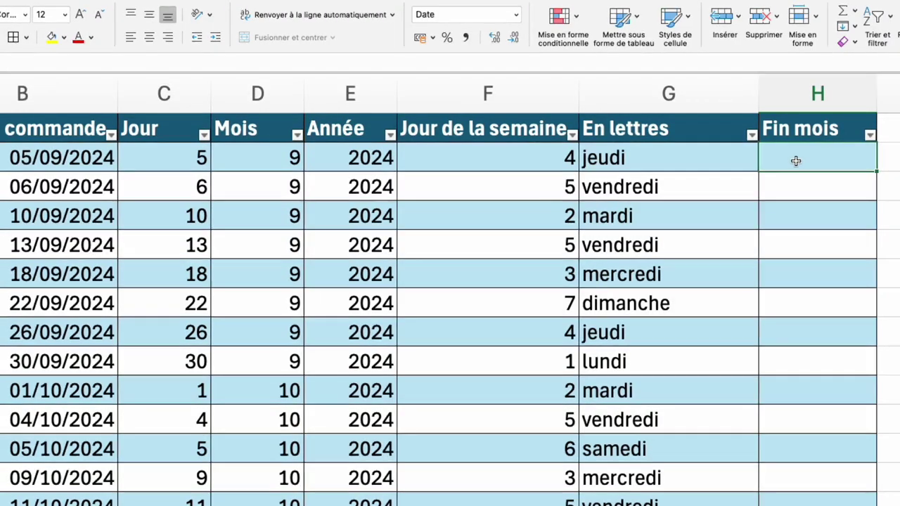
left_click_drag(799, 161, 797, 500)
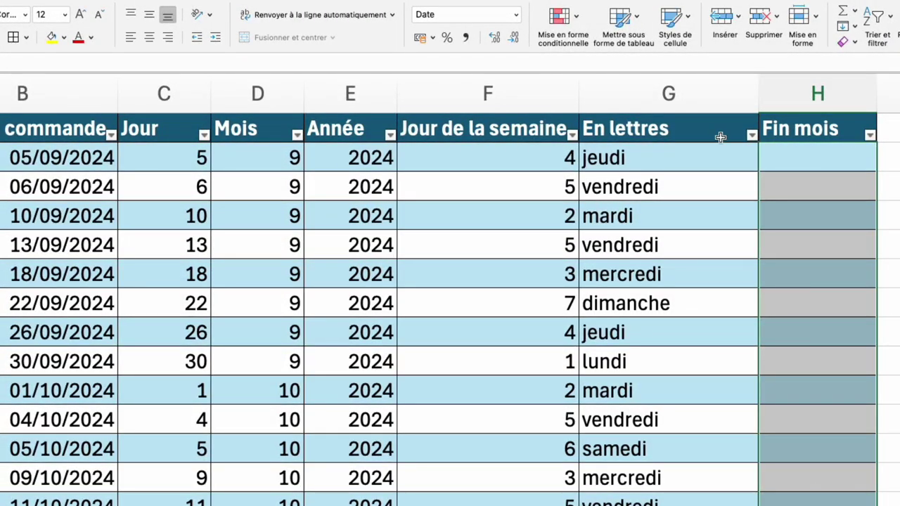
Step: Enter =FIN.MOIS(order date;0) in H2 so Fin mois shows month ends like 30/09/2024
left_click(53, 156)
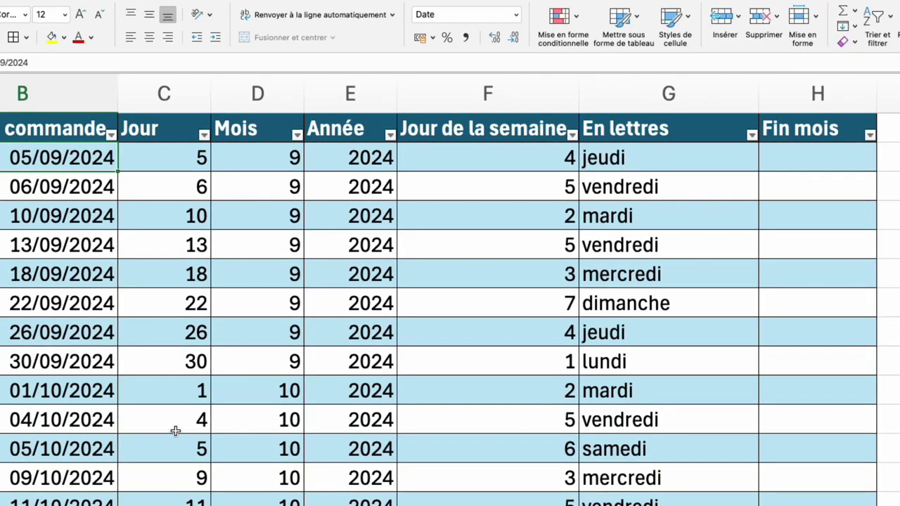
left_click(67, 422)
left_click(803, 161)
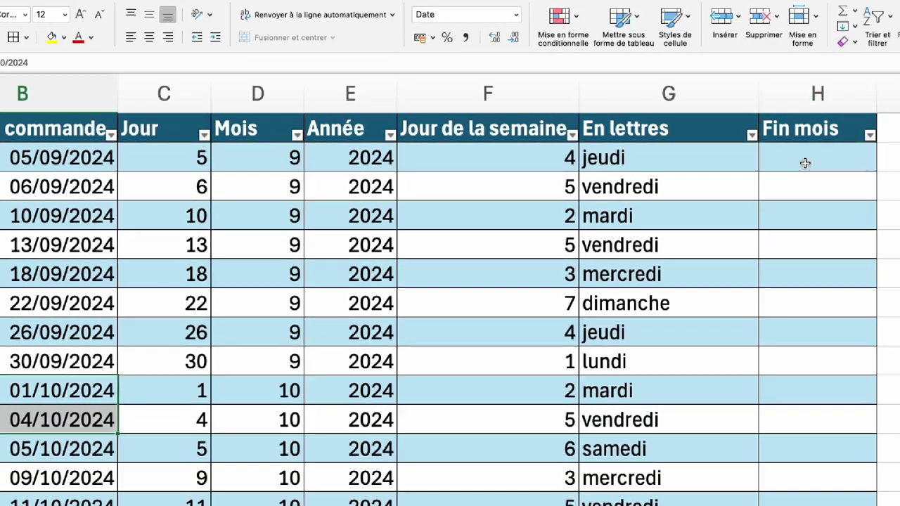
type("=fin")
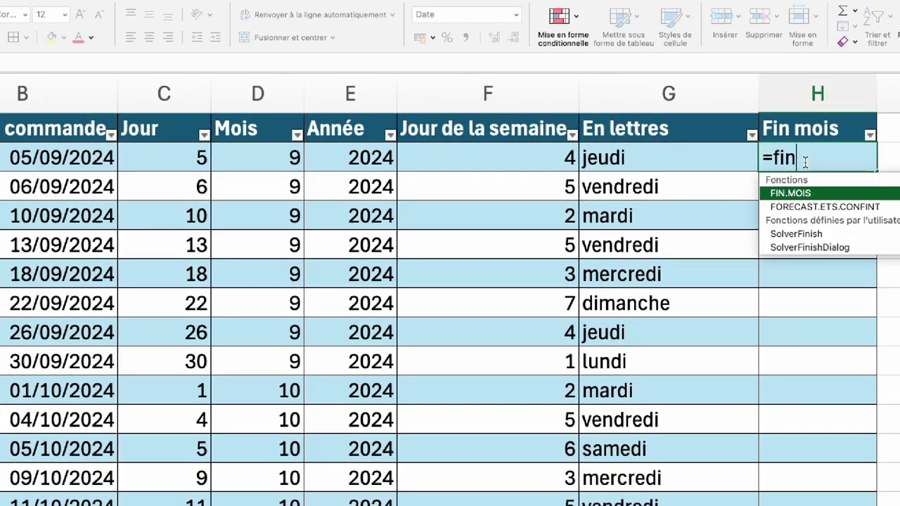
key("Tab")
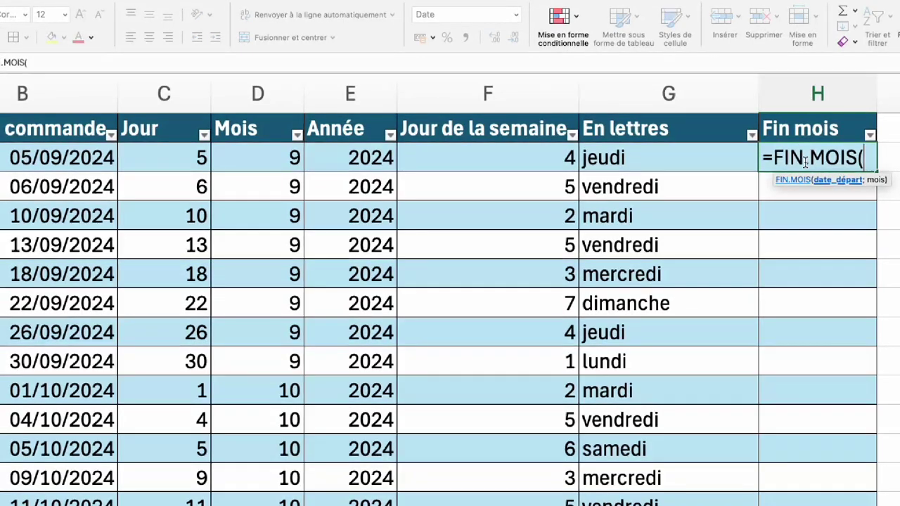
left_click(73, 160)
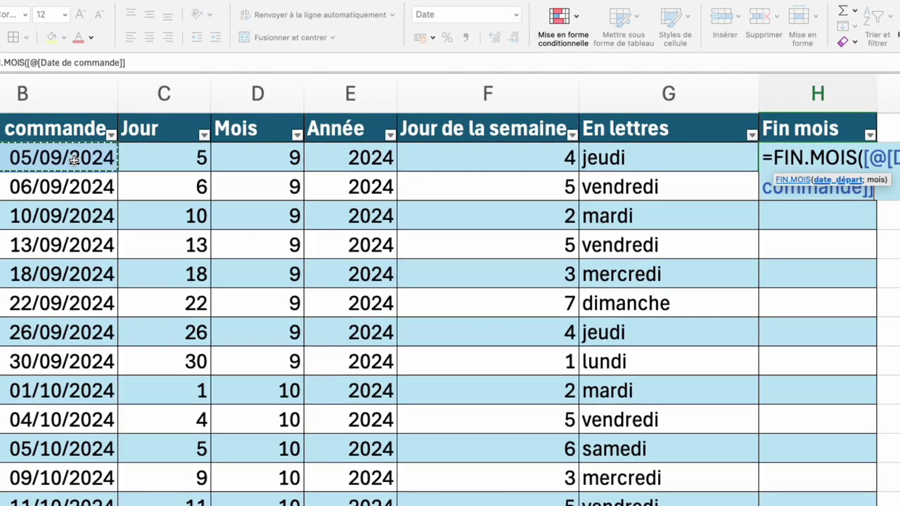
type(";")
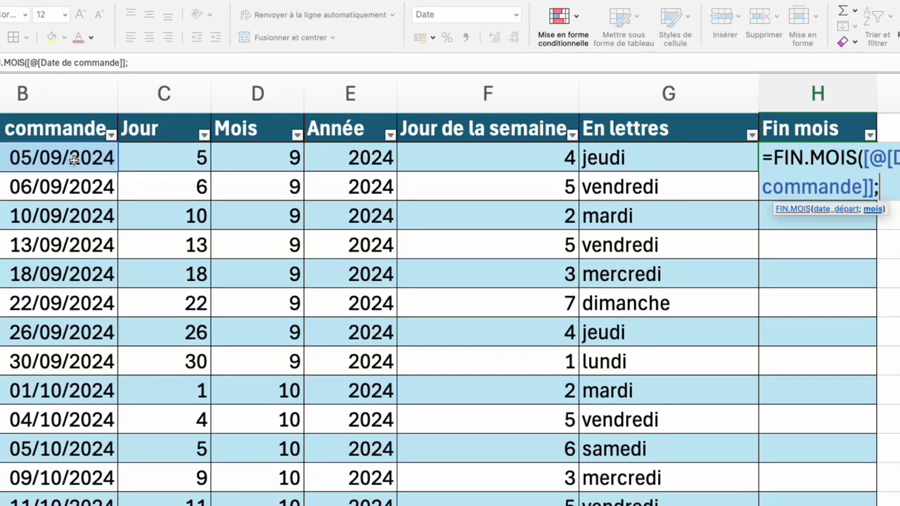
type("0")
type(")")
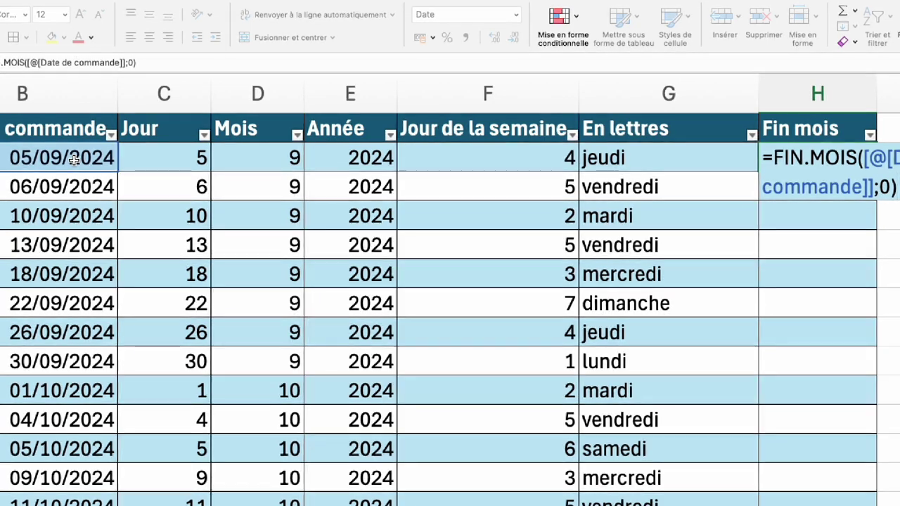
key("Return")
left_click(803, 160)
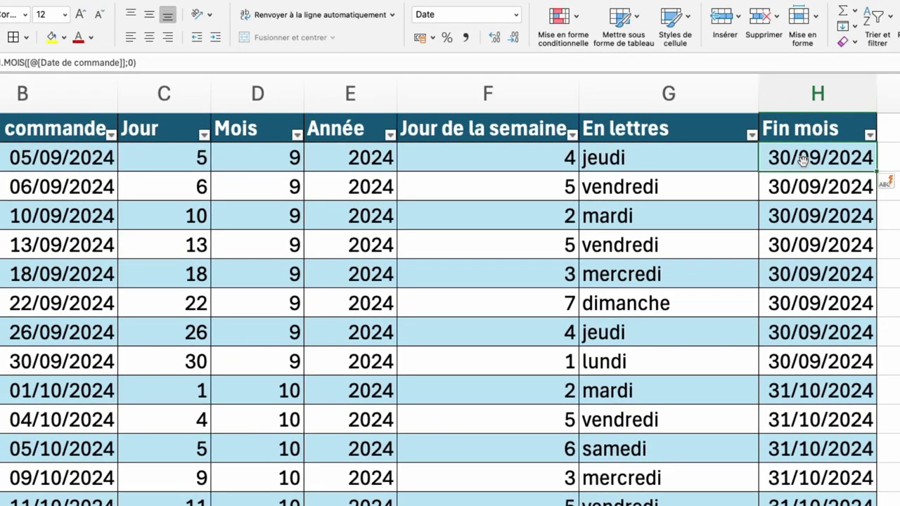
left_click(789, 390)
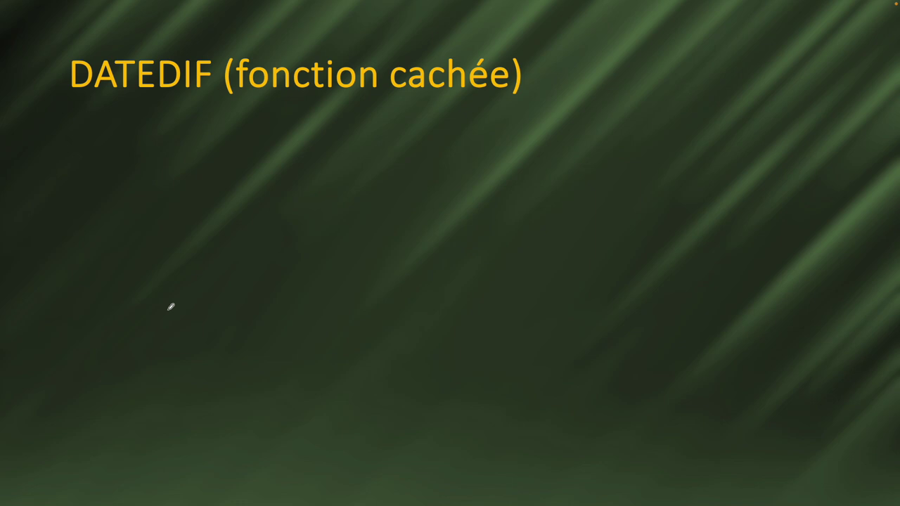
Step: Reveal the DATEDIF description, purpose and syntax, underlining Date_début, Date_fin and Unité
key("Right")
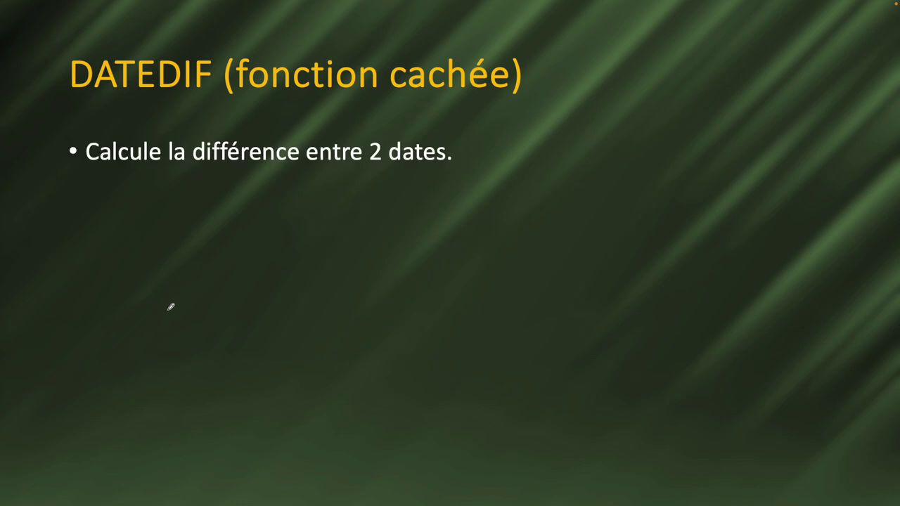
key("Right")
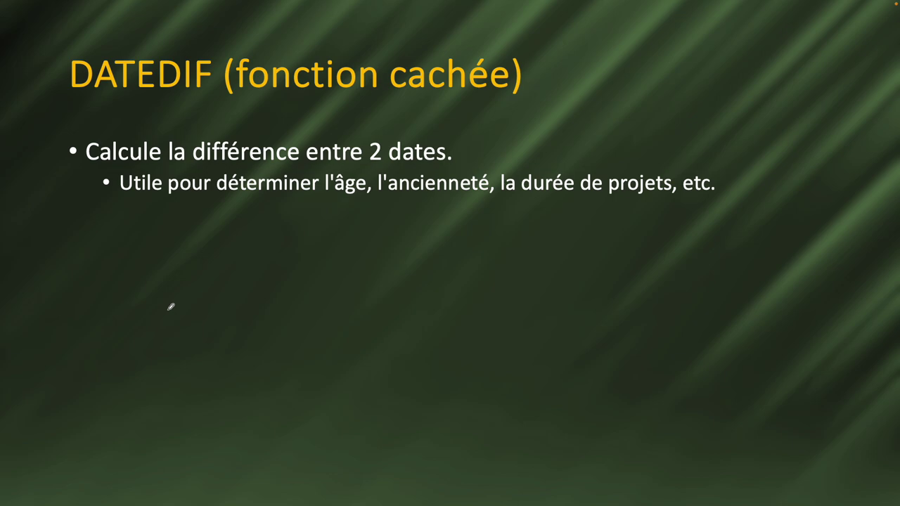
key("Right")
left_click_drag(328, 243, 387, 242)
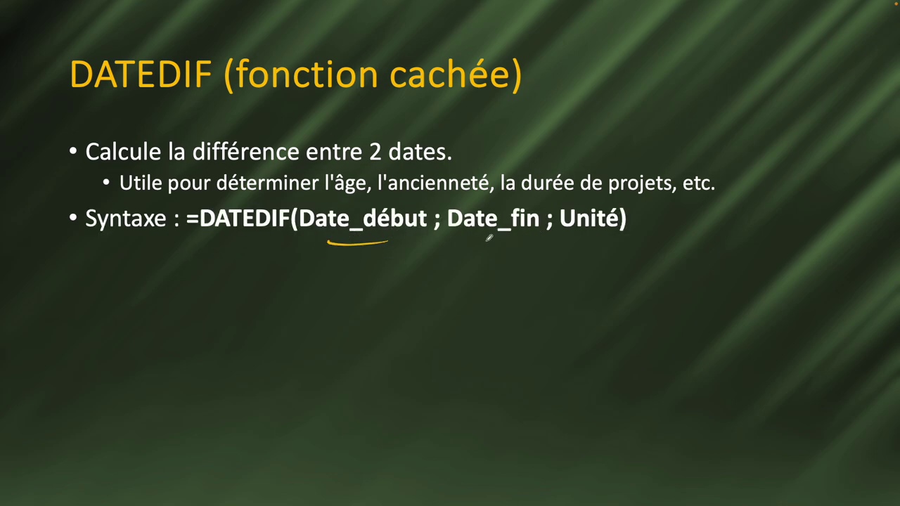
left_click_drag(471, 245, 606, 237)
Step: Reveal the Unités Disponibles list explaining the Y, M, D, MD, YM and YD units
key("Right")
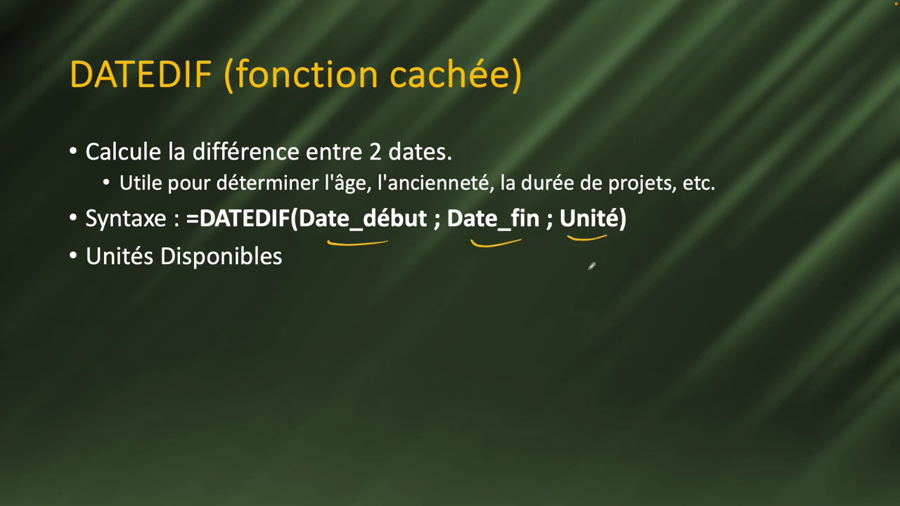
key("Right")
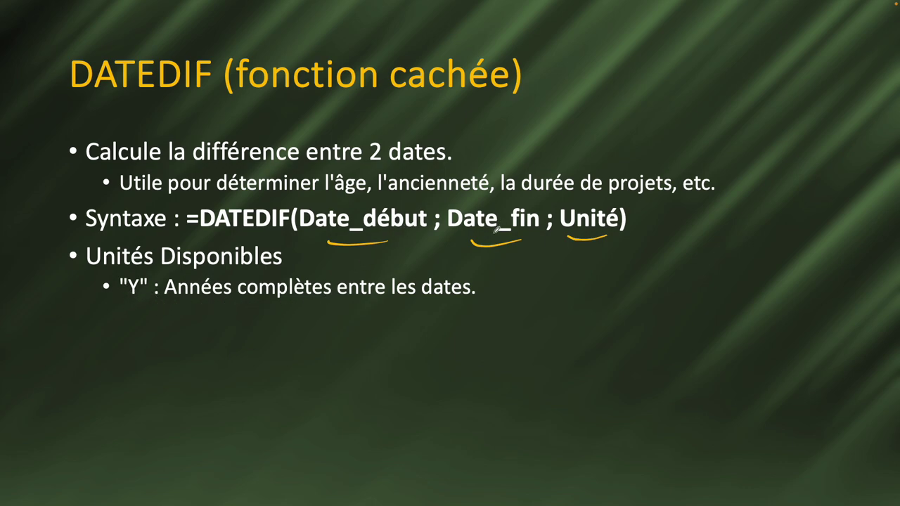
key("Right")
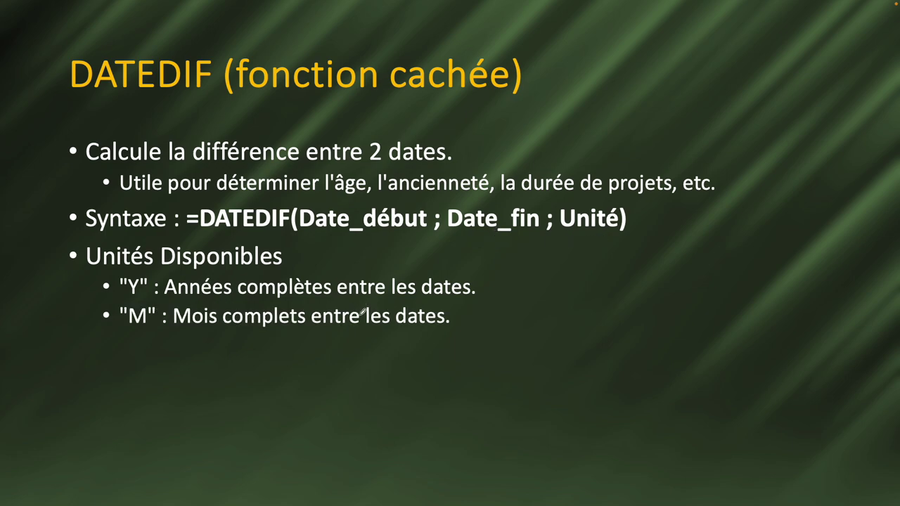
key("Right")
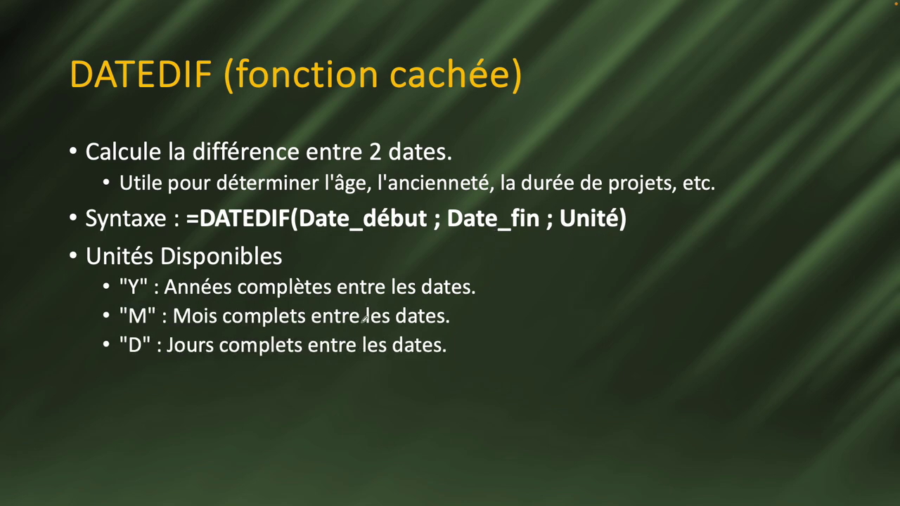
key("Right")
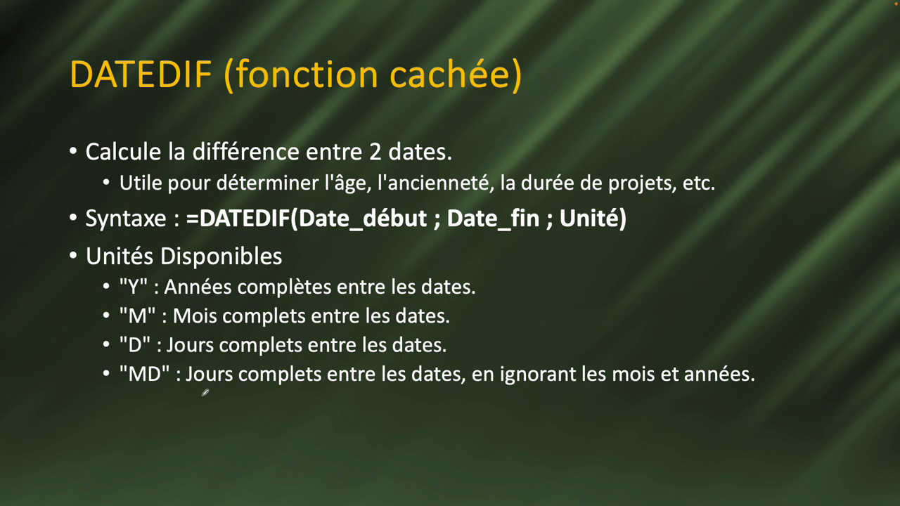
key("Right")
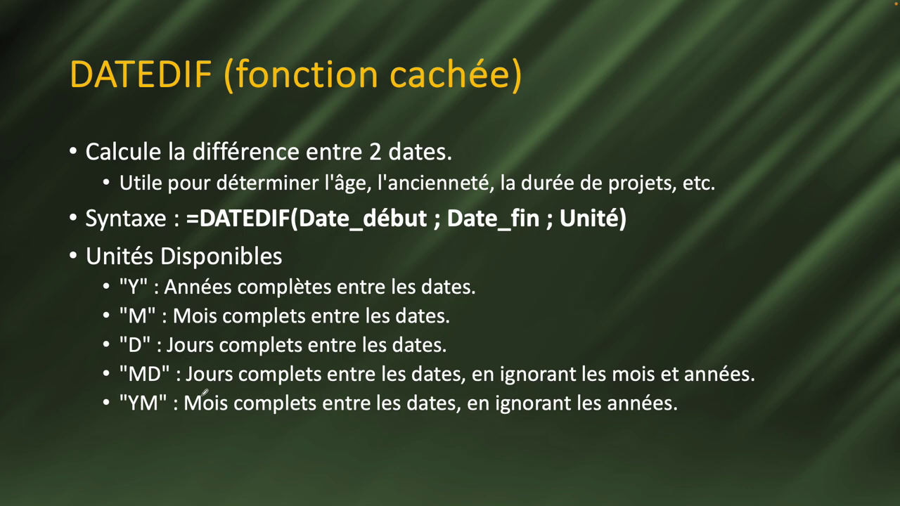
key("Right")
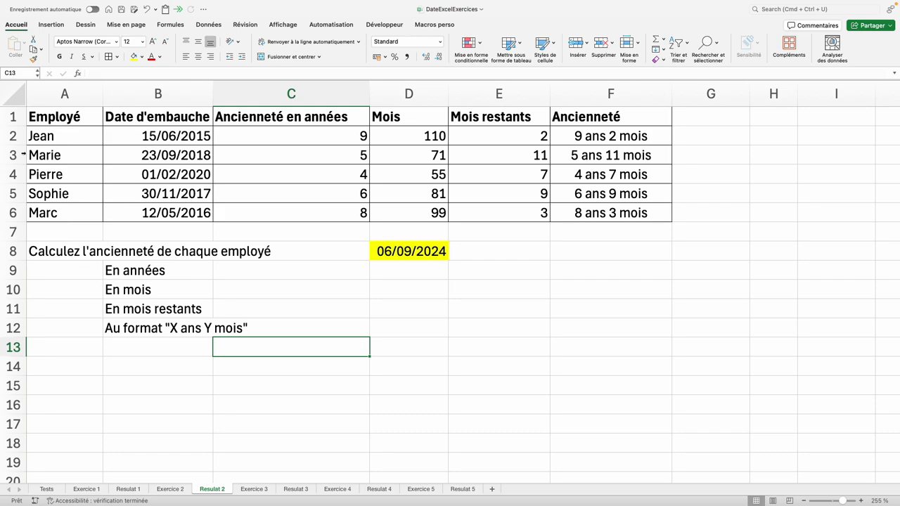
Step: Review Resulat 2's Employé, hire date and combined Ancienneté columns and D8's today's date
left_click_drag(53, 124, 65, 211)
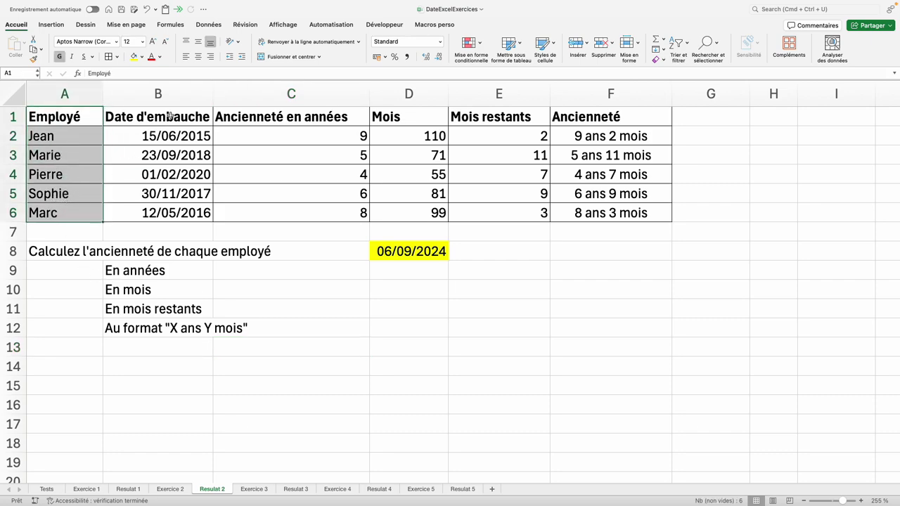
left_click_drag(169, 116, 175, 199)
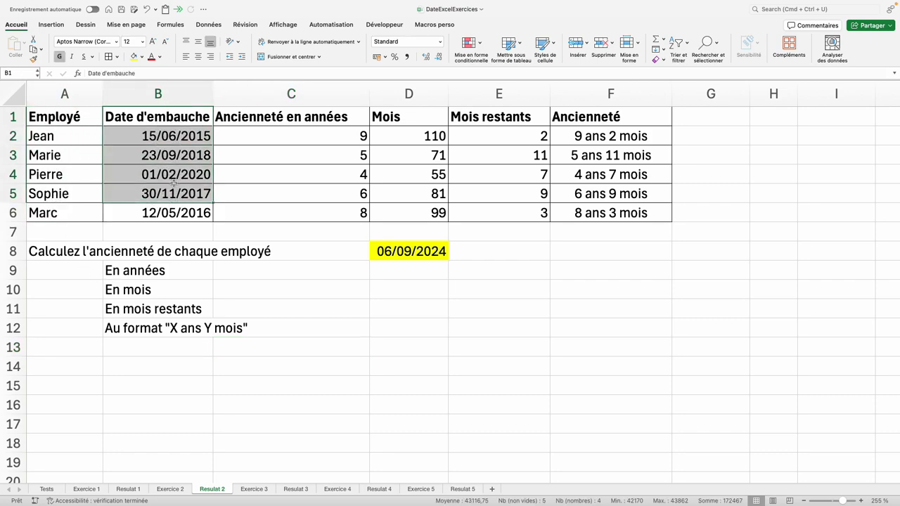
left_click_drag(610, 135, 620, 212)
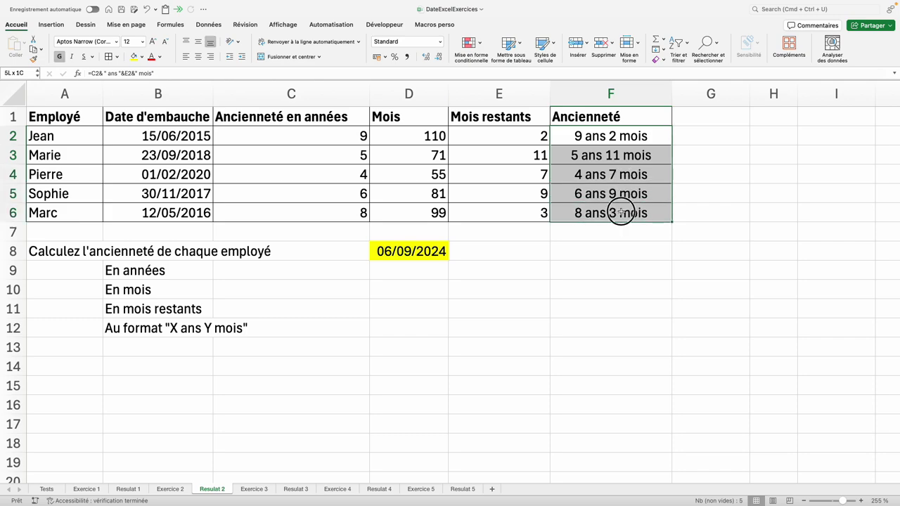
left_click(381, 256)
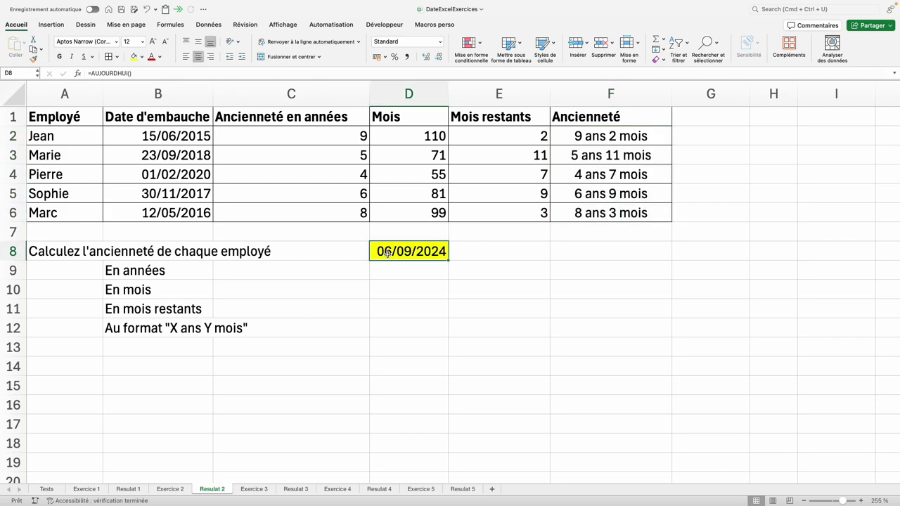
left_click(172, 140)
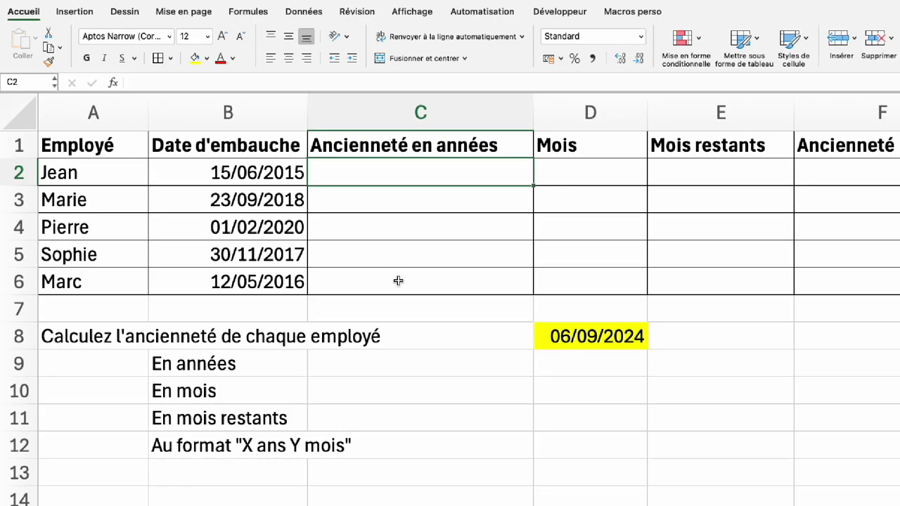
Step: Check that D8 holds the =AUJOURDHUI() formula showing 06/09/2024
left_click(607, 340)
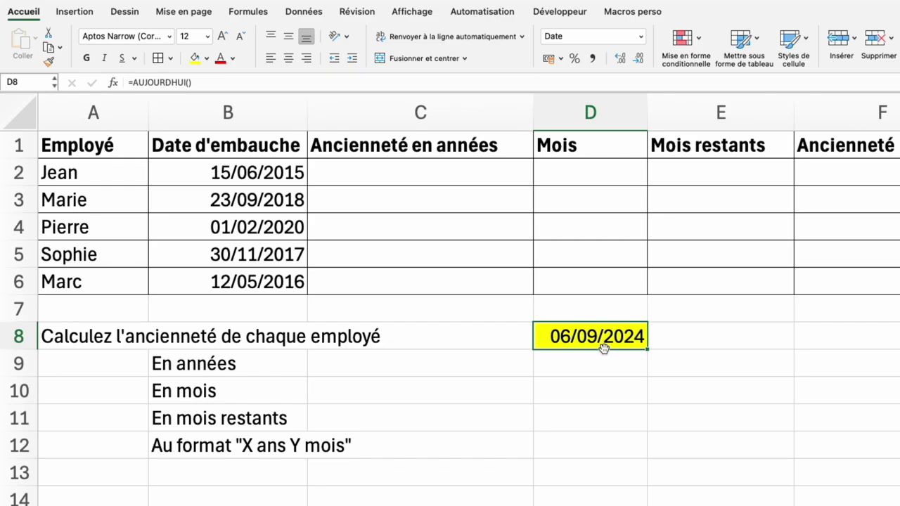
double_click(590, 336)
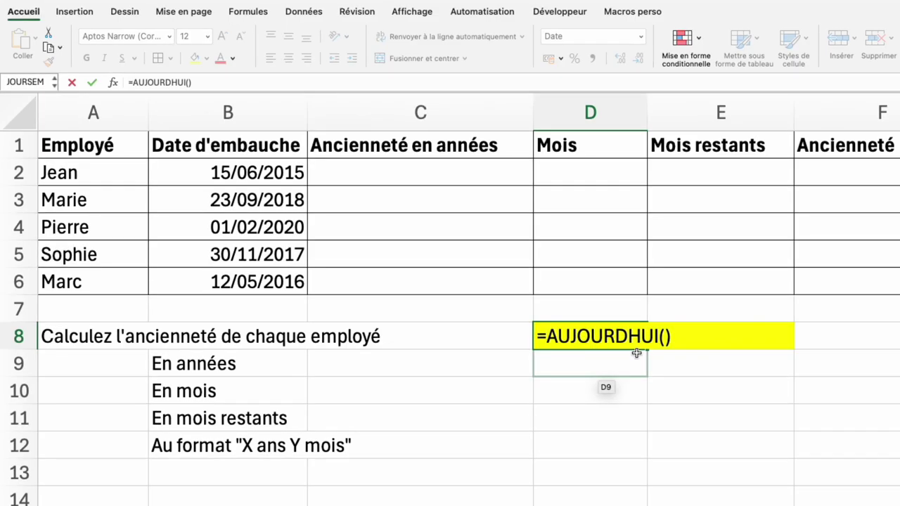
key("Escape")
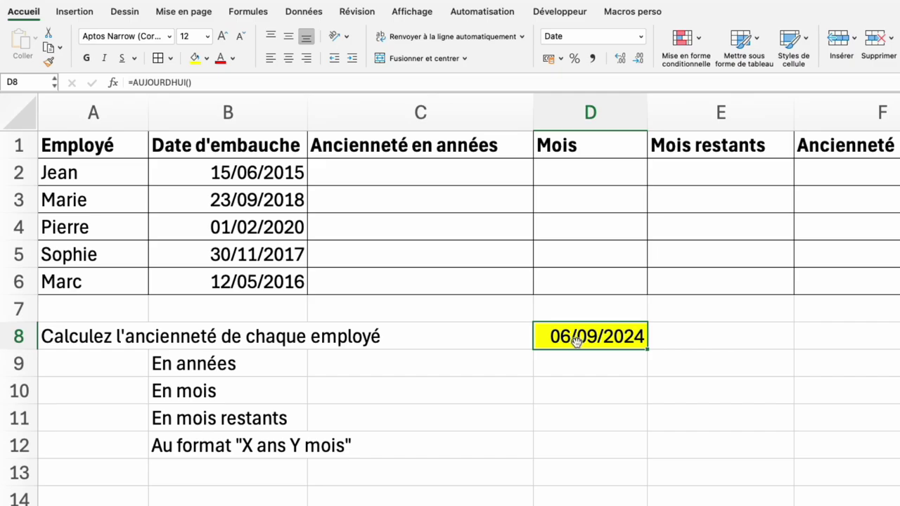
Step: Name cell D8 'auj' in the Name Box and glance at the Date et heure functions
left_click(25, 82)
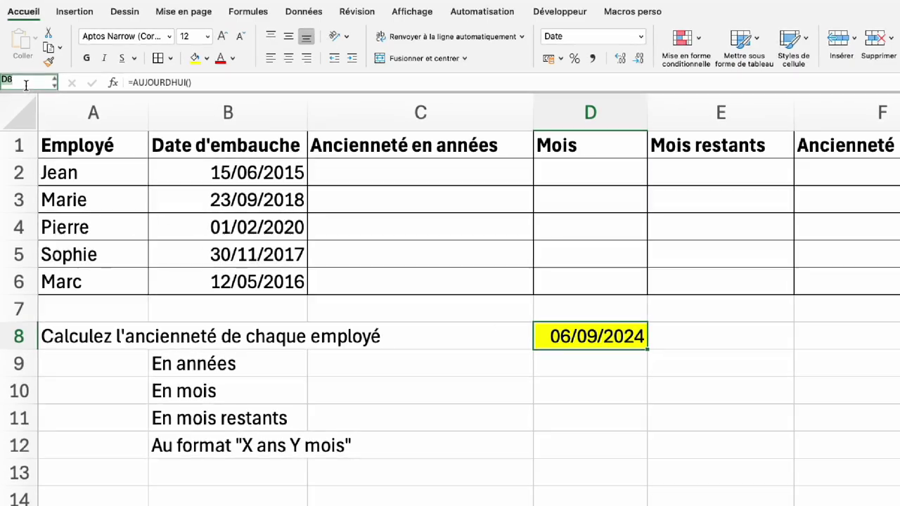
type("auj")
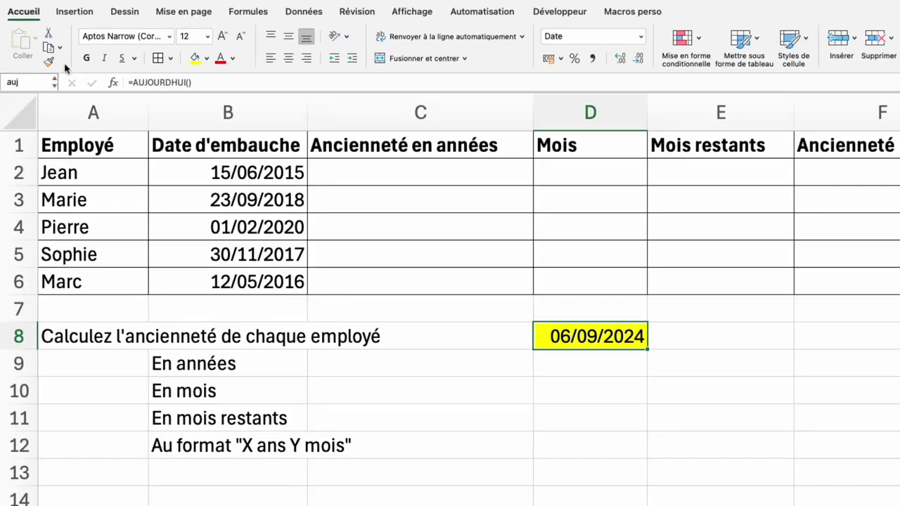
left_click(249, 11)
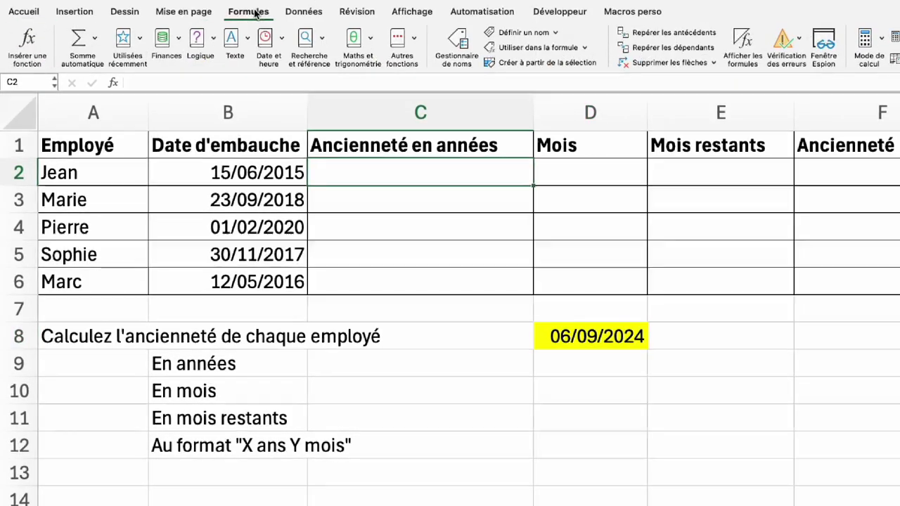
left_click(279, 51)
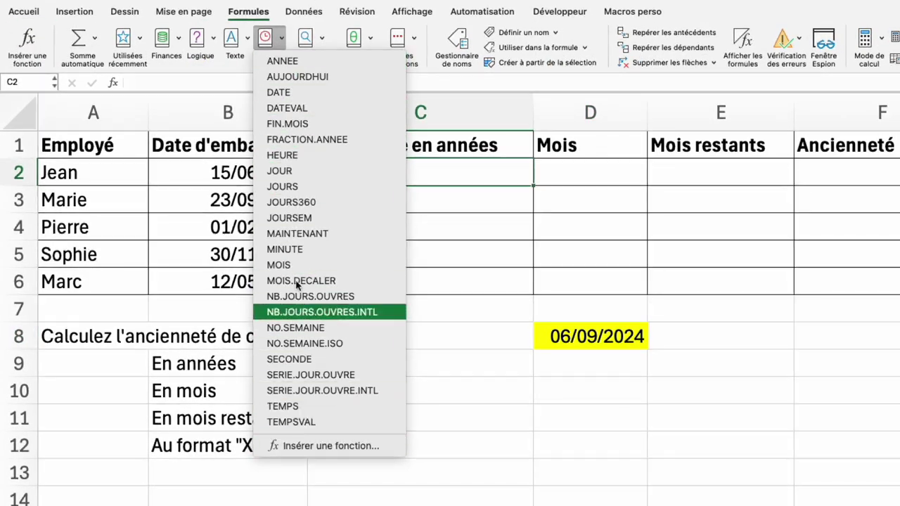
left_click(483, 437)
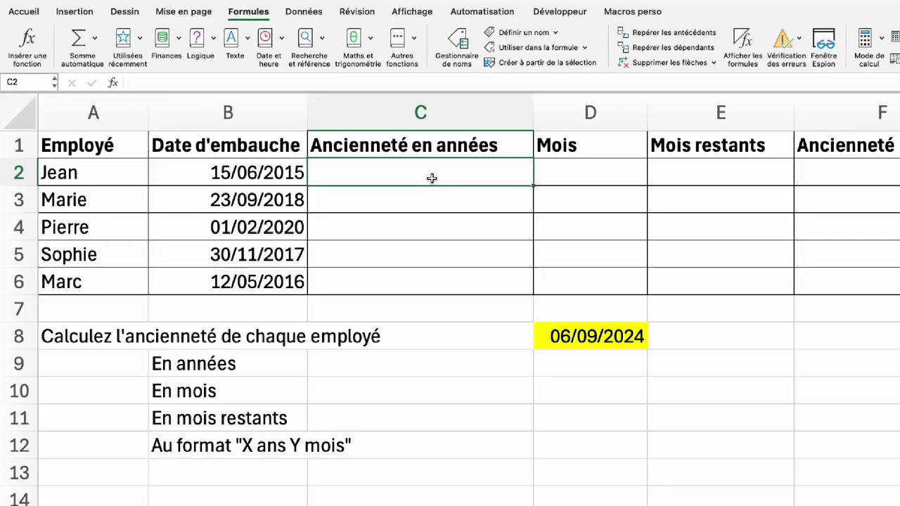
Step: Enter =DATEDIF(B2;auj;"Y") in C2 and fill it down to C6, giving 9, 5, 4, 6, 8
type("=date")
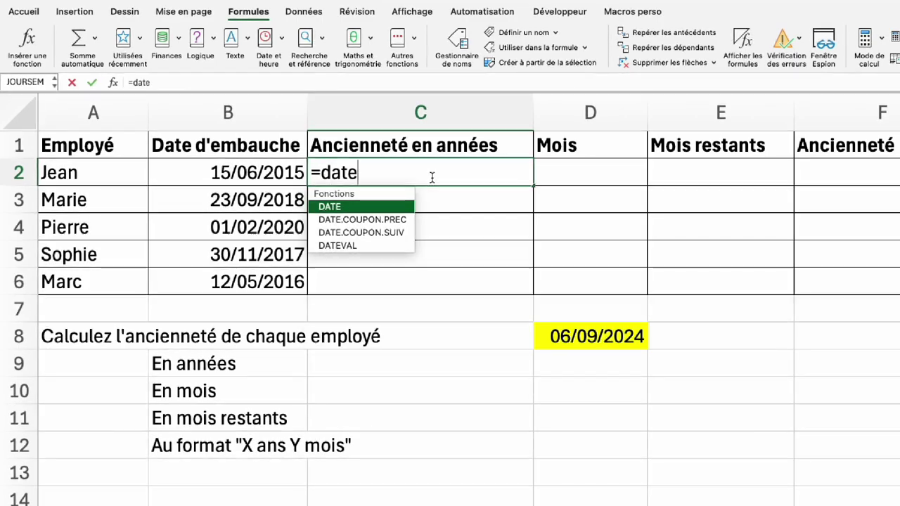
type("dif(")
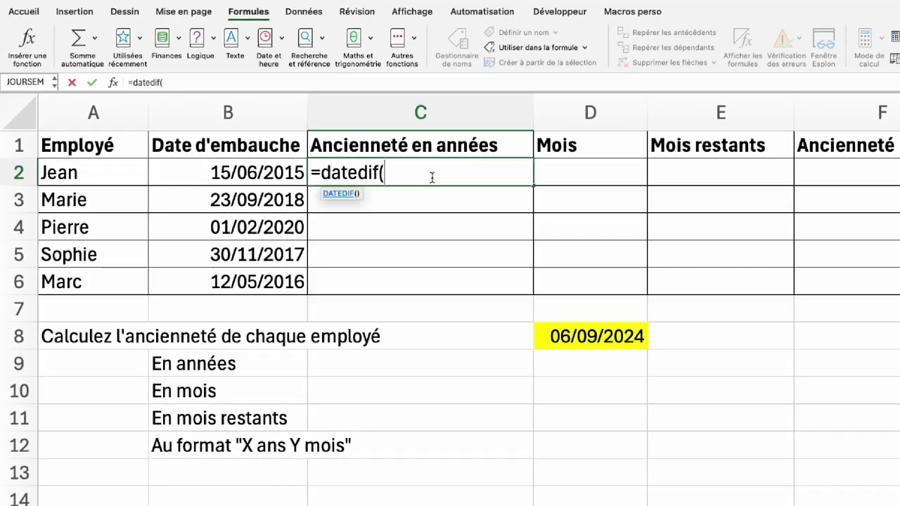
left_click(214, 170)
type(";")
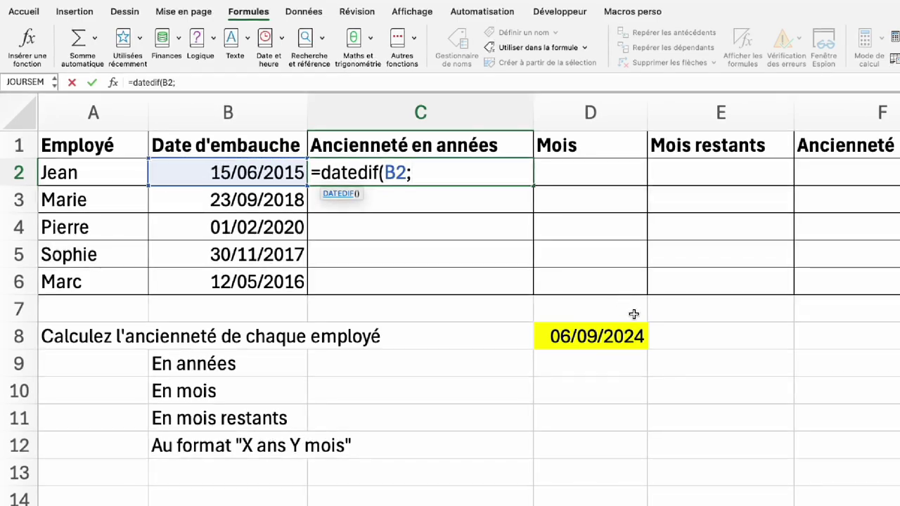
type("auj")
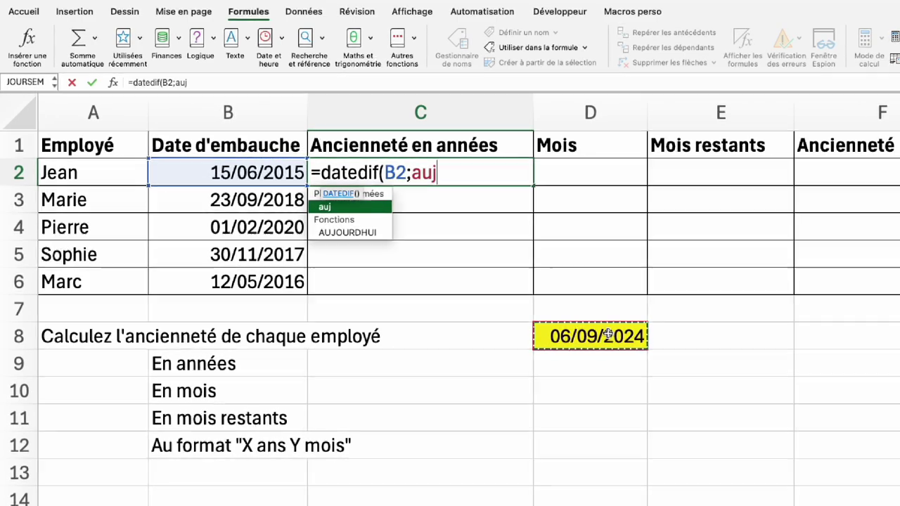
type(";\"")
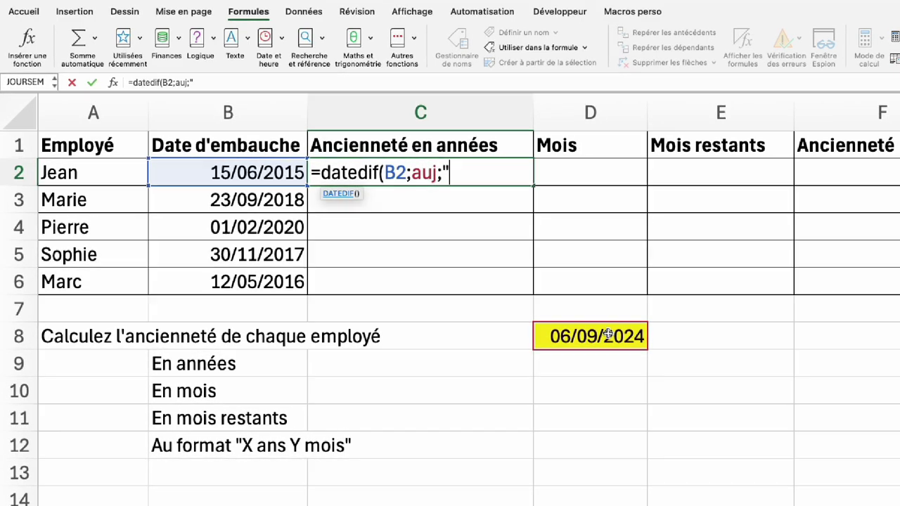
type("Y")
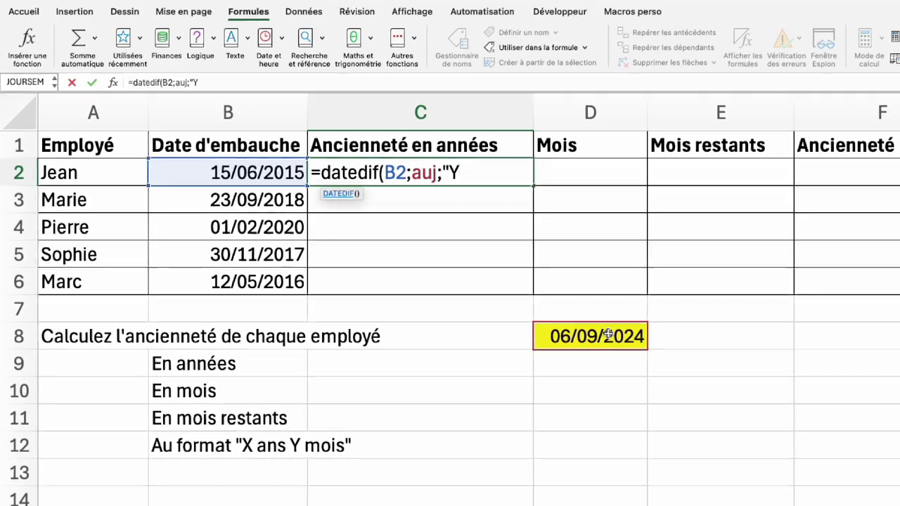
type("\")")
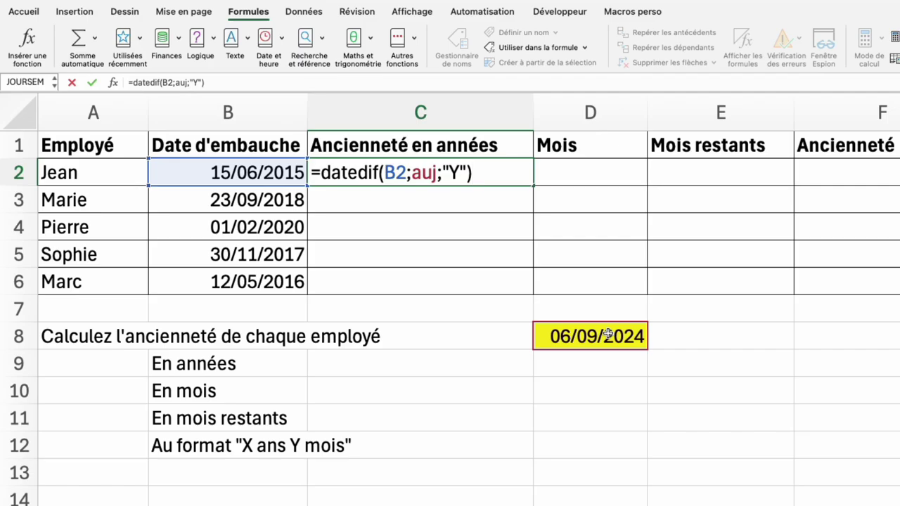
key("Return")
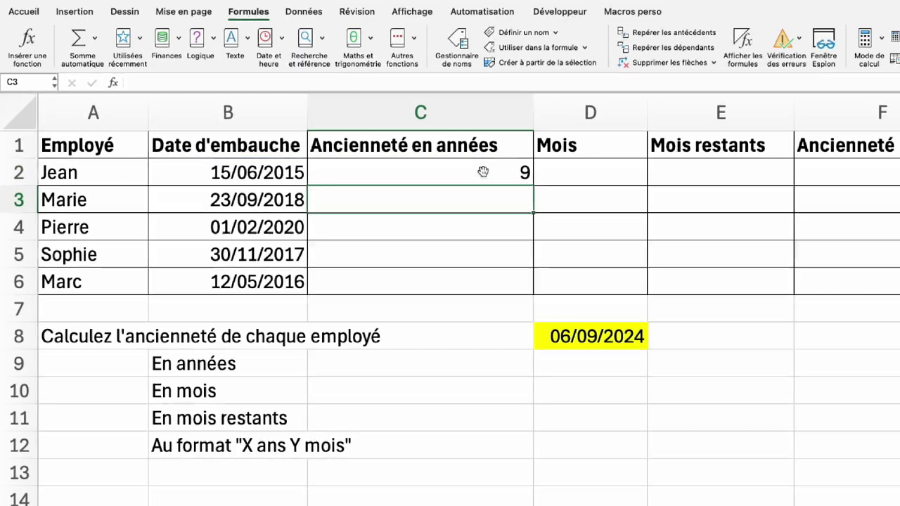
left_click(483, 172)
left_click_drag(532, 186, 527, 298)
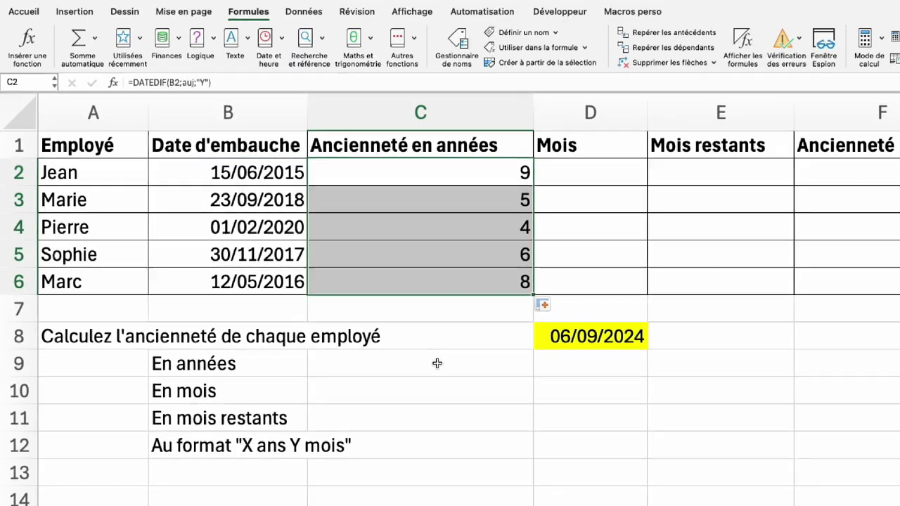
Step: Enter =DATEDIF(B2;auj;"M") in D2 and fill down to D6: 110, 71, 55, 81, 99 months
left_click(573, 175)
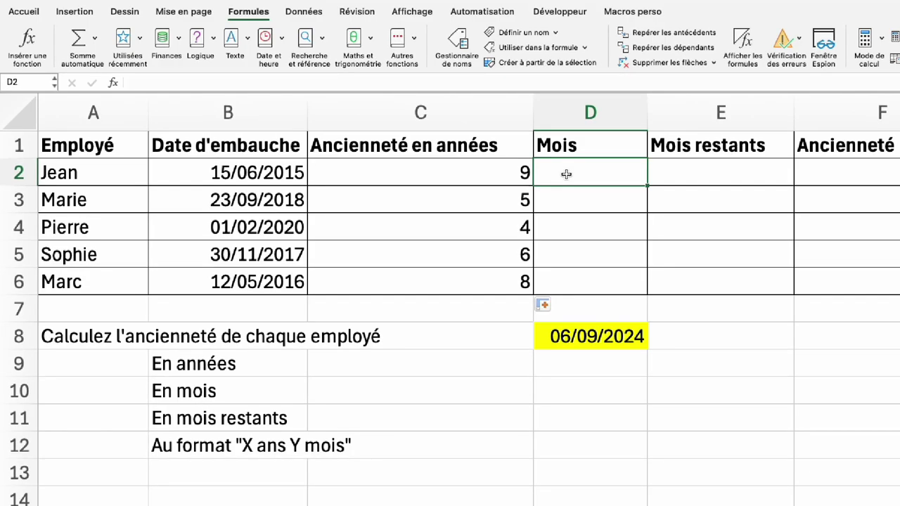
type("=datedi")
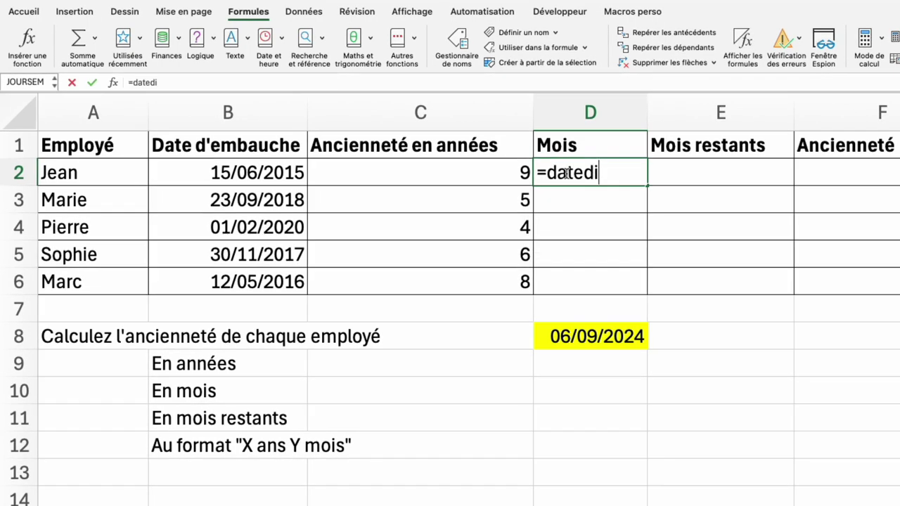
type("f(")
left_click(260, 173)
type(";")
left_click(602, 336)
type(";")
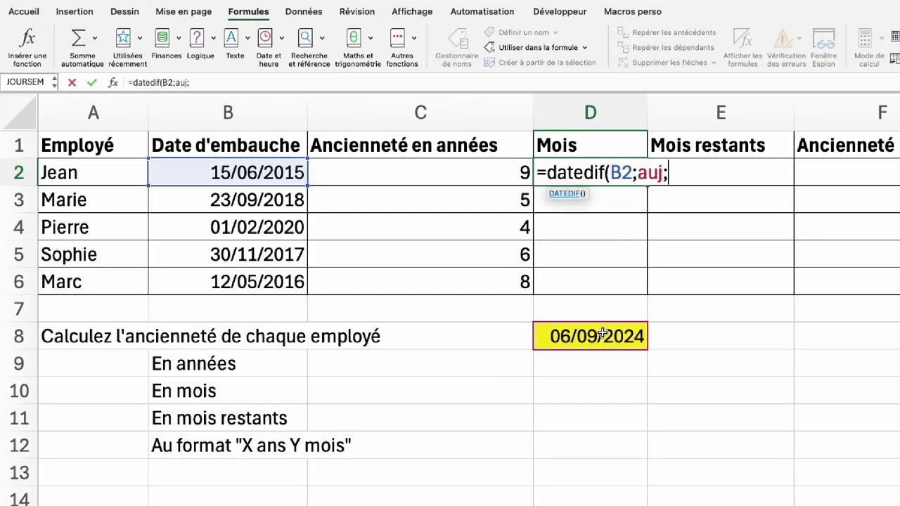
type("\"M\")")
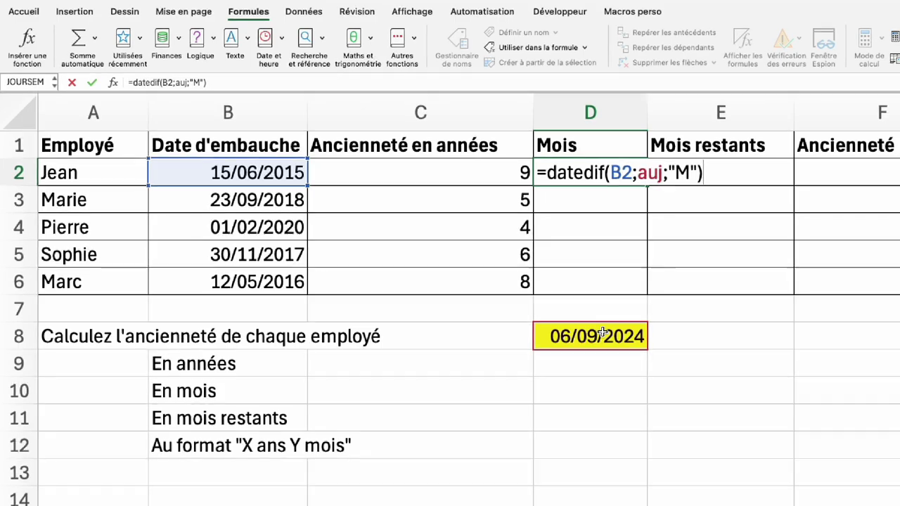
key("Return")
left_click(630, 174)
left_click_drag(645, 184, 641, 291)
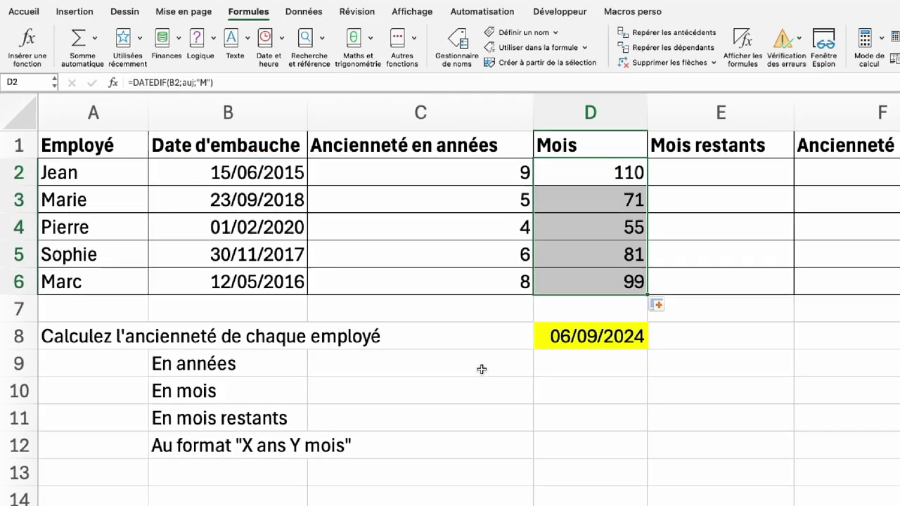
left_click(695, 173)
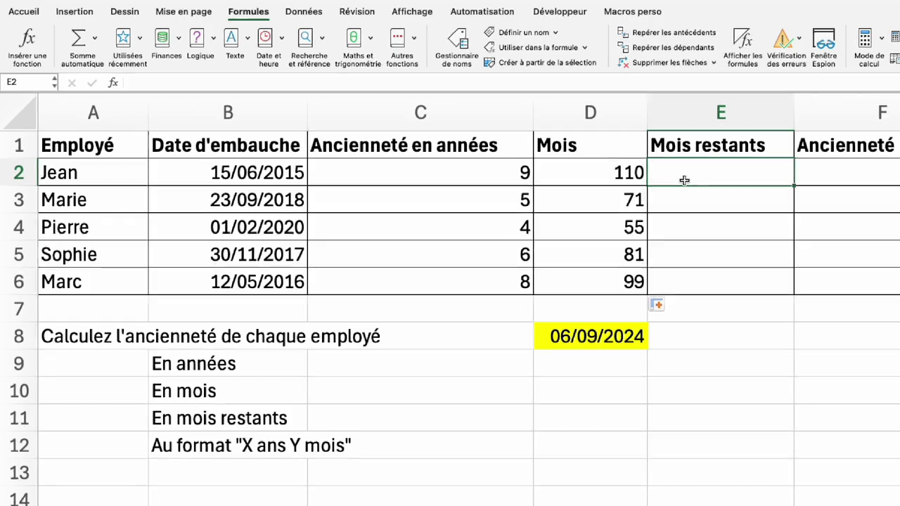
Step: Enter =DATEDIF(B2;auj;"YM") in E2 and fill it down to E6, giving 2, 11, 7, 9, 3
type("=date")
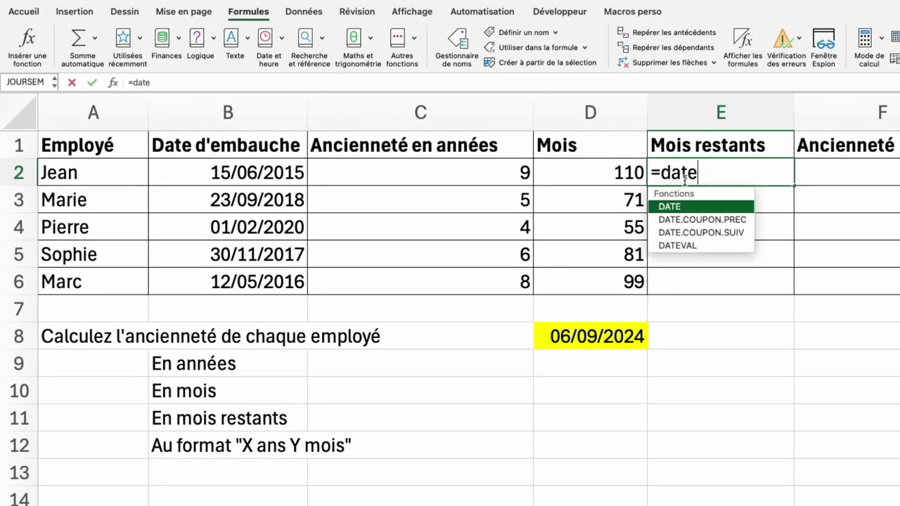
type("dif(")
left_click(273, 177)
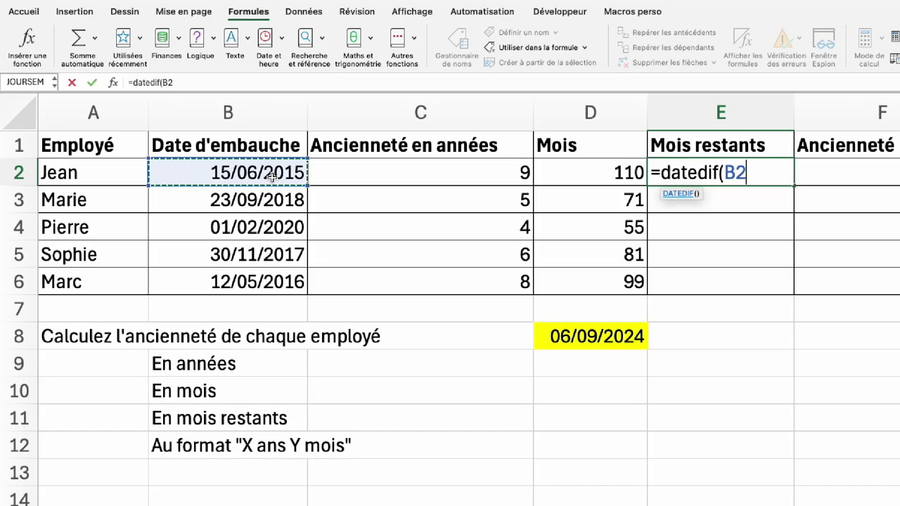
type(";auj;\"")
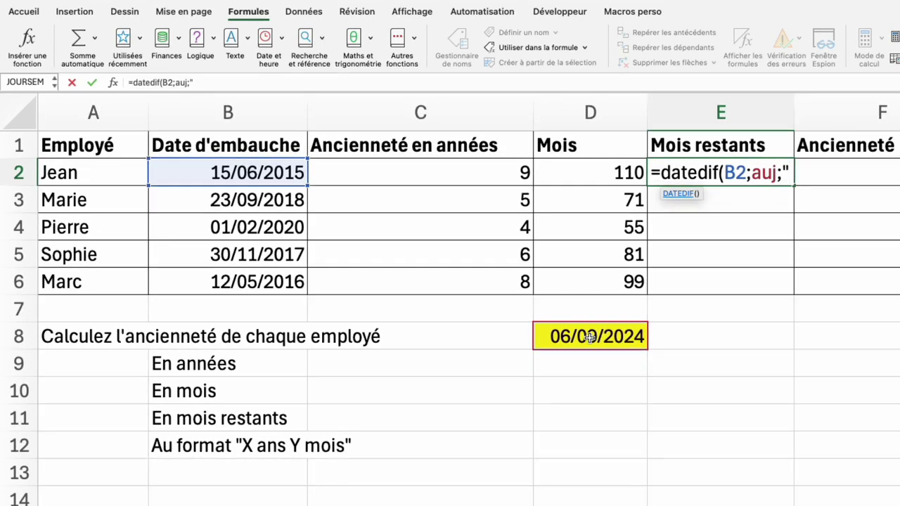
type("YM")
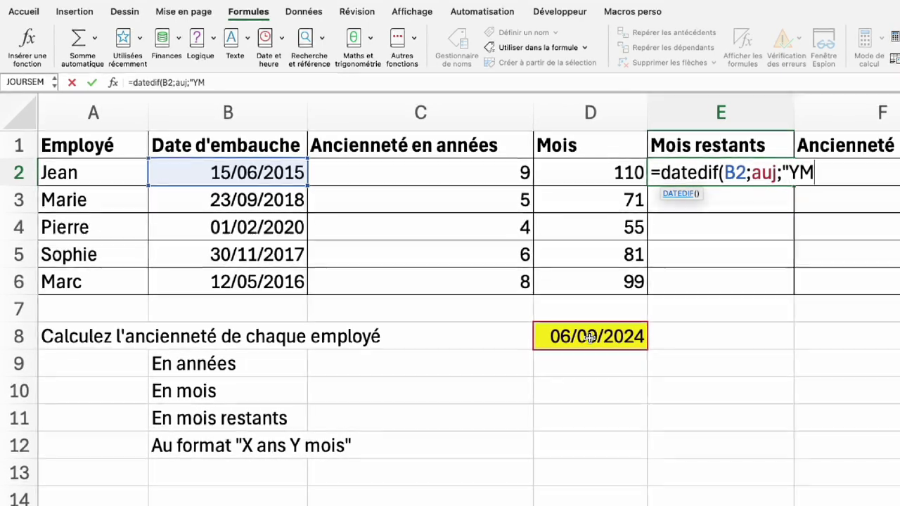
type("\")")
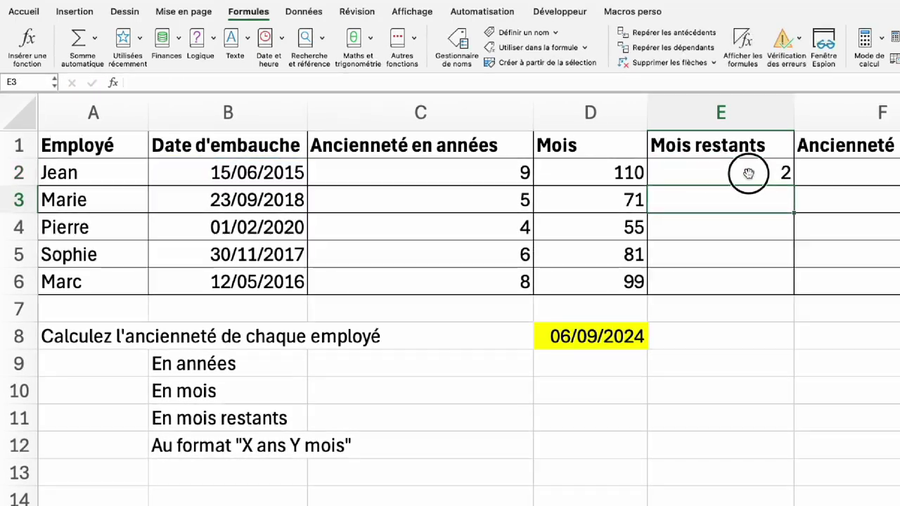
left_click(653, 173)
double_click(793, 186)
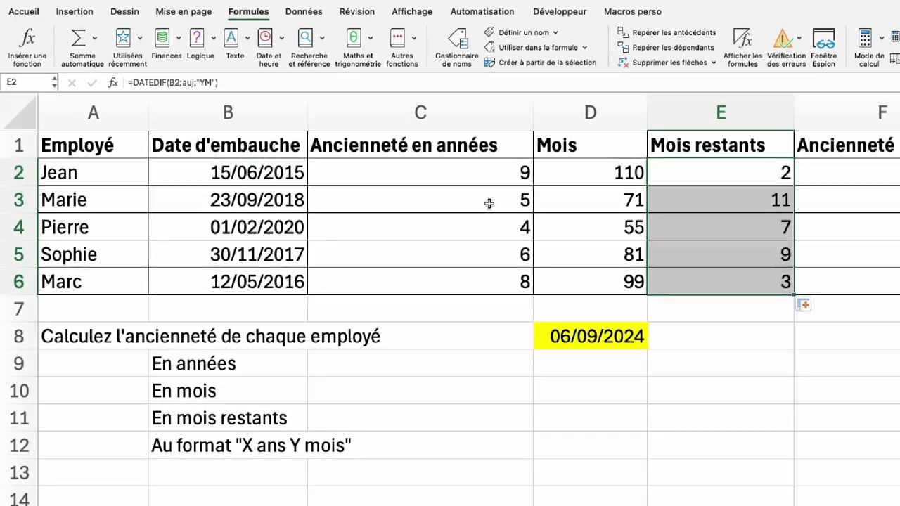
Step: Verify the copied formulas in C3 and E3, then select the empty cells F2:F6
left_click(493, 205)
left_click(730, 197)
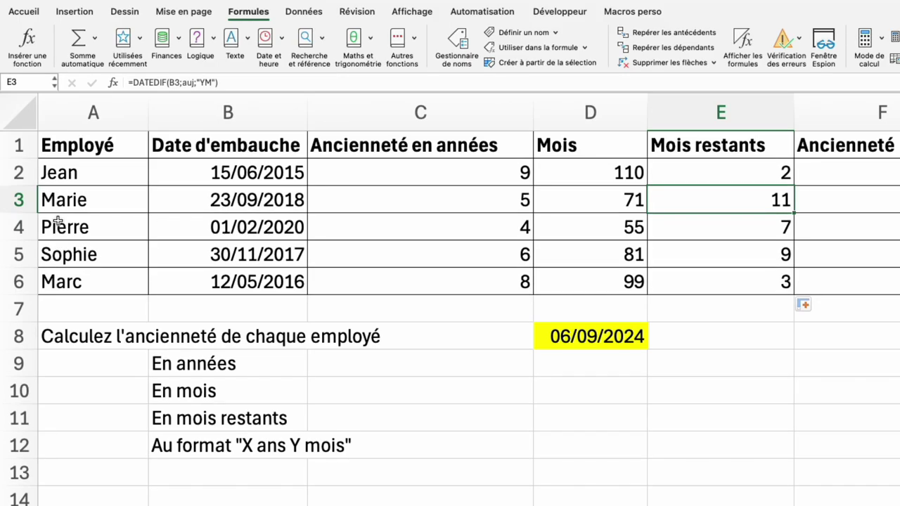
left_click_drag(843, 173, 869, 281)
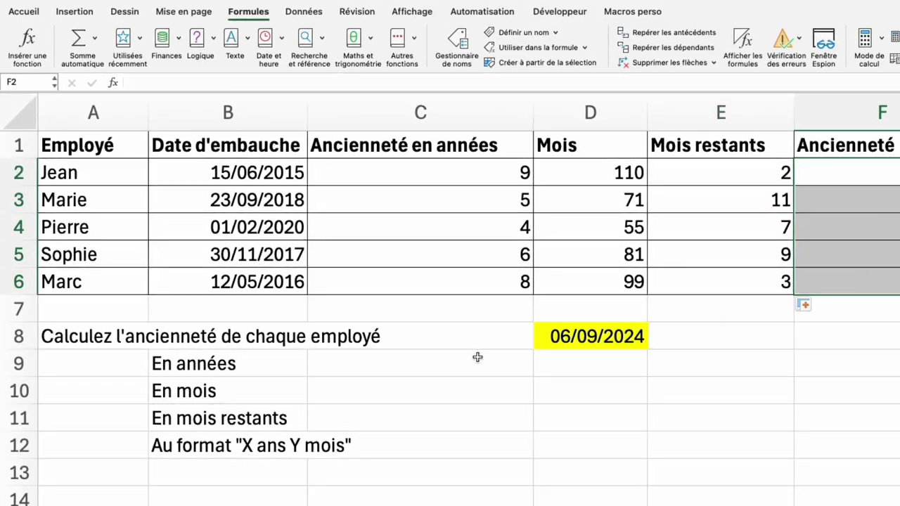
Step: Start F2 with =C2&" ans " so it shows 9 ans
left_click(187, 450)
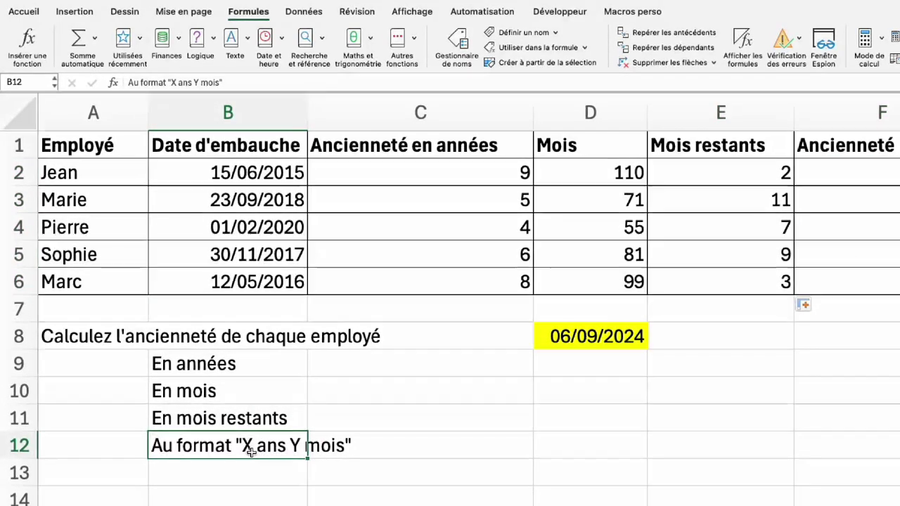
left_click(825, 170)
type("=")
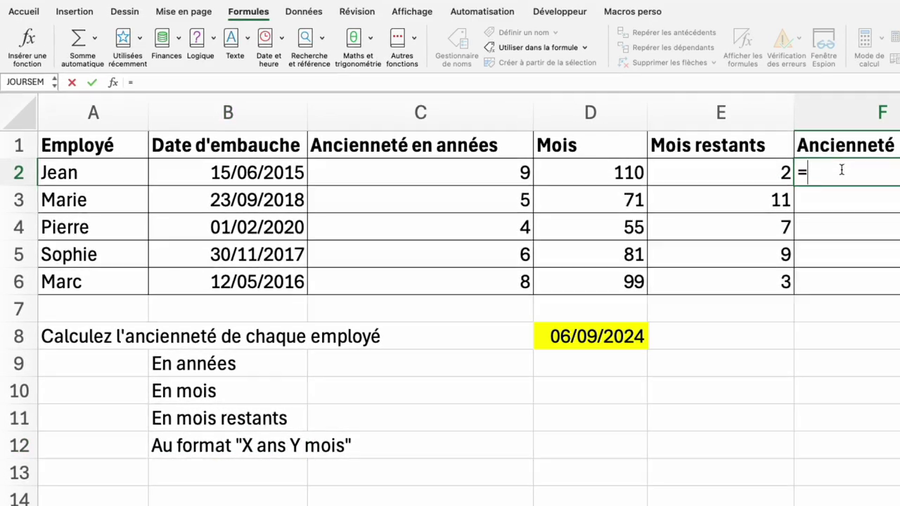
left_click(488, 165)
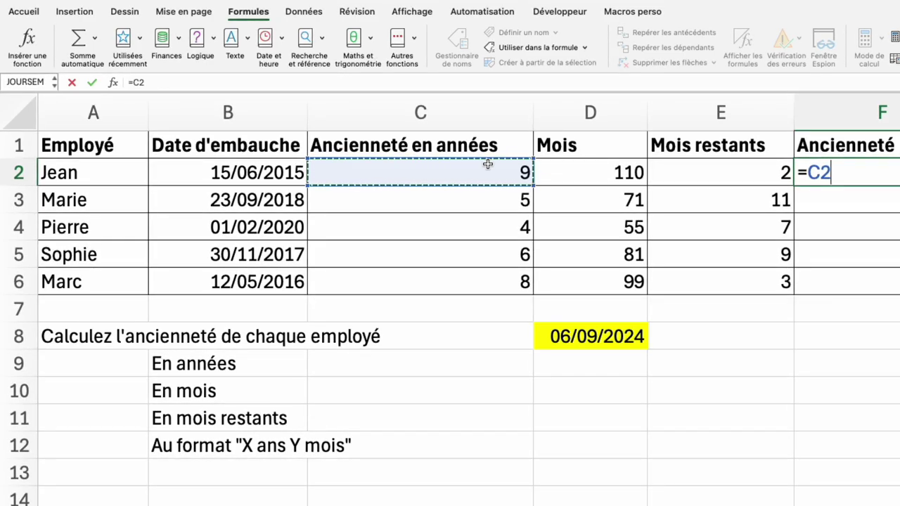
type("&")
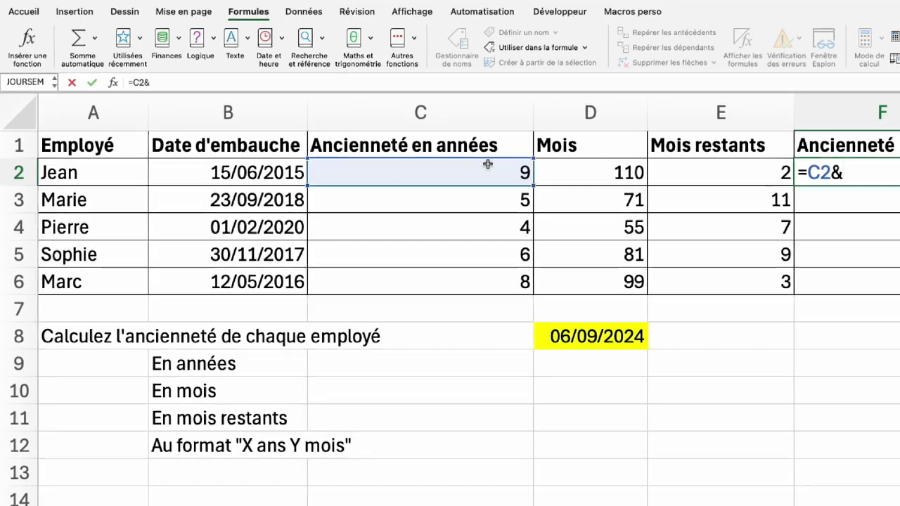
type("\"")
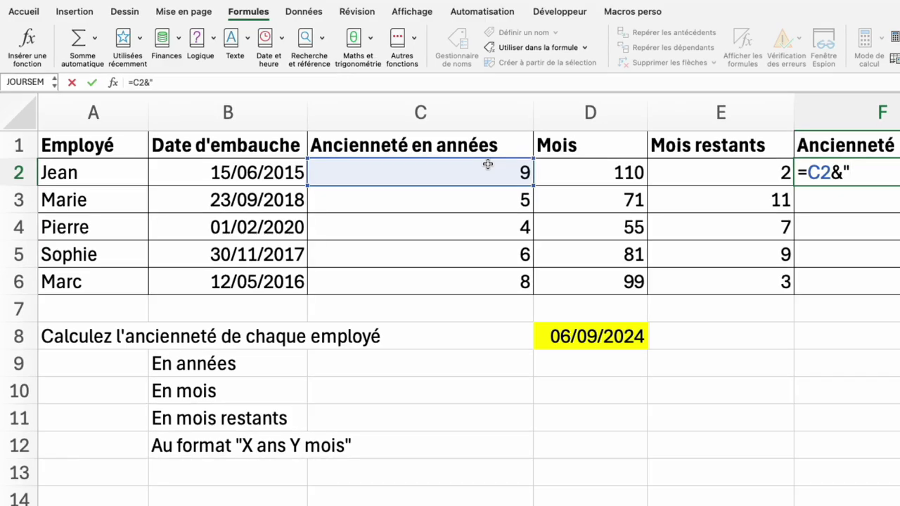
type(" an")
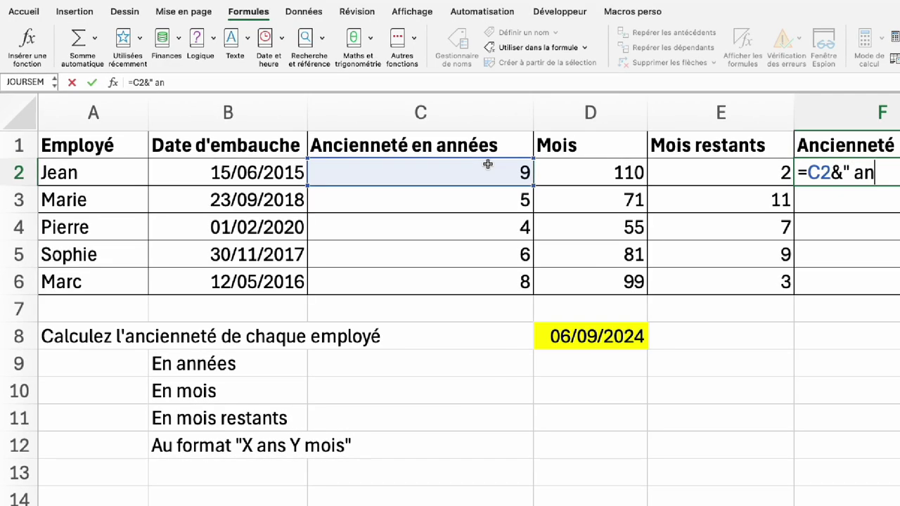
type("s \"")
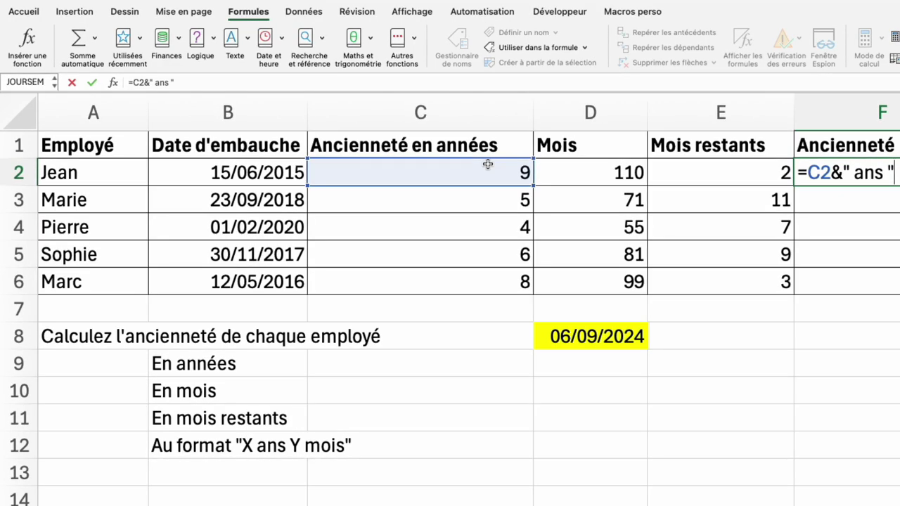
key("Return")
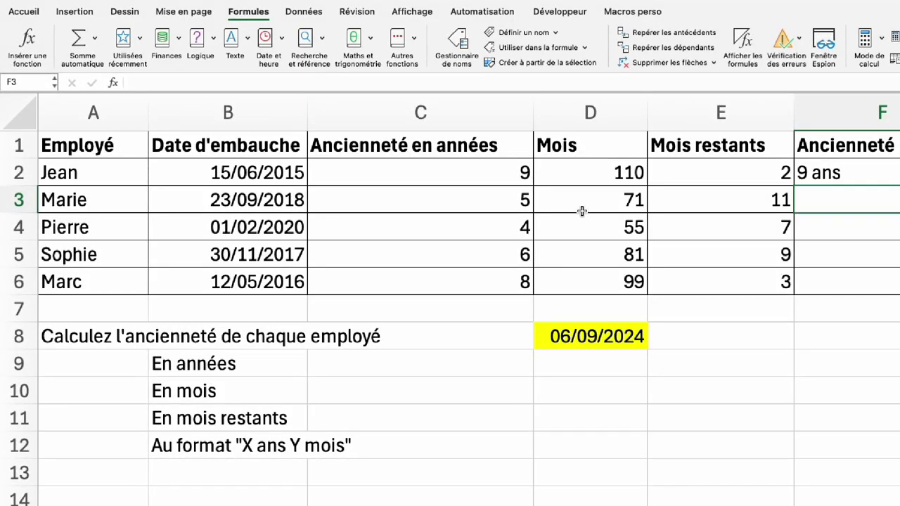
Step: Extend F2 to =C2&" ans "&E2&" mois" (9 ans 2 mois) and fill it down to F6
double_click(850, 173)
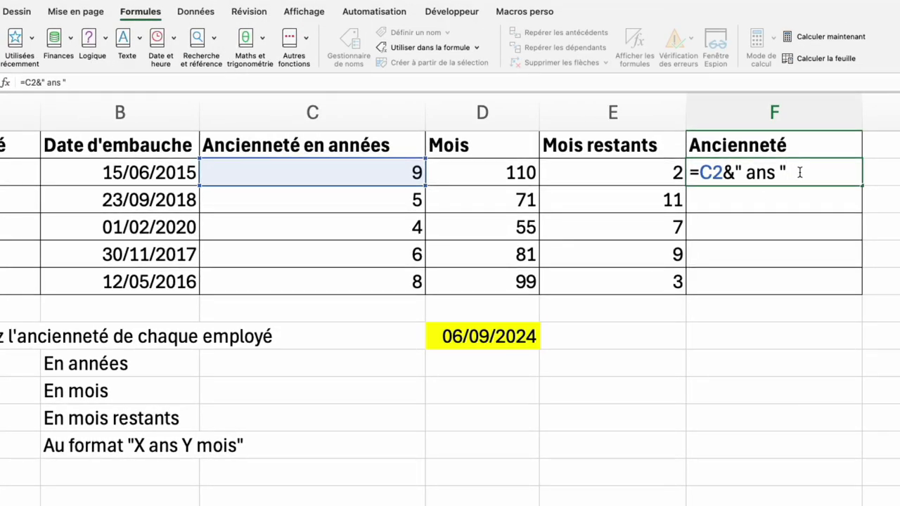
type("&")
left_click(630, 173)
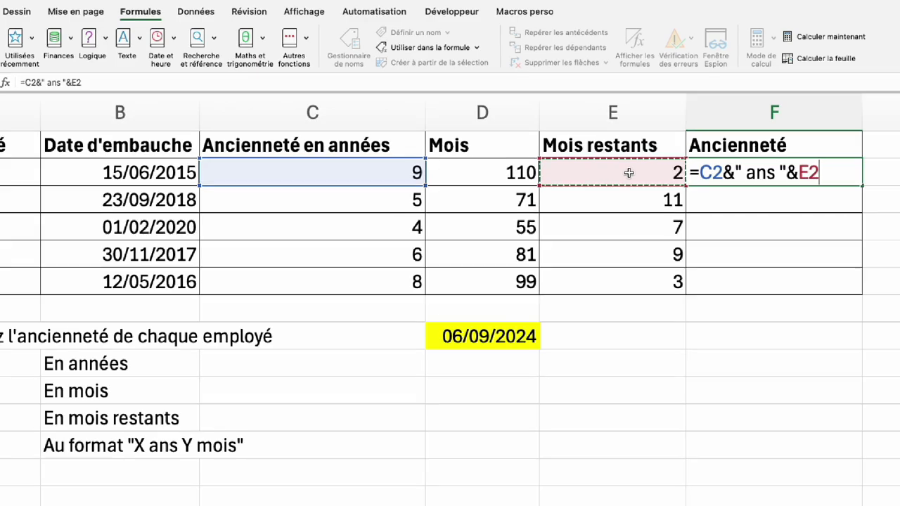
type("&\"")
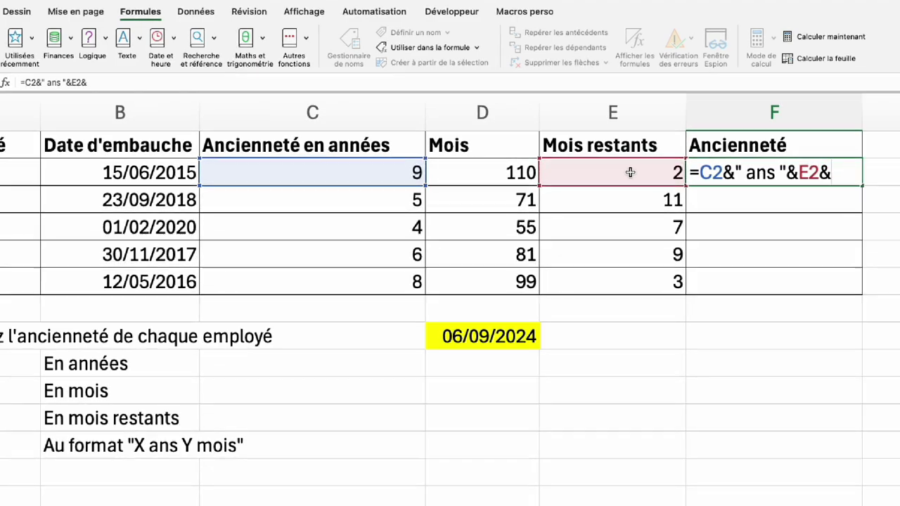
type(" mois\"")
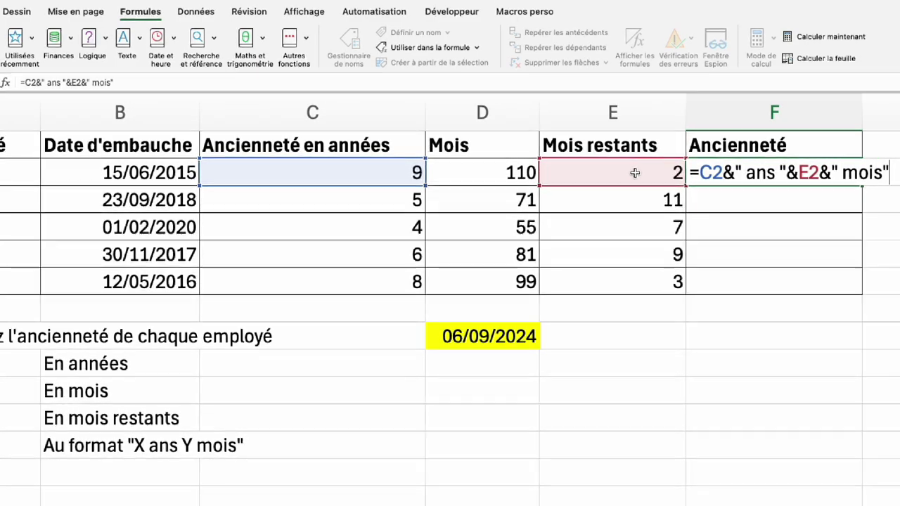
left_click(835, 173)
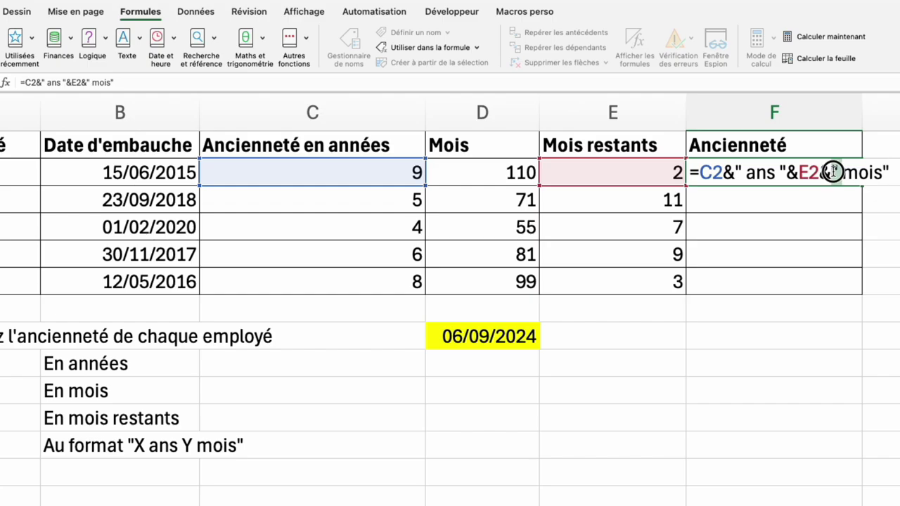
key("Return")
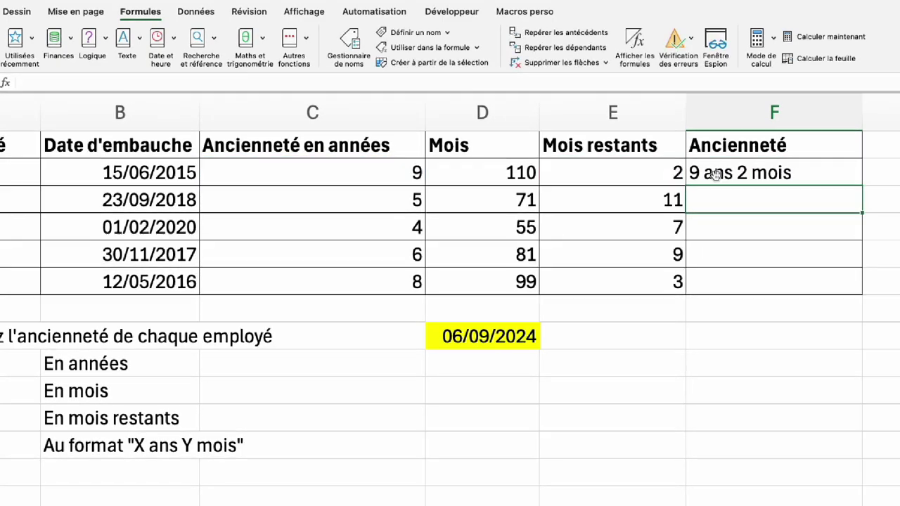
left_click(769, 176)
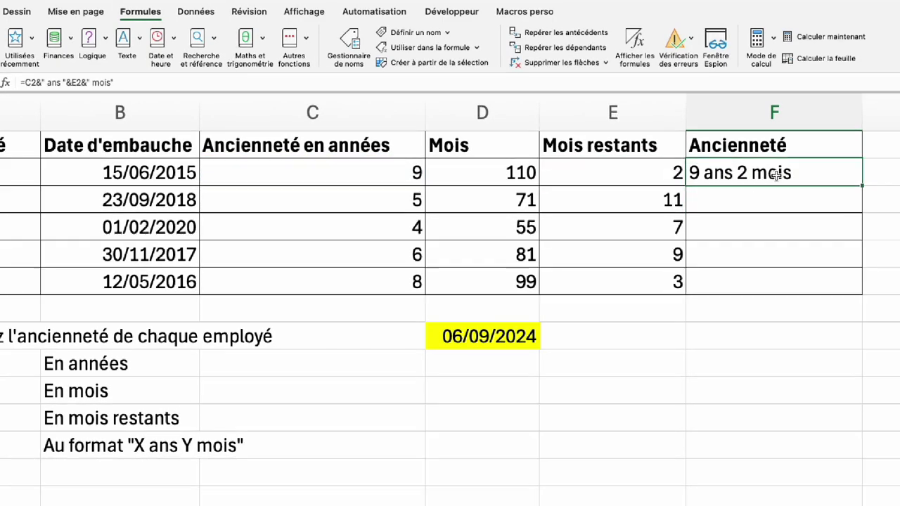
double_click(861, 186)
left_click(668, 392)
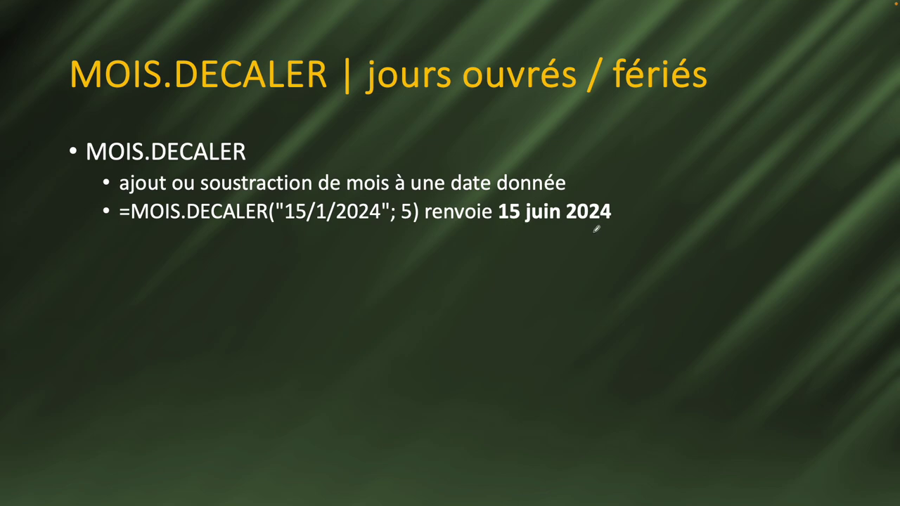
Step: Reveal the MOIS.DECALER, NB.JOURS.OUVRES and SERIE.JOUR.OUVRE slide points, marking up jours_fériés
key("Right")
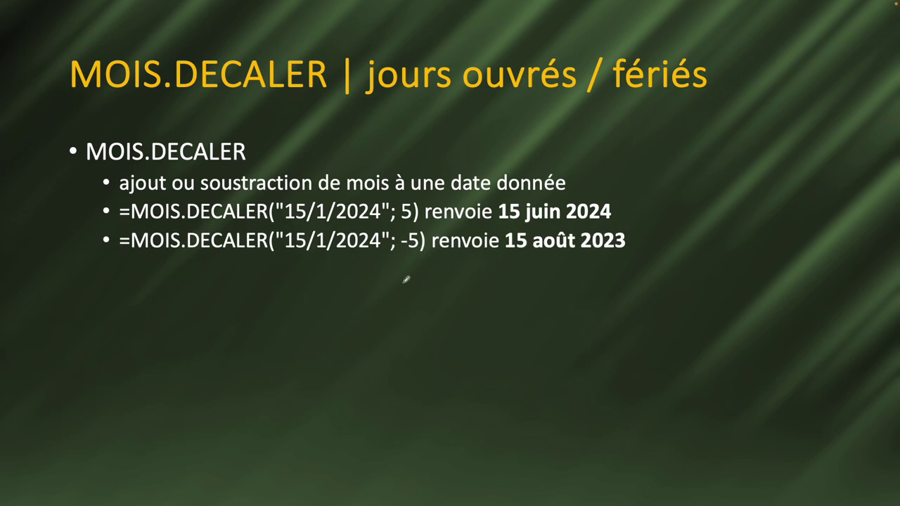
key("Right")
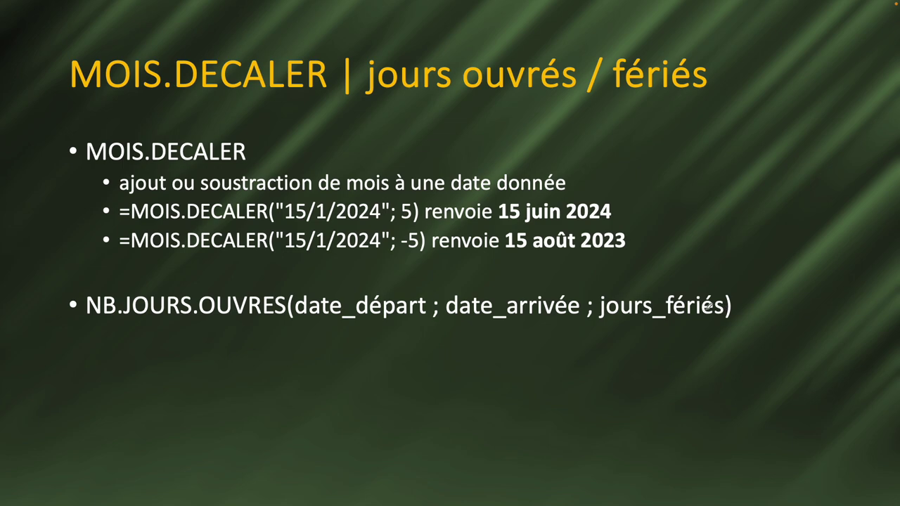
key("Right")
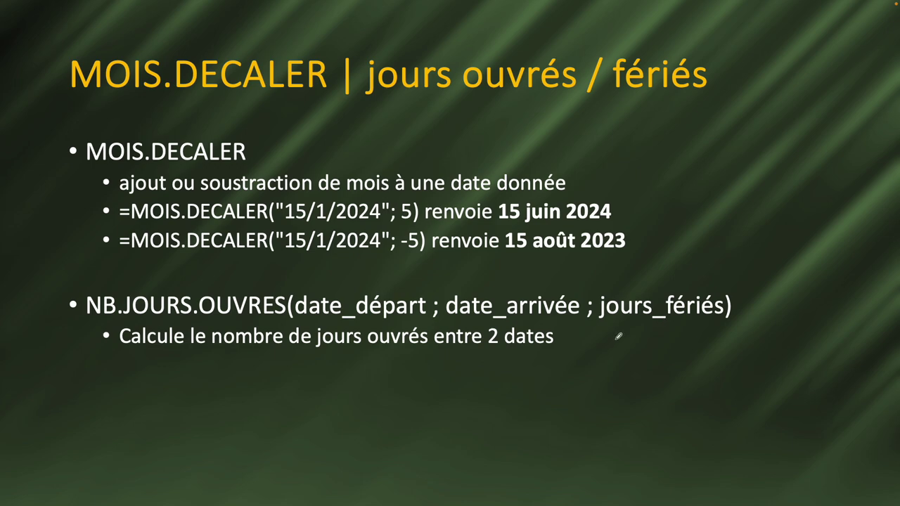
left_click_drag(610, 330, 692, 326)
left_click_drag(65, 291, 76, 345)
key("Right")
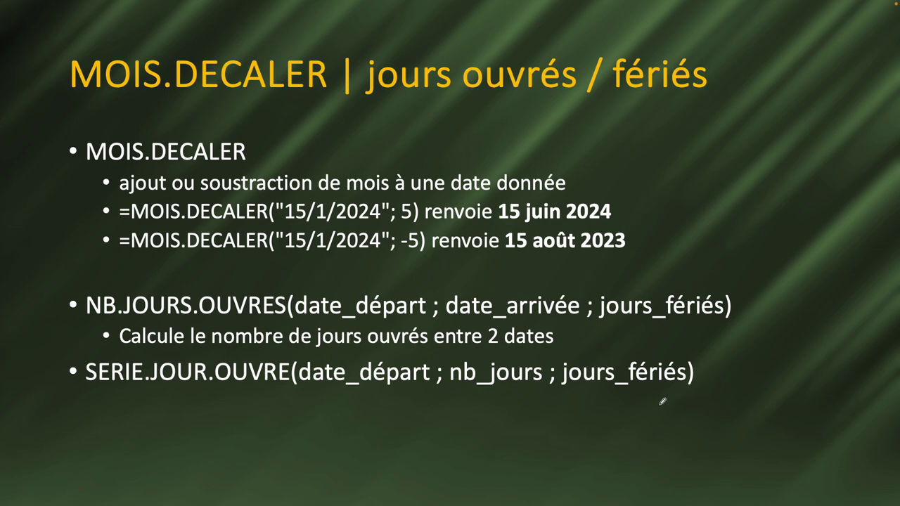
key("Right")
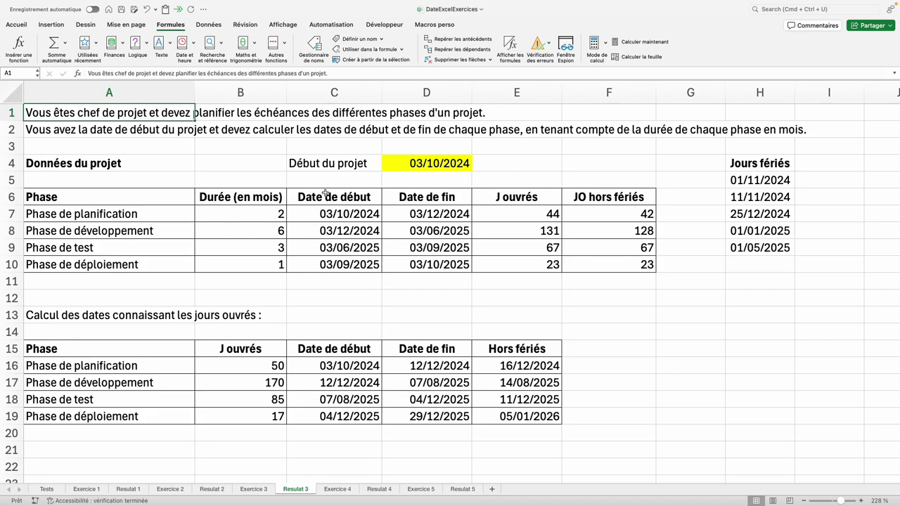
left_click(414, 166)
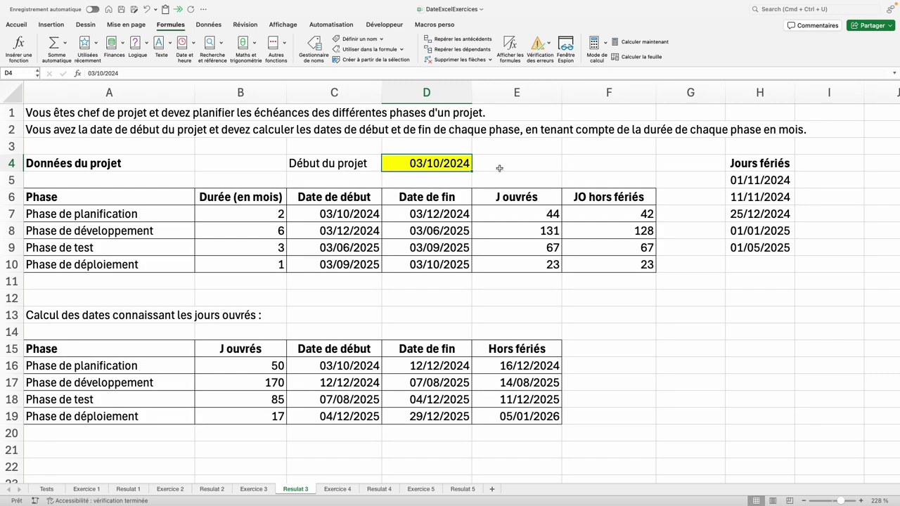
left_click_drag(84, 214, 100, 267)
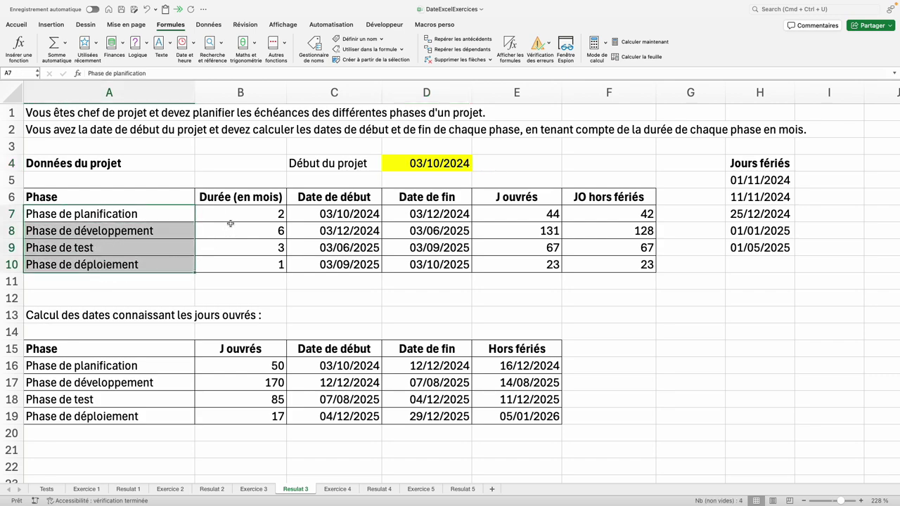
left_click_drag(245, 215, 245, 264)
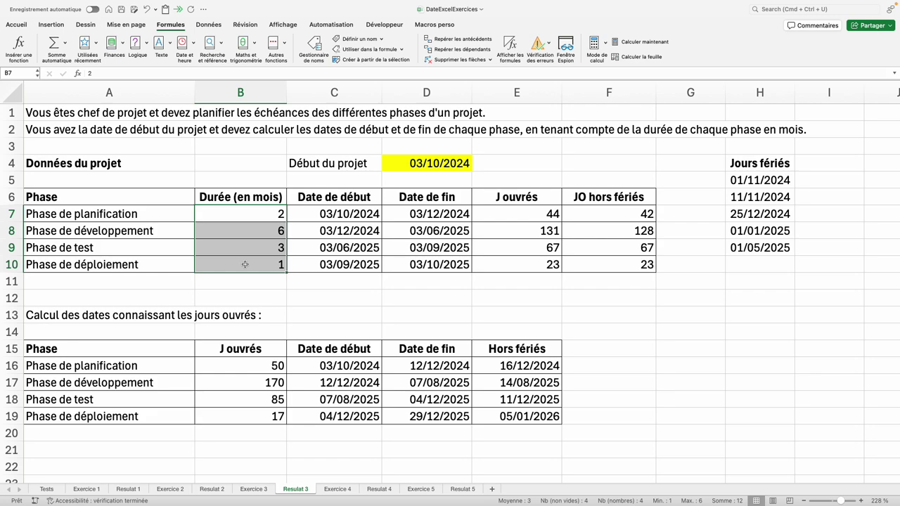
left_click(245, 217)
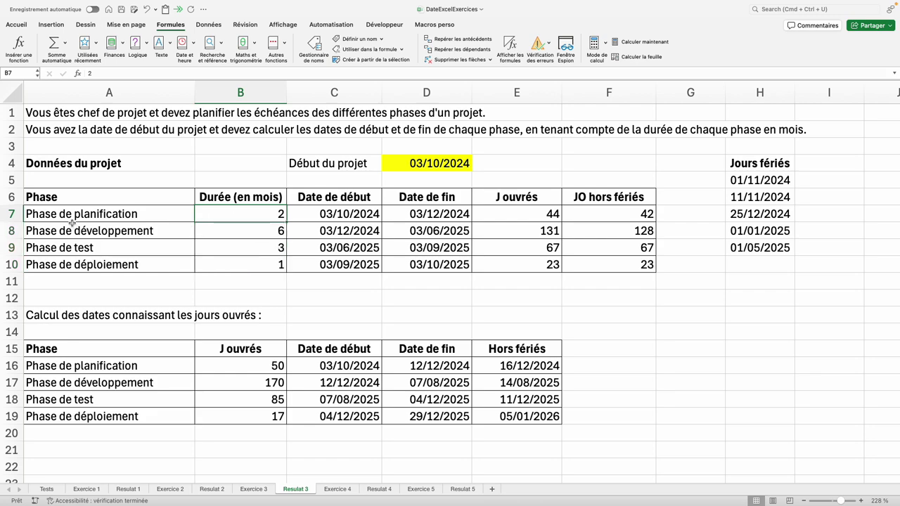
left_click_drag(327, 215, 425, 215)
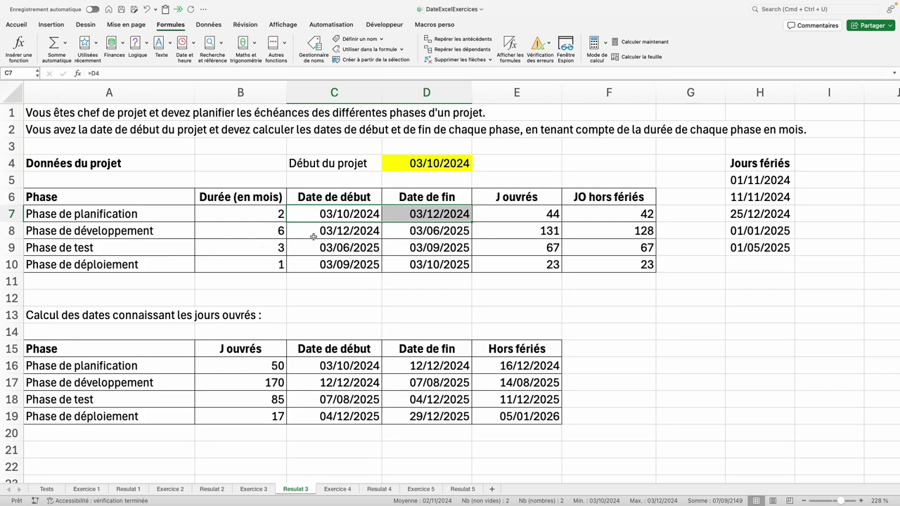
left_click_drag(313, 233, 426, 231)
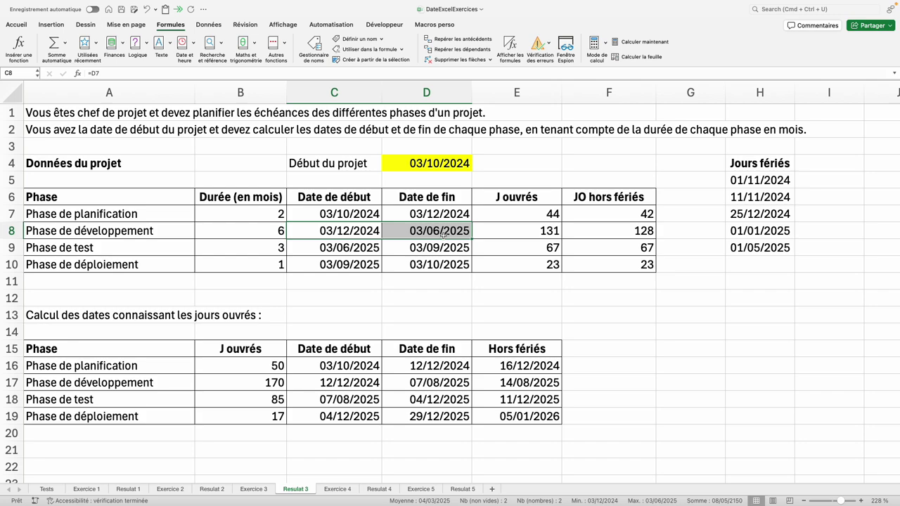
left_click(518, 283)
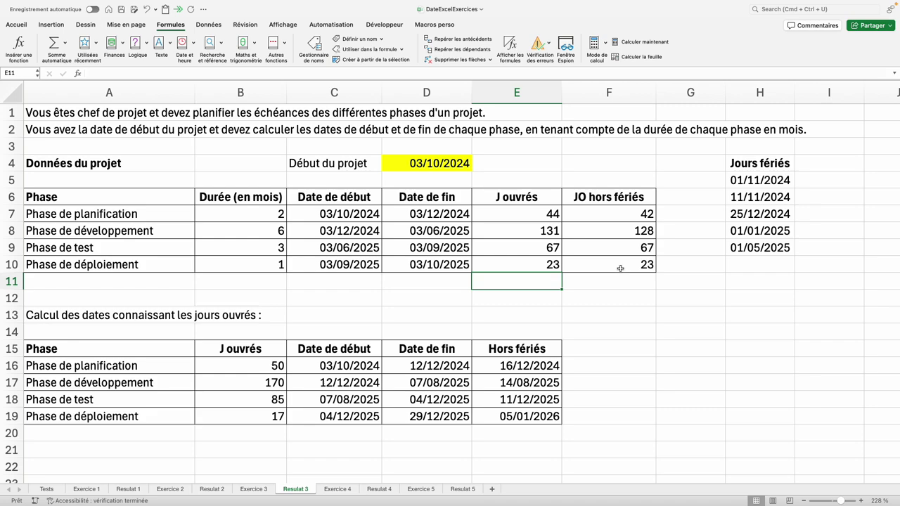
left_click_drag(759, 180, 759, 246)
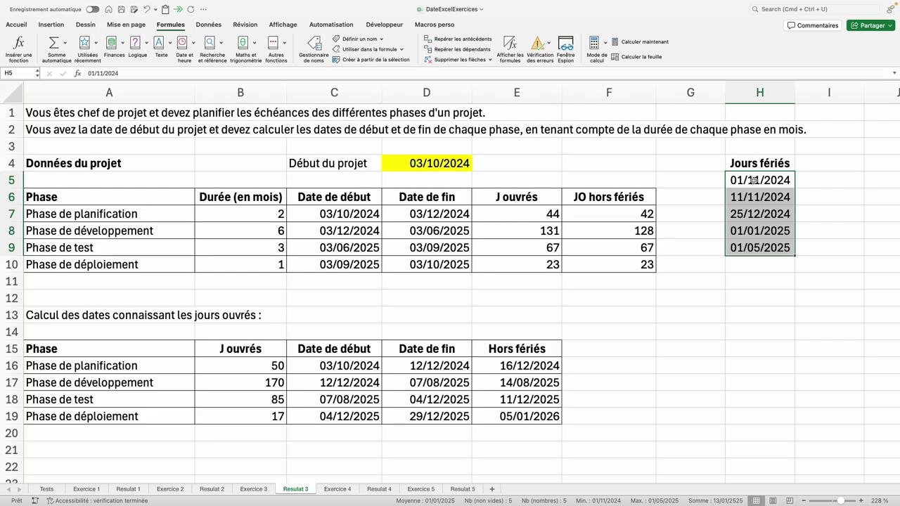
left_click_drag(754, 180, 757, 197)
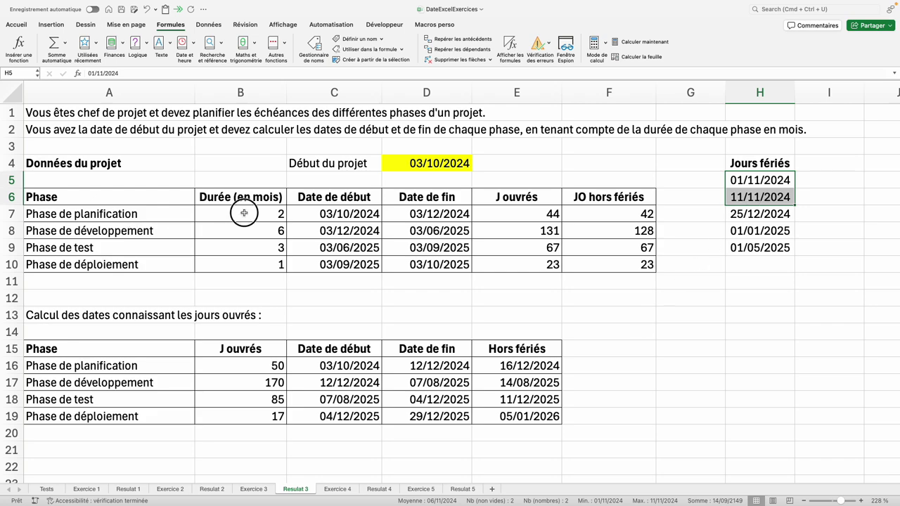
left_click_drag(243, 213, 241, 268)
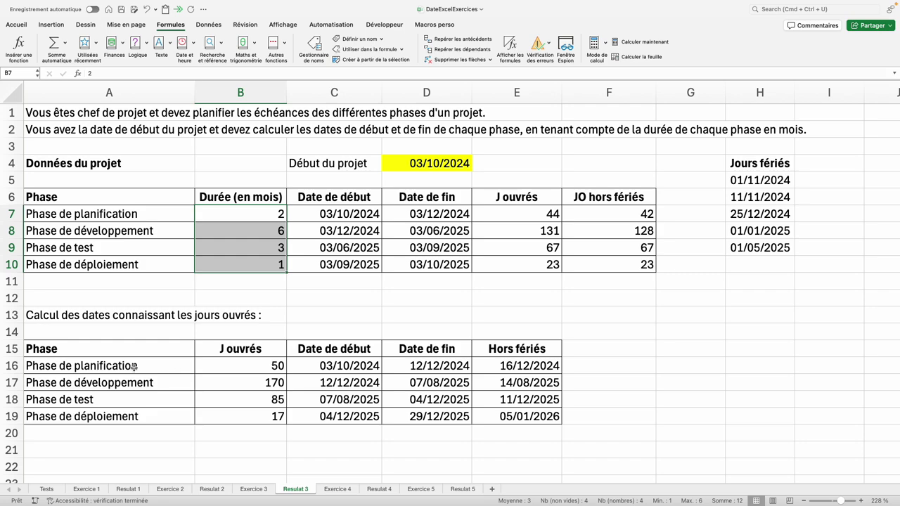
left_click(242, 371)
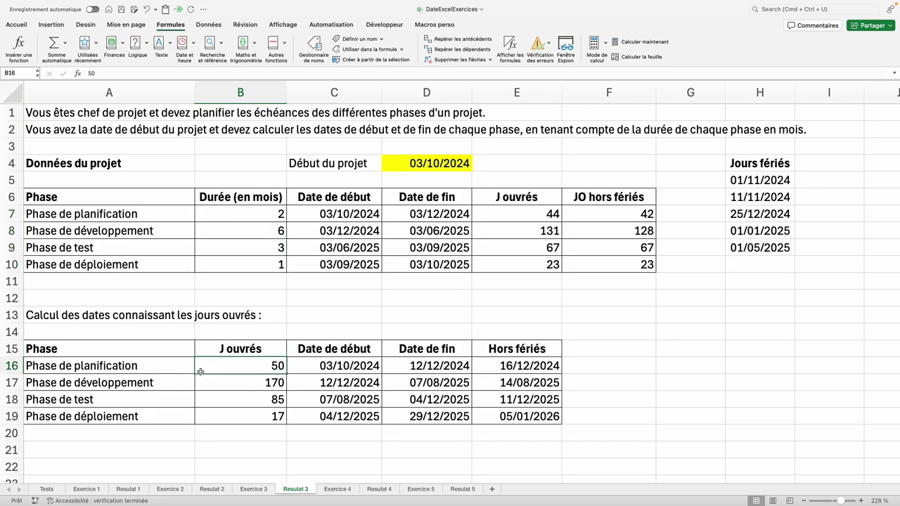
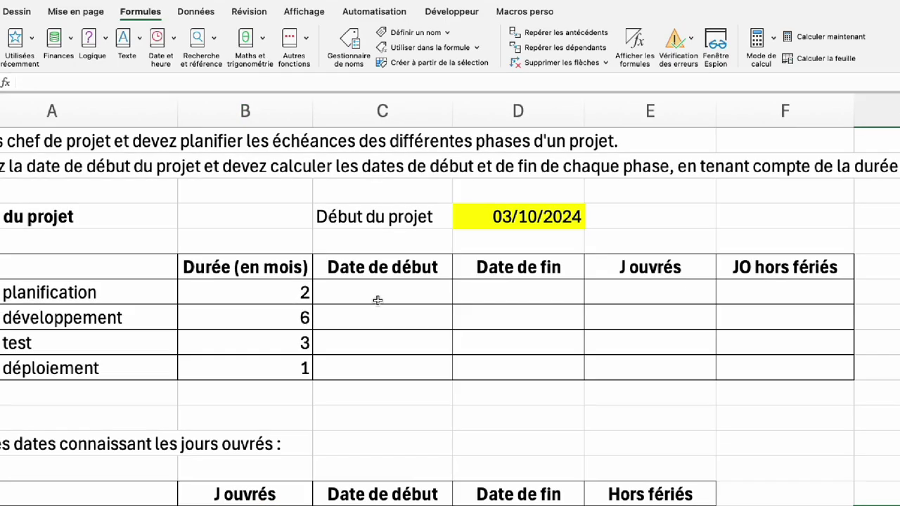
Step: Set the planification phase's start date in C7 to =D4, the project start date
left_click(331, 213)
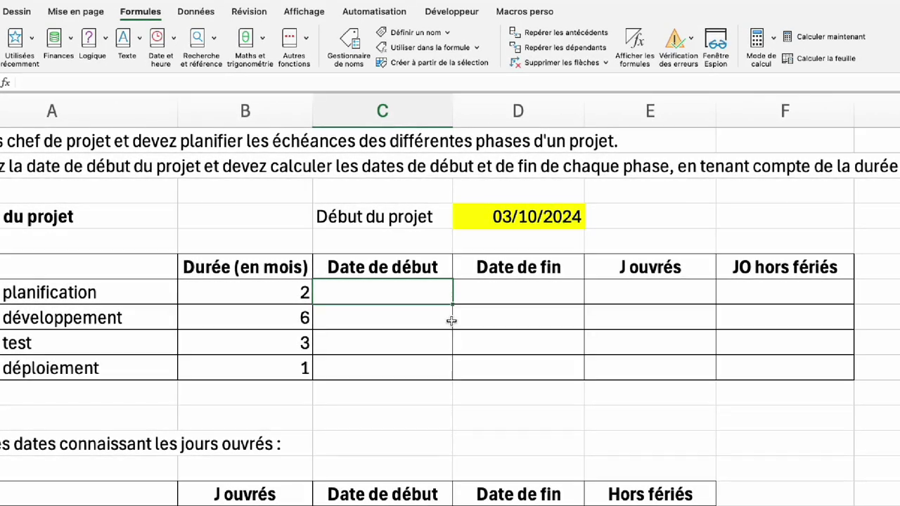
type("=")
left_click(489, 220)
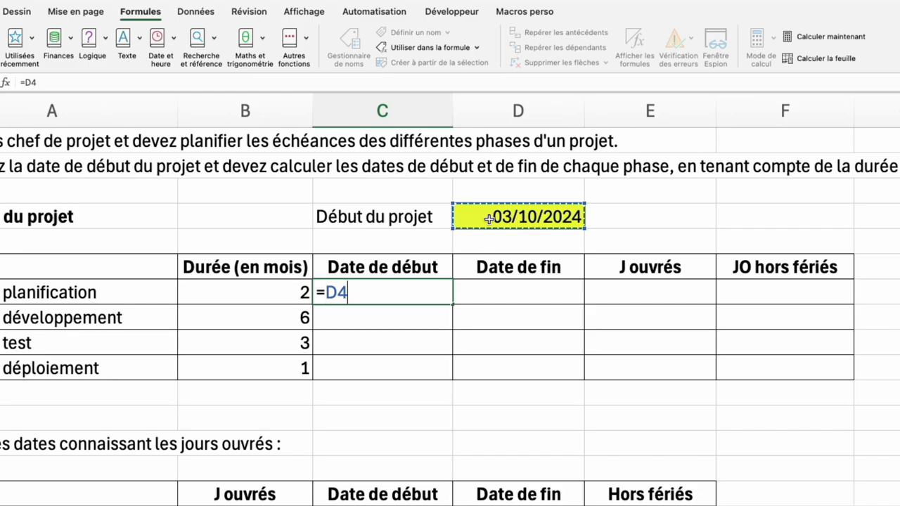
key("Return")
Step: Compute its end date in D7 with =MOIS.DECALER(C7;B7), giving 03/12/2024
left_click(518, 293)
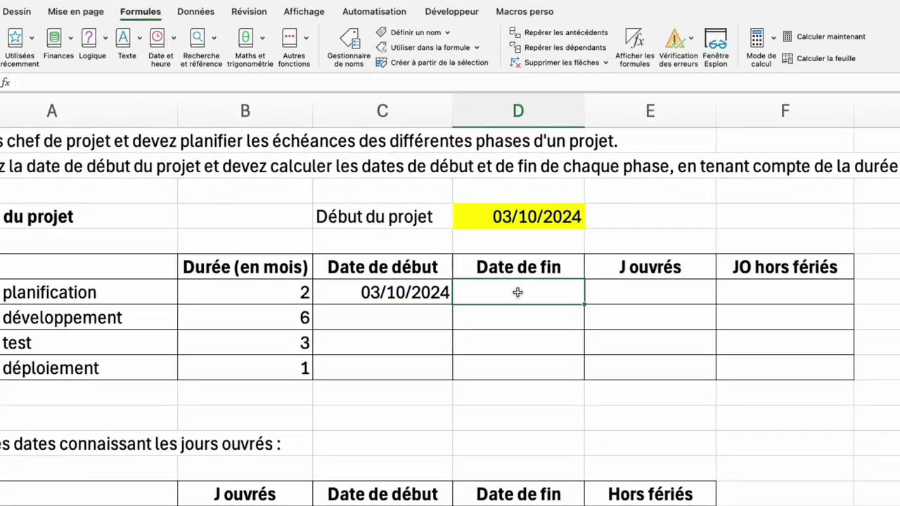
type("=mois.")
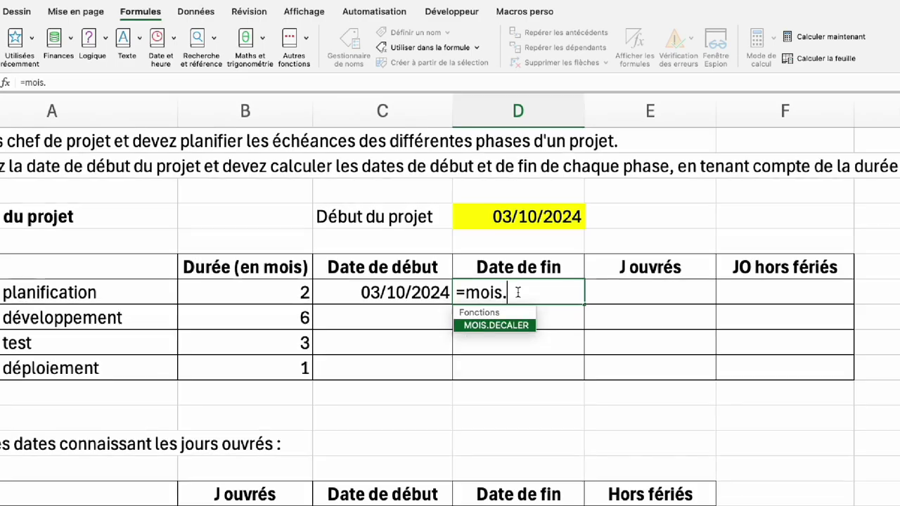
key("Tab")
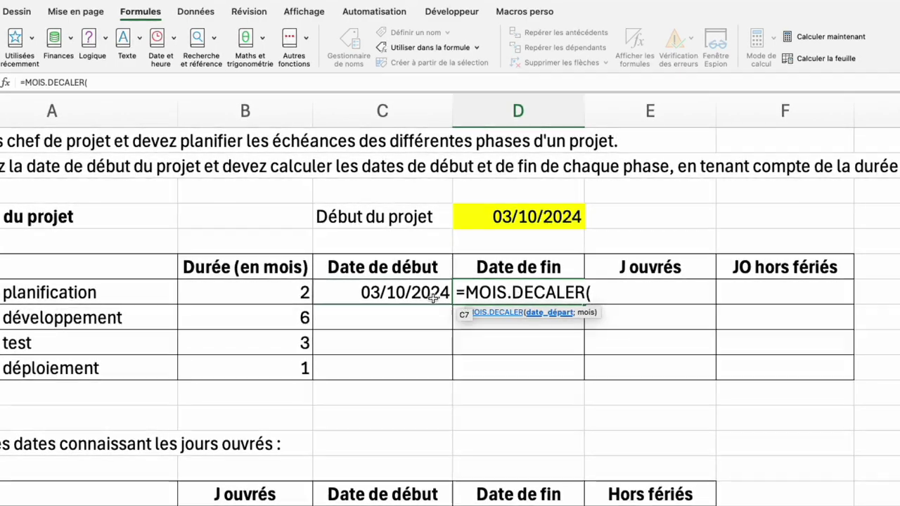
left_click(405, 293)
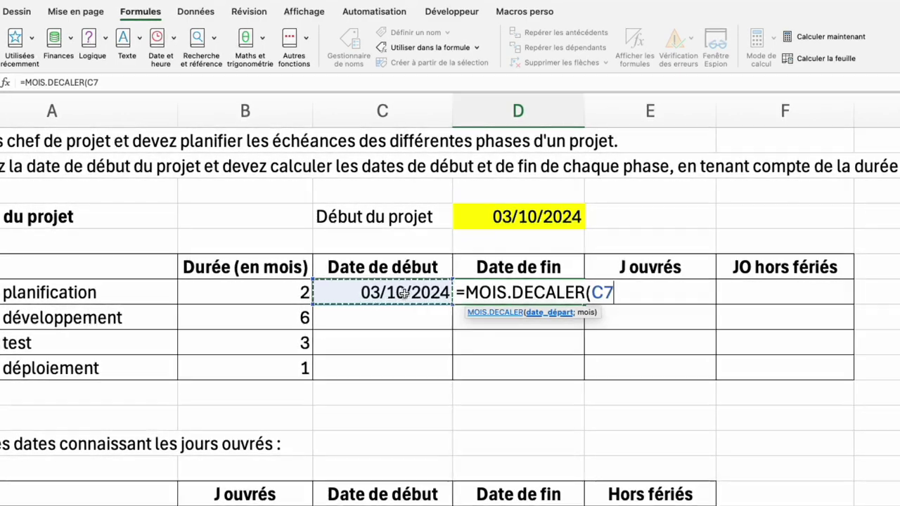
type(";")
left_click(273, 293)
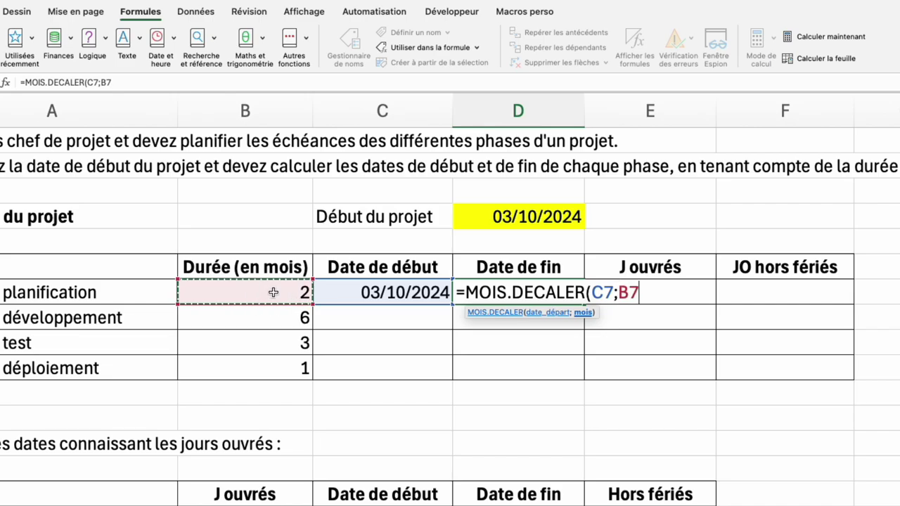
type(")")
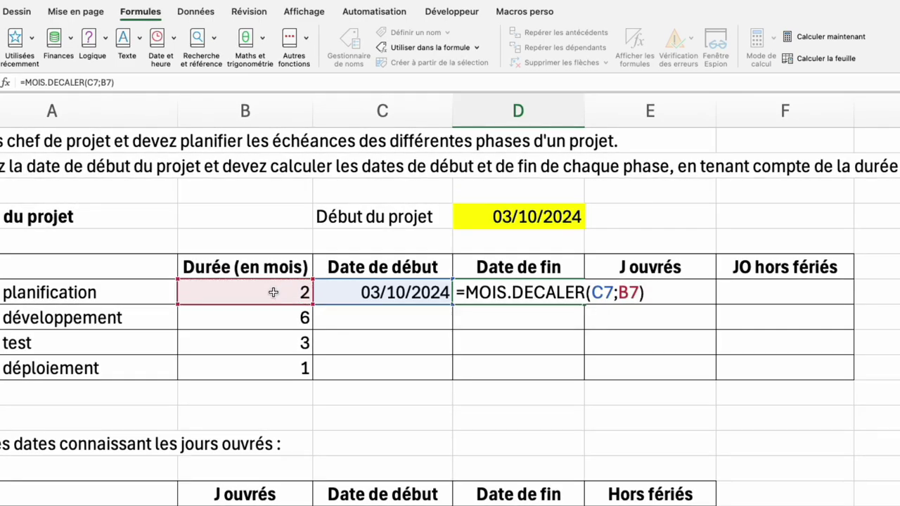
key("Return")
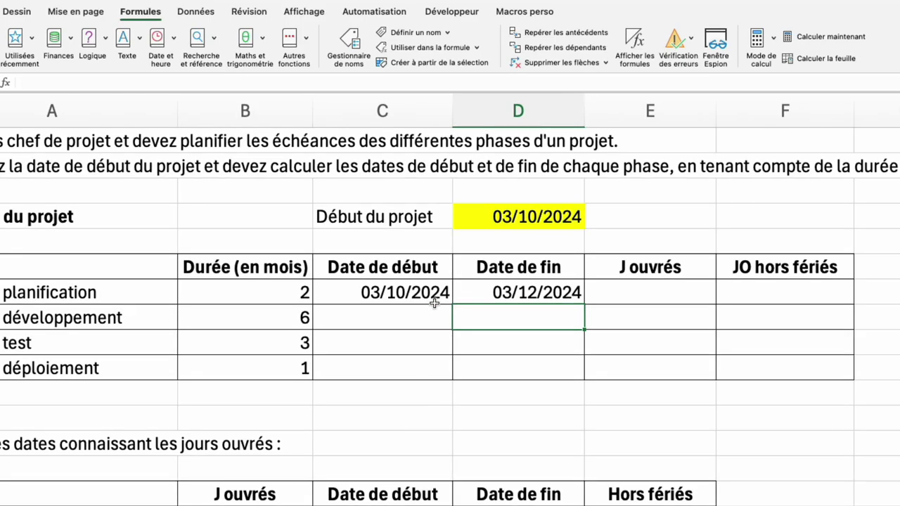
left_click(402, 323)
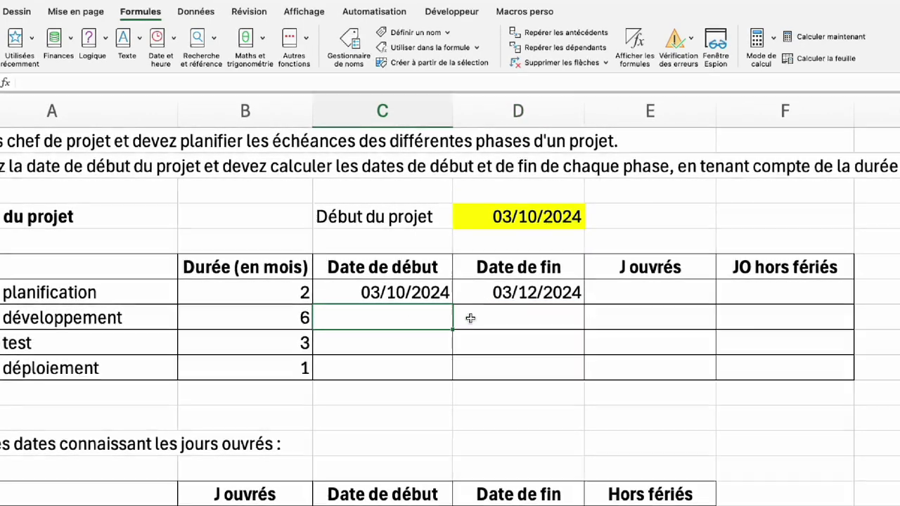
Step: Start the second phase in C8 with =D7, the first phase's end date
type("=")
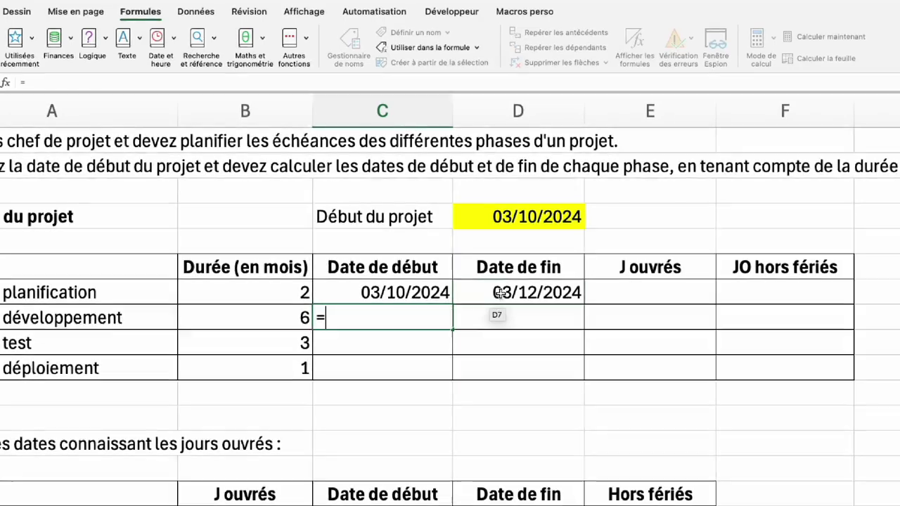
left_click(497, 293)
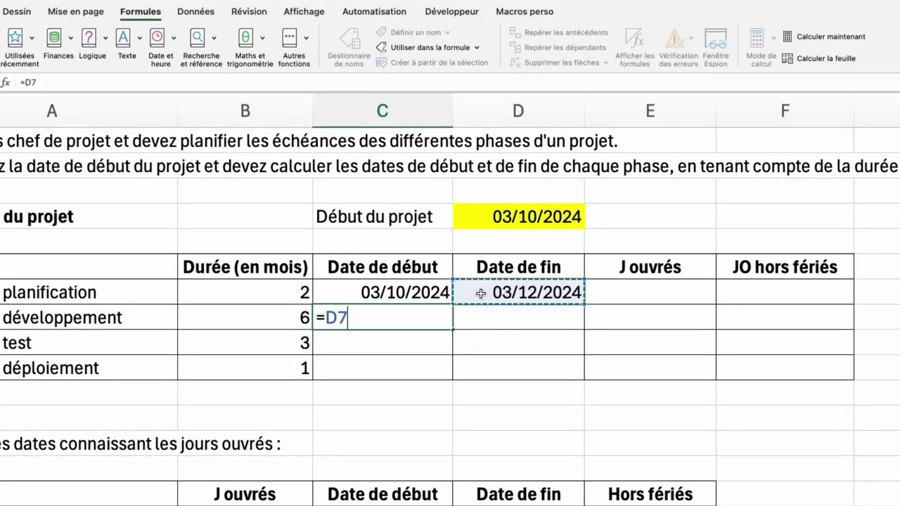
key("Return")
left_click(485, 321)
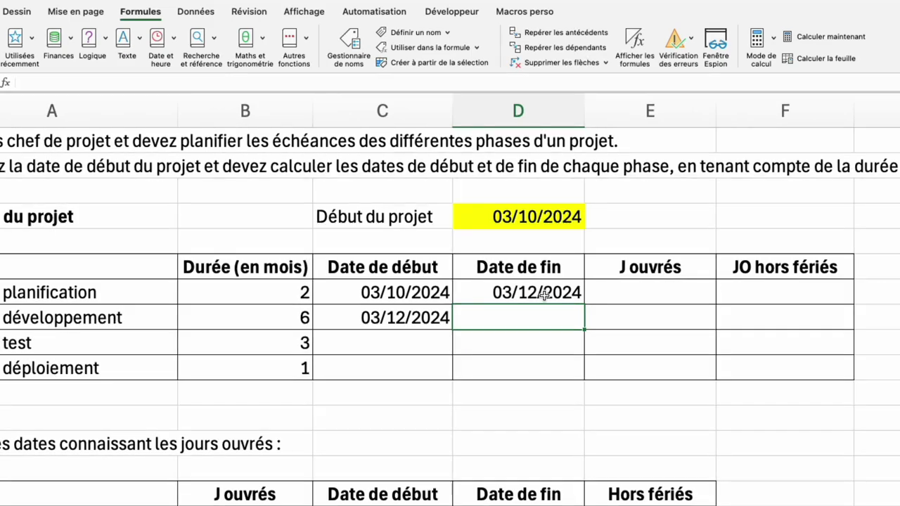
Step: Fill the end-date formula down to D10 and the start-date link down to C10
left_click(519, 294)
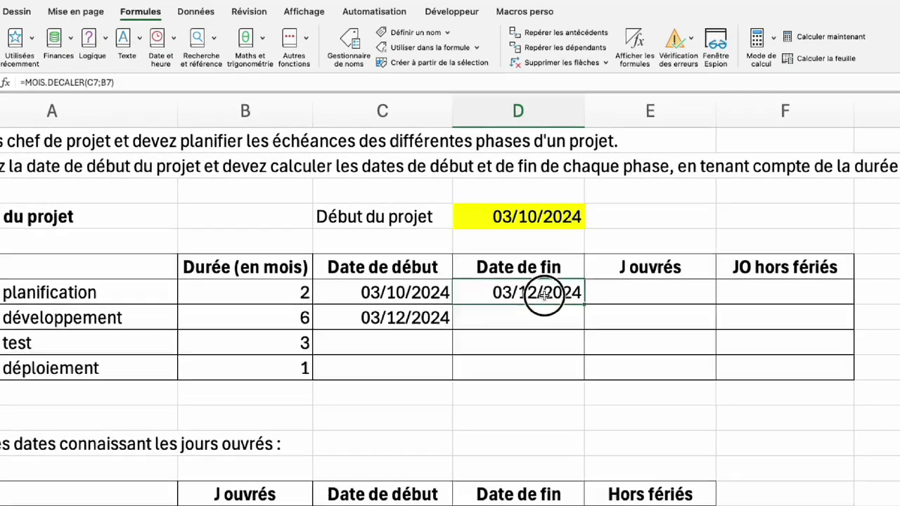
left_click(584, 303)
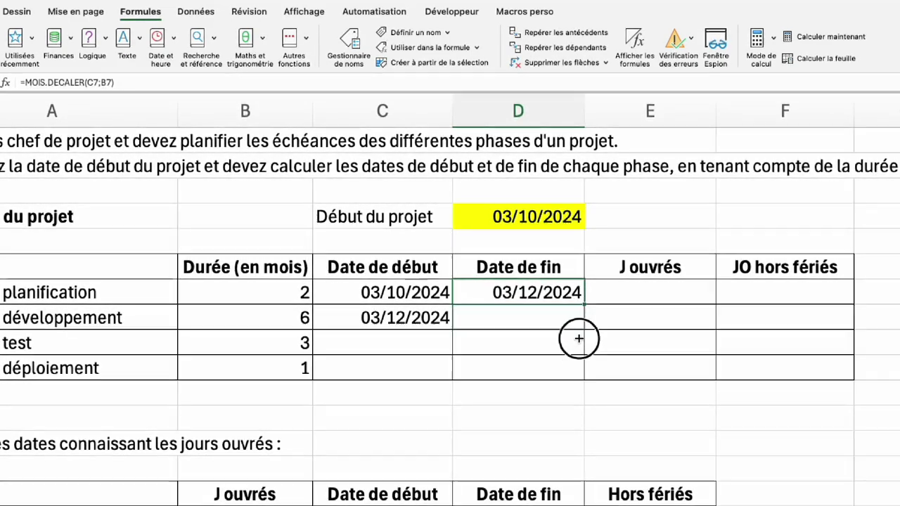
left_click_drag(580, 374, 581, 373)
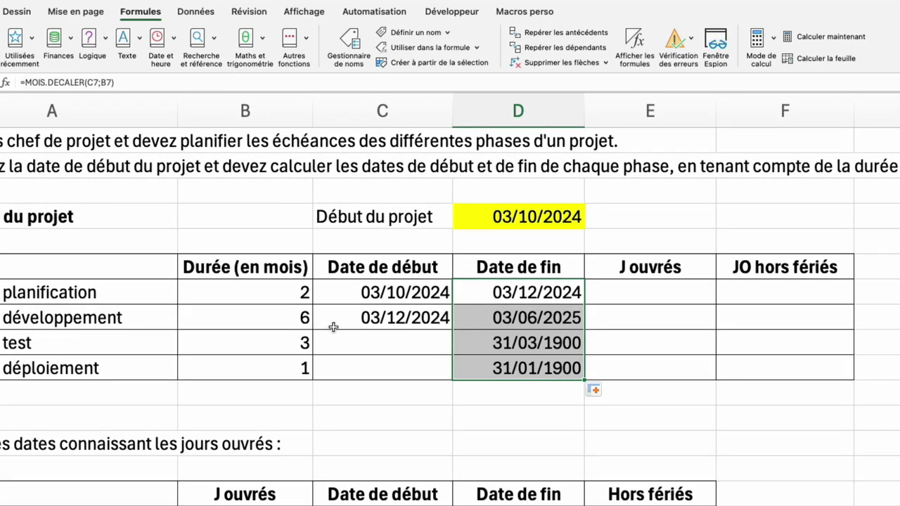
left_click(404, 320)
left_click_drag(453, 331, 456, 377)
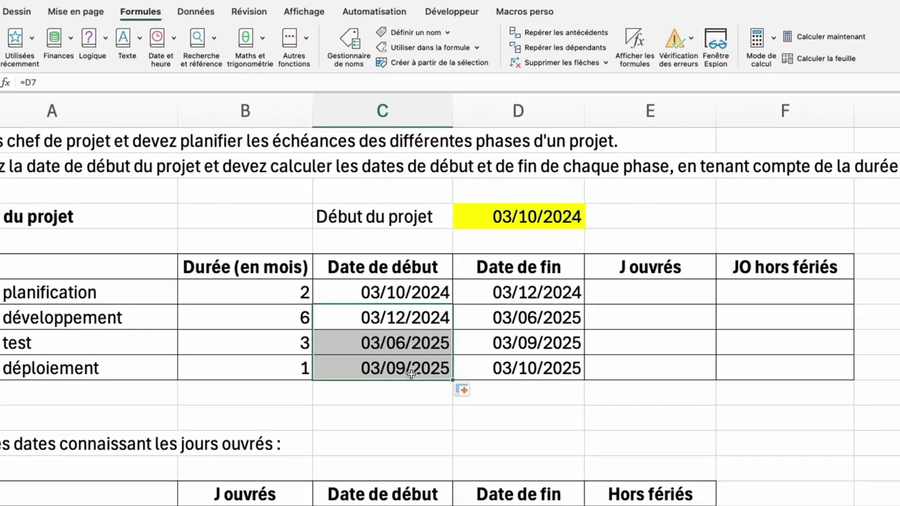
left_click(649, 292)
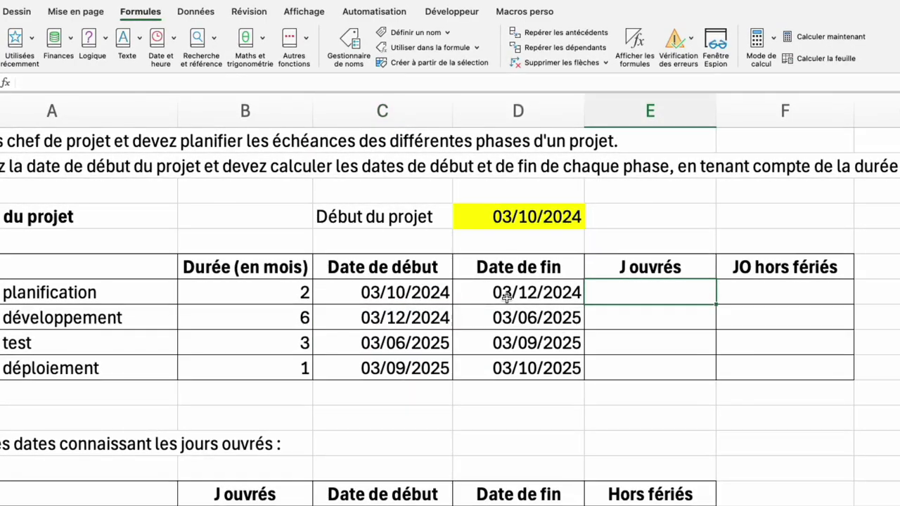
Step: Enter =NB.JOURS.OUVRES(C7;D7) in E7 and fill it to E10, giving 44, 131, 67, 23
type("=")
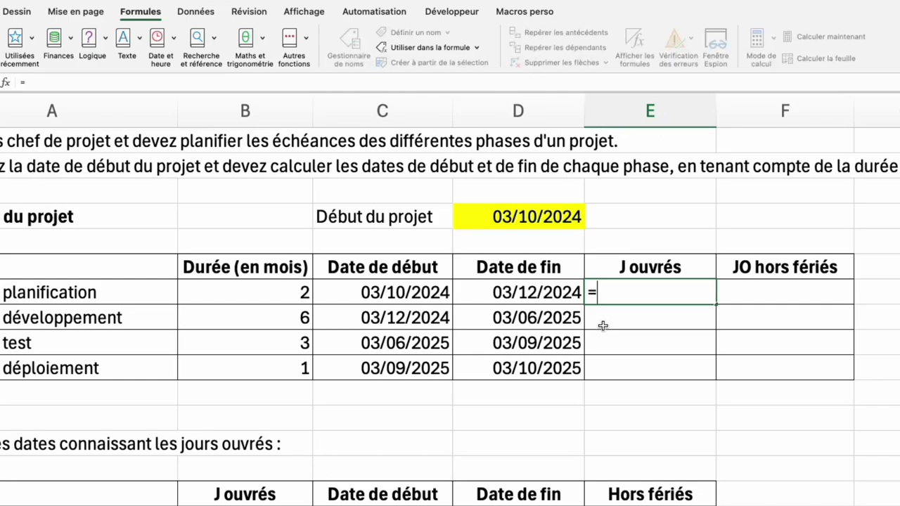
type("nb.")
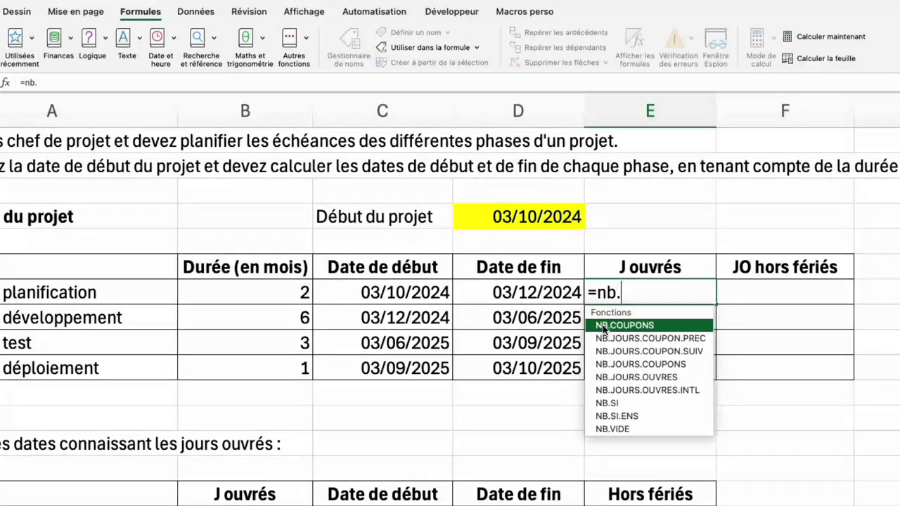
key("Down")
key("Down")
key("Down")
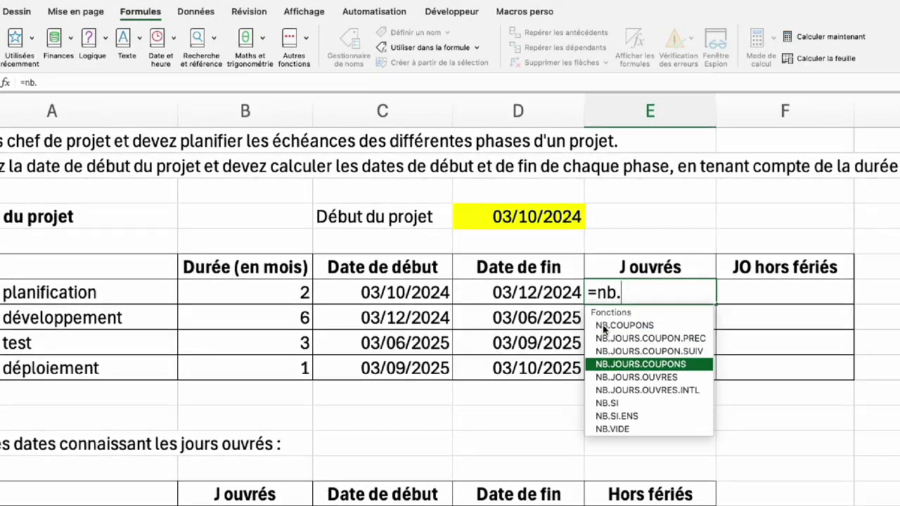
key("Down")
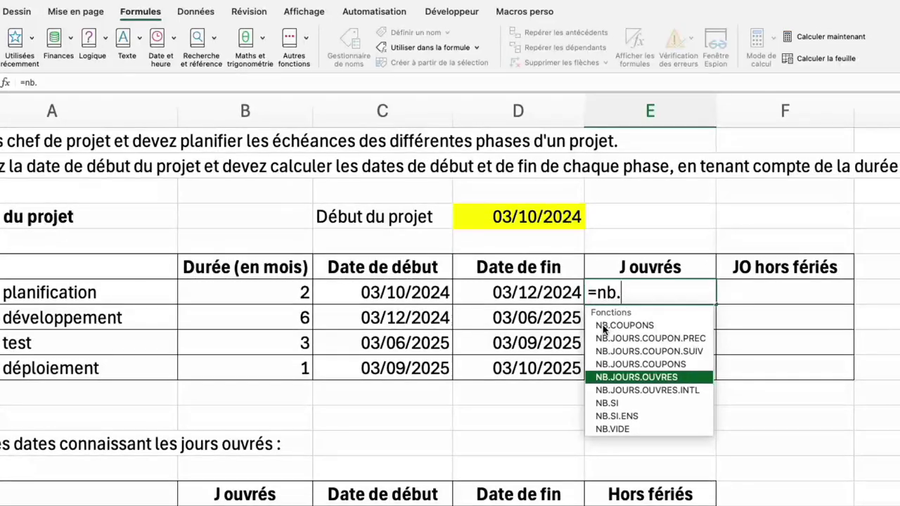
key("Tab")
left_click(432, 295)
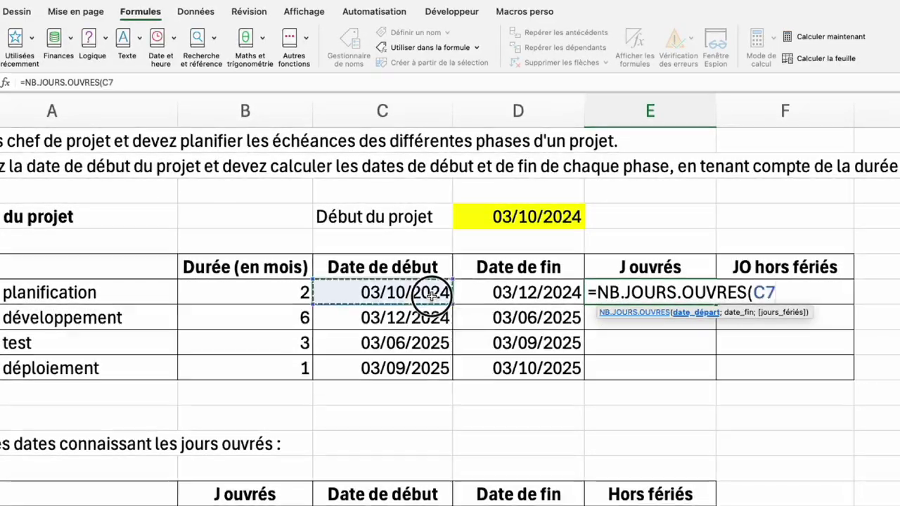
type(";")
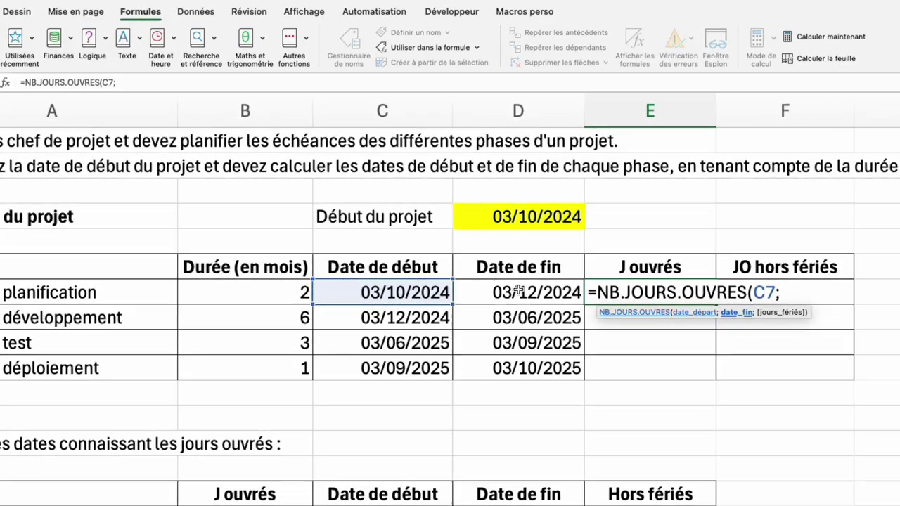
left_click(514, 292)
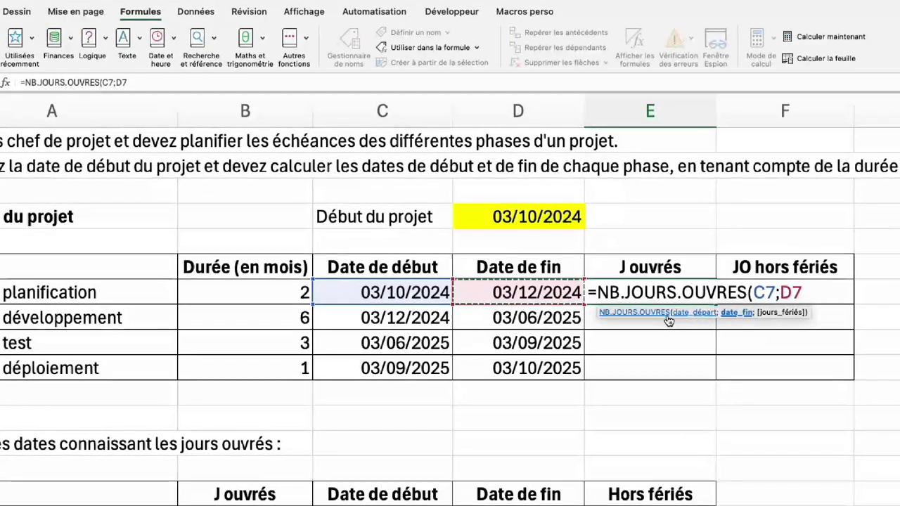
type(")")
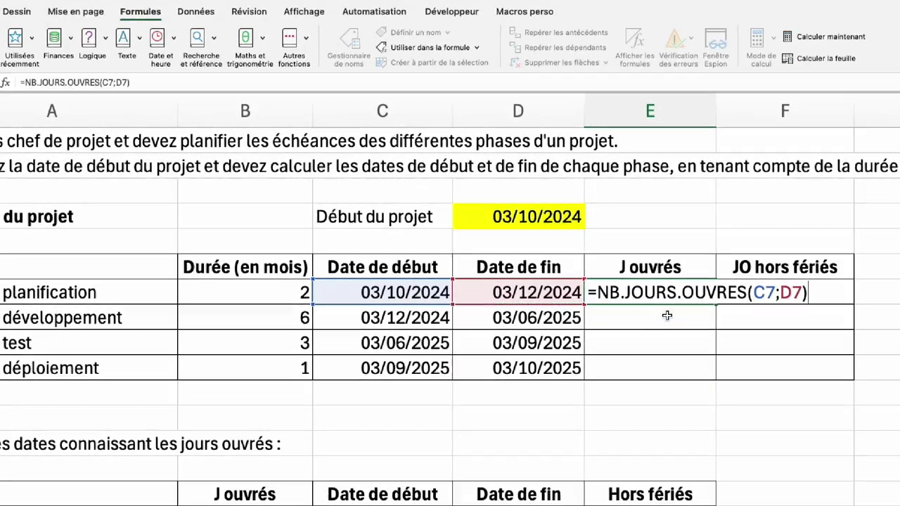
key("Return")
left_click(639, 294)
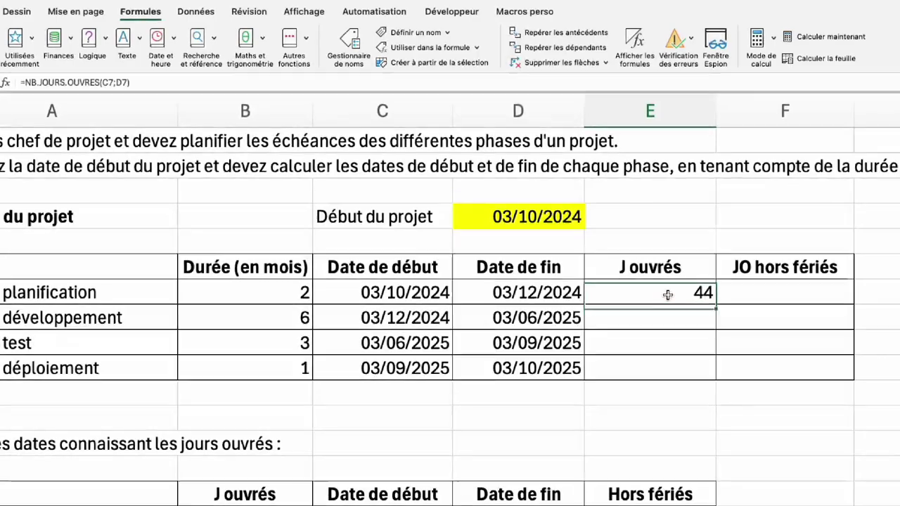
left_click_drag(716, 305, 708, 380)
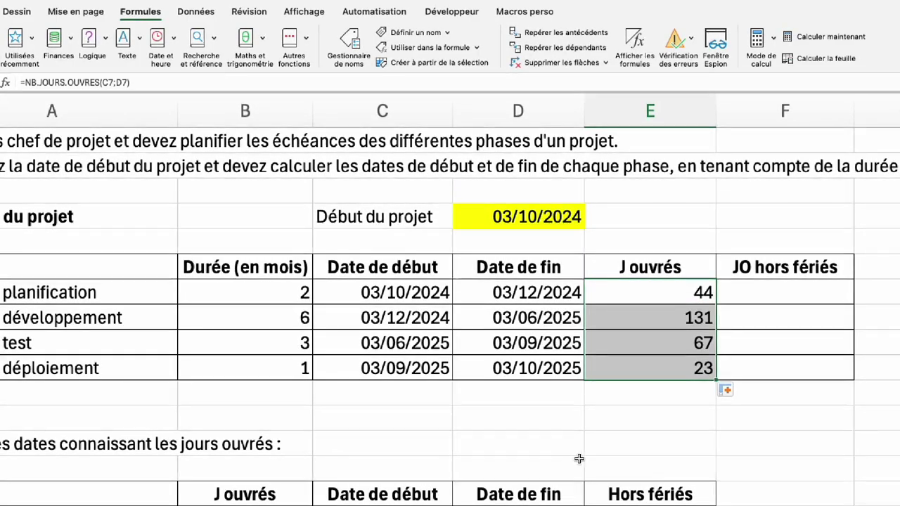
Step: Enter =NB.JOURS.OUVRES(C7;D7;$H$5:$H$9) in F7 and fill it down the phases
left_click_drag(807, 242, 807, 343)
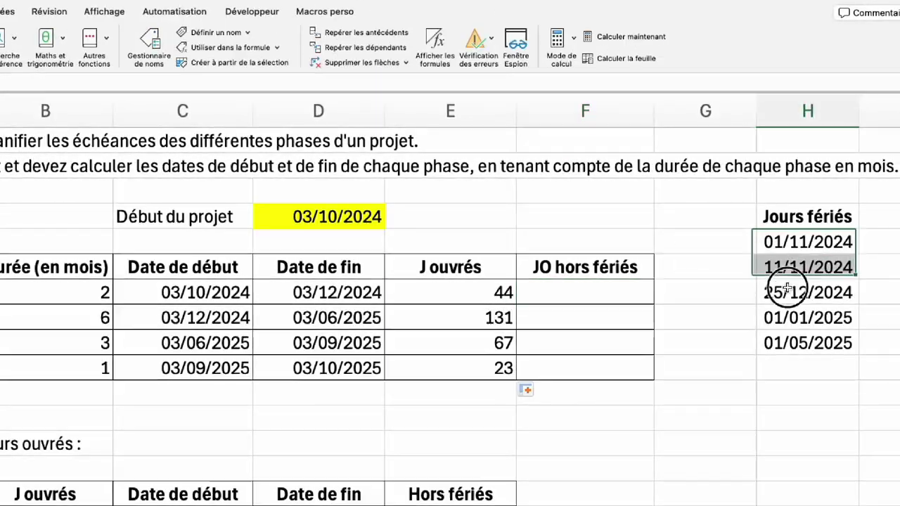
left_click(594, 290)
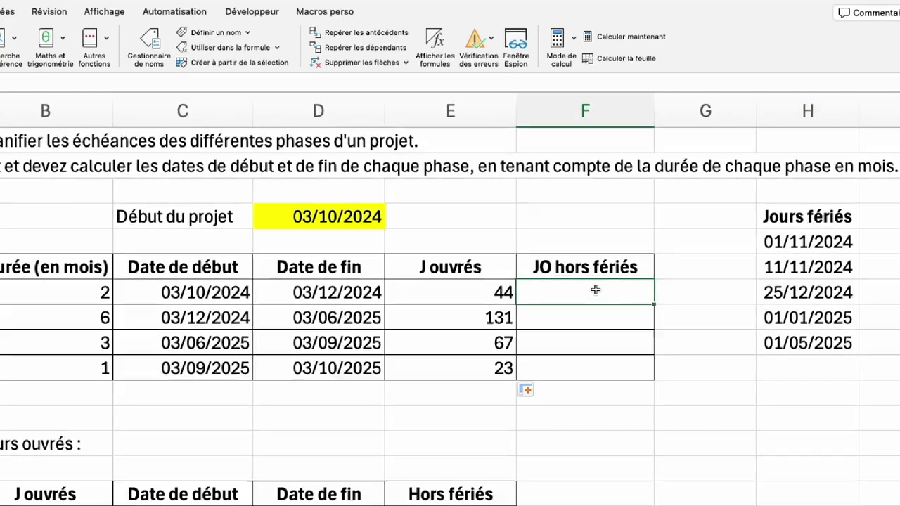
type("=nb.")
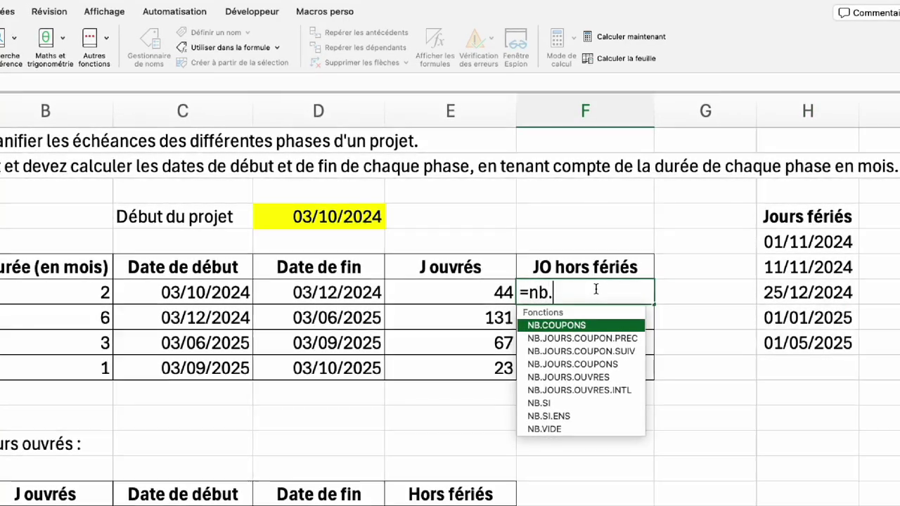
type("j")
key("Down")
key("Down")
key("Down")
key("Tab")
left_click(196, 294)
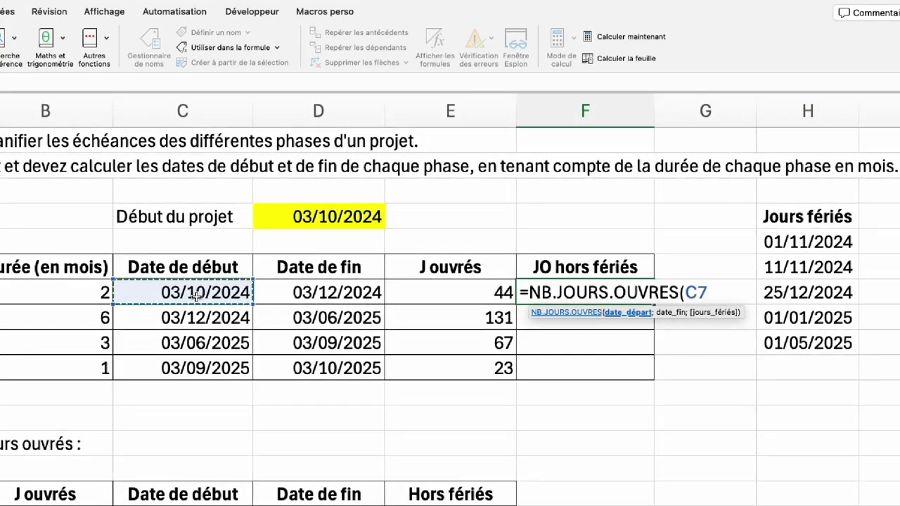
left_click(309, 295)
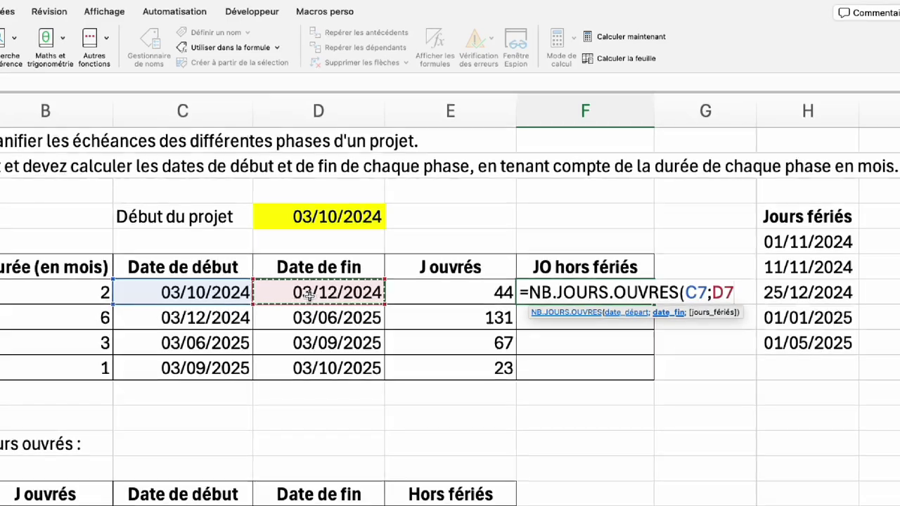
type(";")
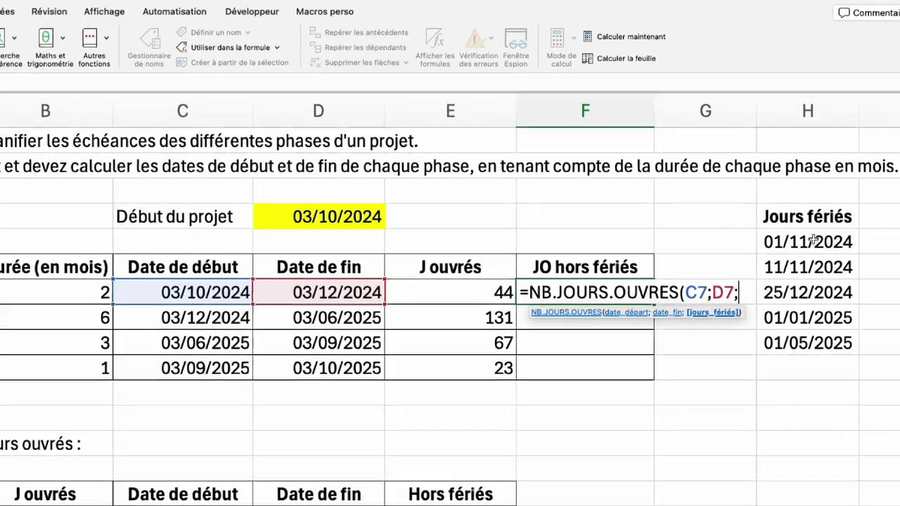
left_click_drag(814, 242, 778, 351)
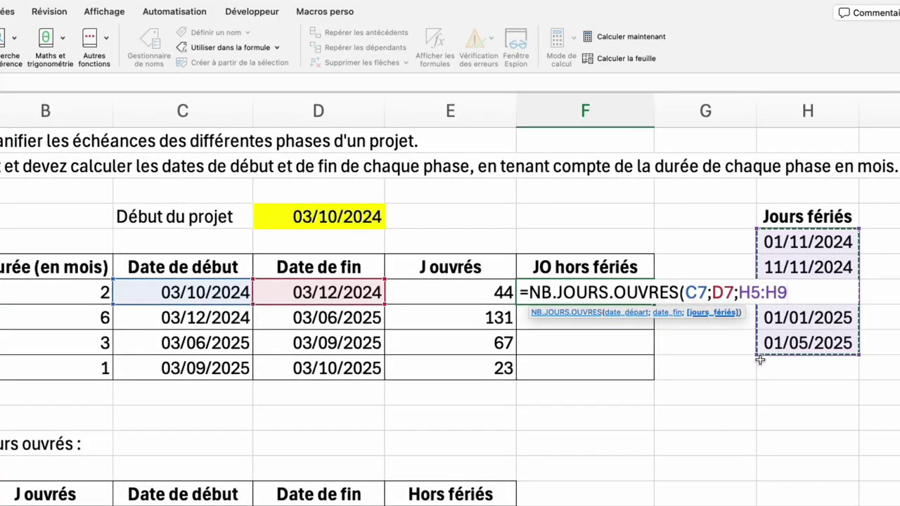
key("F4")
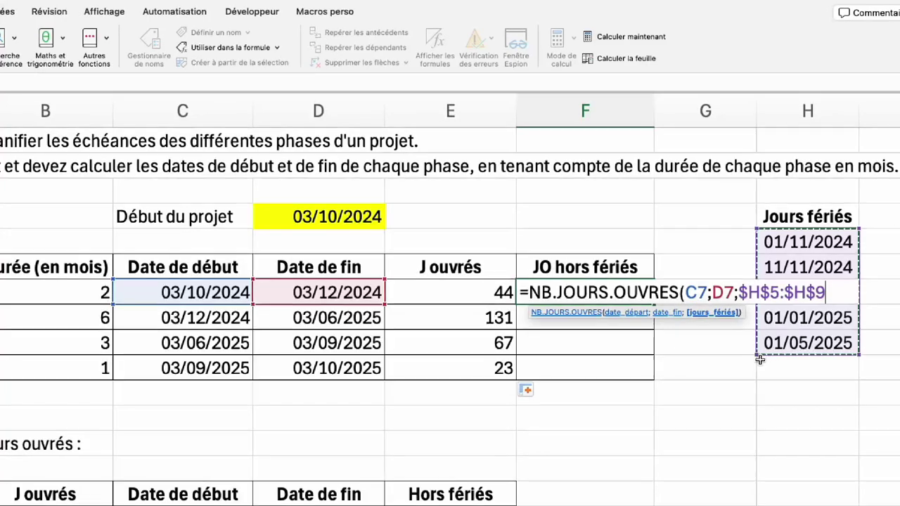
type(")")
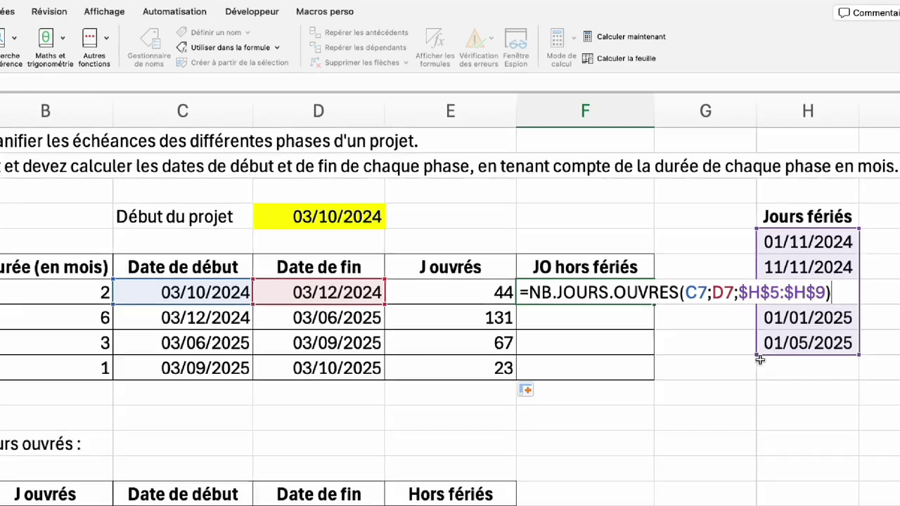
key("Return")
left_click(583, 292)
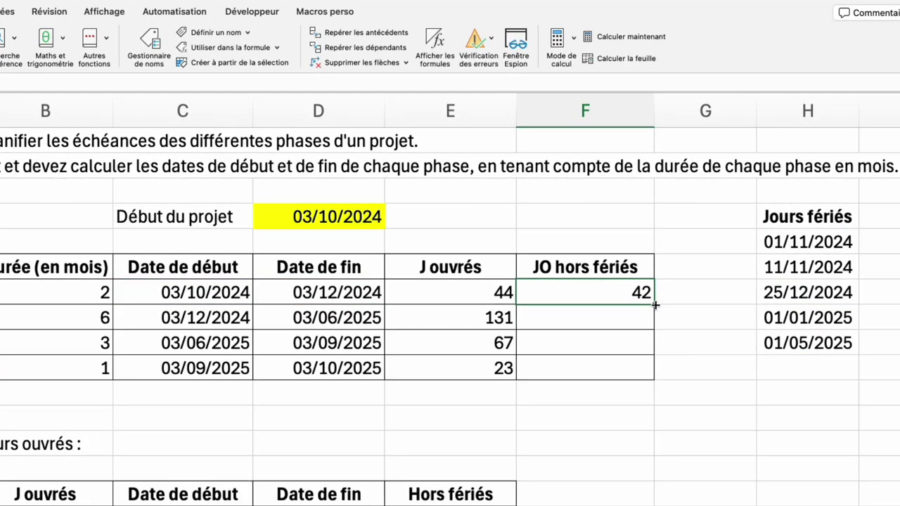
double_click(654, 305)
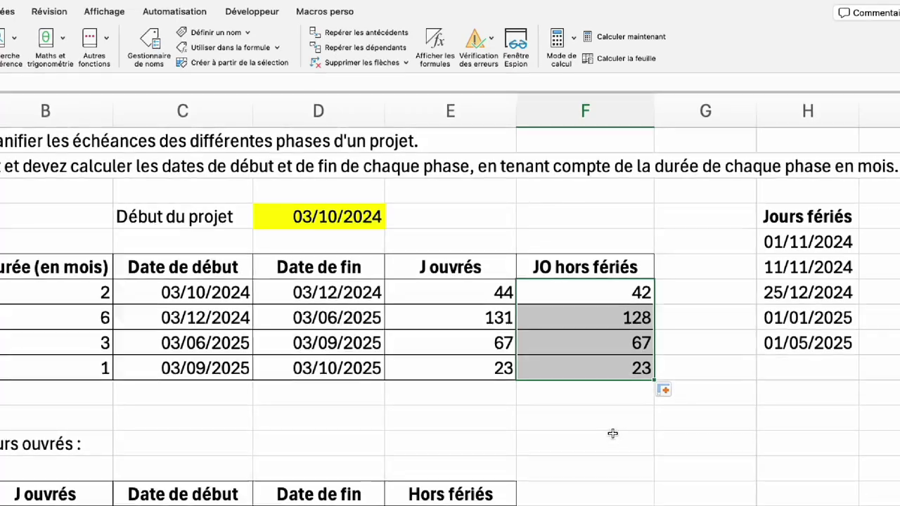
Step: Replace the holiday range in F7 with the named range feries and refill down to F10
left_click_drag(808, 241, 807, 343)
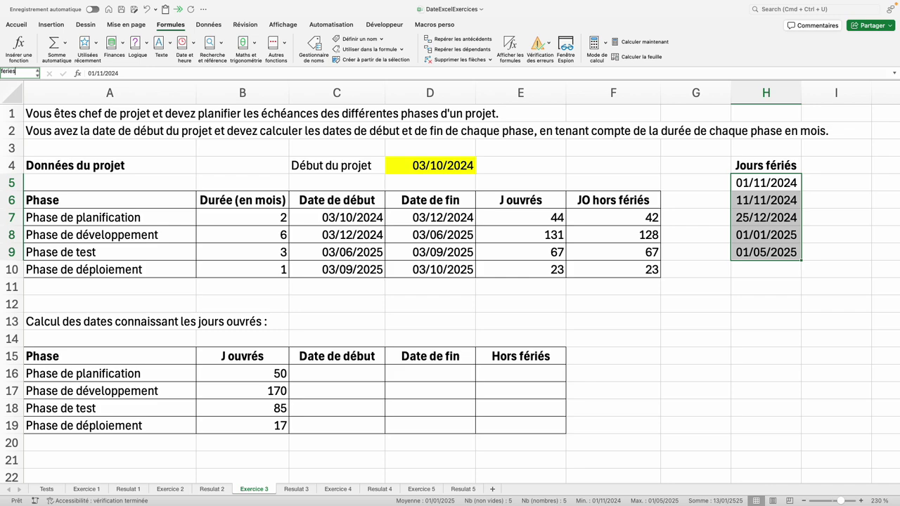
double_click(613, 217)
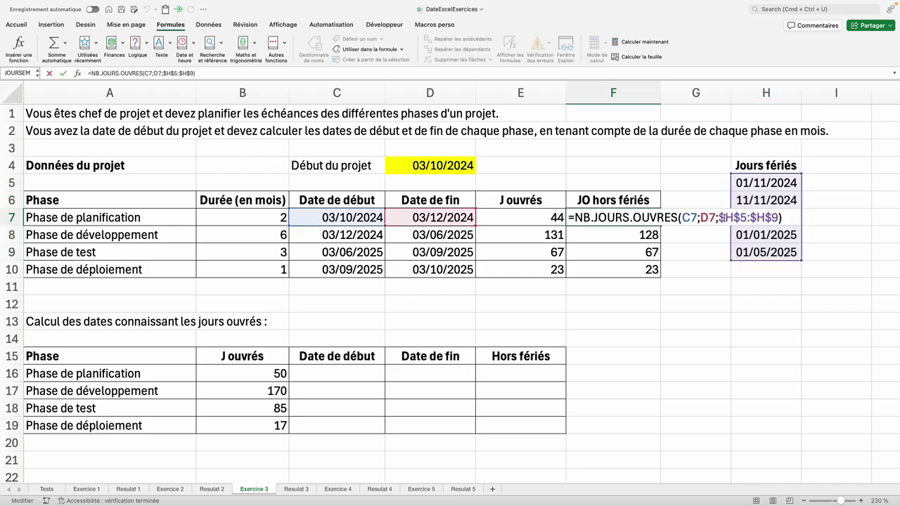
double_click(740, 218)
key("BackSpace")
left_click_drag(766, 183, 783, 251)
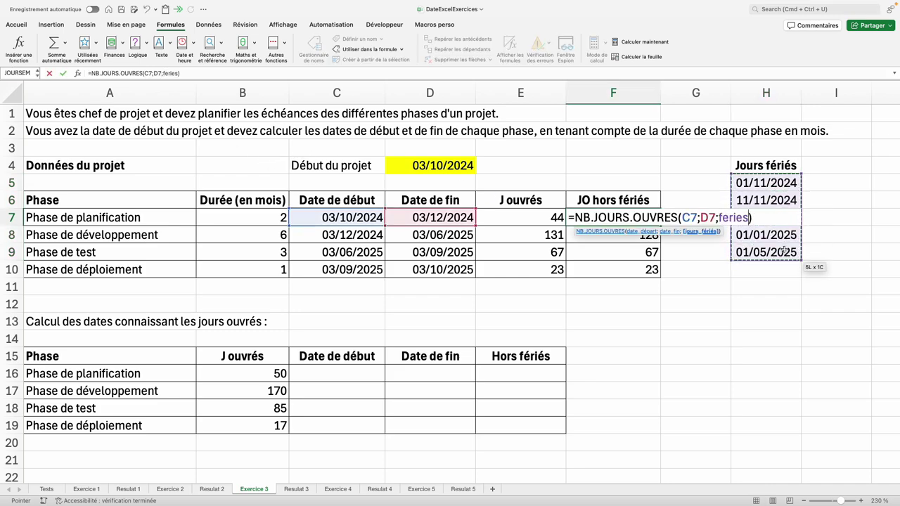
key("Return")
left_click(647, 219)
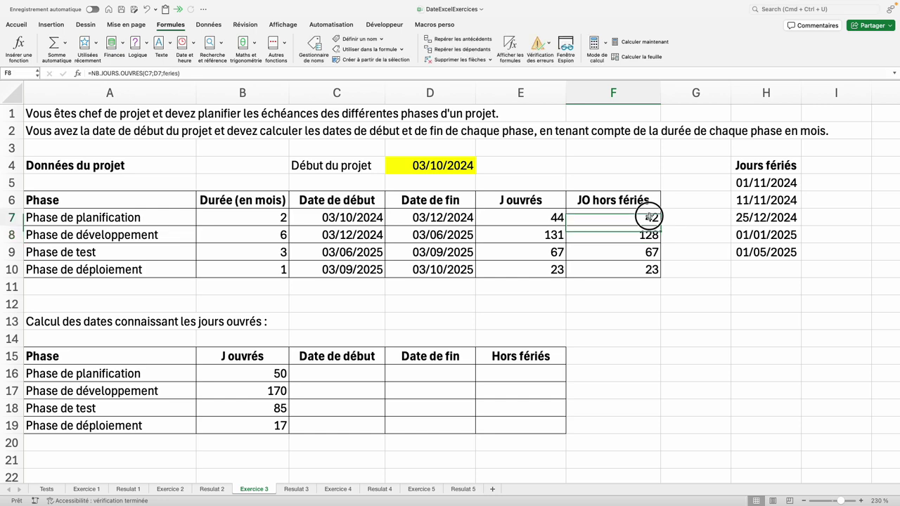
left_click_drag(659, 225, 659, 276)
left_click(339, 376)
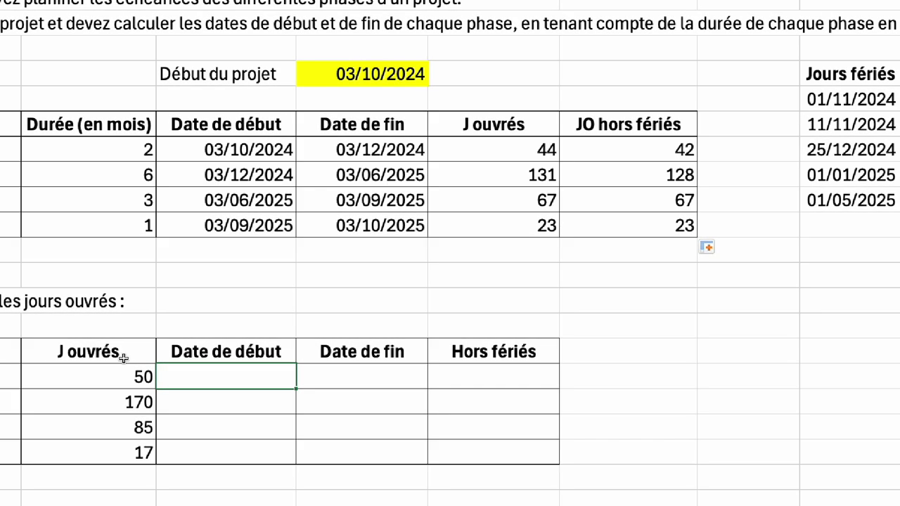
Step: Set C16 to =D4 and D16 to =SERIE.JOUR.OUVRE(C16;B16) for the first phase
type("=")
left_click(348, 74)
key("Return")
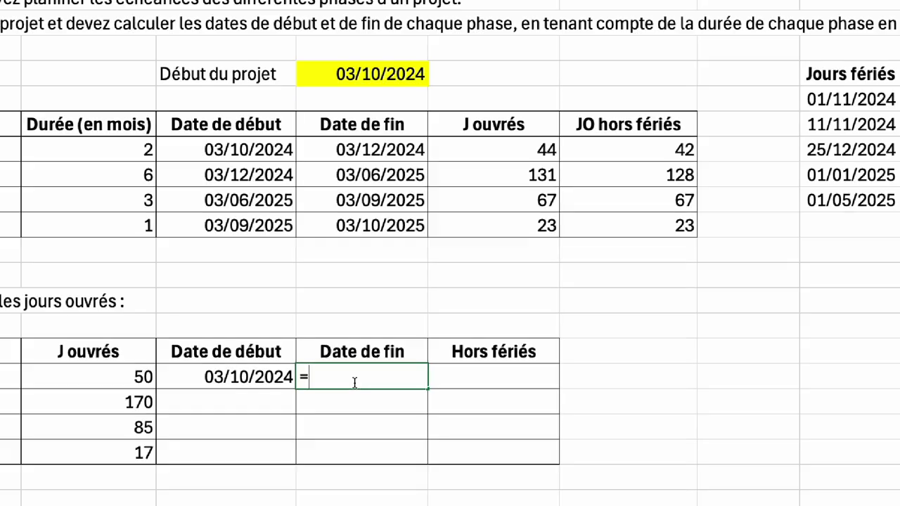
type("seri")
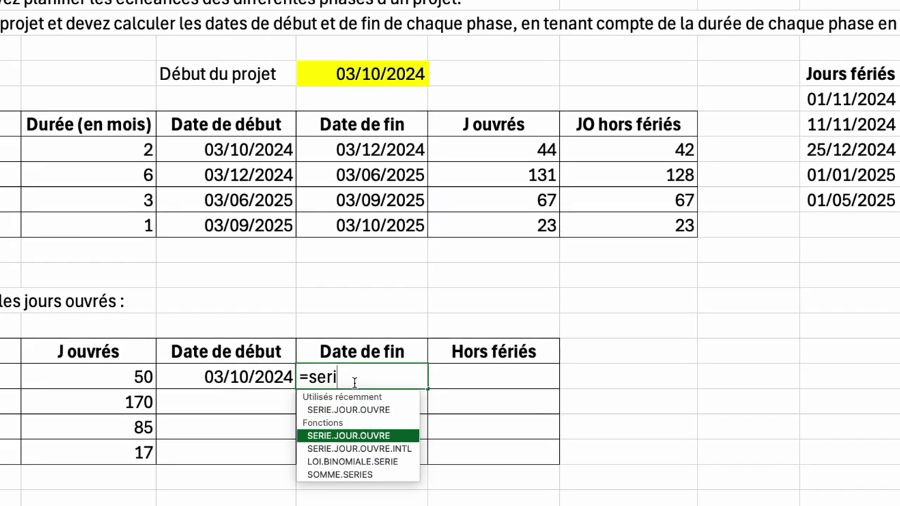
key("Down")
key("Up")
key("Tab")
left_click(231, 378)
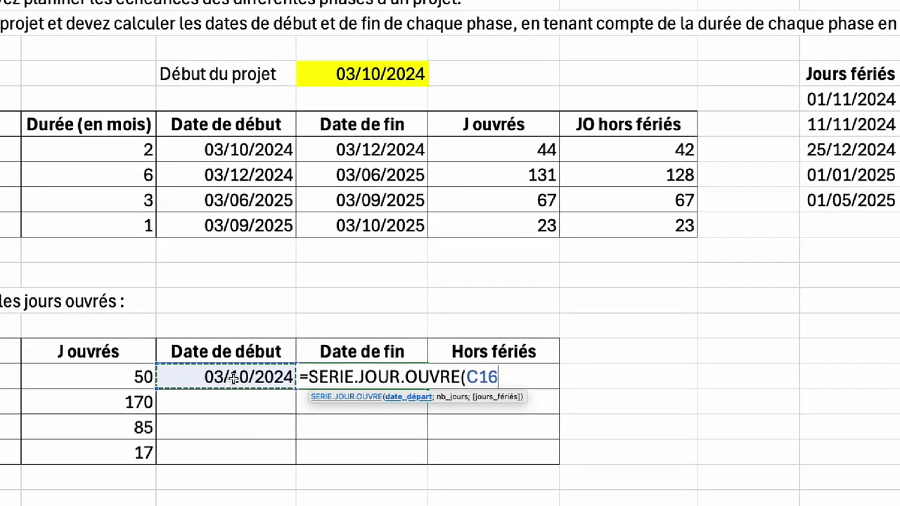
type(";")
left_click(86, 378)
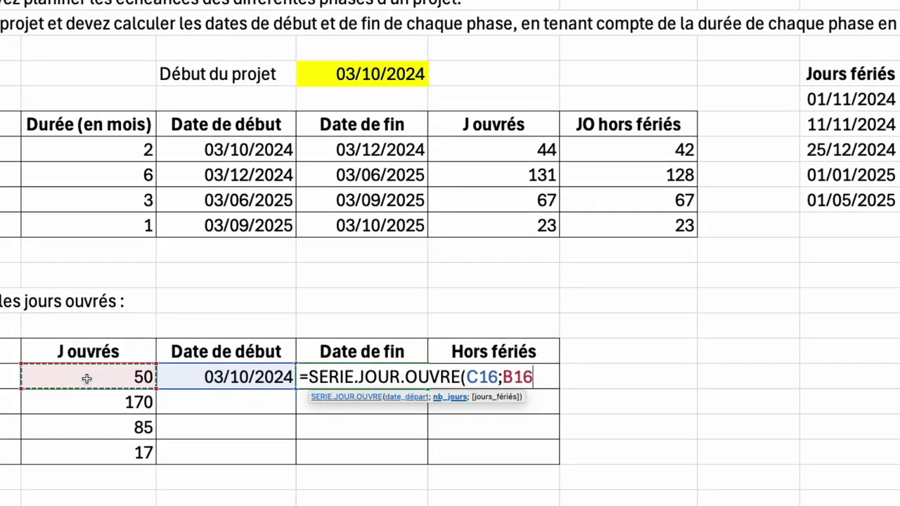
type(")")
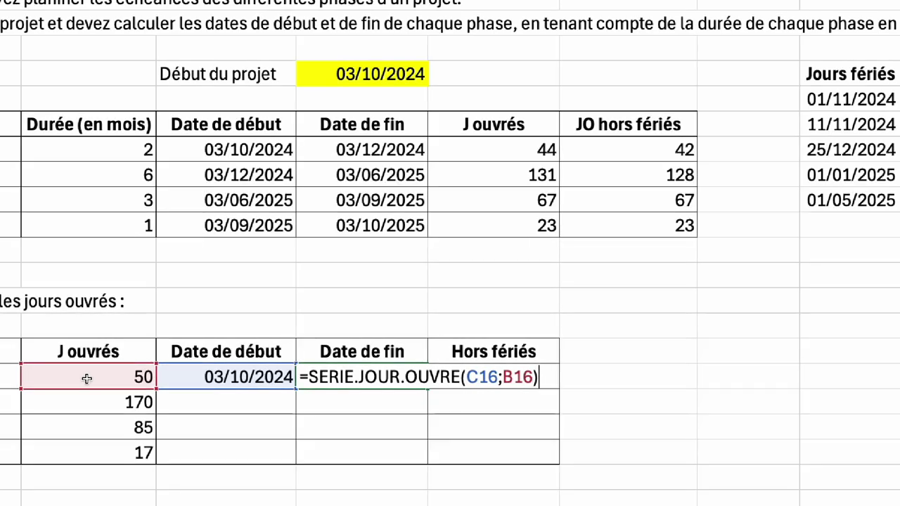
key("Return")
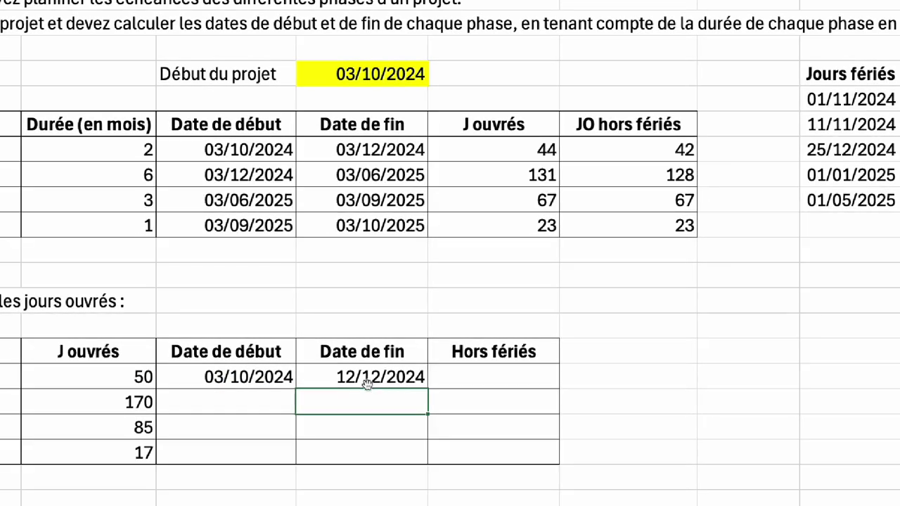
Step: Link C17 to =D16 and fill both date columns down, ending on 29/12/2025
left_click(240, 404)
type("=")
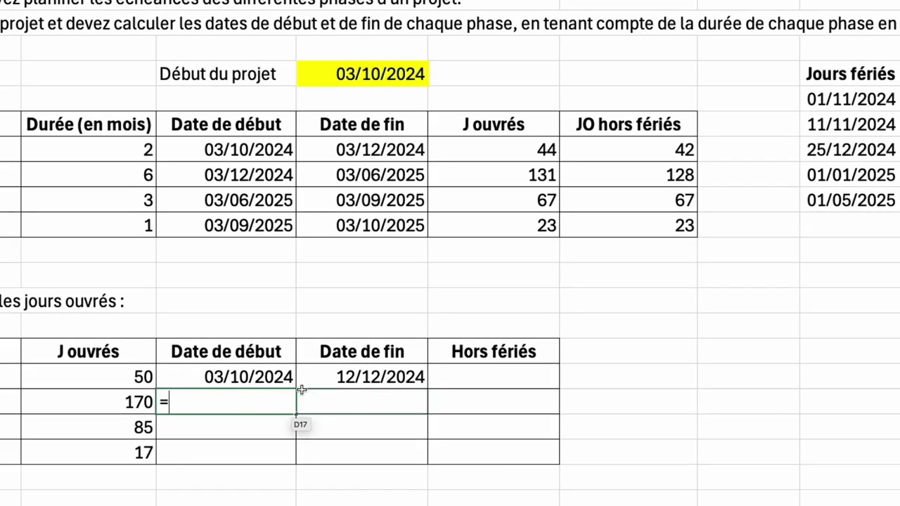
left_click(362, 378)
key("Return")
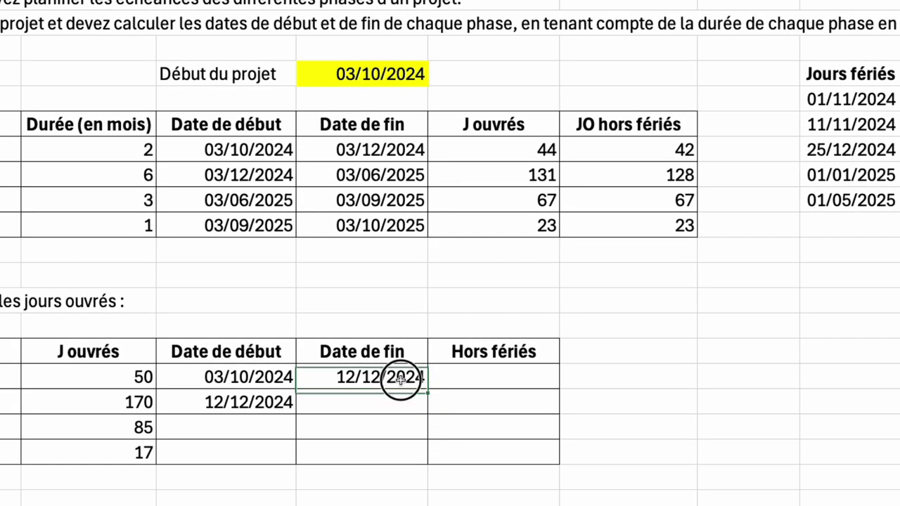
left_click_drag(427, 391, 424, 424)
left_click_drag(420, 459, 420, 456)
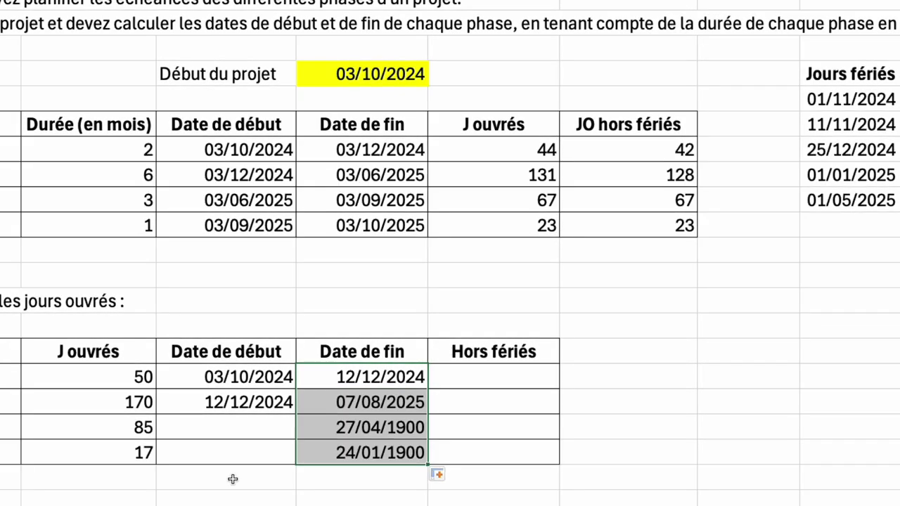
left_click_drag(297, 415, 288, 460)
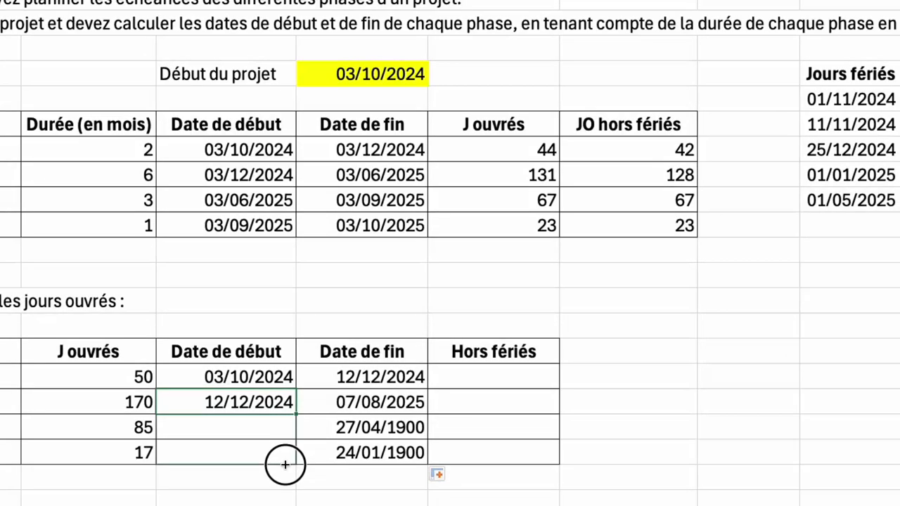
left_click(469, 374)
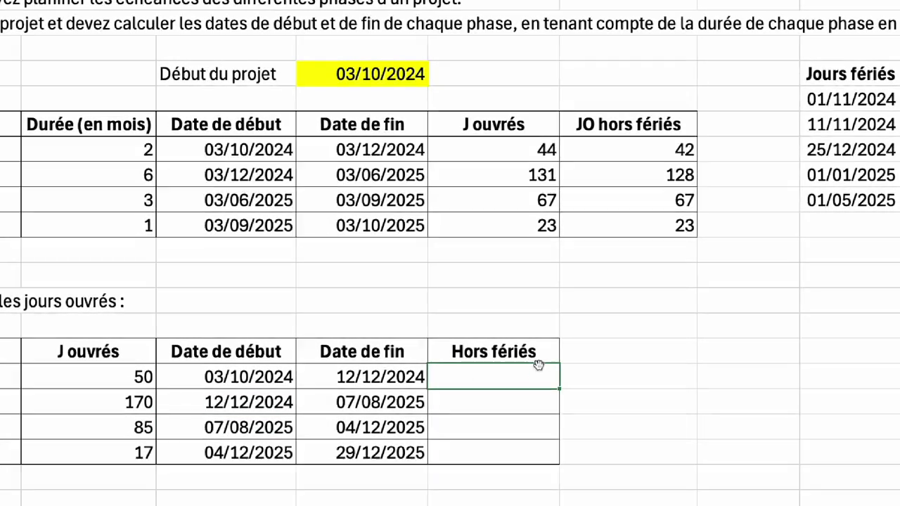
Step: Enter =SERIE.JOUR.OUVRE(start;50;feries) in E16, giving 16/12/2024
type("=ser")
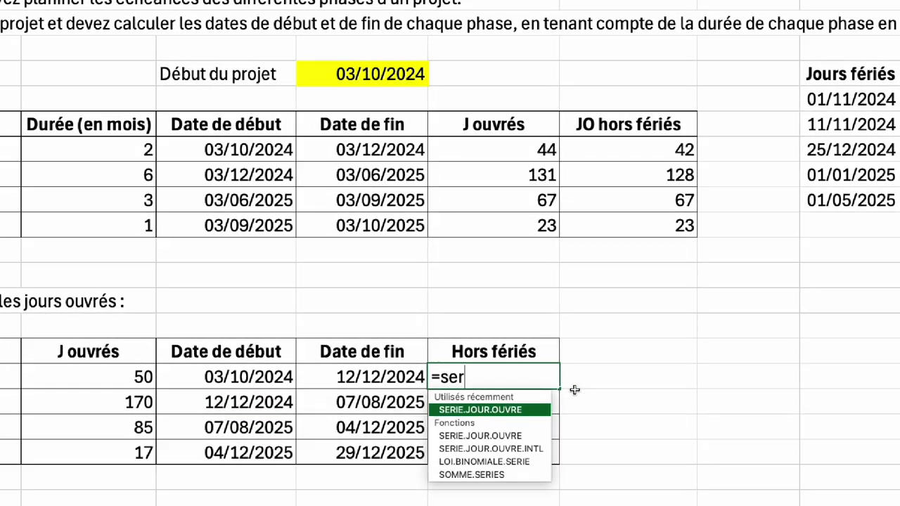
type("i")
key("Tab")
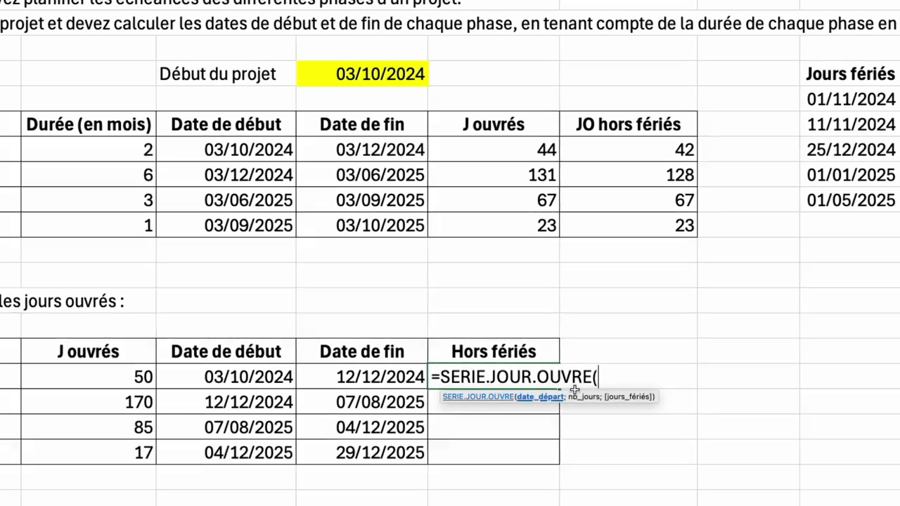
left_click(215, 379)
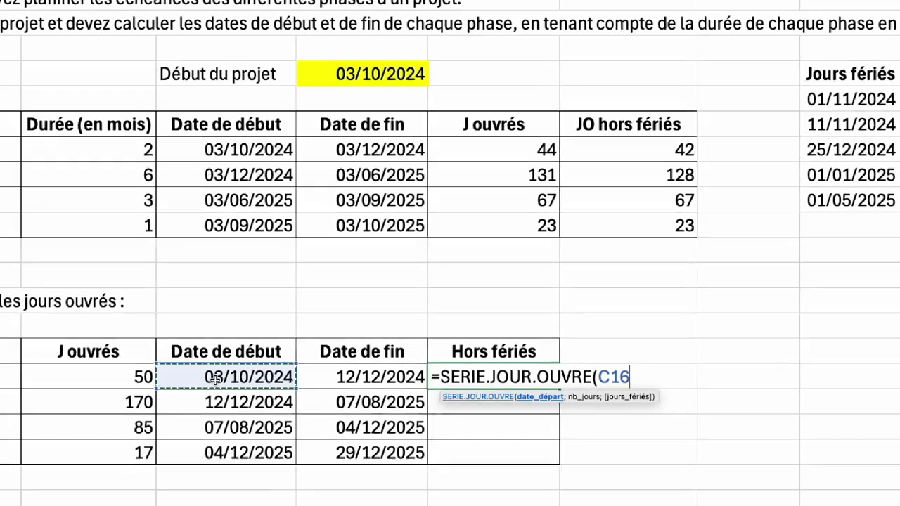
type(";")
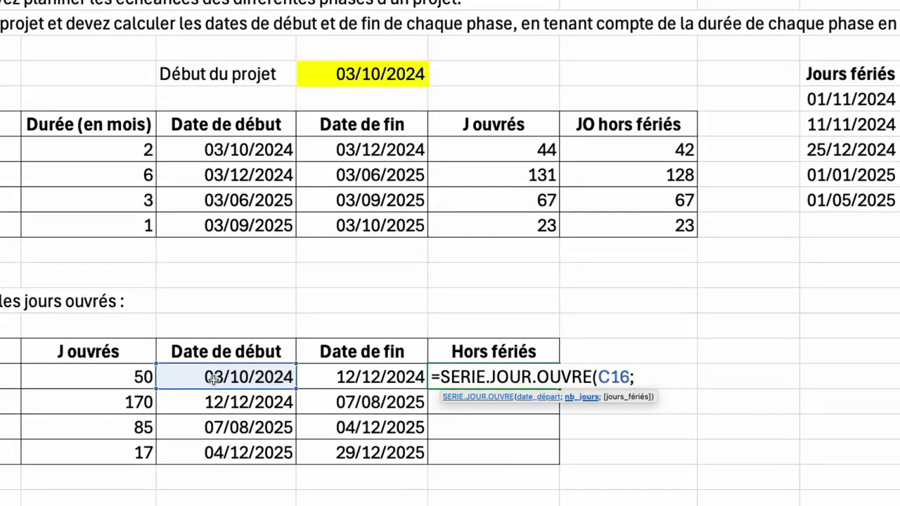
left_click(129, 377)
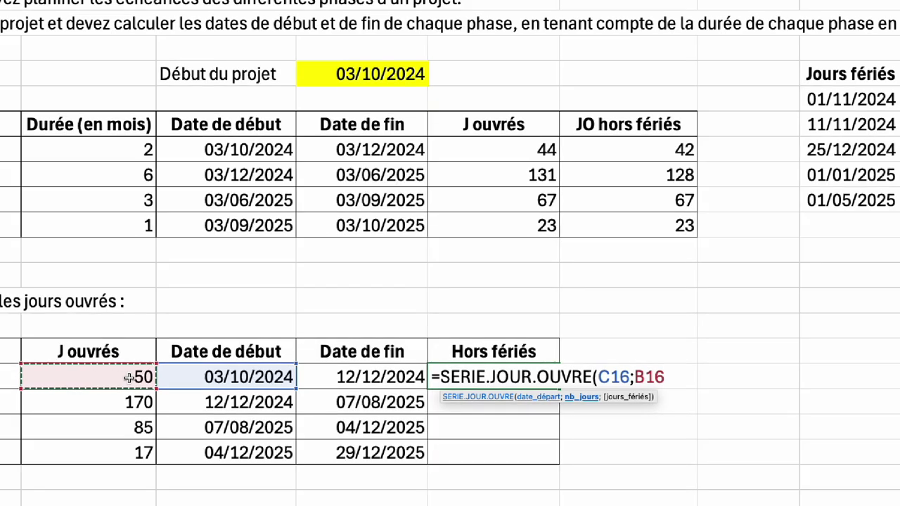
type(";feries")
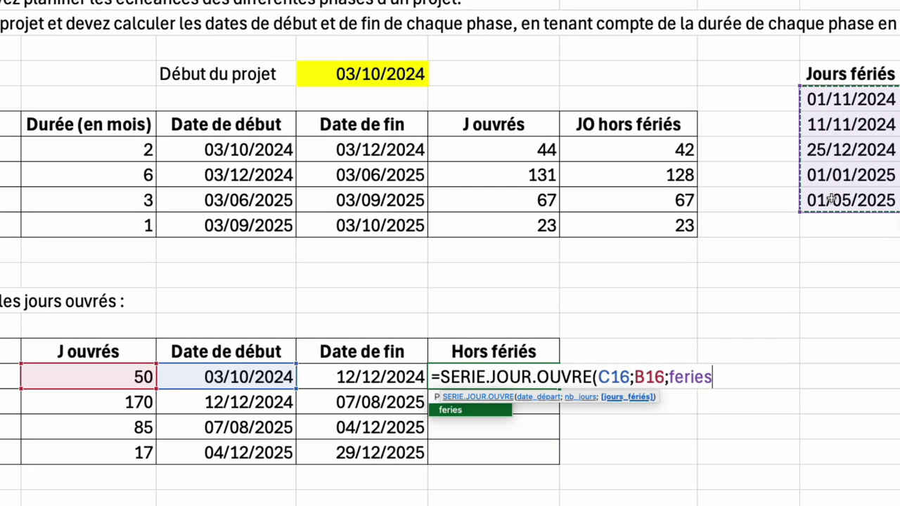
type(")")
key("Return")
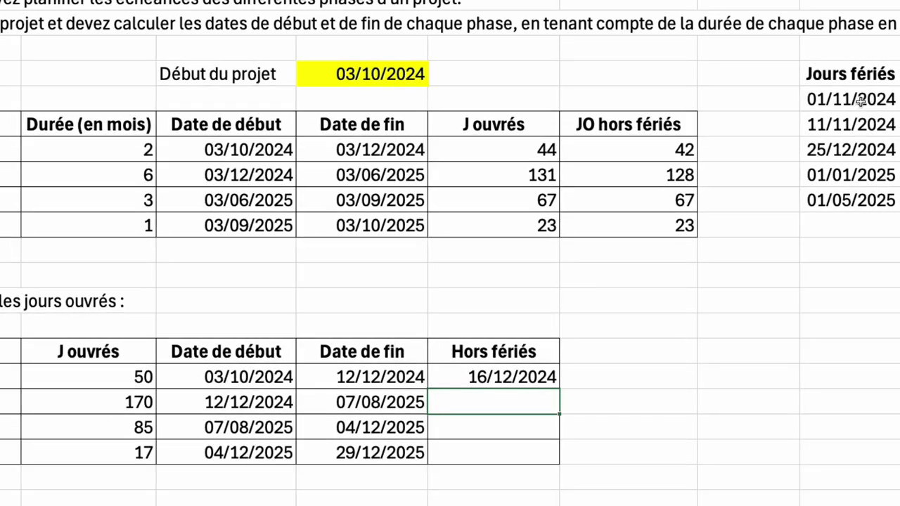
Step: Compute E17 from 16/12/2024 plus 170 working days minus holidays, and fill down to E19
type("=se")
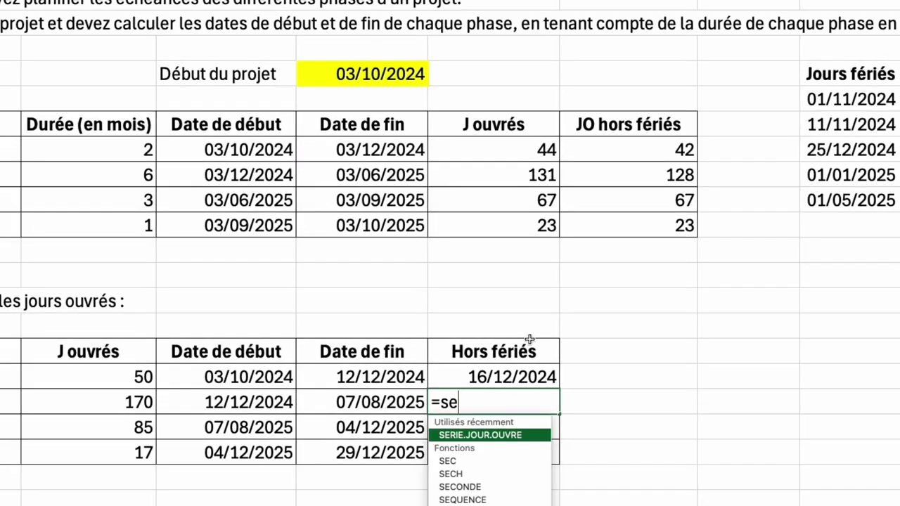
type("r")
key("Tab")
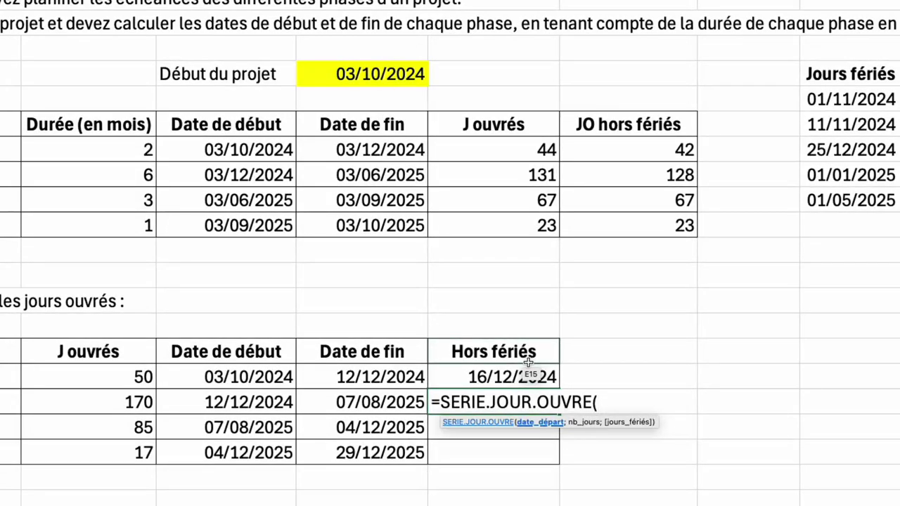
left_click(527, 376)
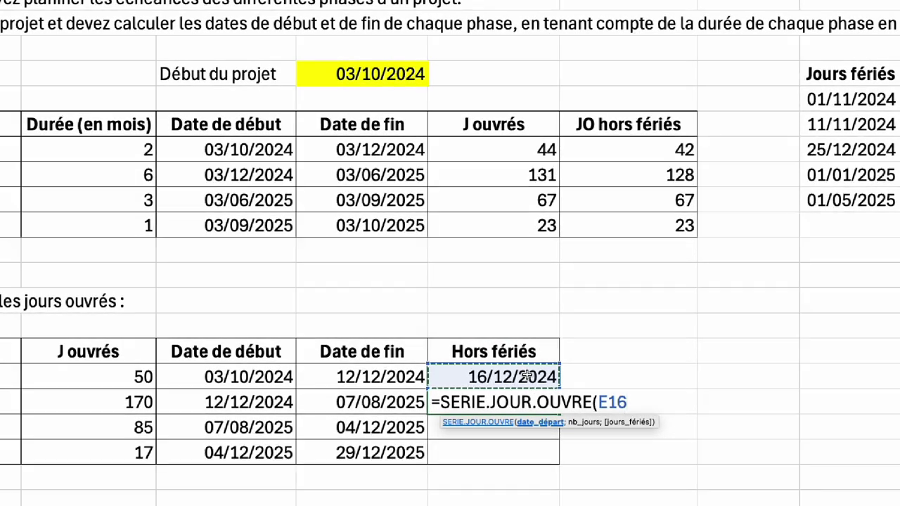
type(";")
left_click(118, 406)
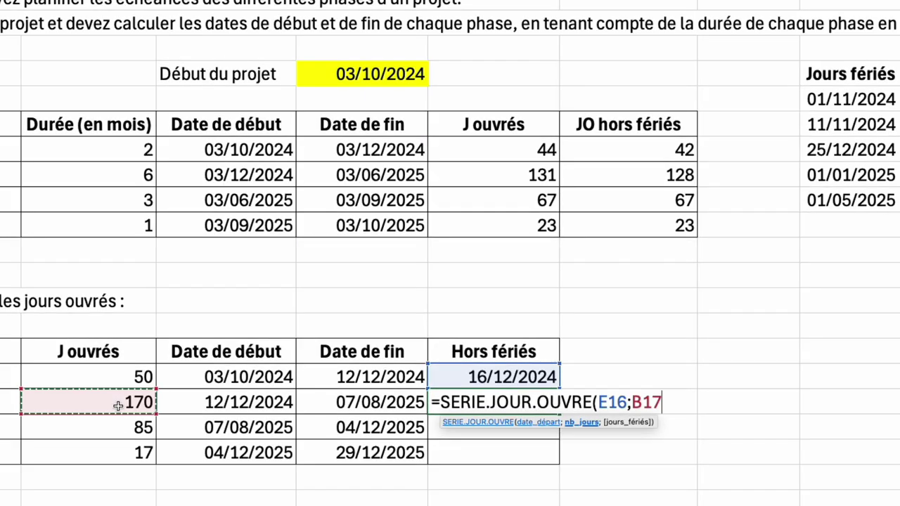
type(";")
left_click_drag(857, 99, 864, 195)
key("Return")
left_click(441, 412)
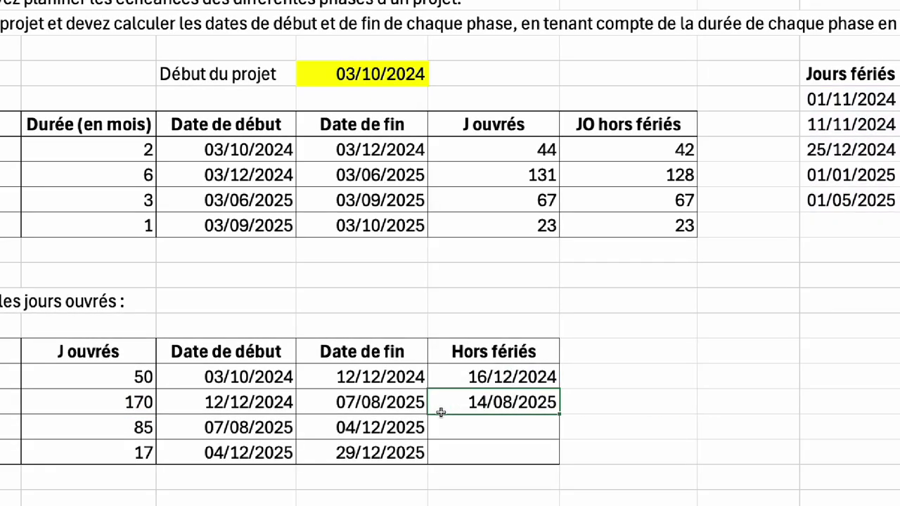
left_click_drag(560, 414, 598, 459)
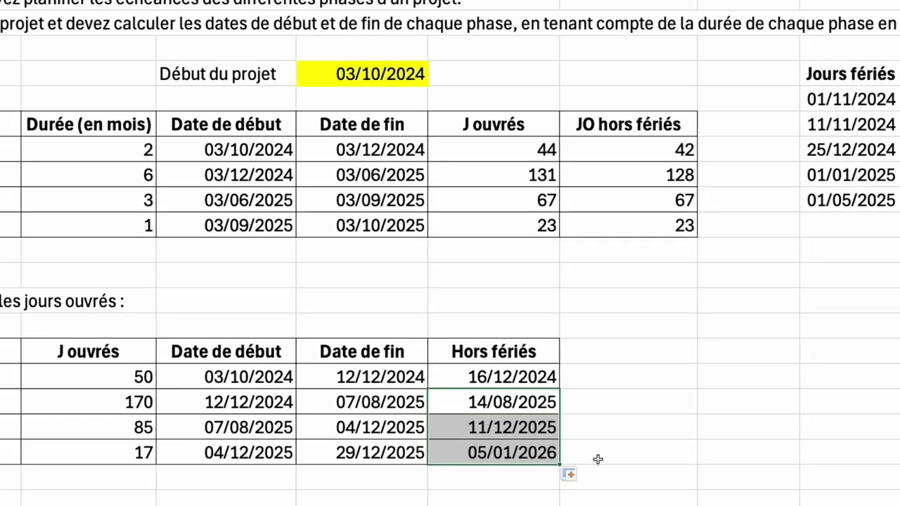
left_click(555, 475)
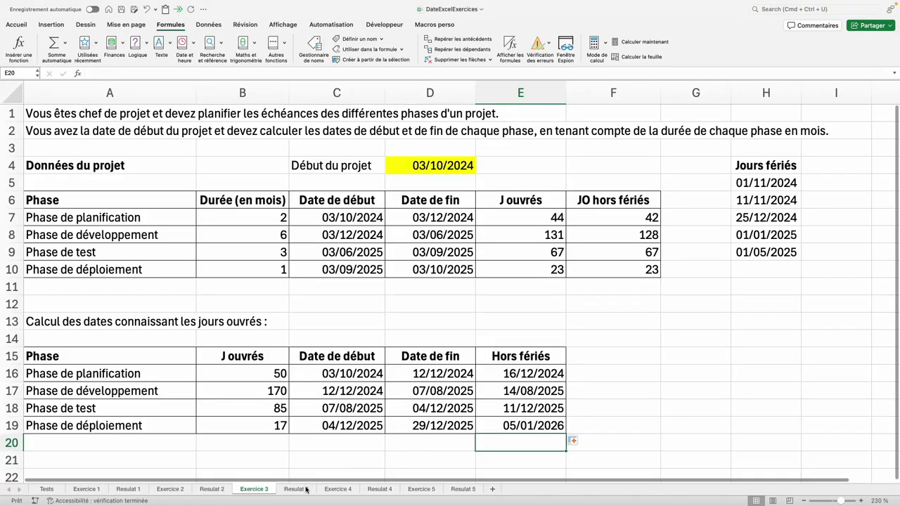
left_click(295, 488)
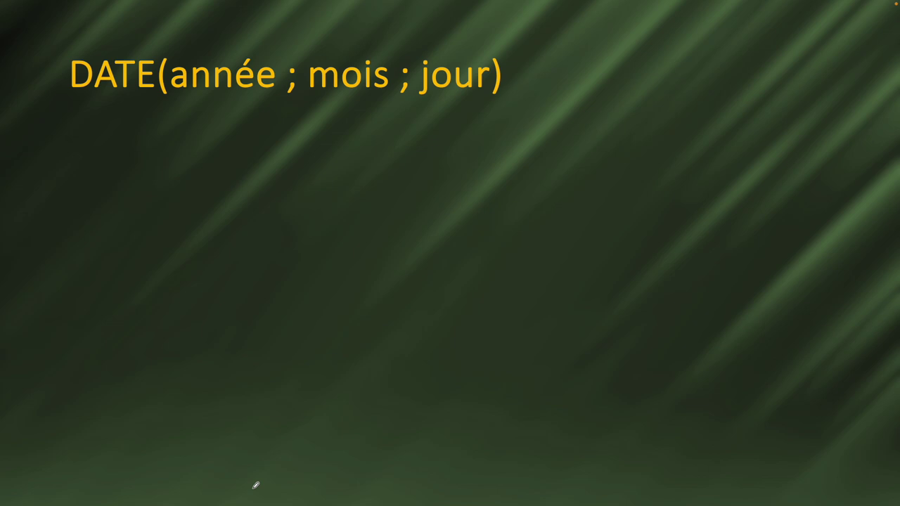
Step: Reveal the full-year calendar, leap-year rule and MOD test, underlining =MOD in yellow ink
key("Right")
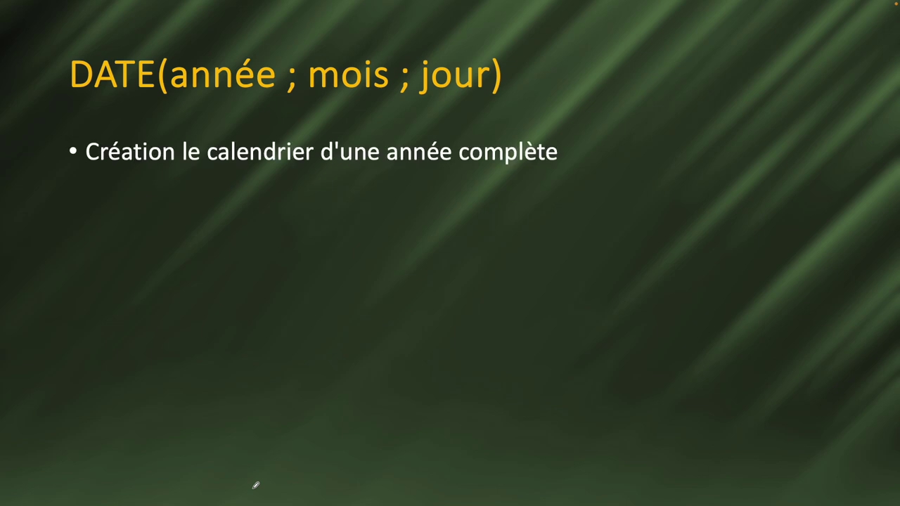
key("Right")
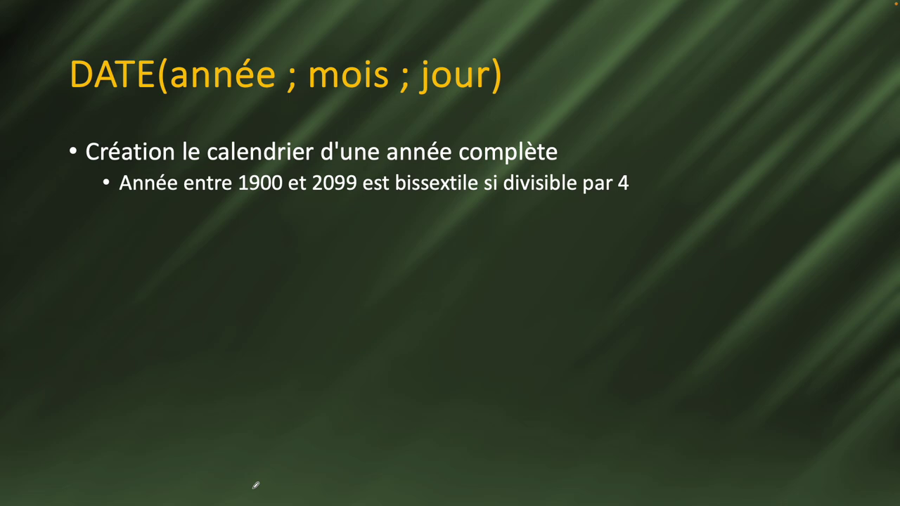
key("Right")
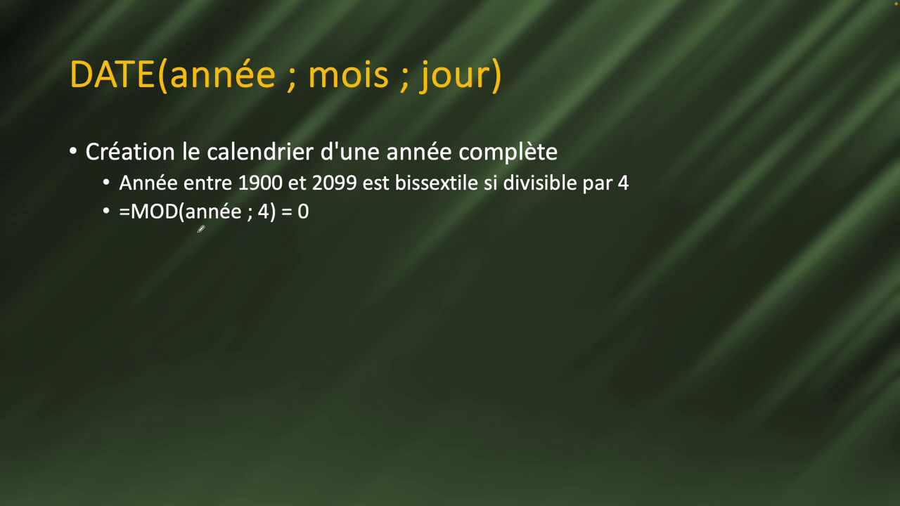
left_click(129, 231)
left_click_drag(129, 231, 269, 228)
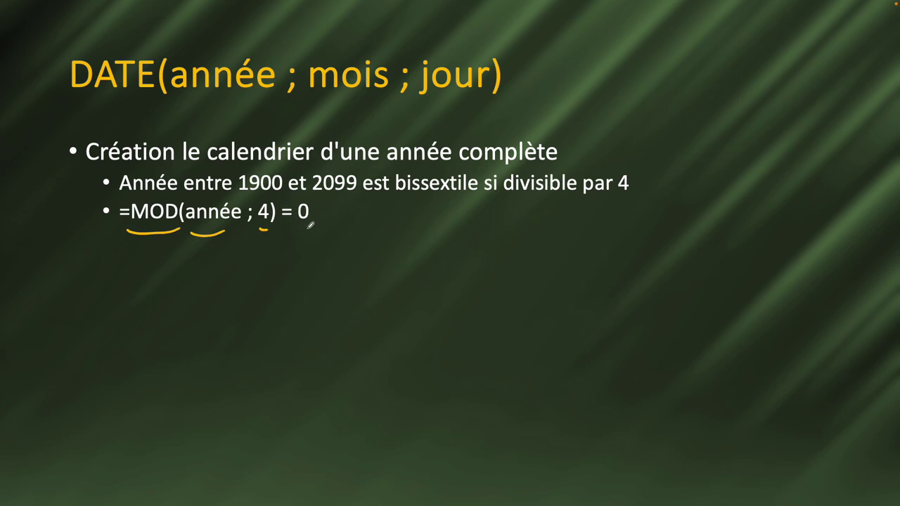
Step: Reveal Solution 1 with its 31-or-30 cells and February column test points
key("Right")
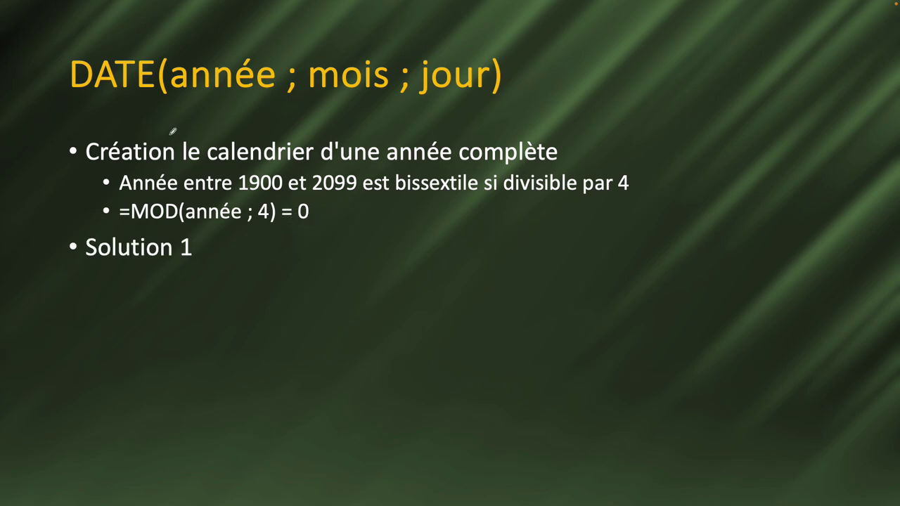
key("Right")
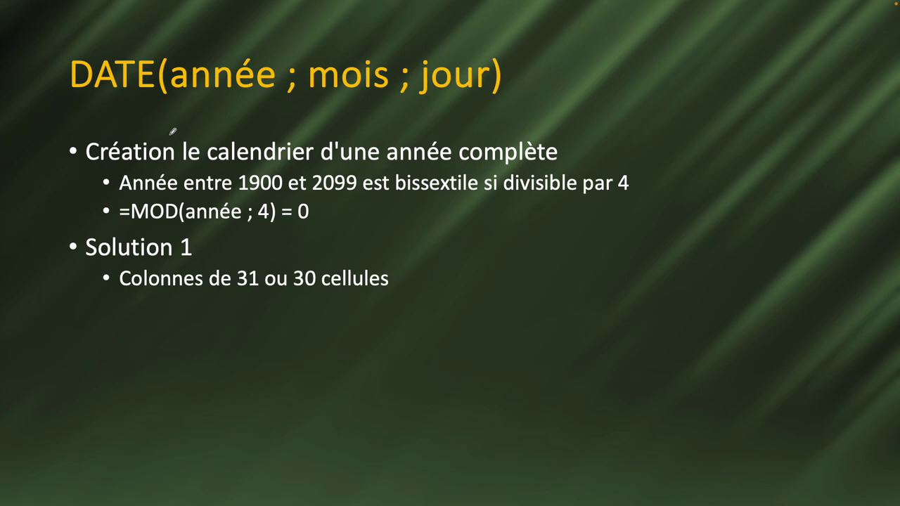
key("Right")
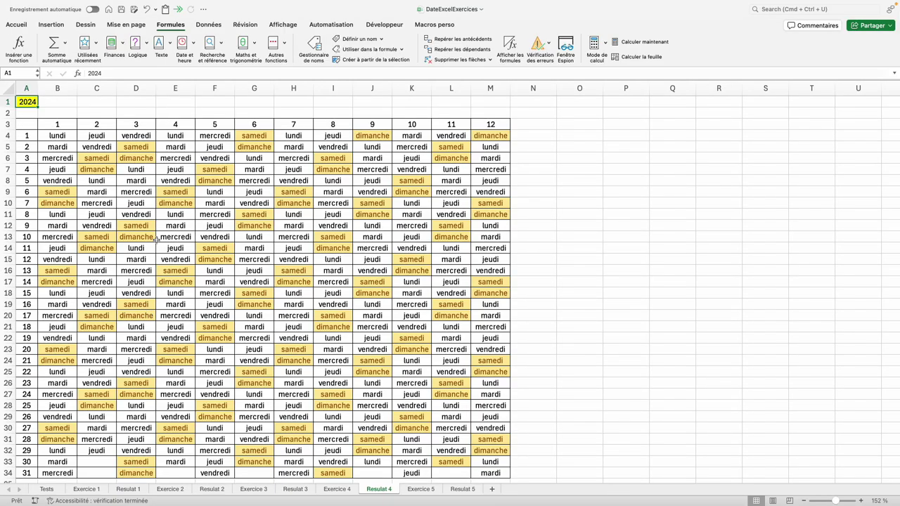
Step: Inspect the Resulat 4 calendar's month row, day column, year cell and a day's formula
left_click_drag(55, 124, 490, 125)
left_click_drag(29, 137, 29, 473)
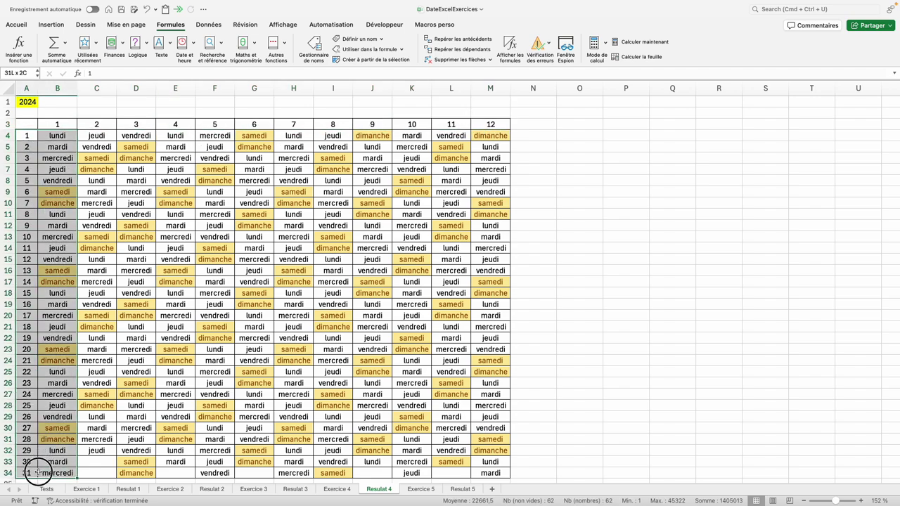
left_click(26, 103)
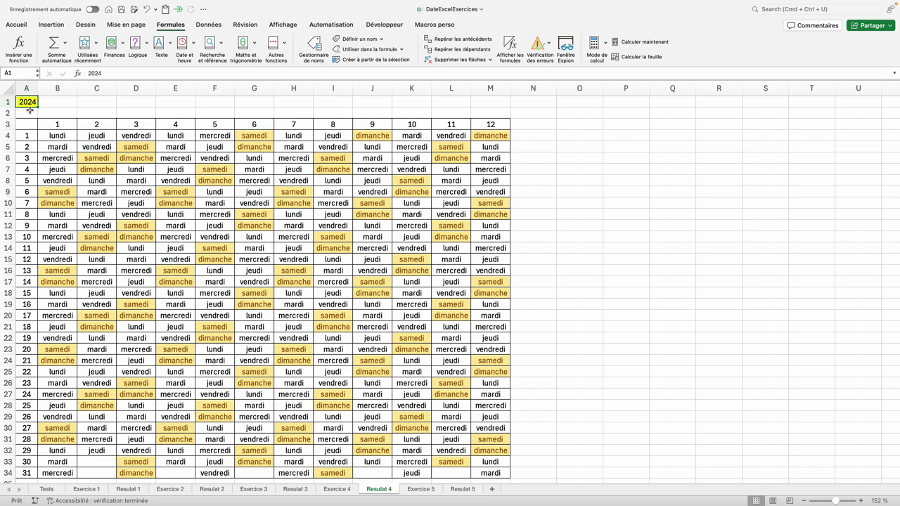
left_click(106, 451)
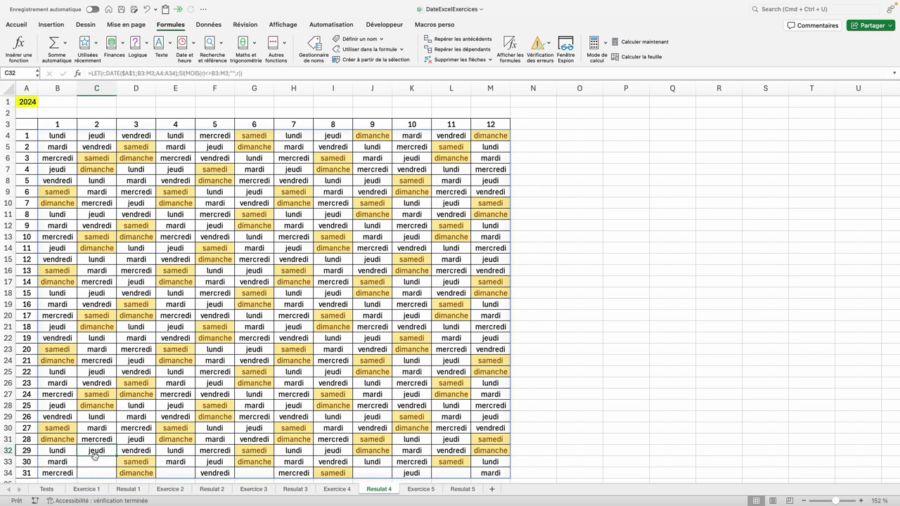
left_click(95, 456)
Step: Change the calendar year in A1 to 2025 and go to the Exercice 4 sheet
left_click(28, 102)
type("20")
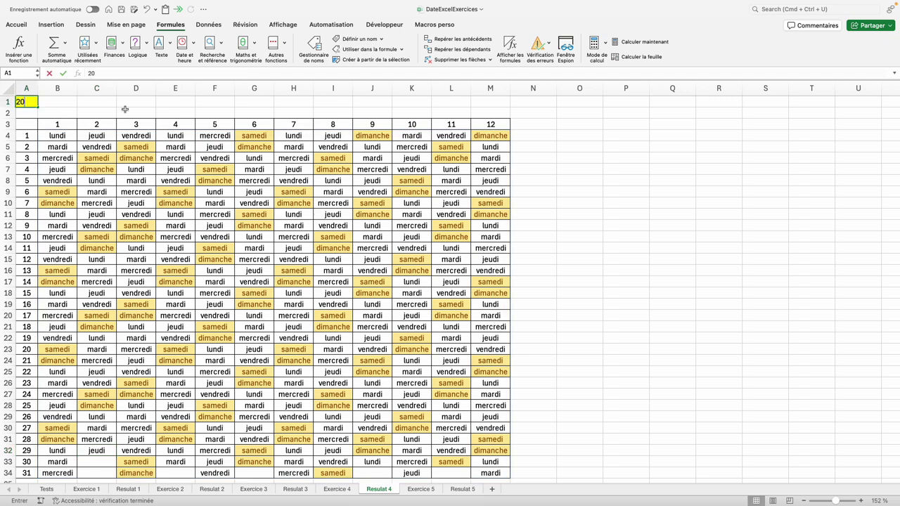
type("25")
key("Return")
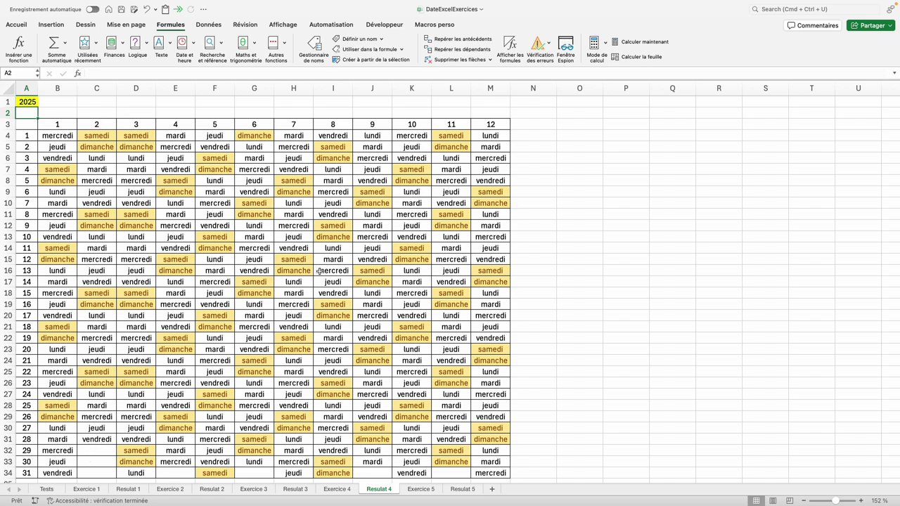
key("ctrl+Page_Up")
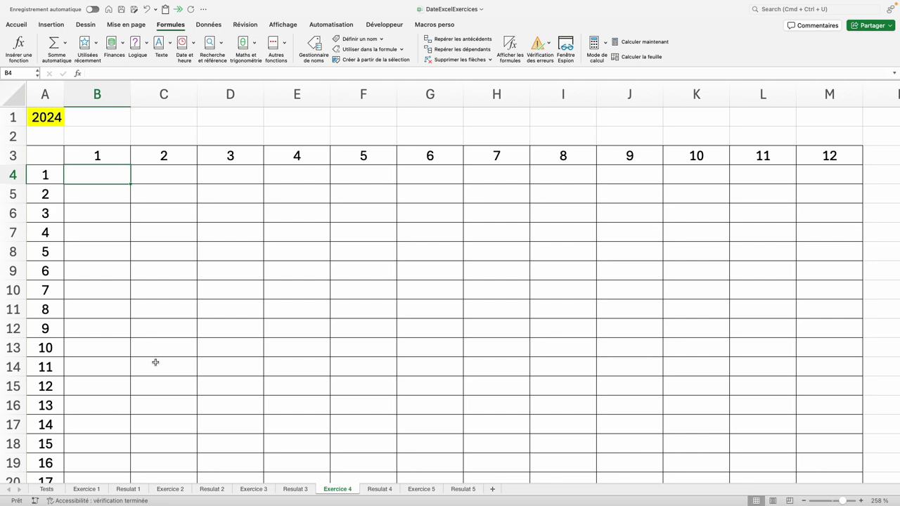
Step: Enter =DATE($A$1;B$3;$A4) in B4 with mixed references, showing 01/01/2024
type("=da")
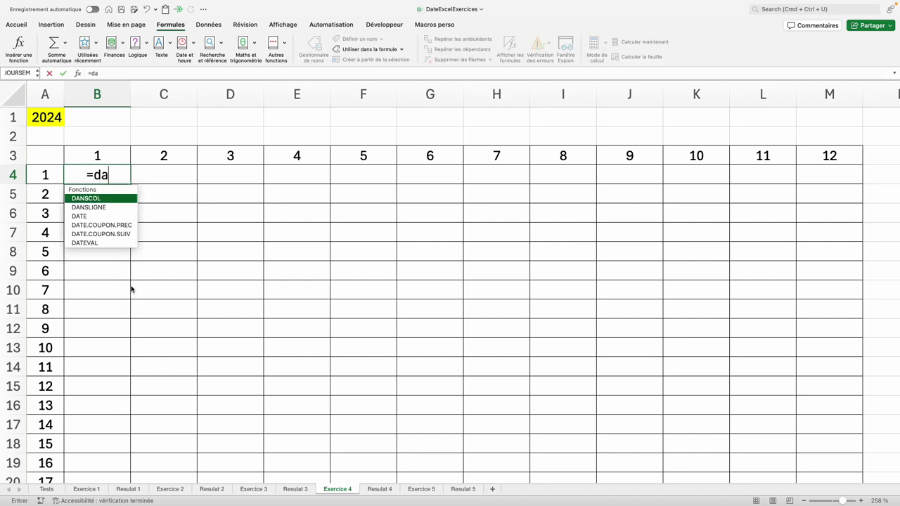
type("te(")
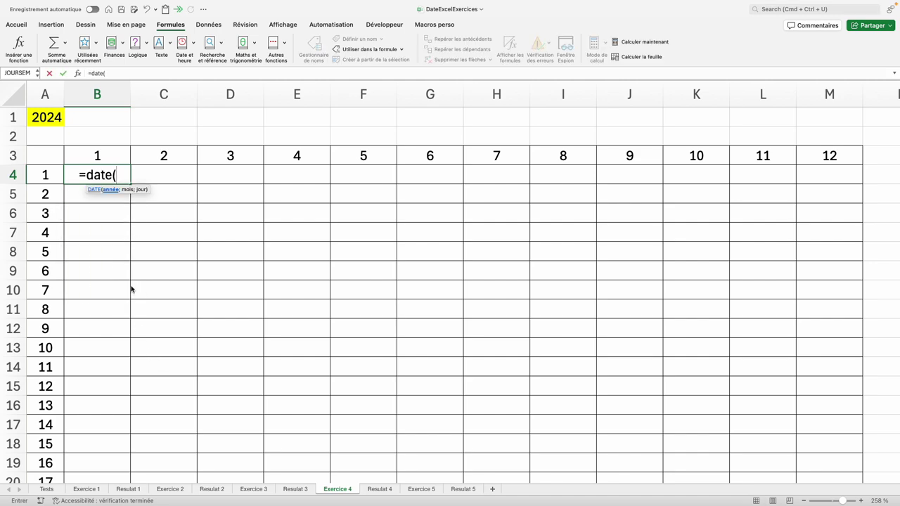
left_click(51, 120)
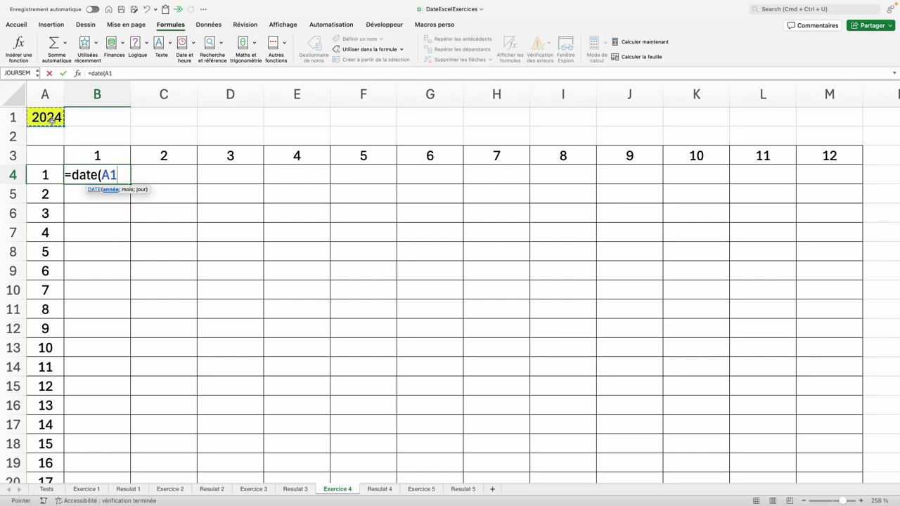
key("super+t")
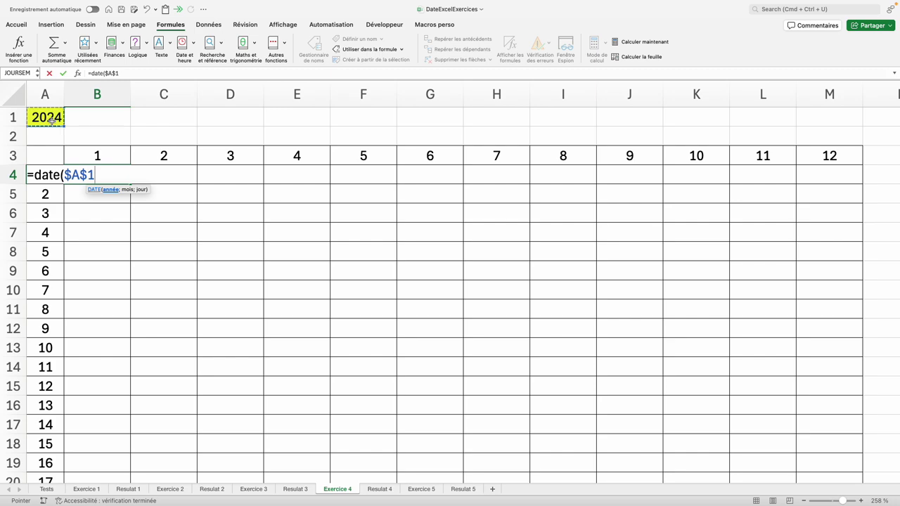
type(";")
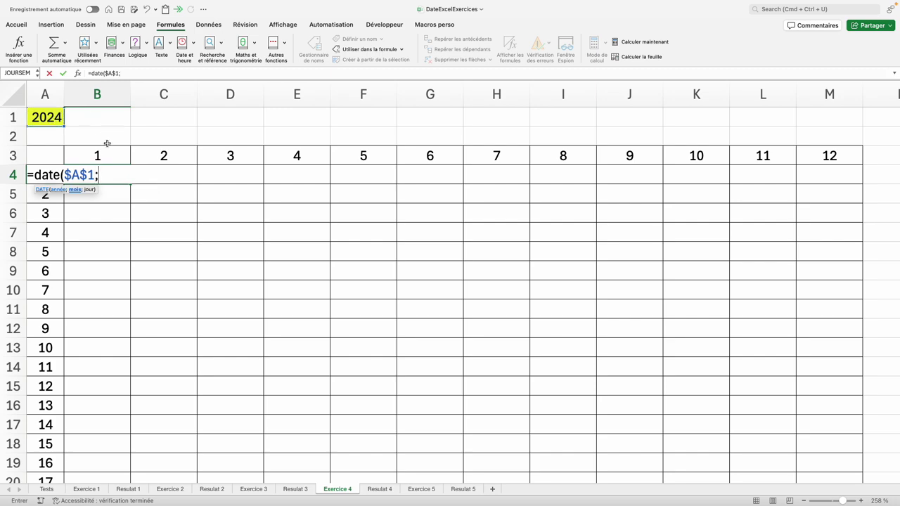
left_click(111, 158)
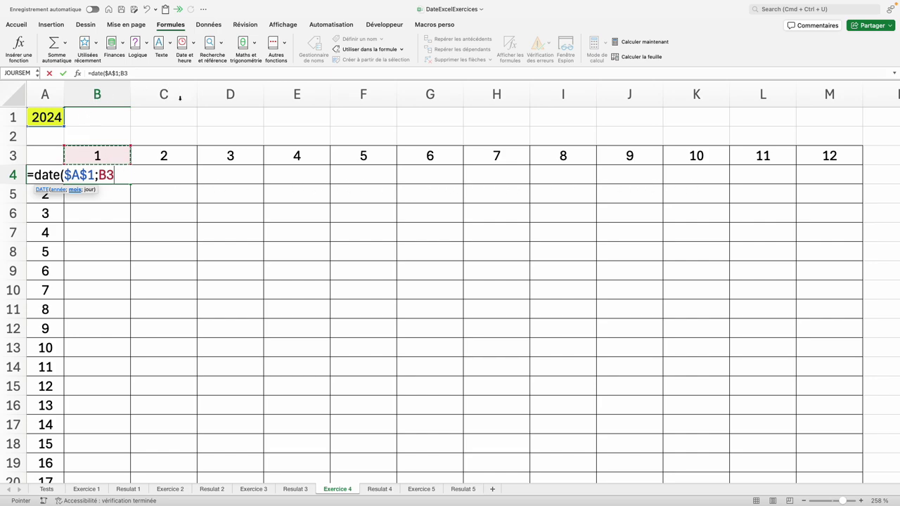
left_click(111, 182)
type("$")
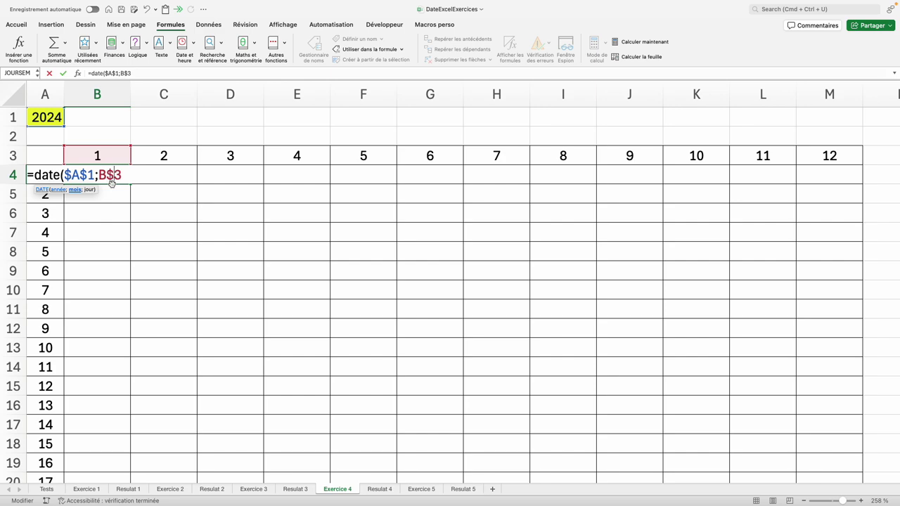
key("BackSpace")
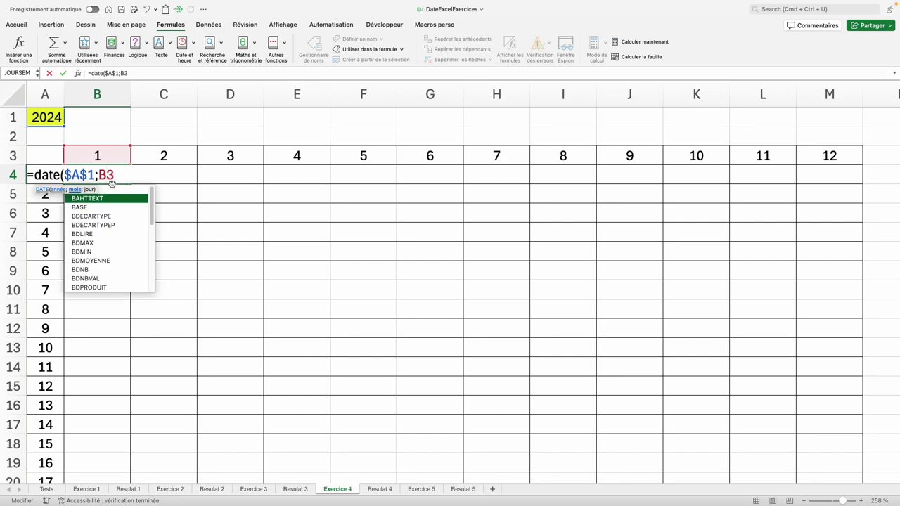
type("$3")
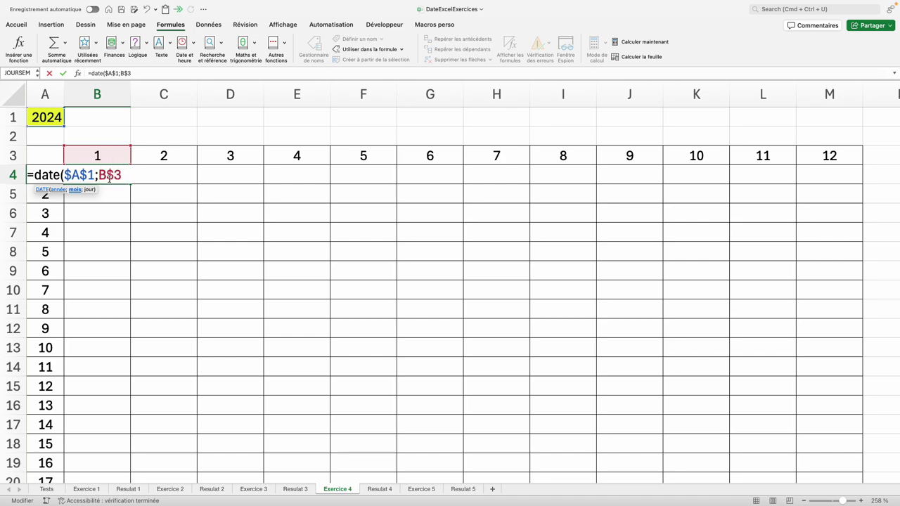
type(";")
type("A4")
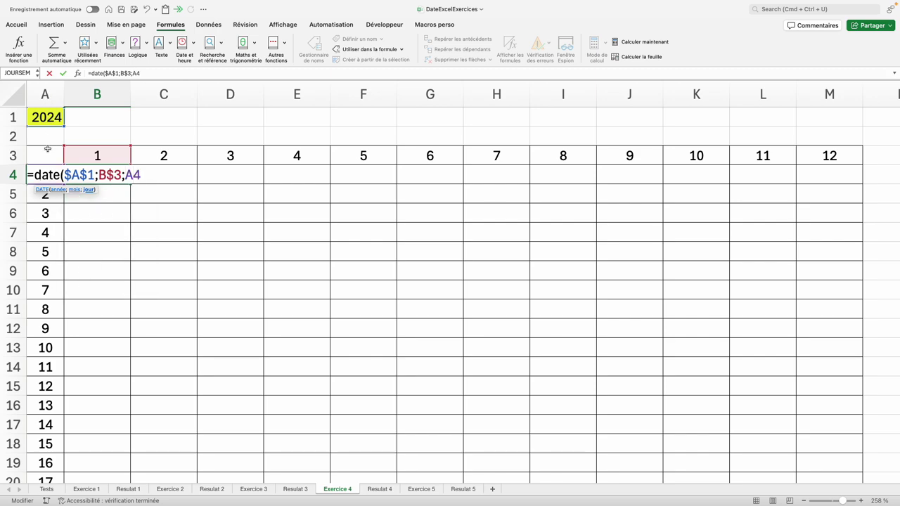
left_click(127, 175)
type("$A4")
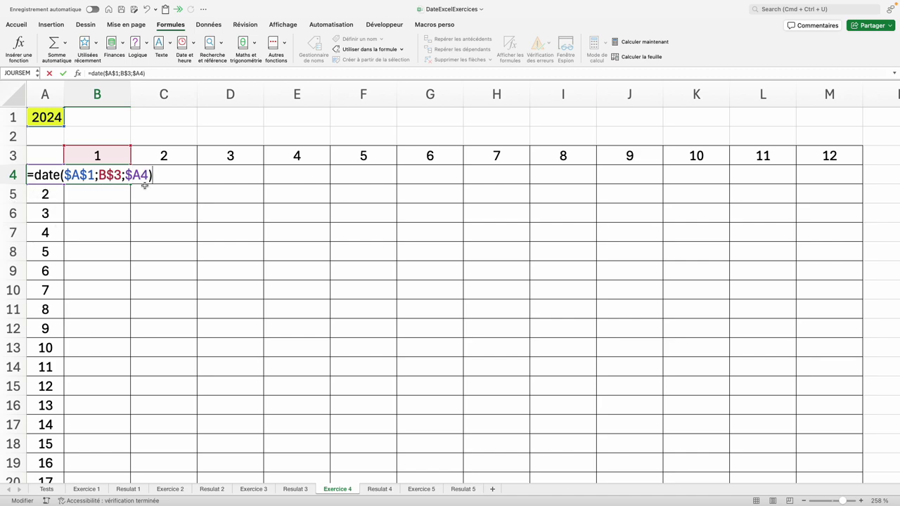
type(")")
key("Return")
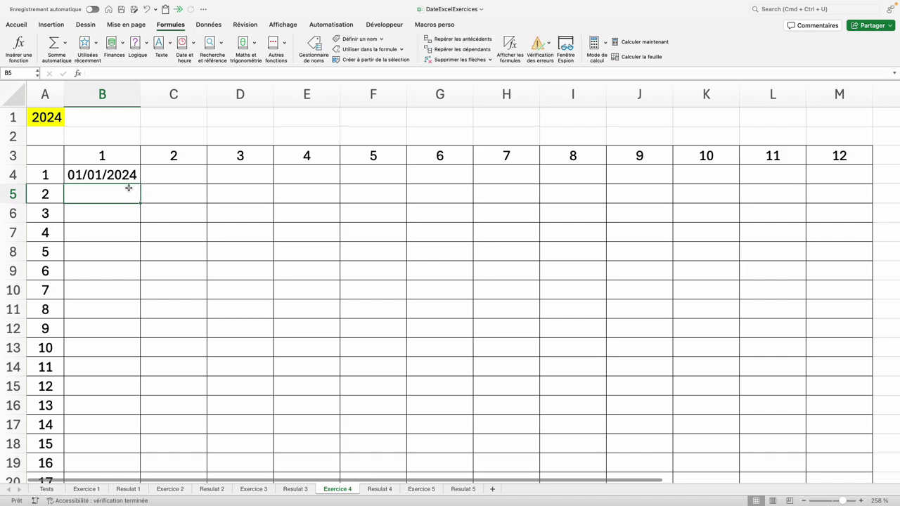
Step: Copy the B4 date formula into B4:F12 and widen columns C–F so dates display
left_click(124, 177)
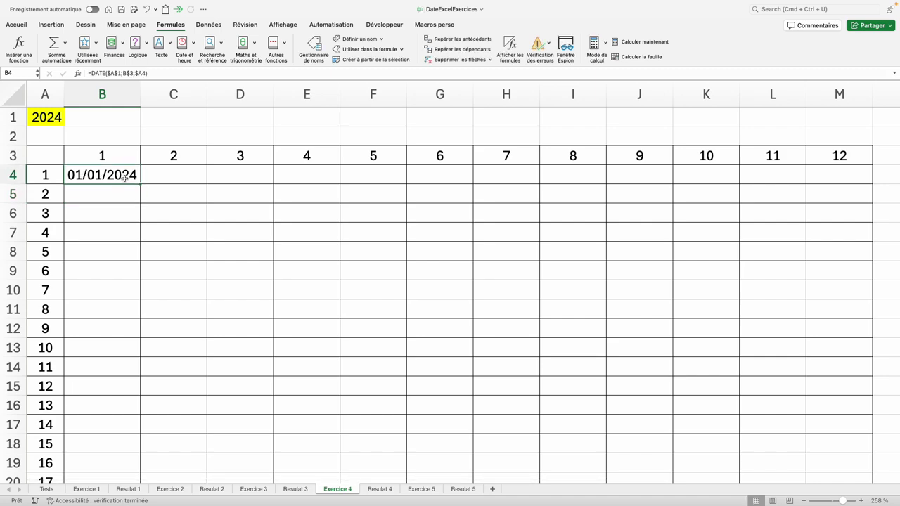
mouse_move(140, 184)
left_mouse_down()
mouse_move(130, 337)
mouse_move(403, 324)
mouse_move(361, 342)
left_mouse_up()
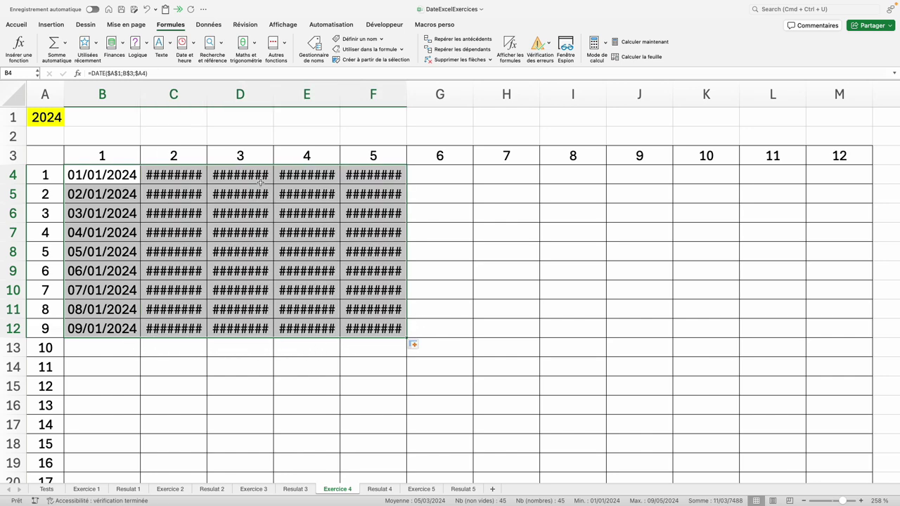
left_click_drag(173, 93, 364, 94)
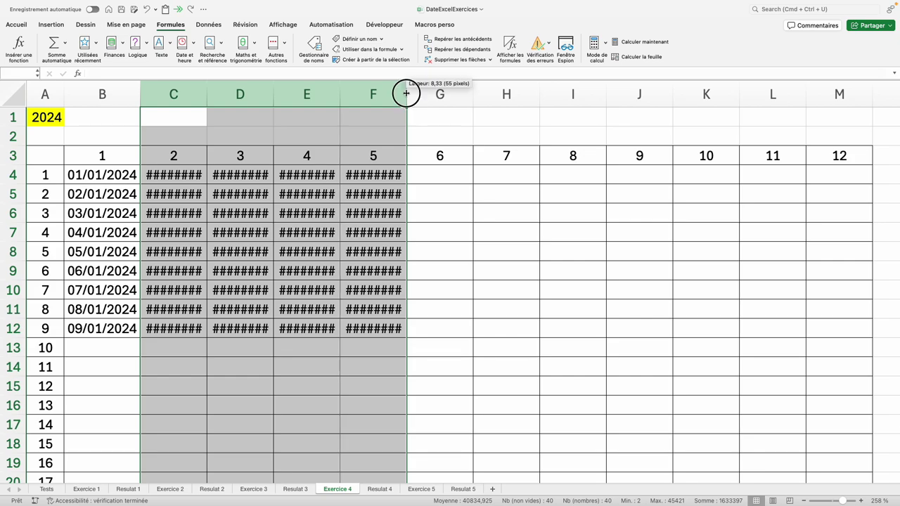
left_click_drag(412, 94, 445, 94)
left_click(254, 270)
Step: Extend the date formulas across the grid down to row 34
left_click(398, 274)
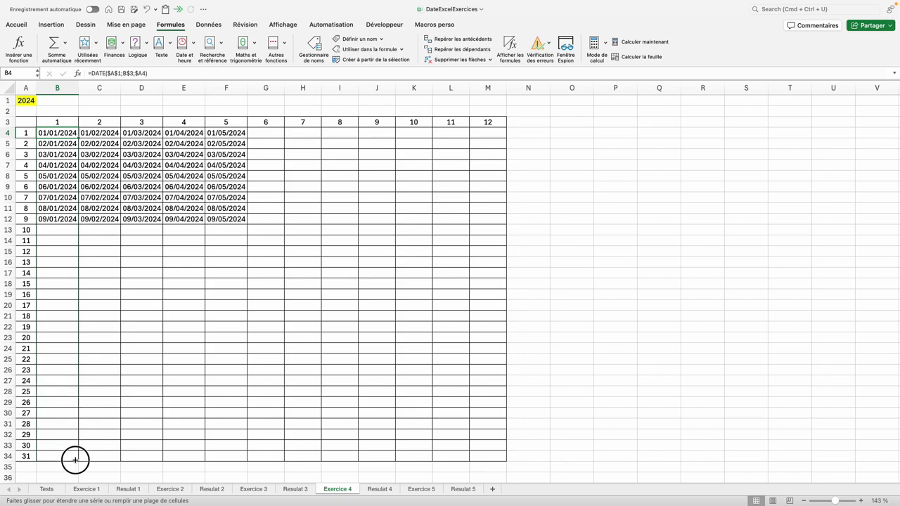
mouse_move(77, 137)
left_mouse_down()
mouse_move(78, 468)
mouse_move(498, 469)
left_mouse_up()
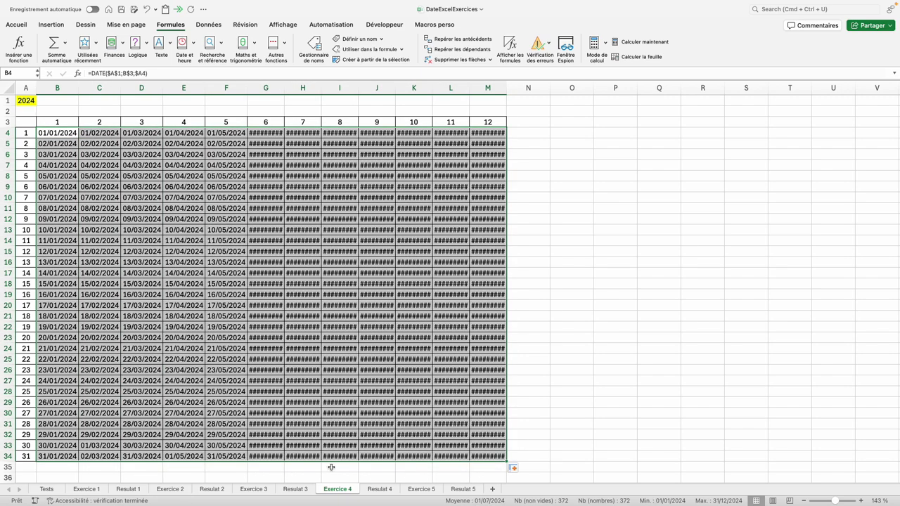
left_click_drag(103, 436, 103, 455)
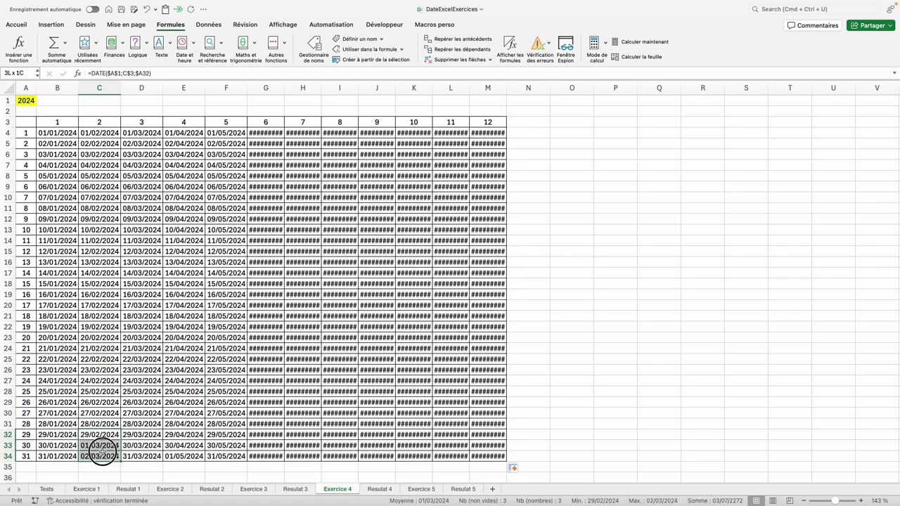
Step: Clear the overflow dates in C32:C34, E34, G34, J34 and L34, and widen columns G–M
key("Delete")
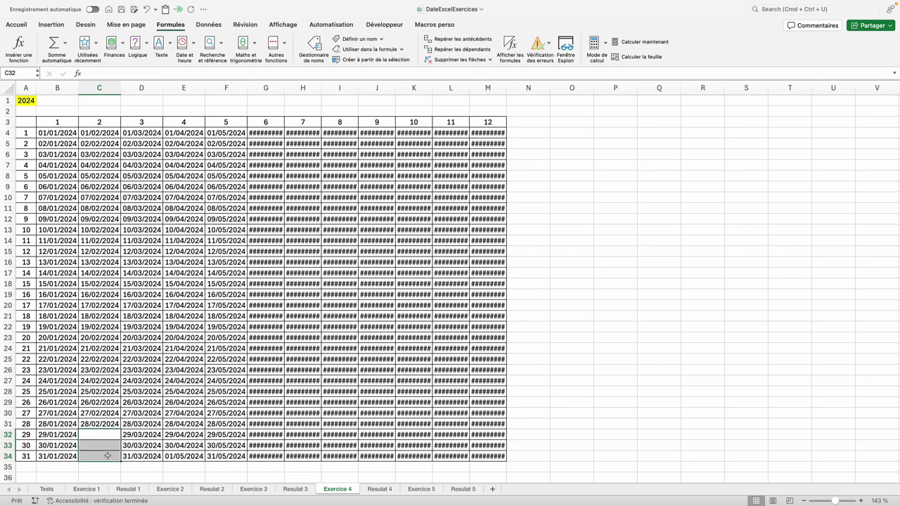
left_click(181, 456)
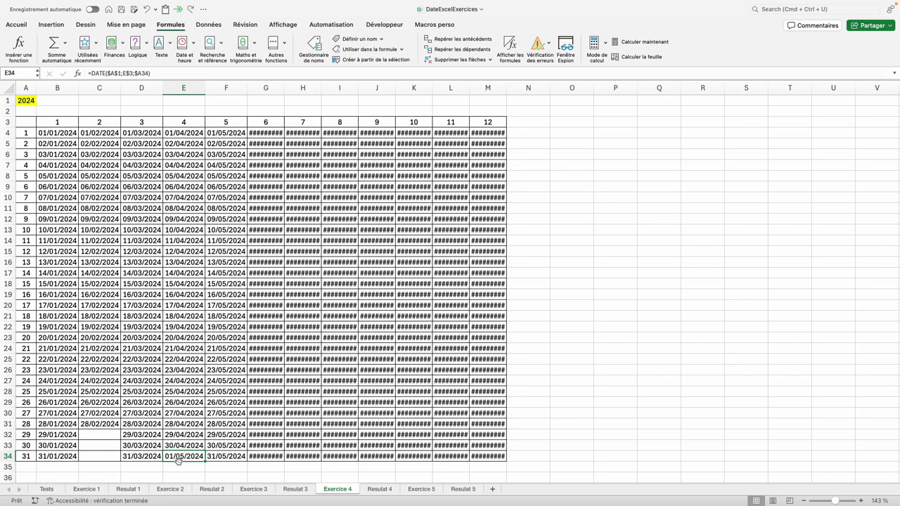
left_click_drag(178, 459, 353, 464)
key("Delete")
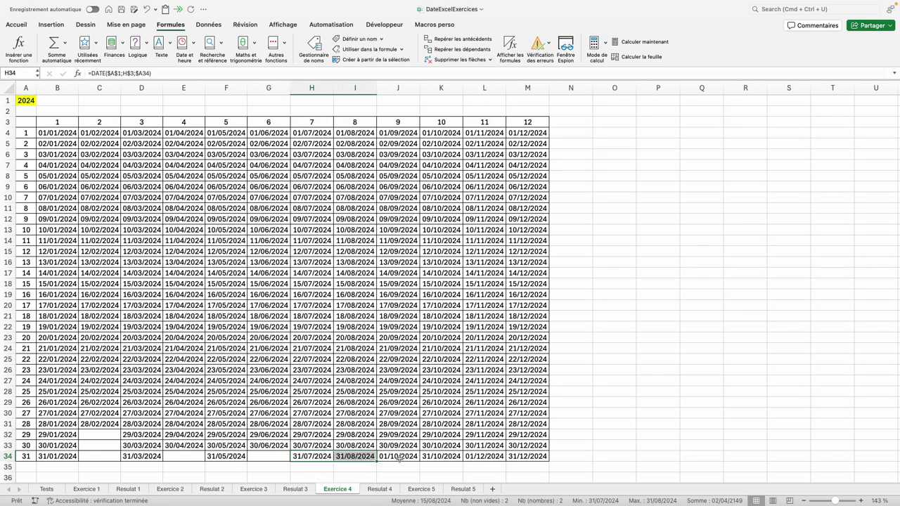
left_click(395, 458)
key("Delete")
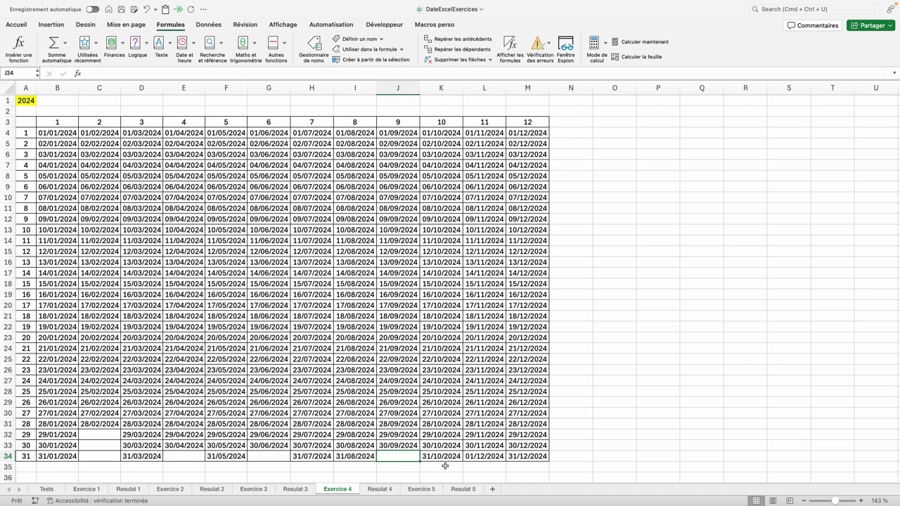
left_click(481, 457)
key("Delete")
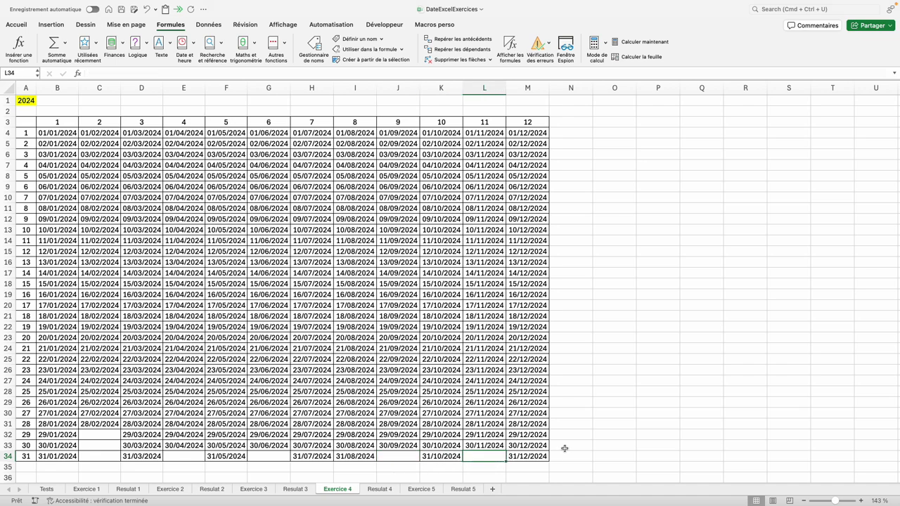
Step: Change the calendar year in A1 to 2025
key("ctrl+Home")
type("20")
key("Return")
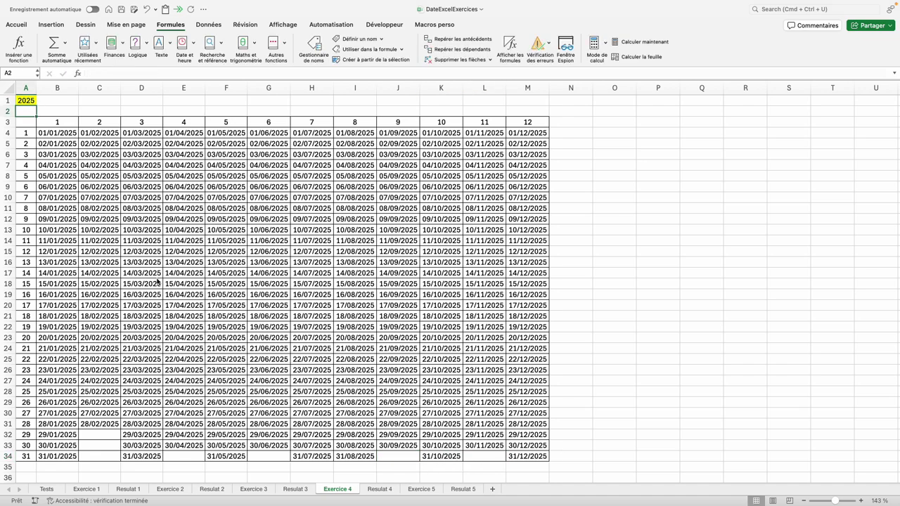
left_click(95, 434)
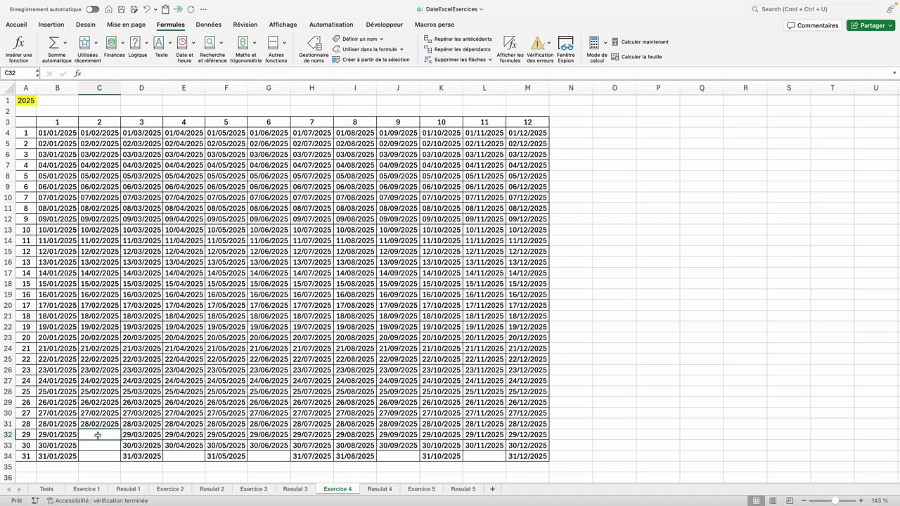
Step: Enter the leap-year formula =SI(MOD(A1;4)=0;DATE(A1;2;29);"") in C32
scroll(97, 434, "up", 5)
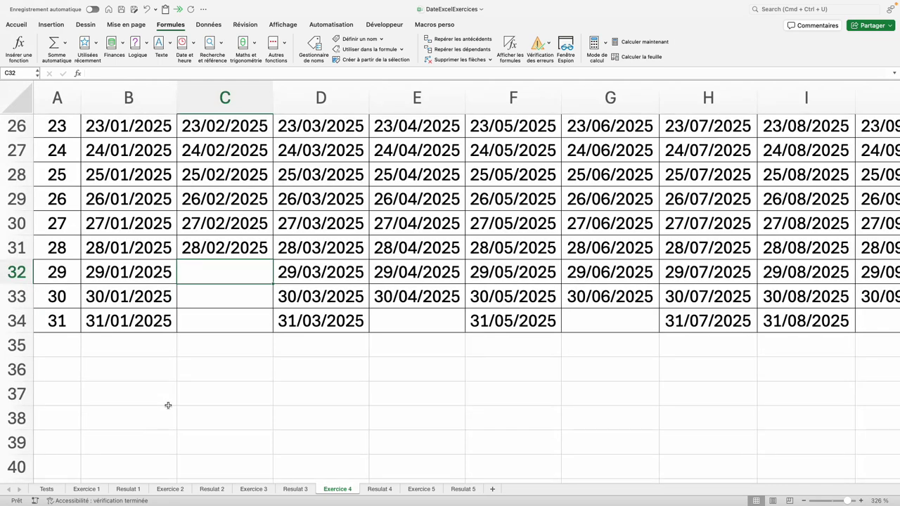
type("=si")
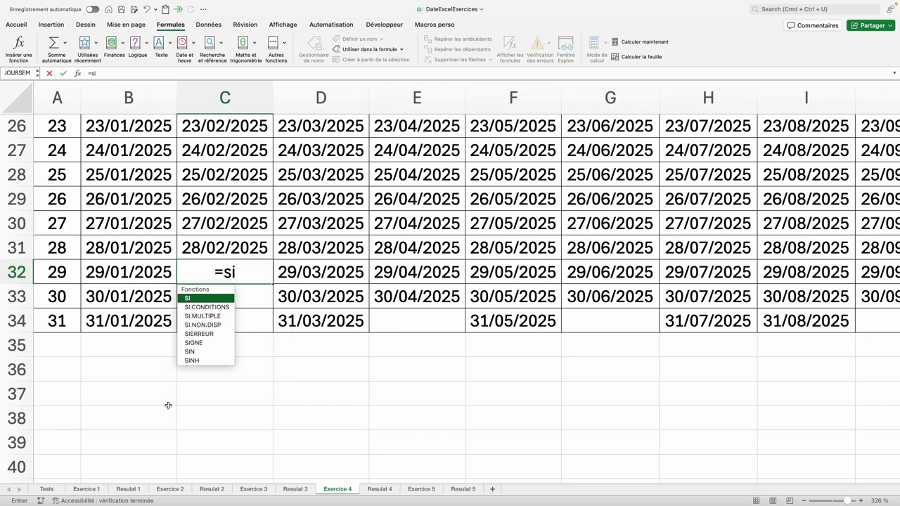
type("(")
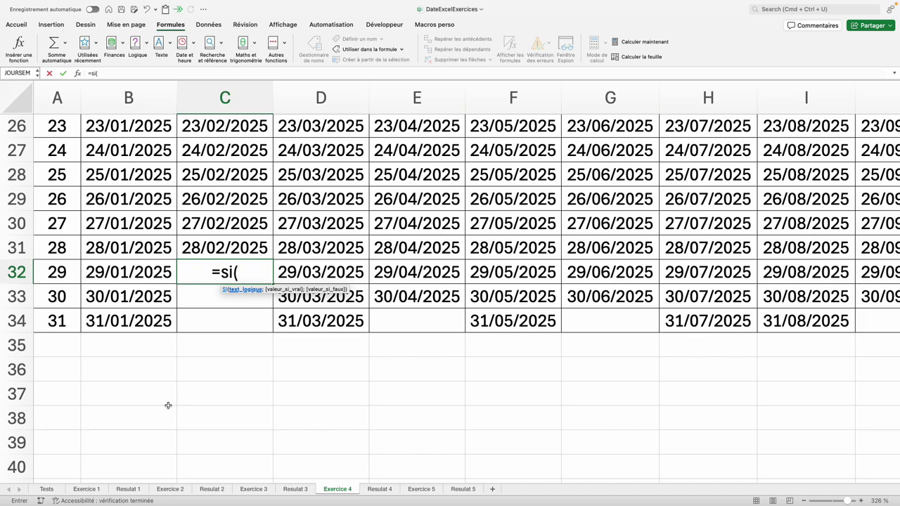
type("mod(")
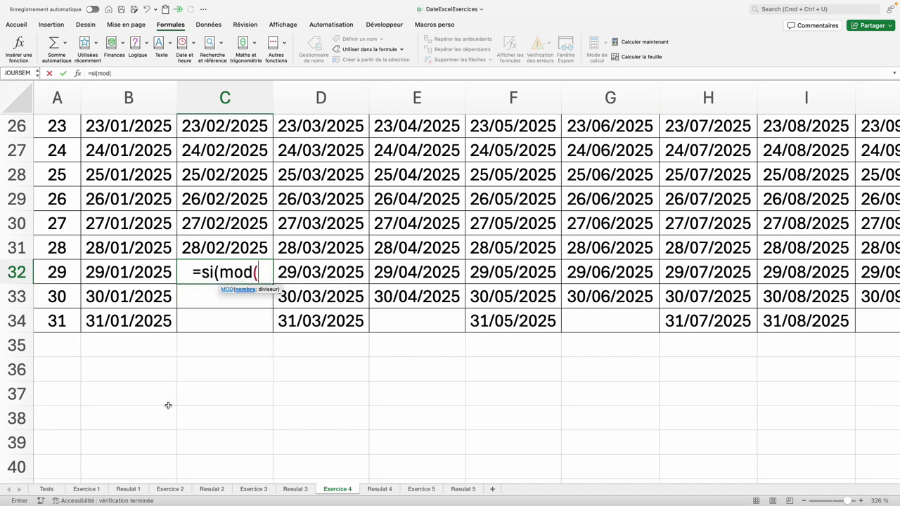
scroll(81, 224, "up", 5)
scroll(82, 223, "up", 10)
left_click(56, 126)
scroll(56, 127, "down", 5)
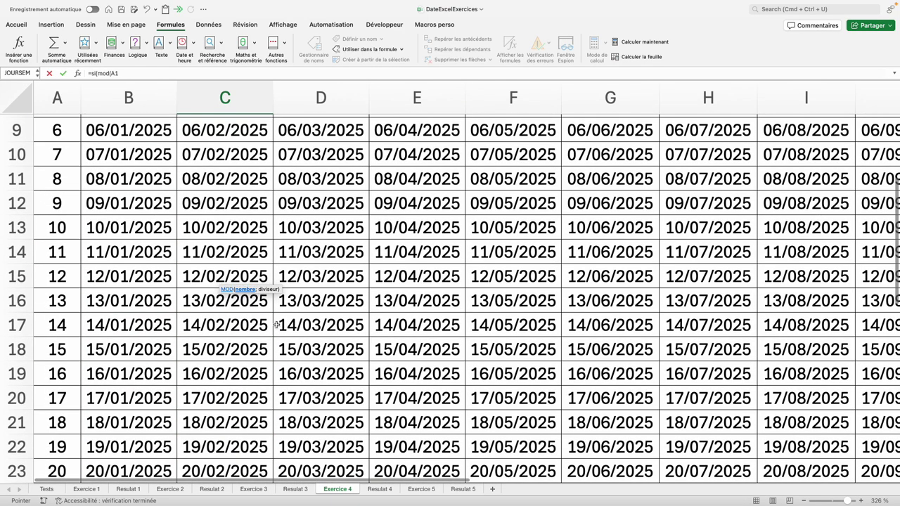
scroll(141, 210, "down", 8)
type(";4)")
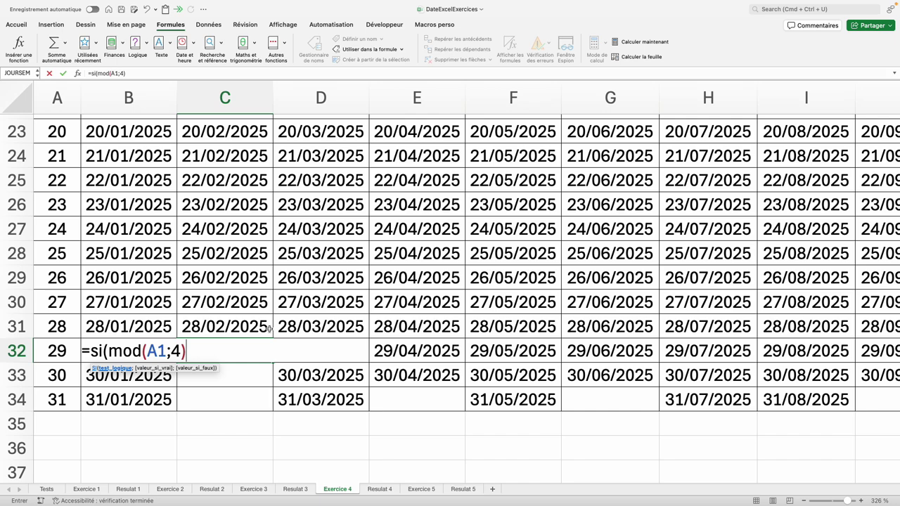
type("=0;")
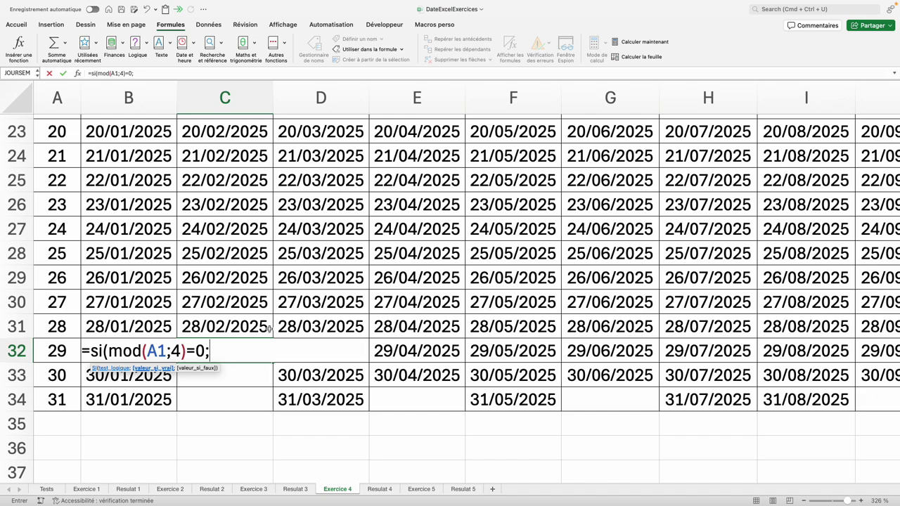
type("date(")
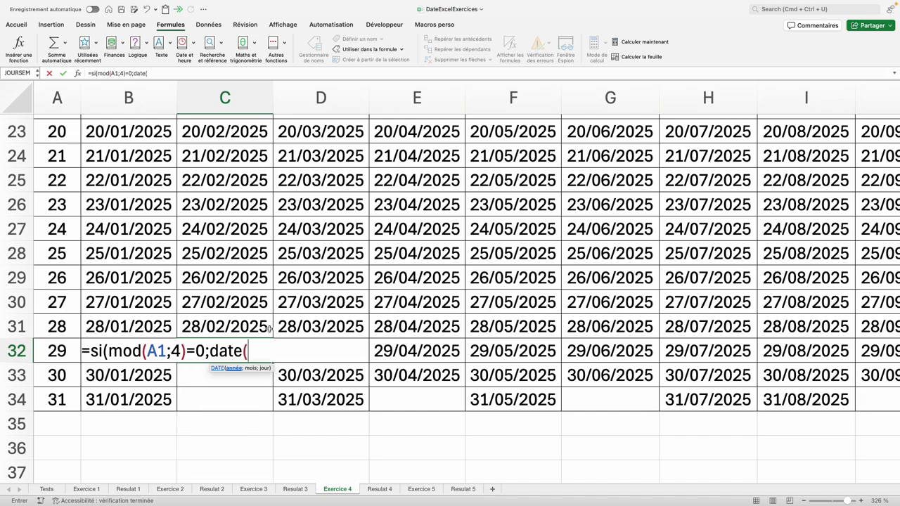
scroll(160, 260, "up", 5)
scroll(161, 260, "up", 8)
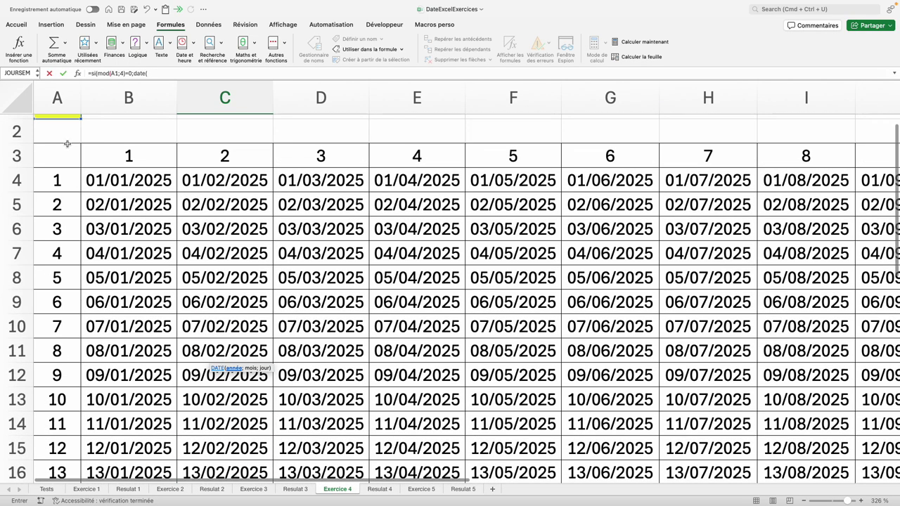
left_click(61, 130)
scroll(266, 389, "down", 5)
scroll(266, 389, "down", 5)
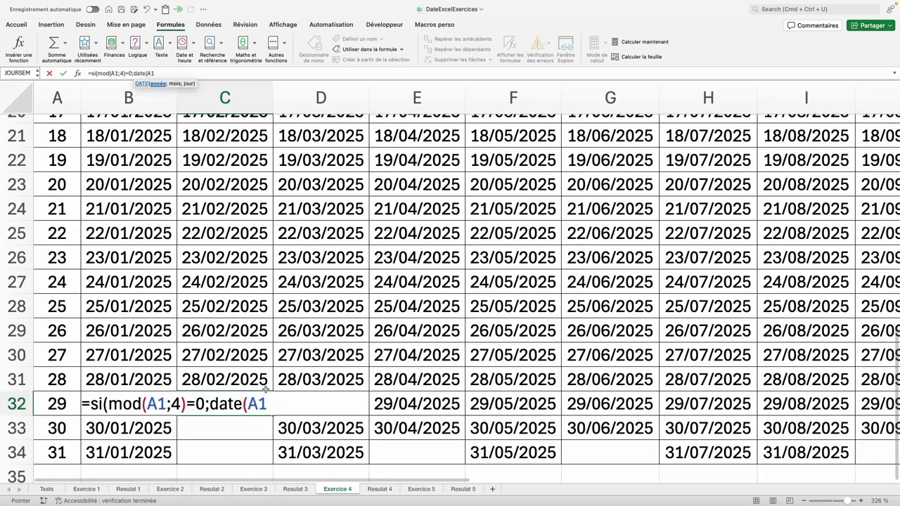
type(";2")
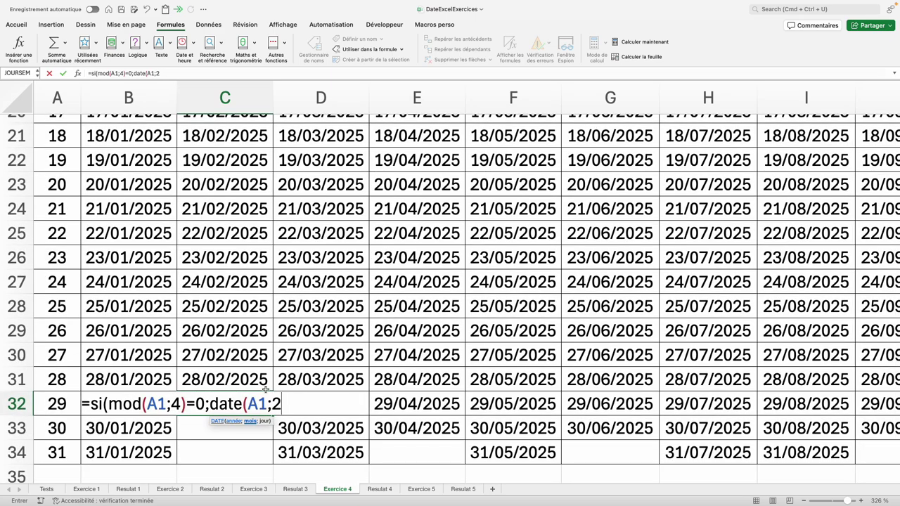
type(";29)")
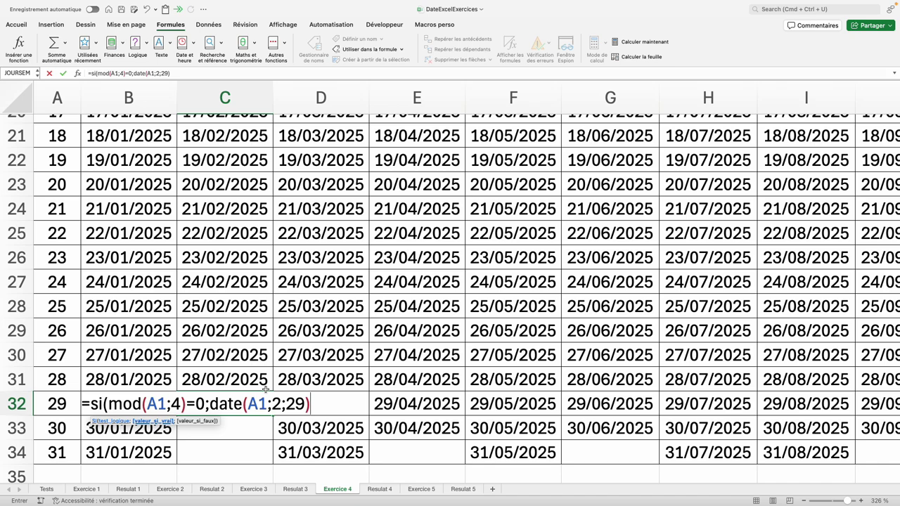
type(";")
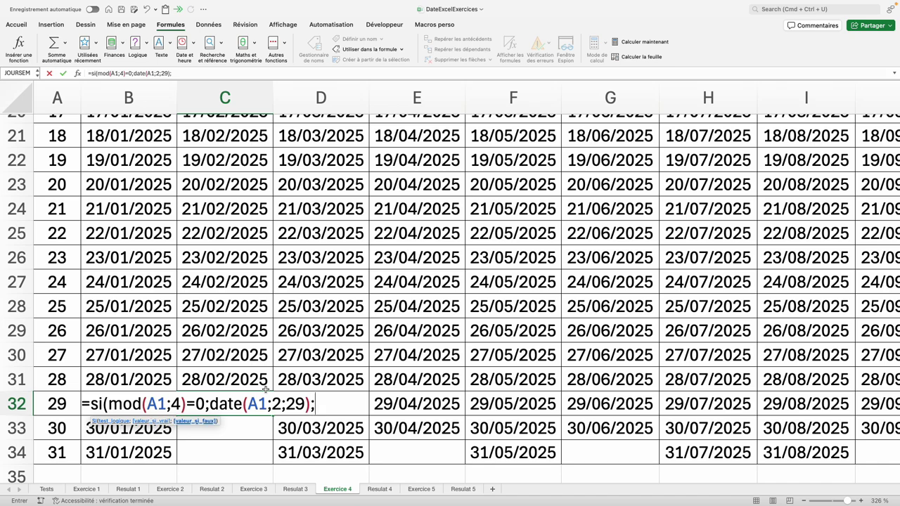
type("\"\"")
type(")")
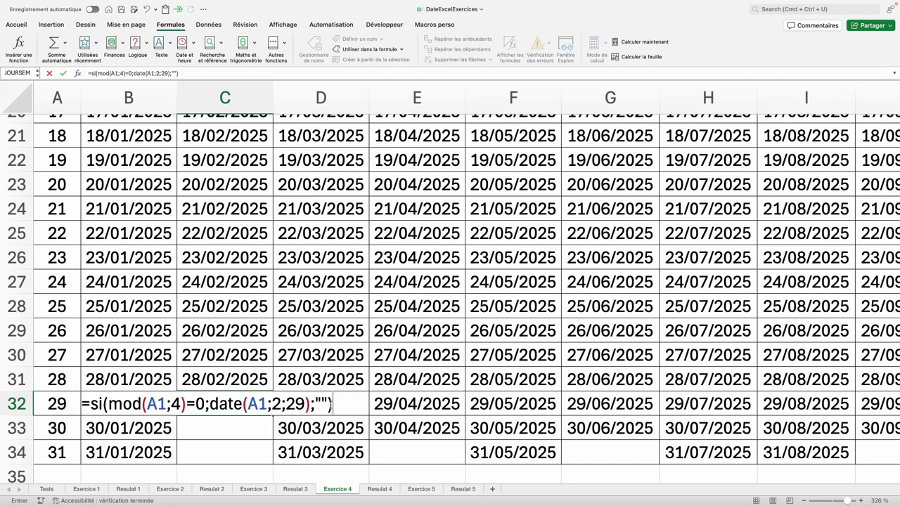
key("Return")
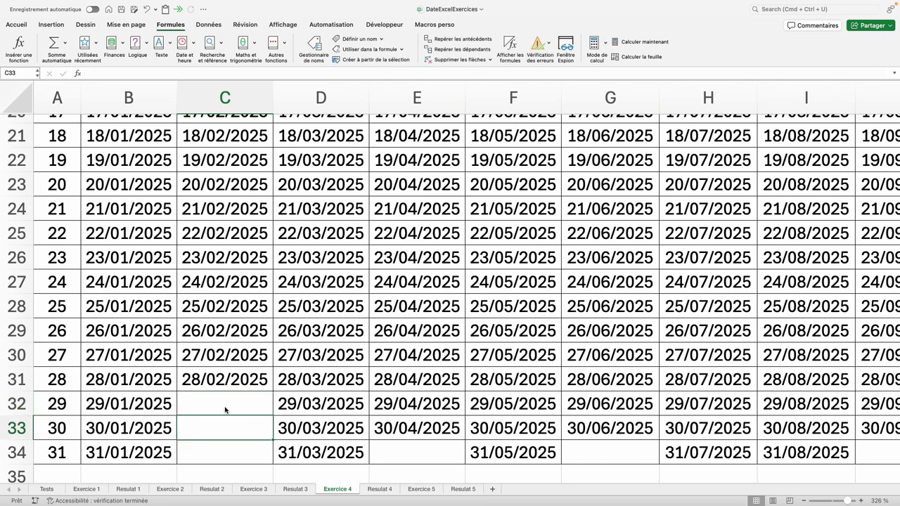
Step: Set the year in A1 to 2024 so 29/02/2024 appears
scroll(219, 401, "down", 5)
key("ctrl+Home")
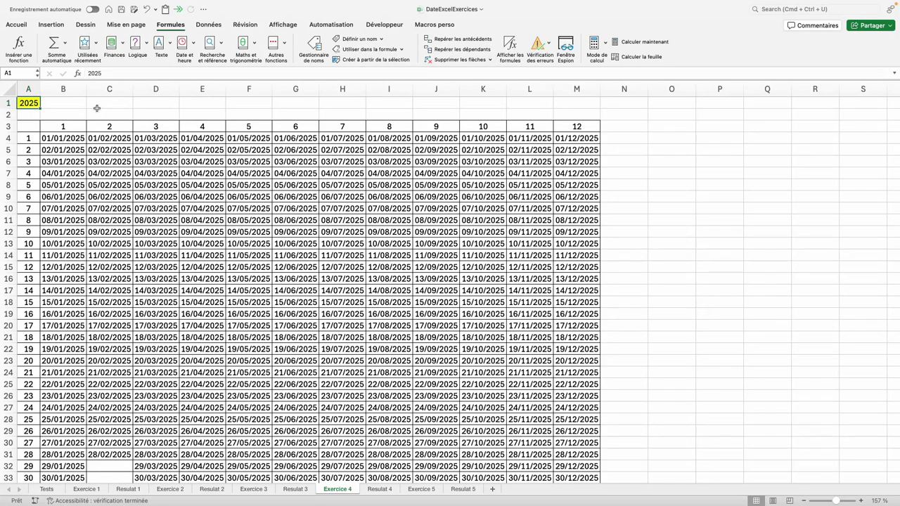
type("2024")
key("Return")
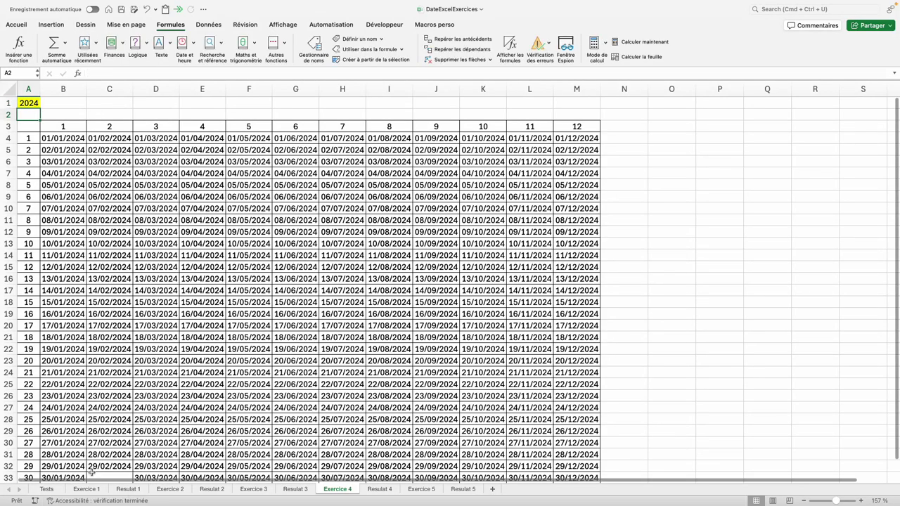
left_click(62, 138)
Step: Apply the custom number format jjjj to B4:M34 so dates display as weekday names
scroll(90, 267, "down", 3)
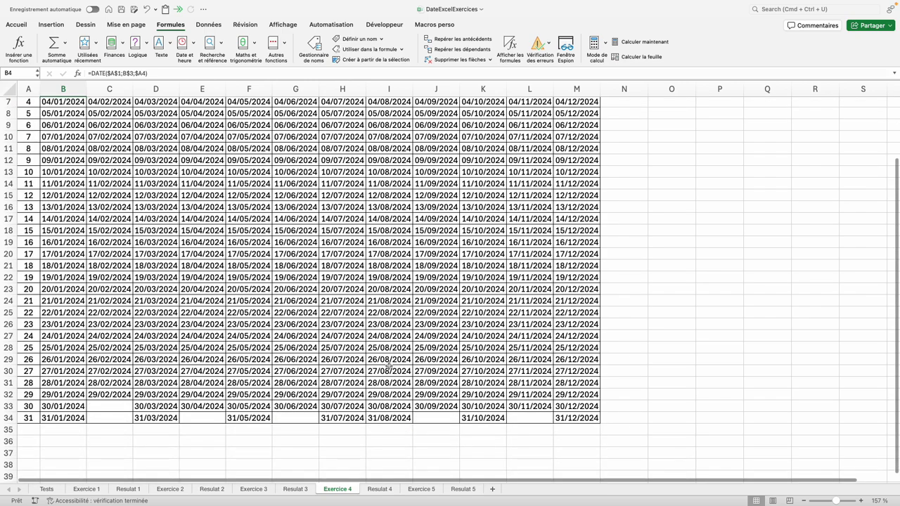
left_click(591, 418, "shift")
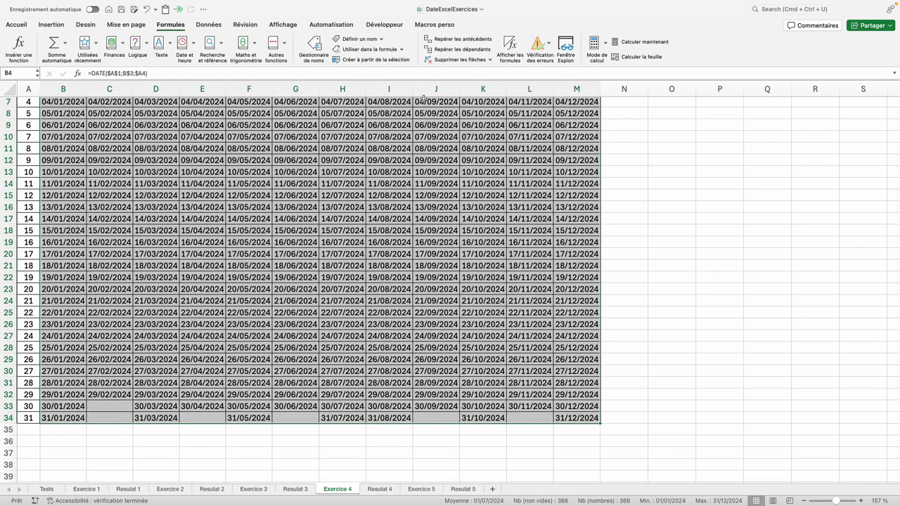
left_click(16, 24)
left_click(440, 41)
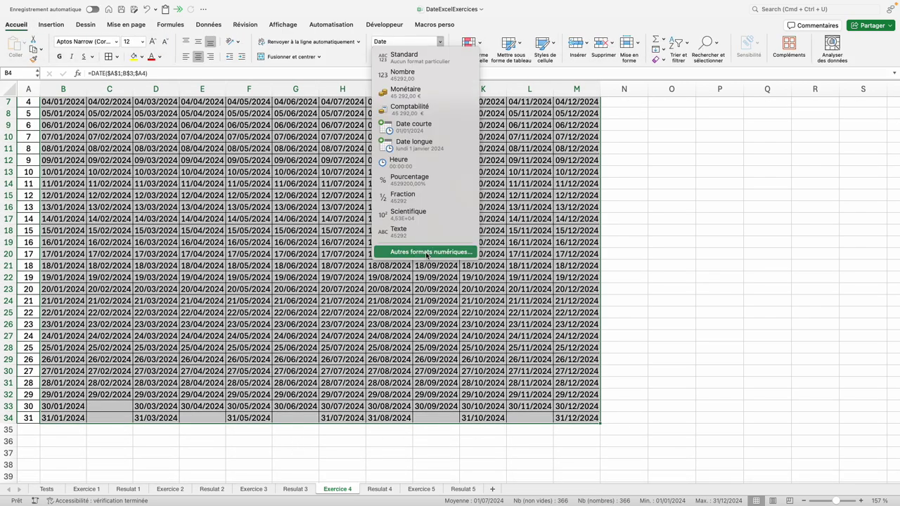
left_click(426, 256)
left_click(348, 202)
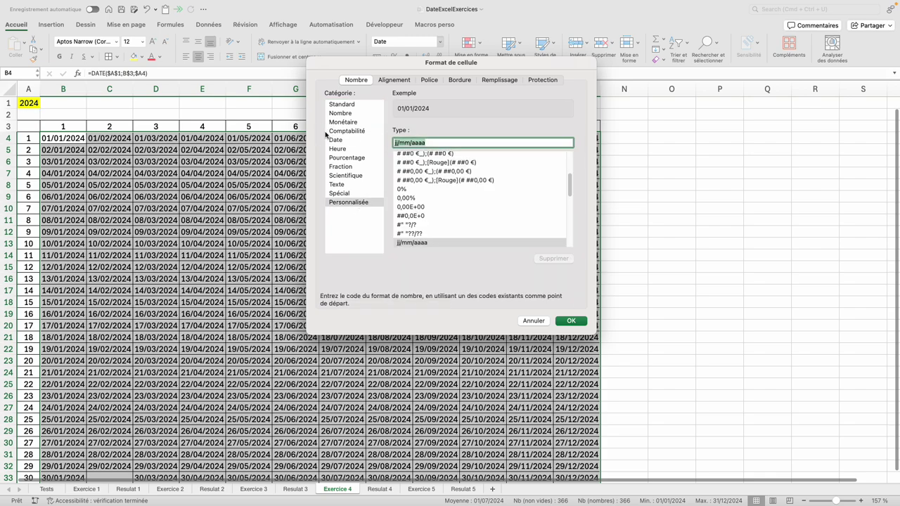
type("jjjj")
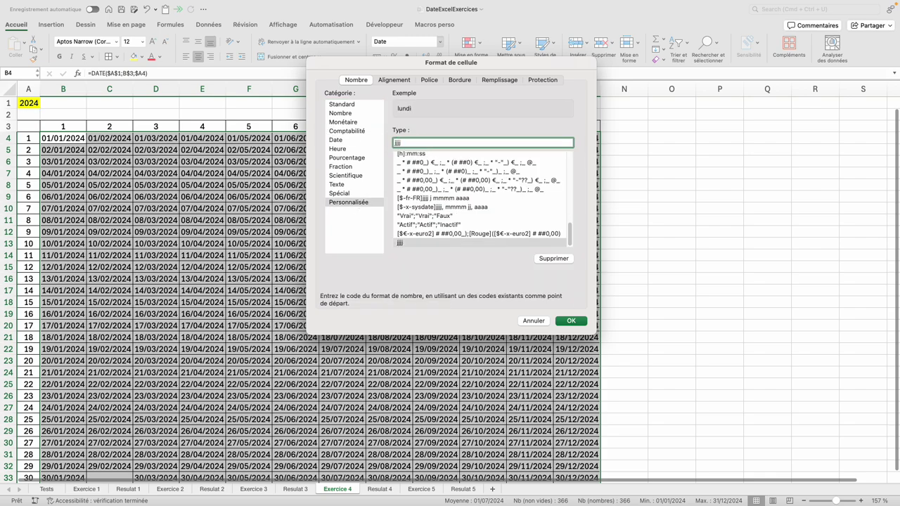
left_click(579, 320)
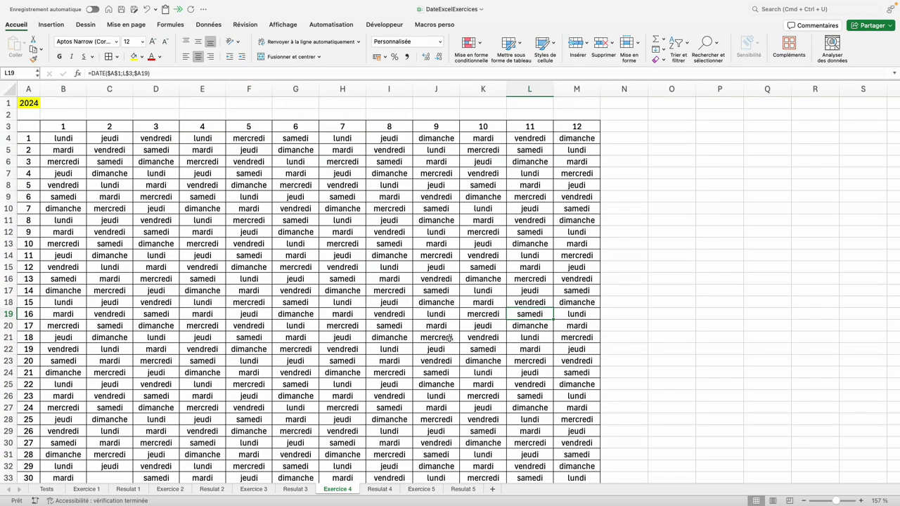
left_click_drag(63, 197, 63, 209)
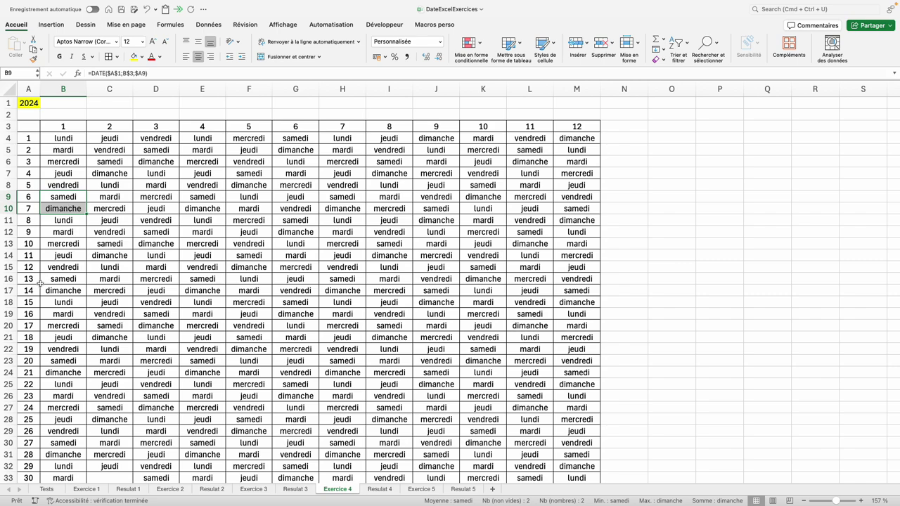
left_click(64, 139)
scroll(373, 305, "down", 3)
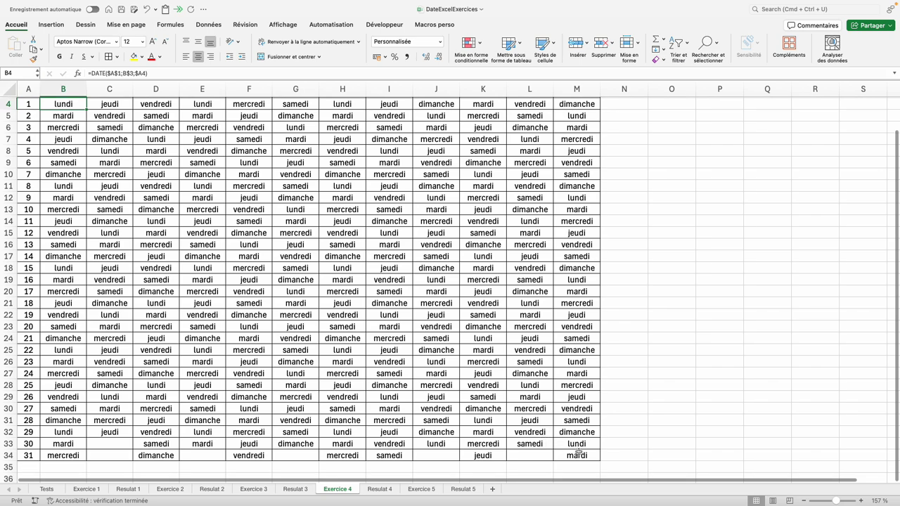
Step: Start a new formula-based conditional formatting rule on B4:M34
left_click(576, 455, "shift")
scroll(336, 428, "up", 2)
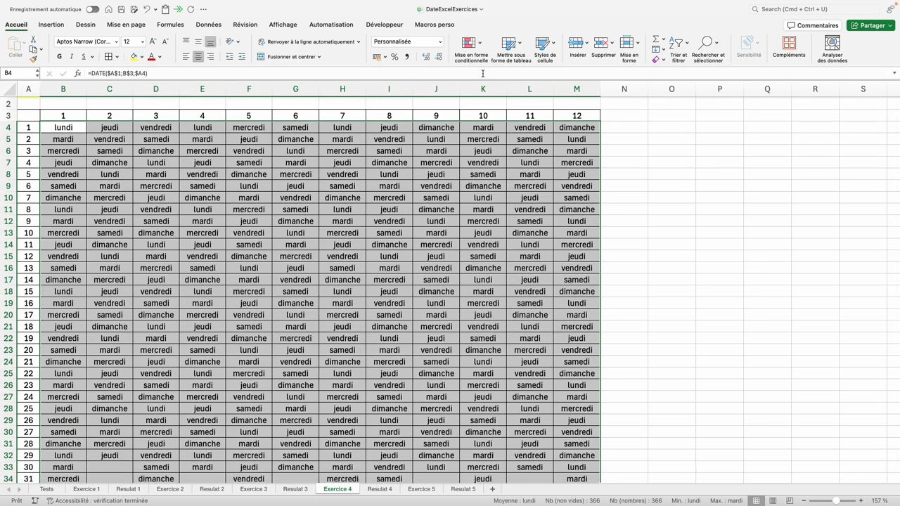
left_click(481, 46)
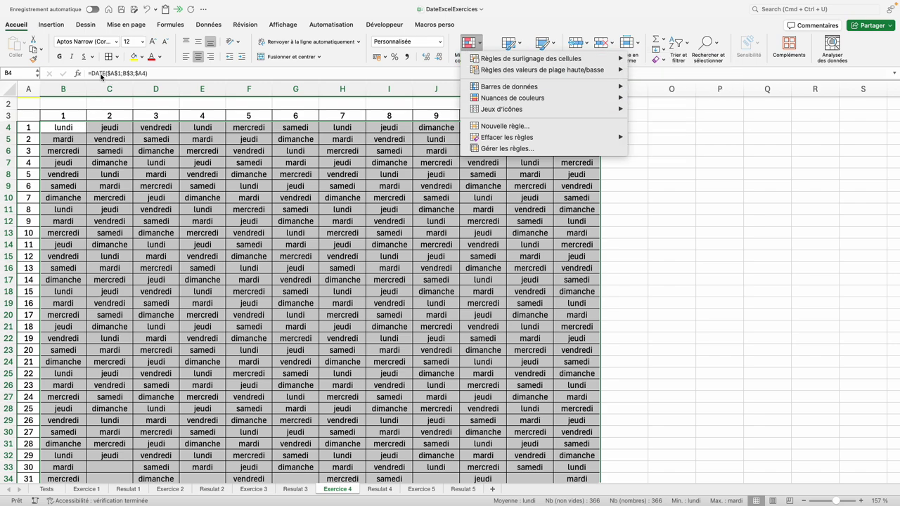
mouse_move(530, 58)
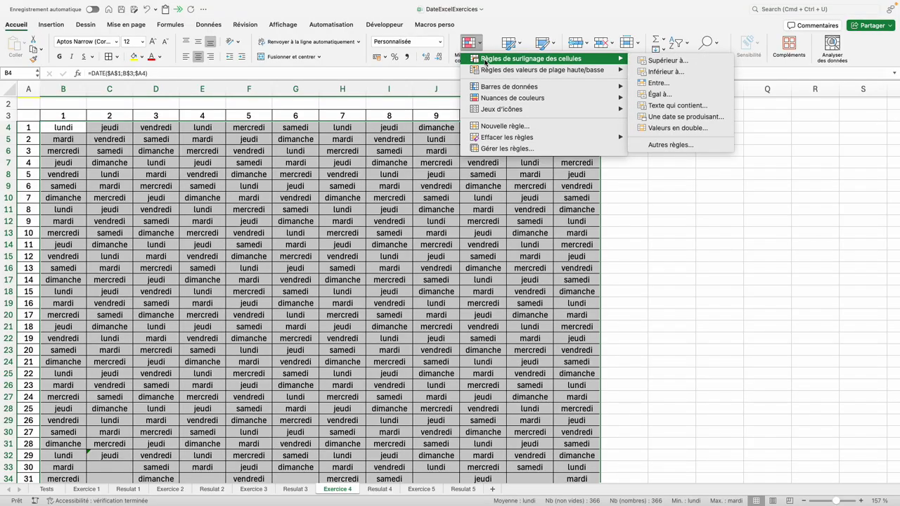
left_click(659, 95)
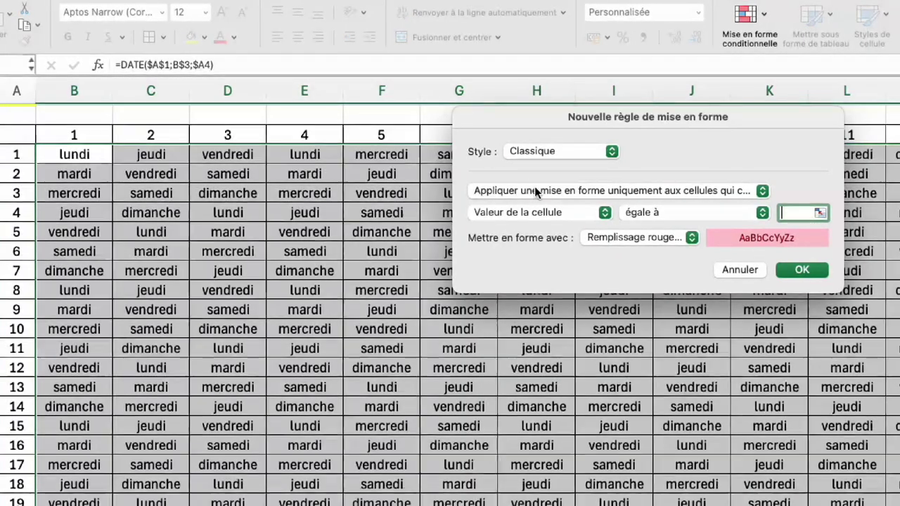
left_click(537, 191)
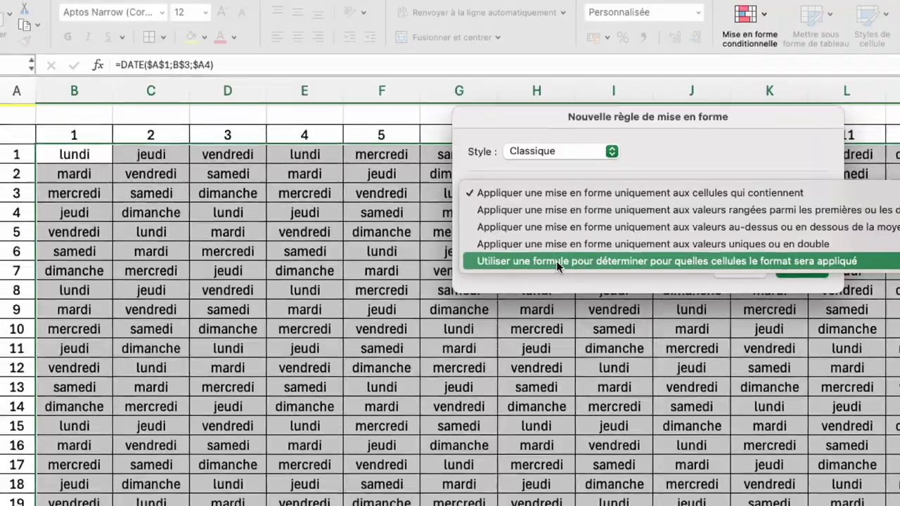
left_click(556, 261)
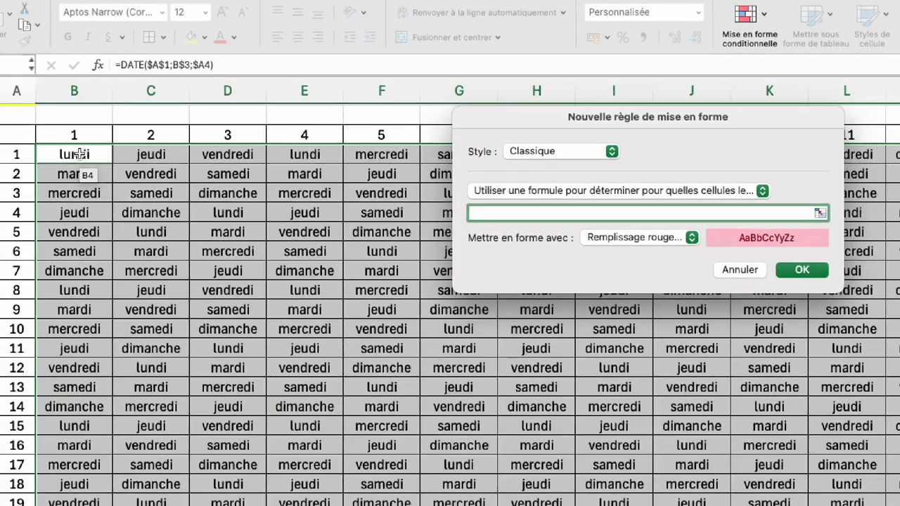
Step: Define the rule =JOURSEM(B4;2)=6 with a yellow fill to highlight every samedi
type("=")
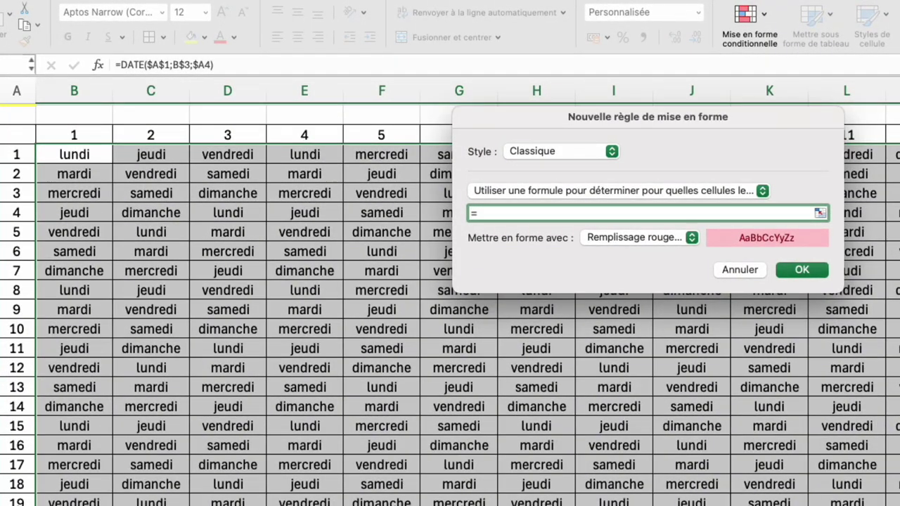
type("joursem(")
left_click(90, 154)
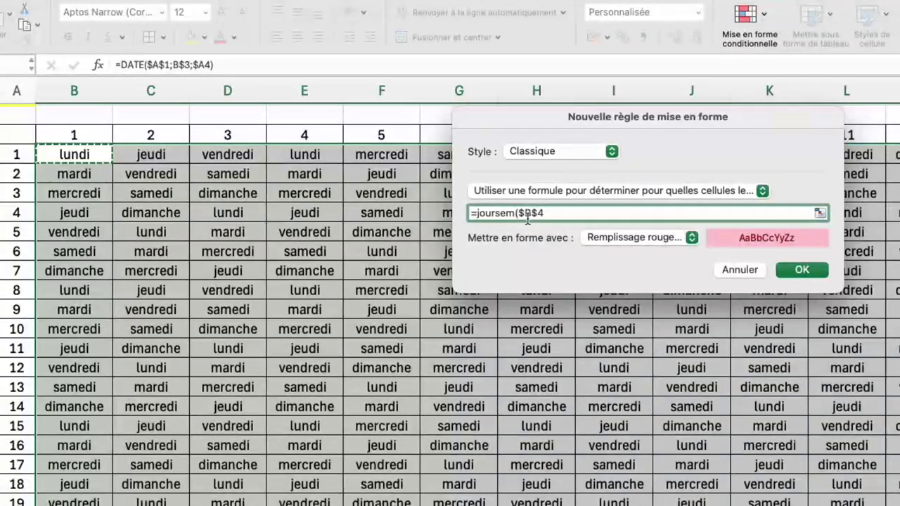
key("BackSpace")
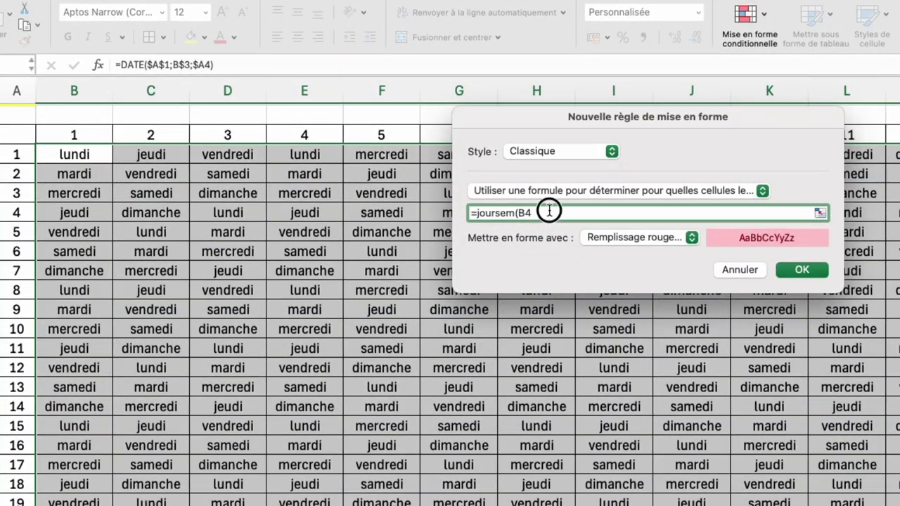
type(";2)")
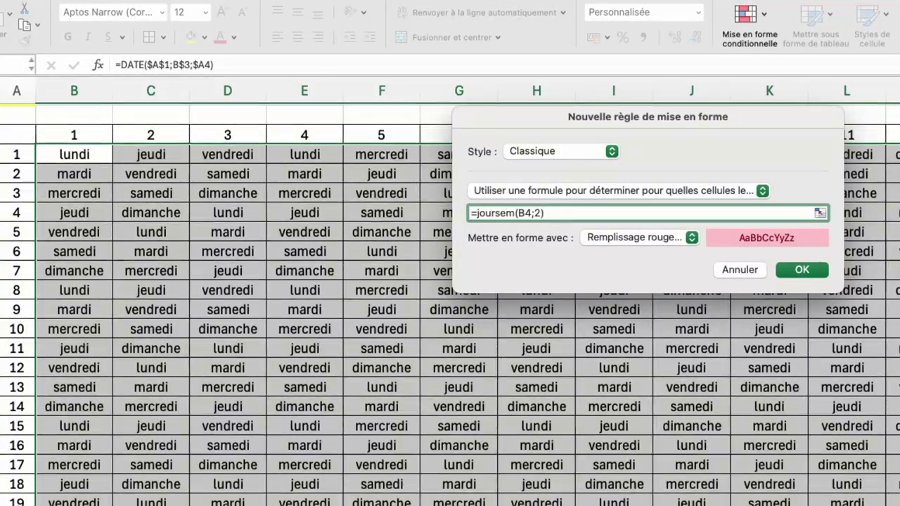
type("=")
type("6")
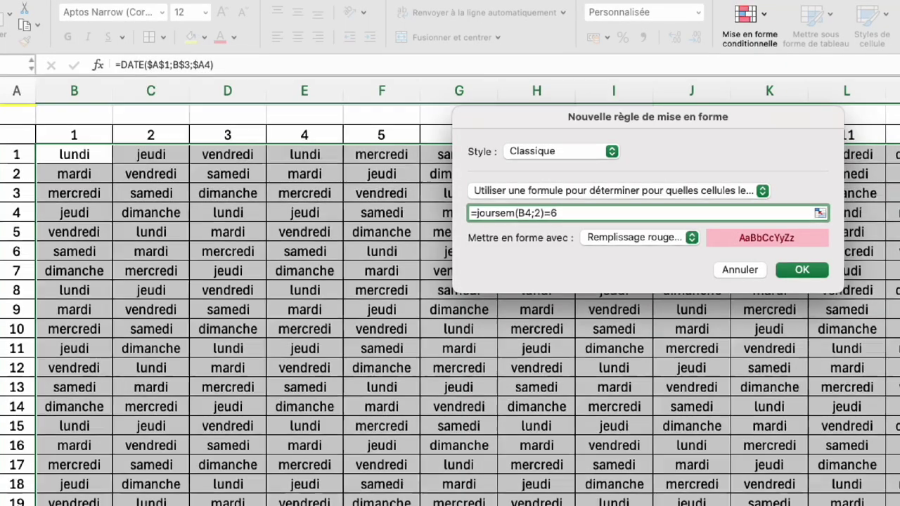
left_click(666, 239)
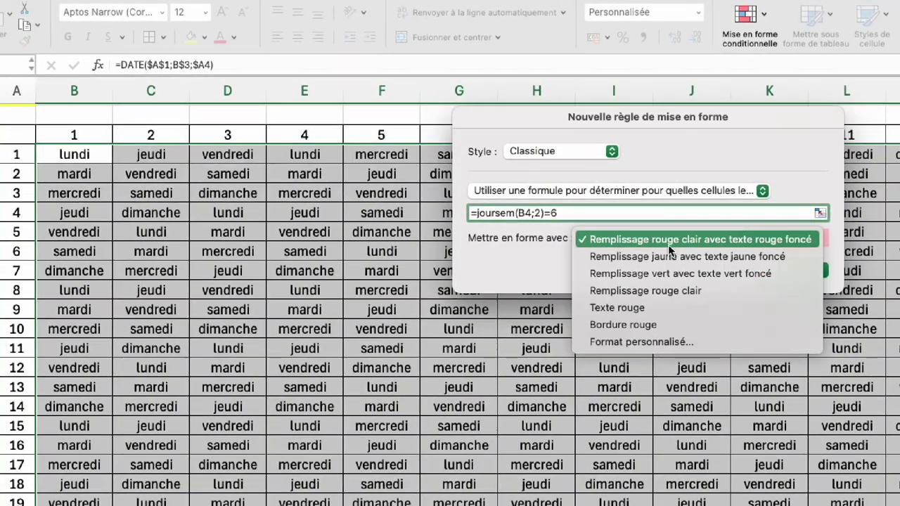
left_click(669, 255)
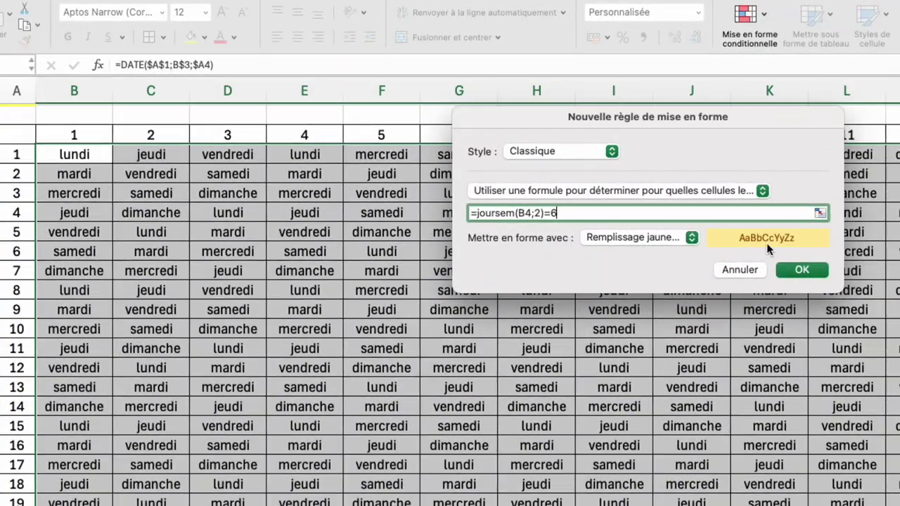
left_click(806, 274)
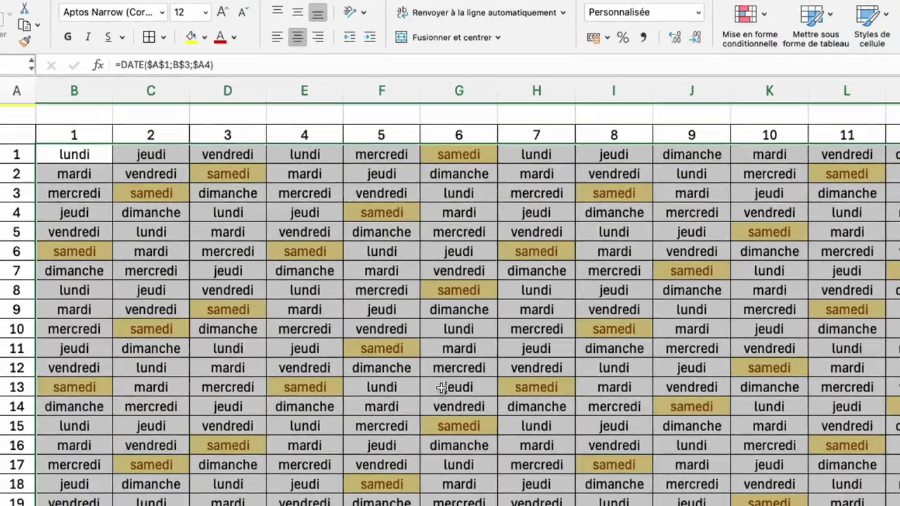
left_click(747, 14)
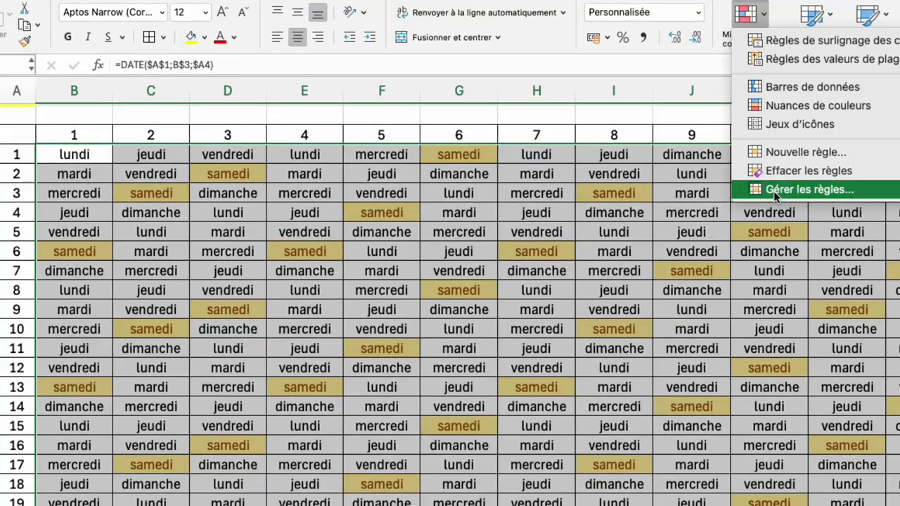
Step: Duplicate the Saturday rule and change it to =JOURSEM(B4;2)=7 with a light red fill
left_click(774, 191)
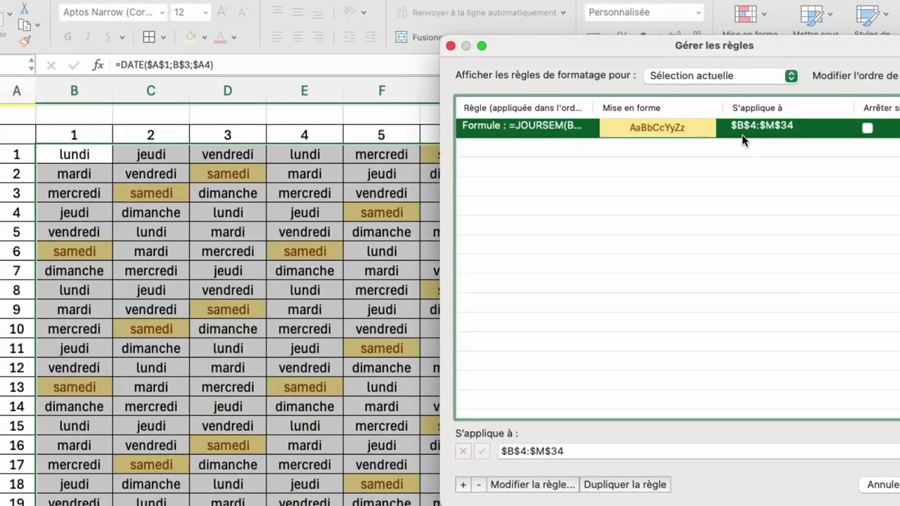
left_click(623, 485)
double_click(528, 152)
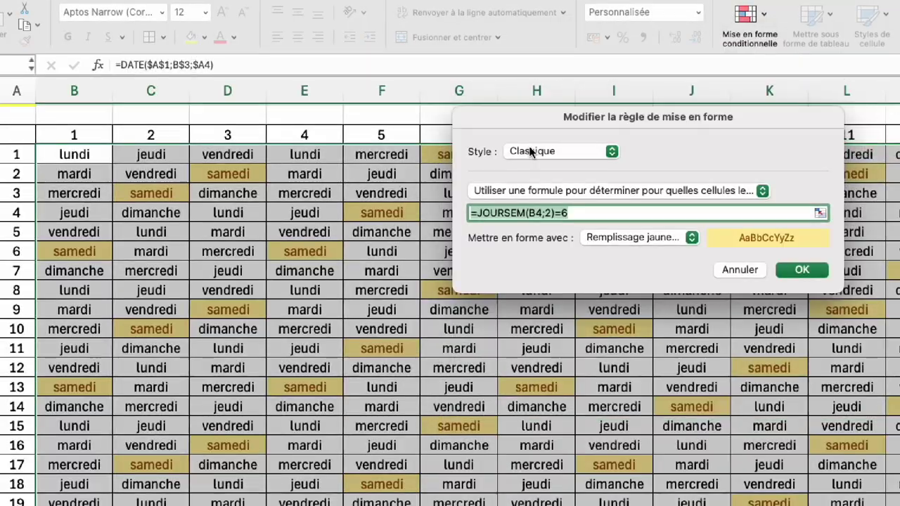
left_click(571, 212)
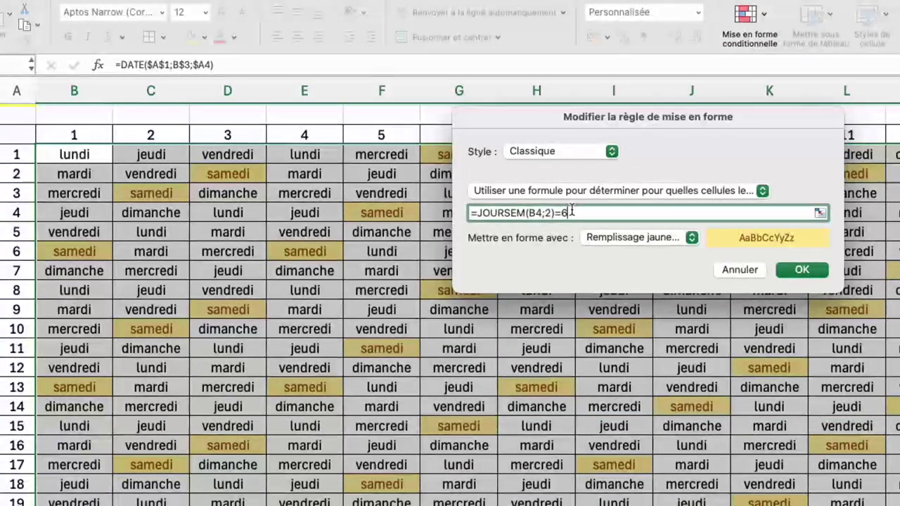
key("BackSpace")
type("7")
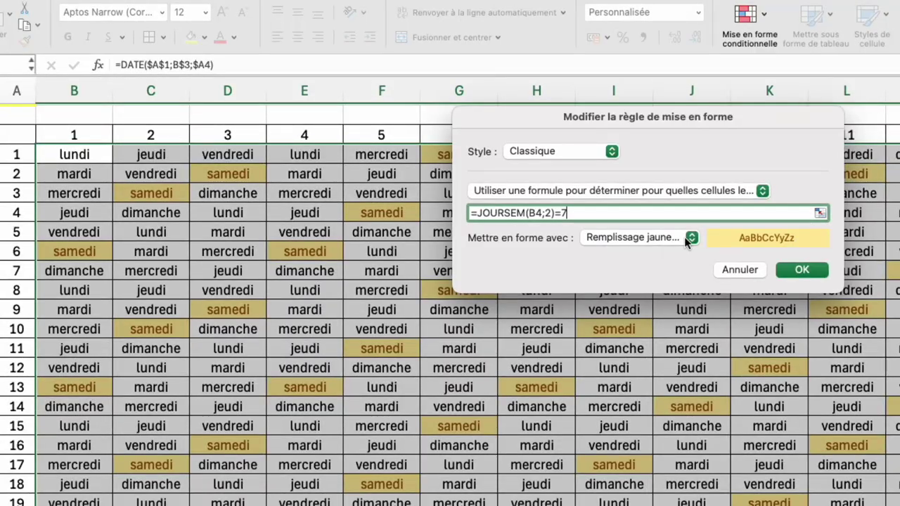
left_click(675, 239)
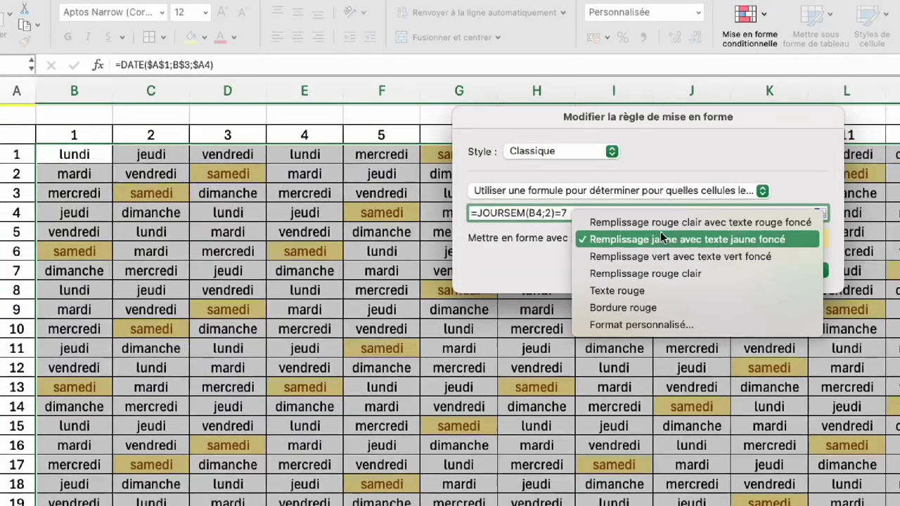
left_click(667, 222)
left_click(802, 270)
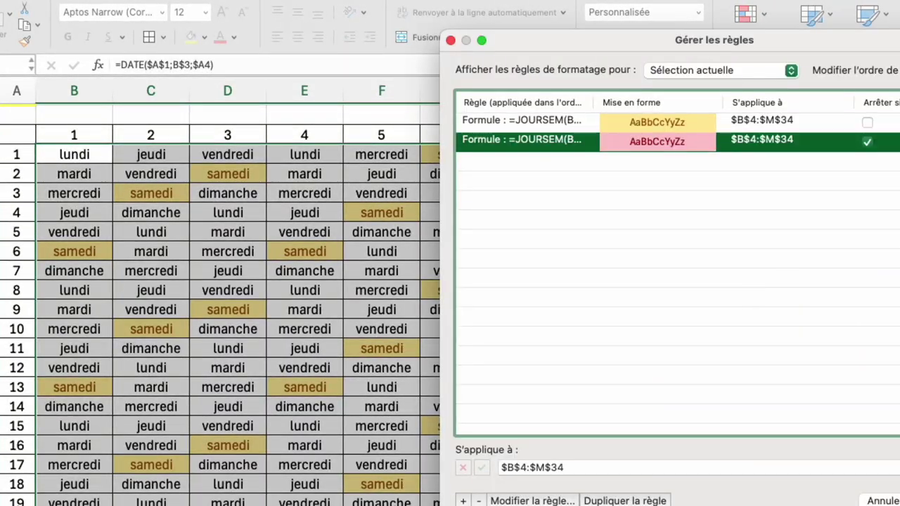
key("Return")
scroll(450, 302, "up", 1)
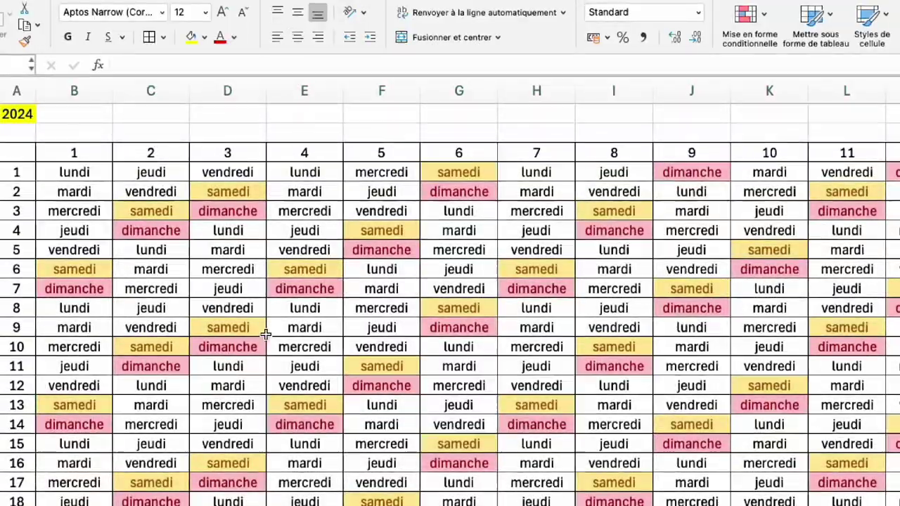
left_click(34, 121)
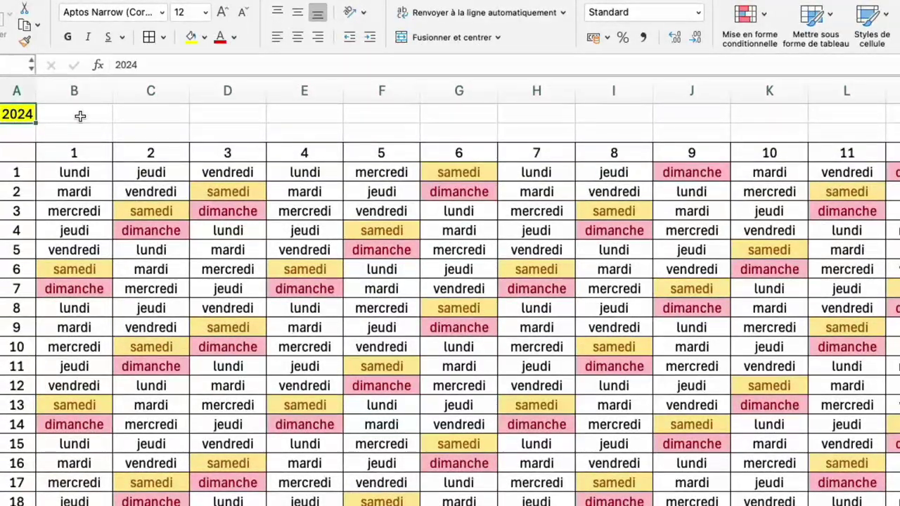
Step: Set the year to 2025, then reveal the Solution 2 bullets and the example date table
type("2025")
key("Return")
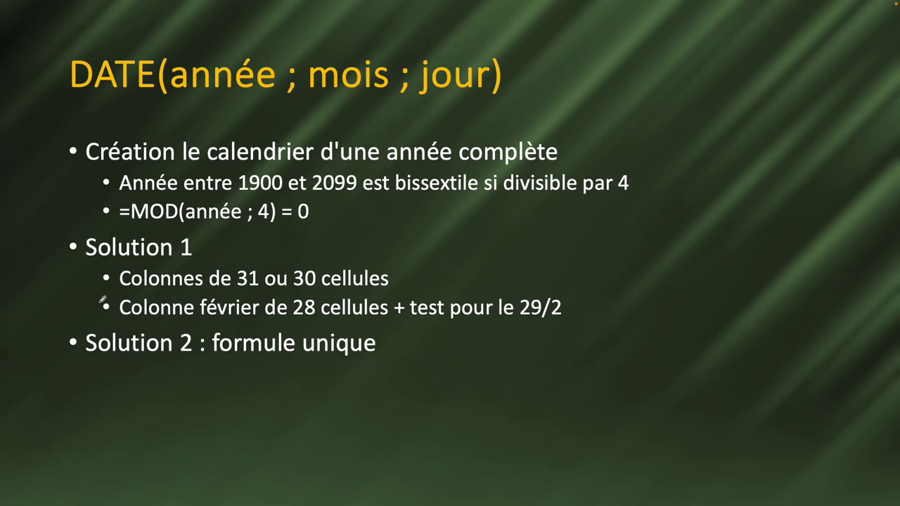
key("Right")
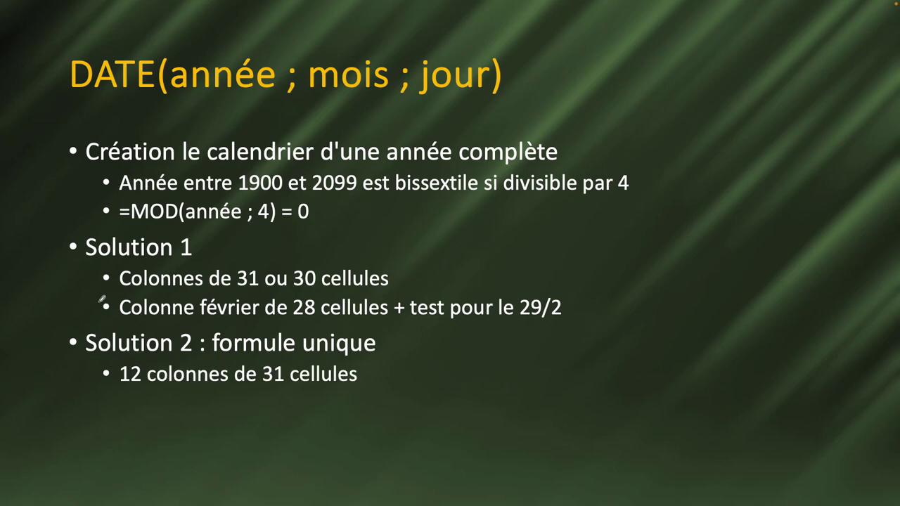
key("Right")
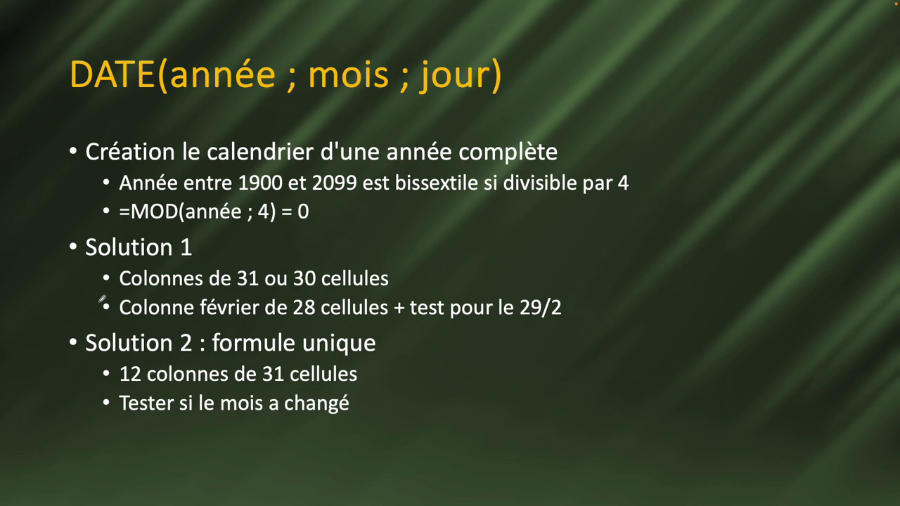
key("Right")
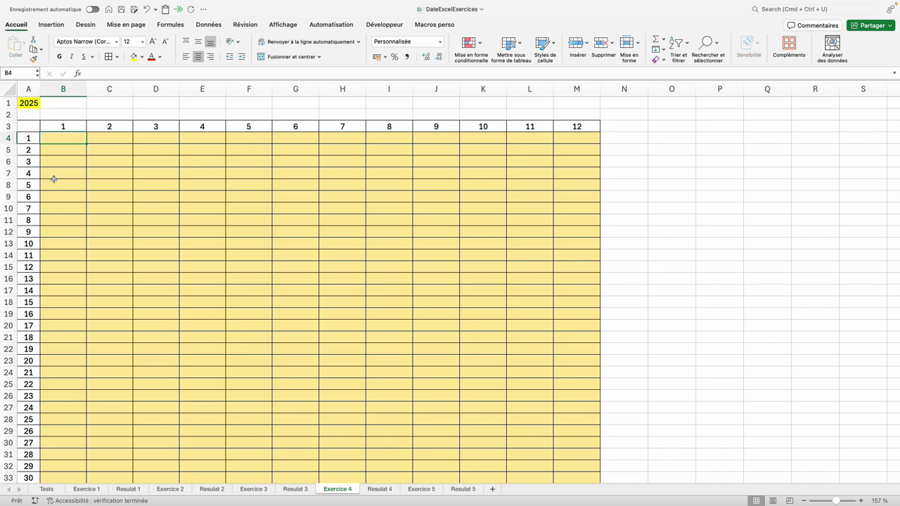
Step: Enter =DATE($A$1;B3:M3;A4:A34) in B4 to spill the whole 2025 calendar
type("=date")
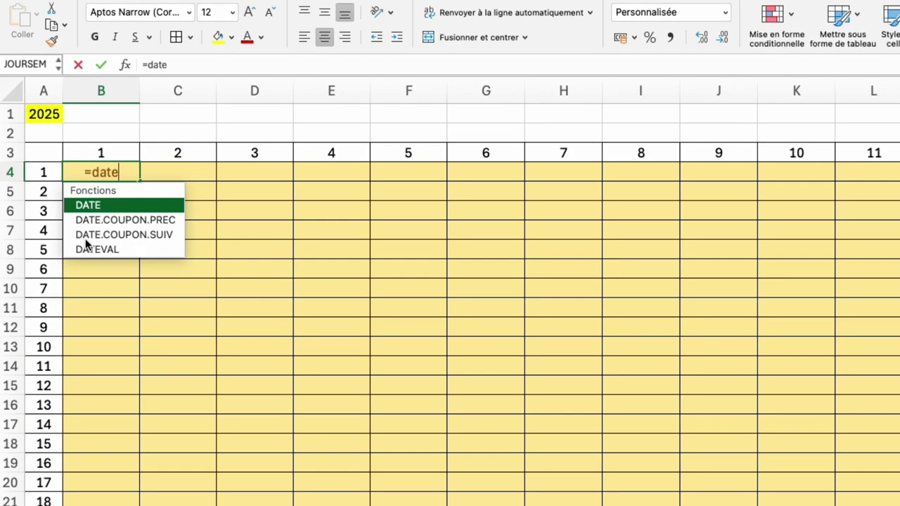
type("(")
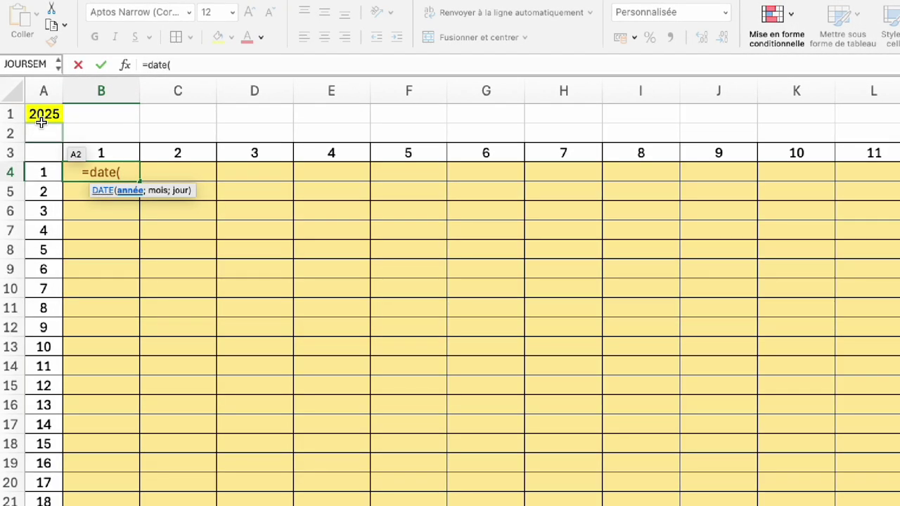
left_click(42, 114)
key("F4")
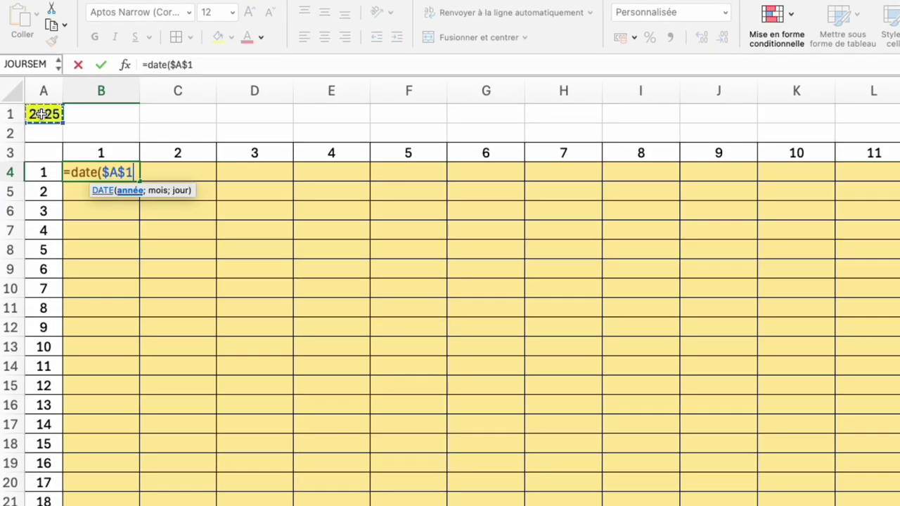
type(";")
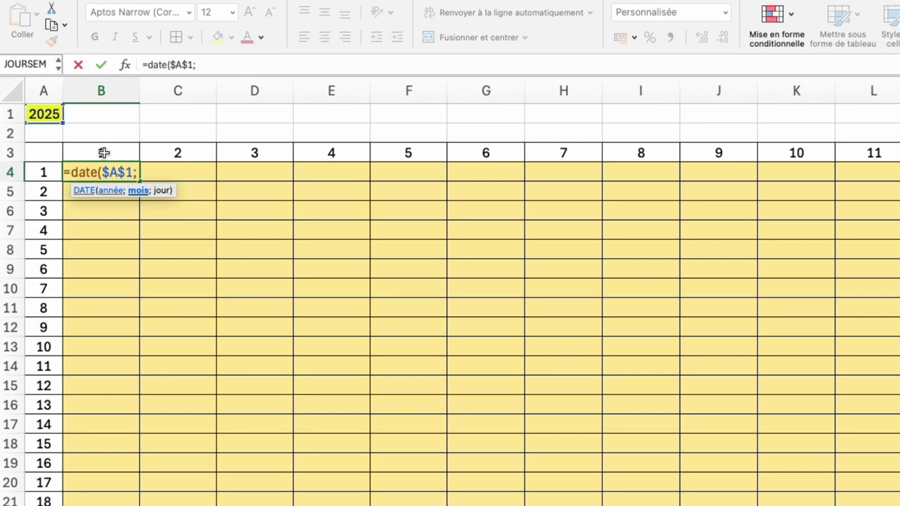
left_click_drag(102, 153, 896, 155)
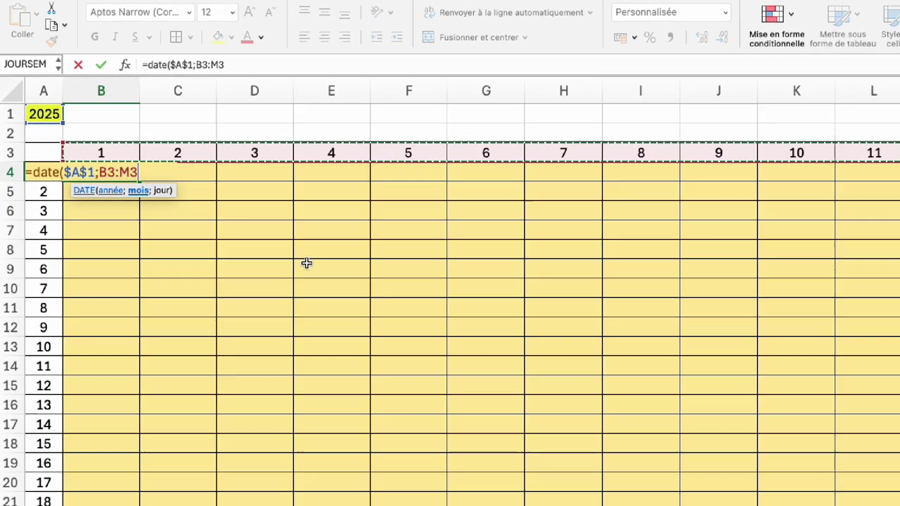
type(";")
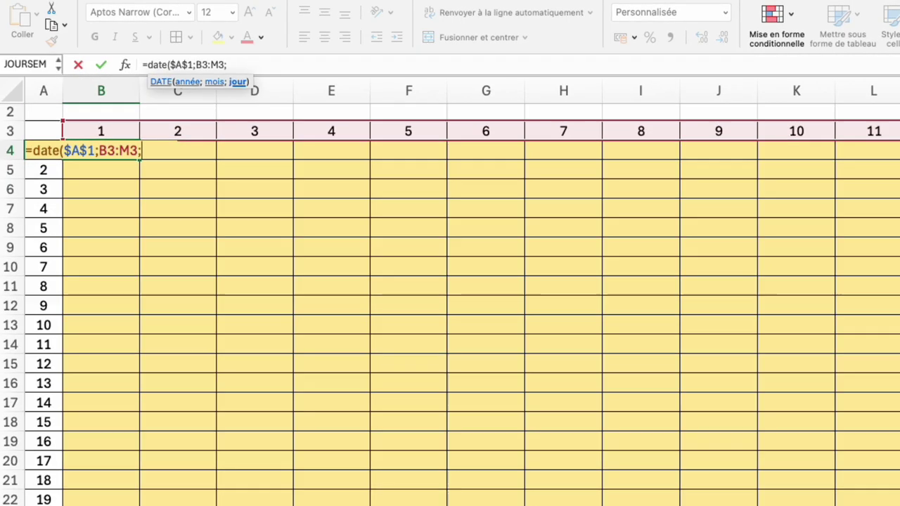
left_click_drag(43, 502, 34, 154)
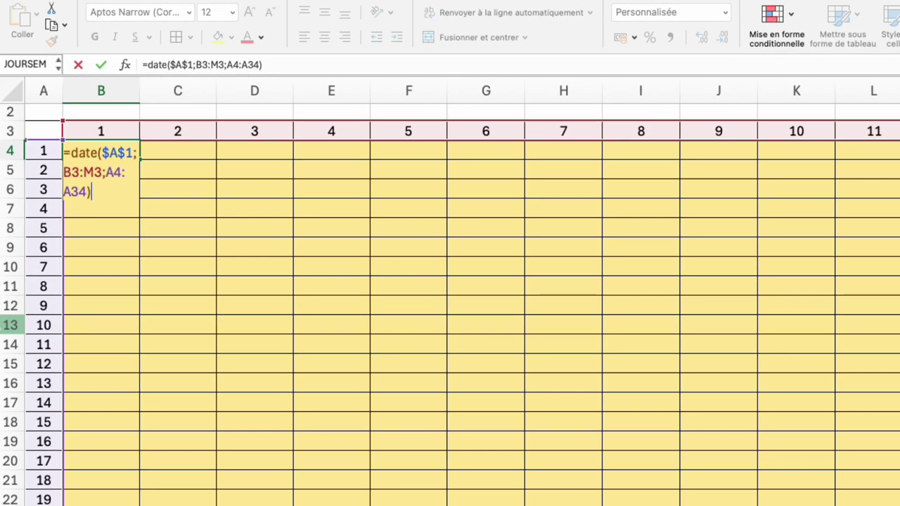
key("Return")
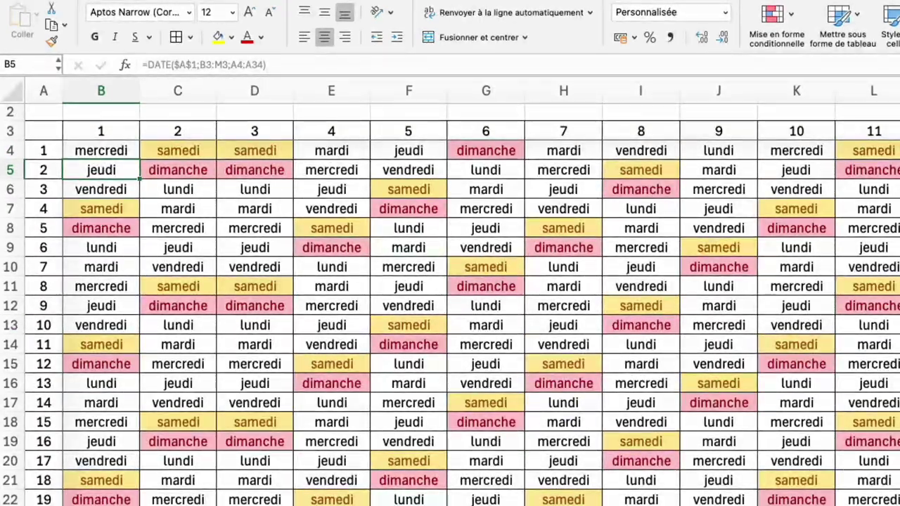
double_click(118, 150)
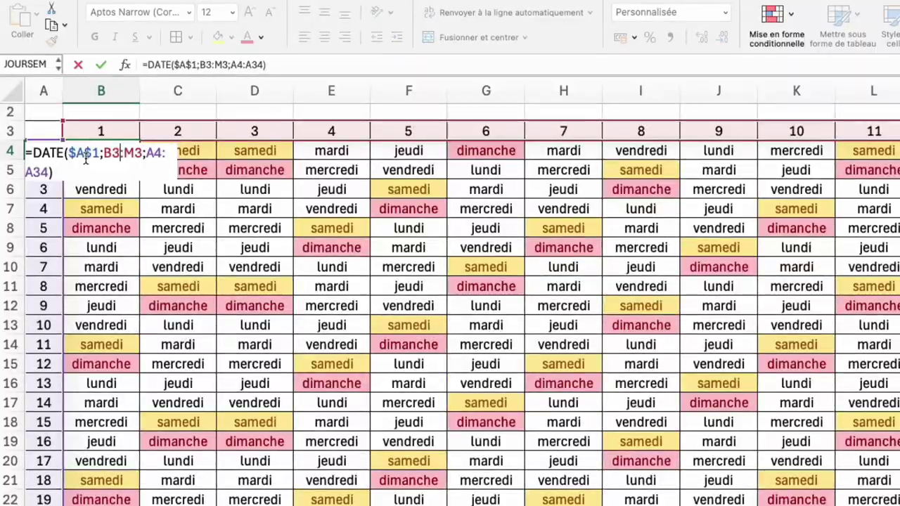
left_click(325, 227)
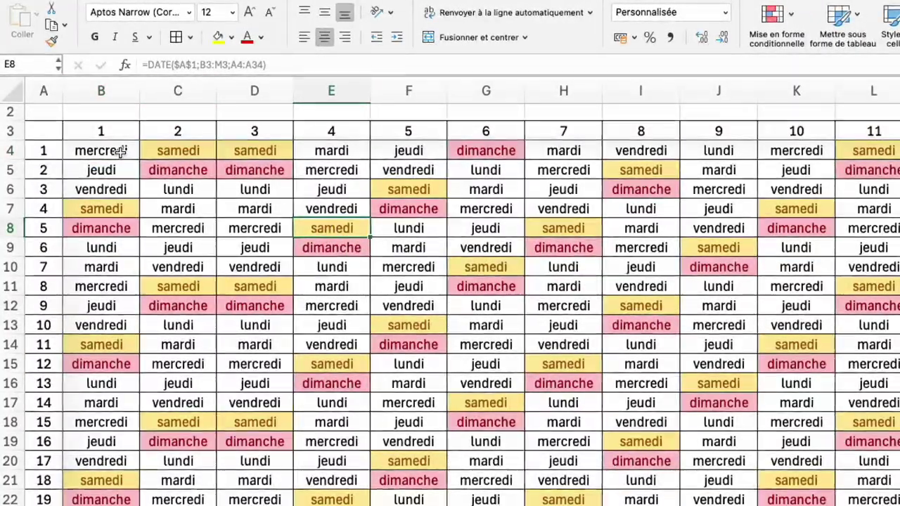
scroll(158, 318, "down", 5)
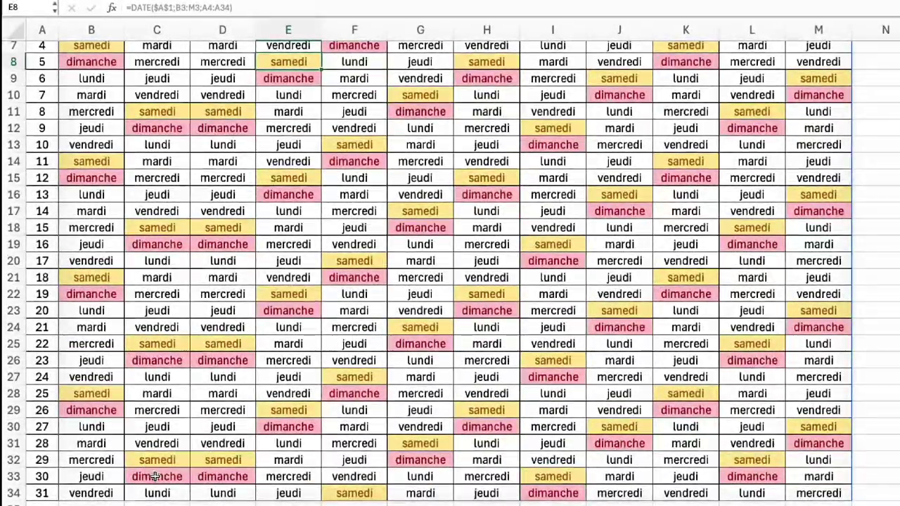
scroll(162, 464, "up", 1)
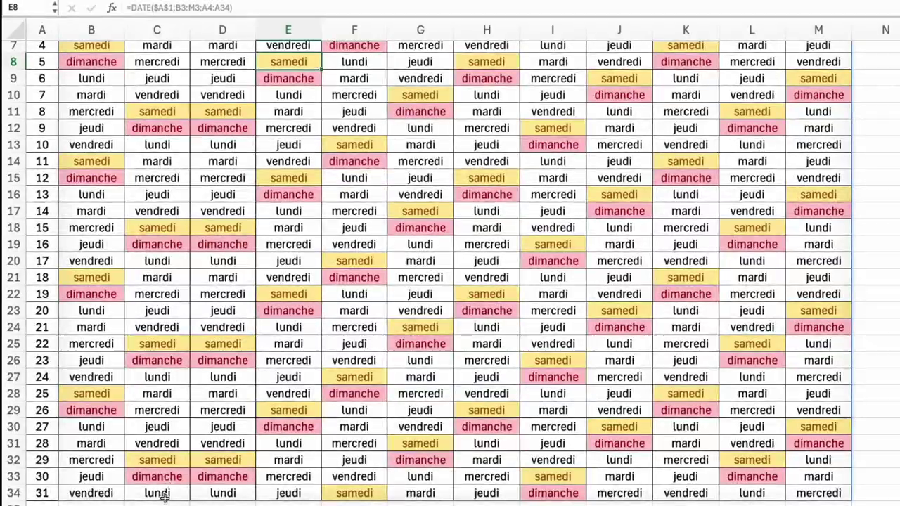
scroll(182, 415, "up", 1)
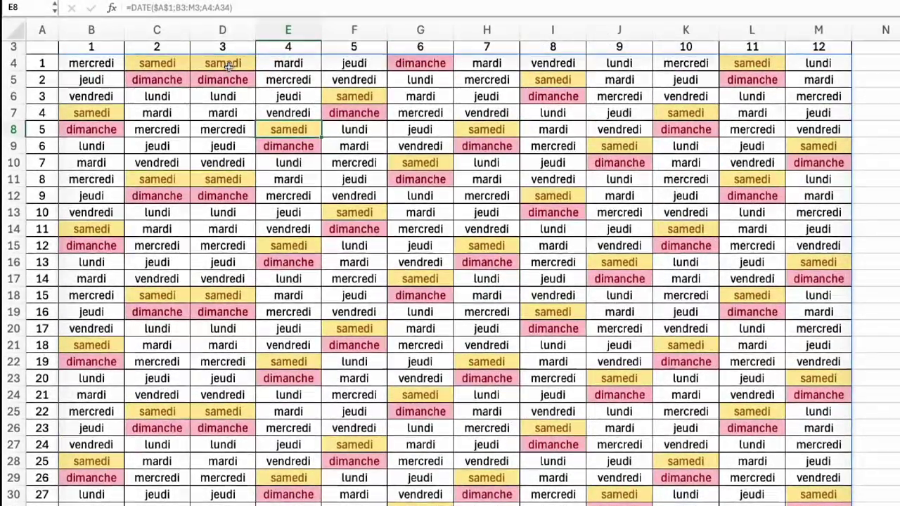
left_click_drag(222, 65, 223, 96)
scroll(223, 96, "up", 1)
left_click(42, 47)
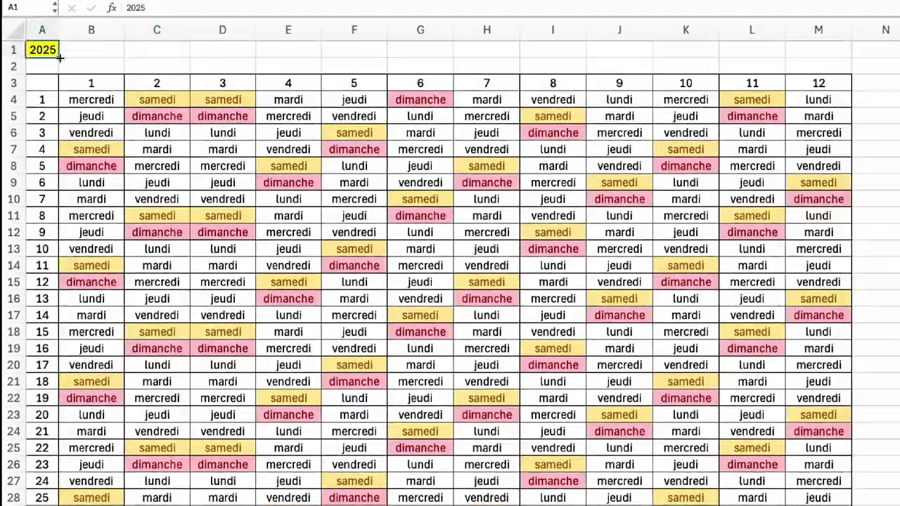
scroll(174, 251, "down", 2)
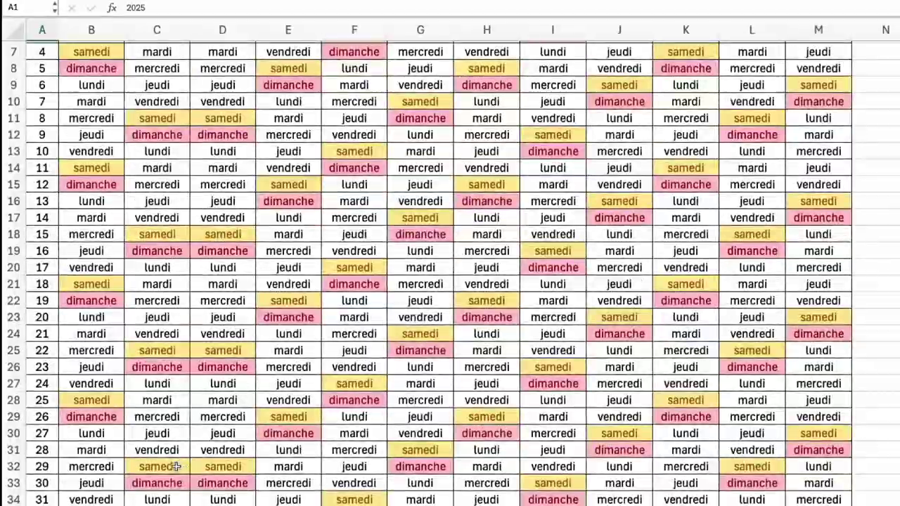
left_click_drag(157, 467, 168, 492)
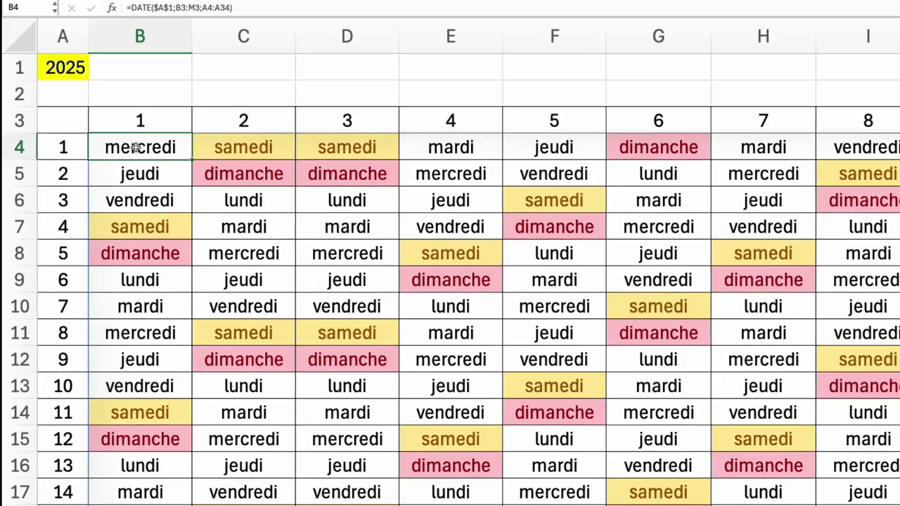
Step: Rewrite B4 as =LET(r;DATE($A$1;B3:M3;A4:A34);SI(MOIS(r)<>B3:M3;"";r)) to blank invalid days
double_click(137, 146)
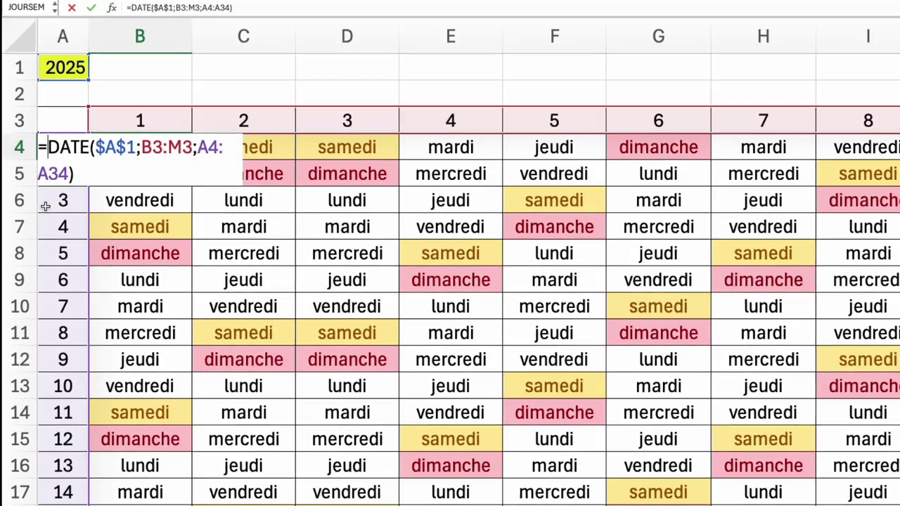
type("let")
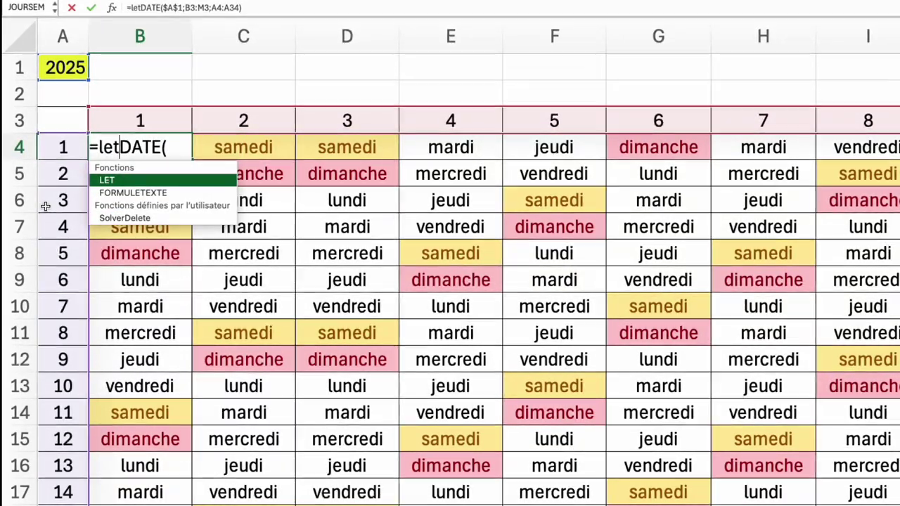
type("(")
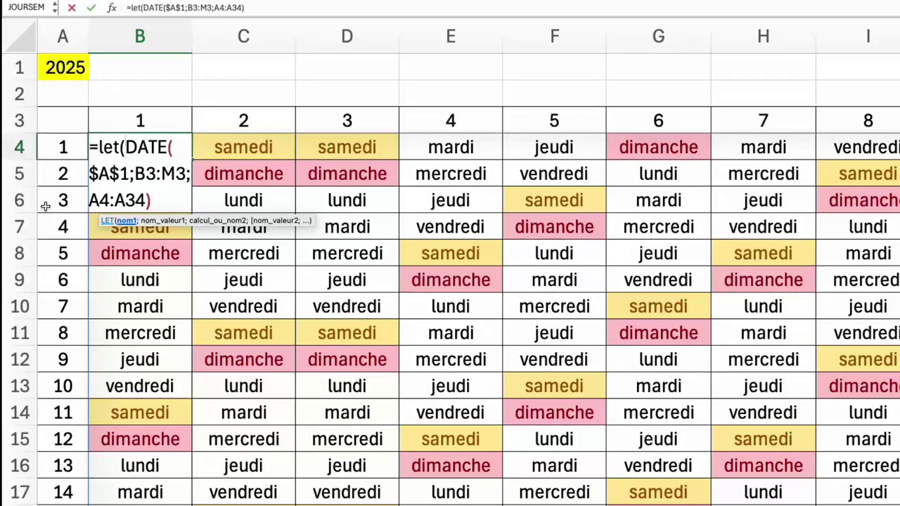
type("r")
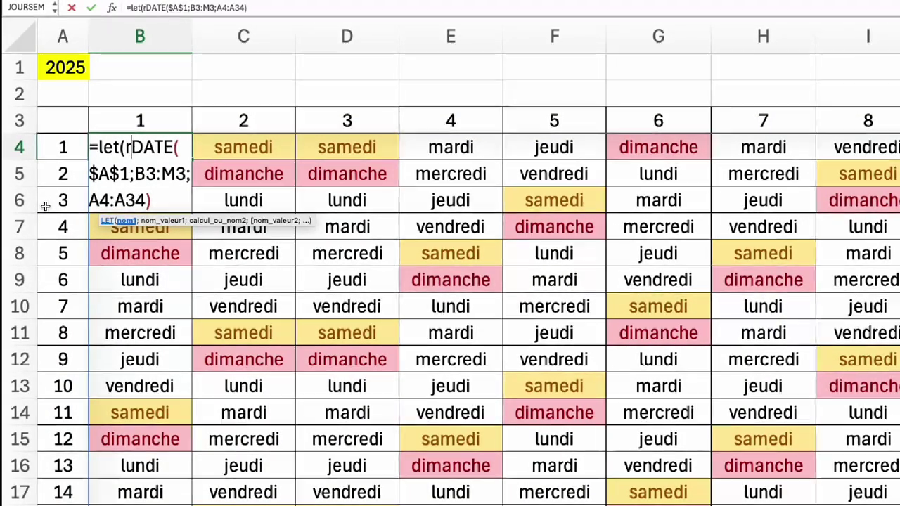
type(";")
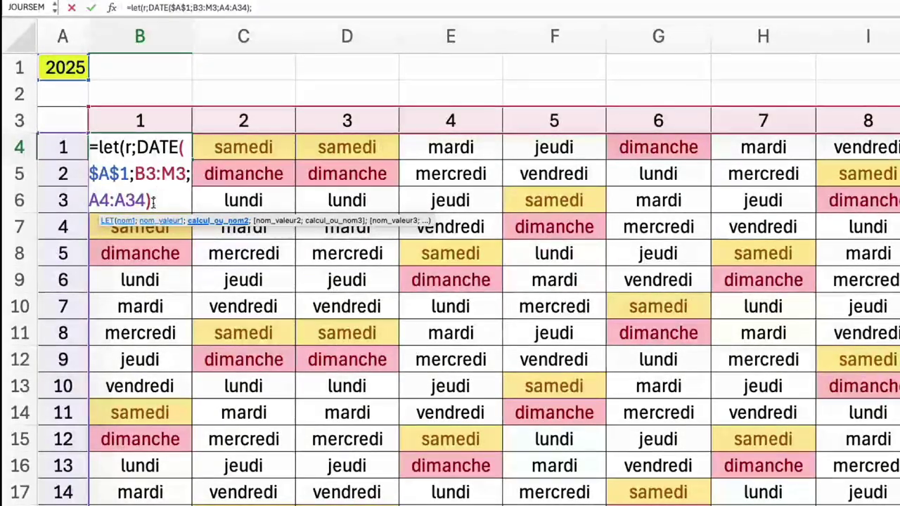
type("si(m")
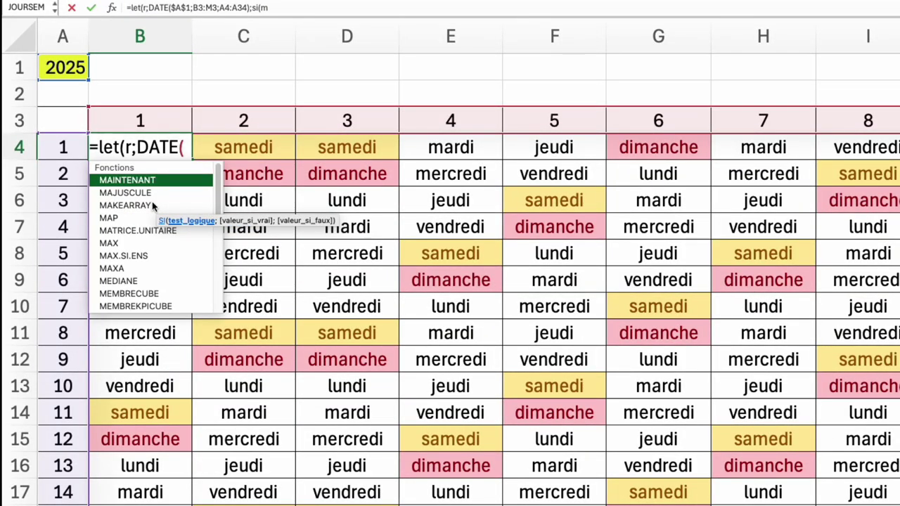
type("ois(r)")
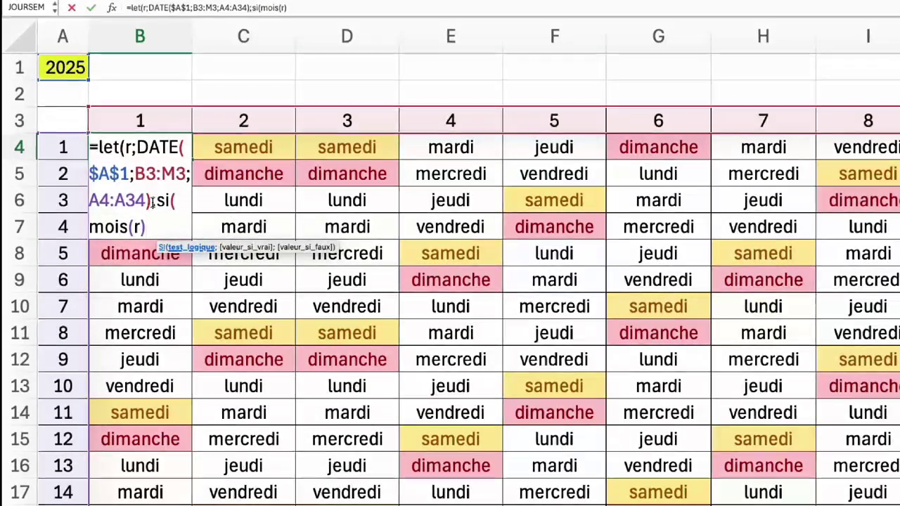
type("<>B3:L3")
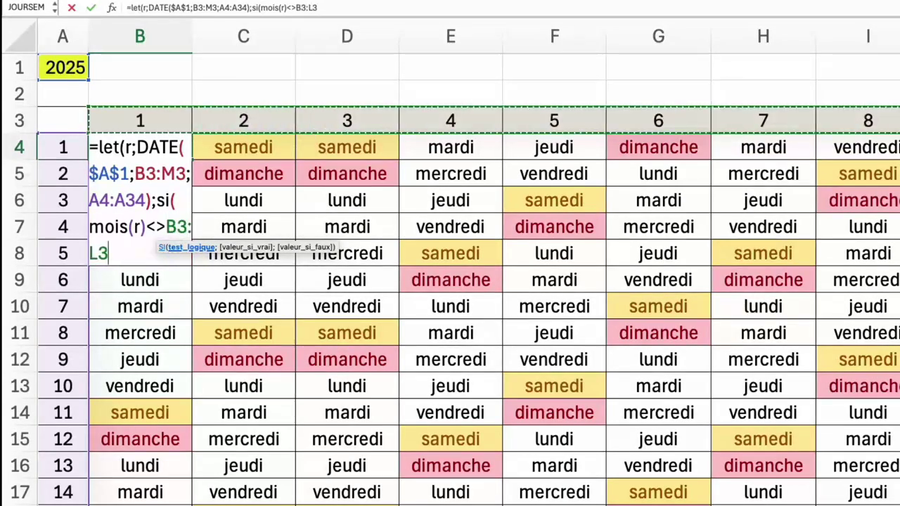
key("shift+Right")
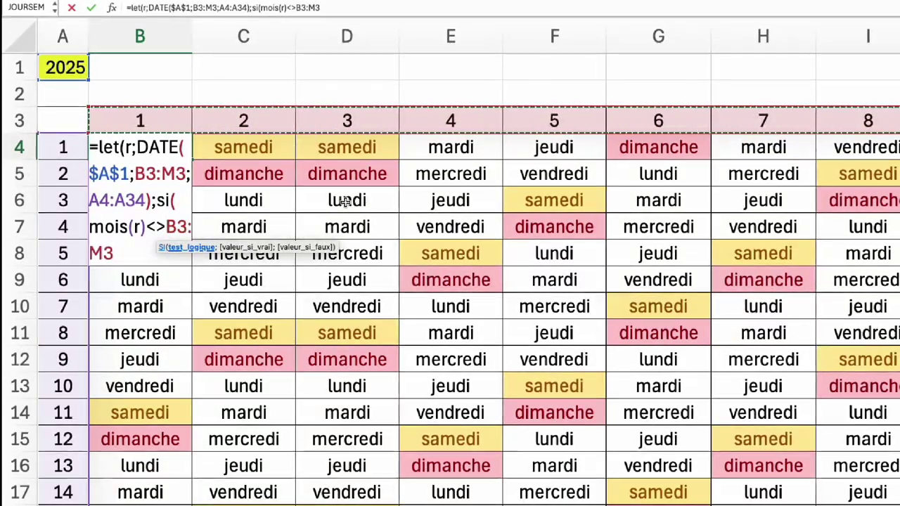
type(";")
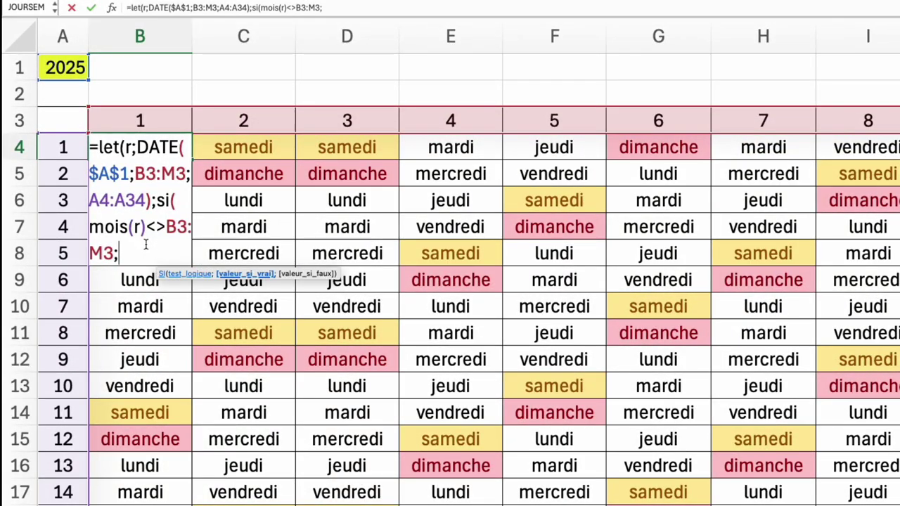
type("\"\"")
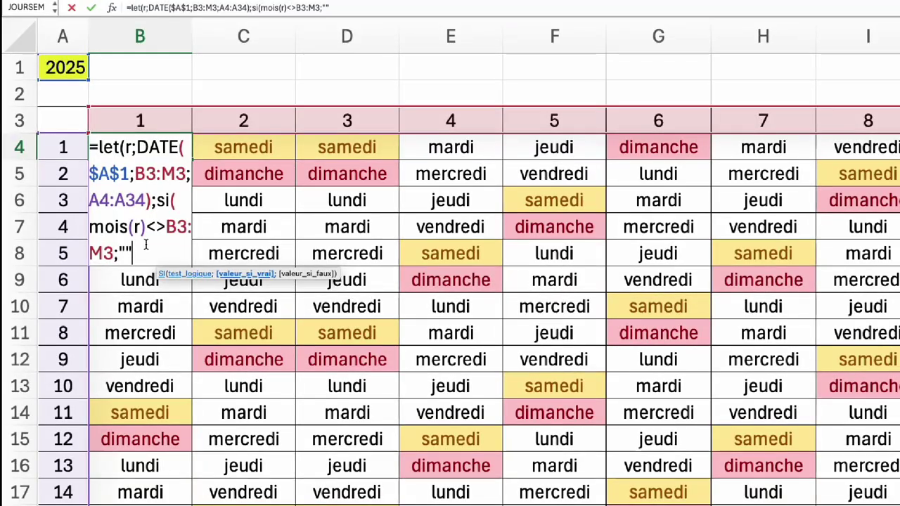
type(";")
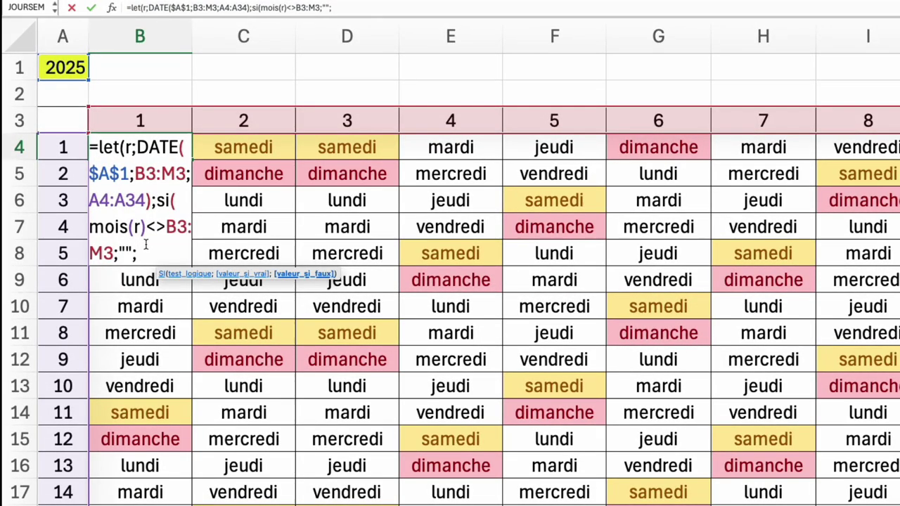
type("r")
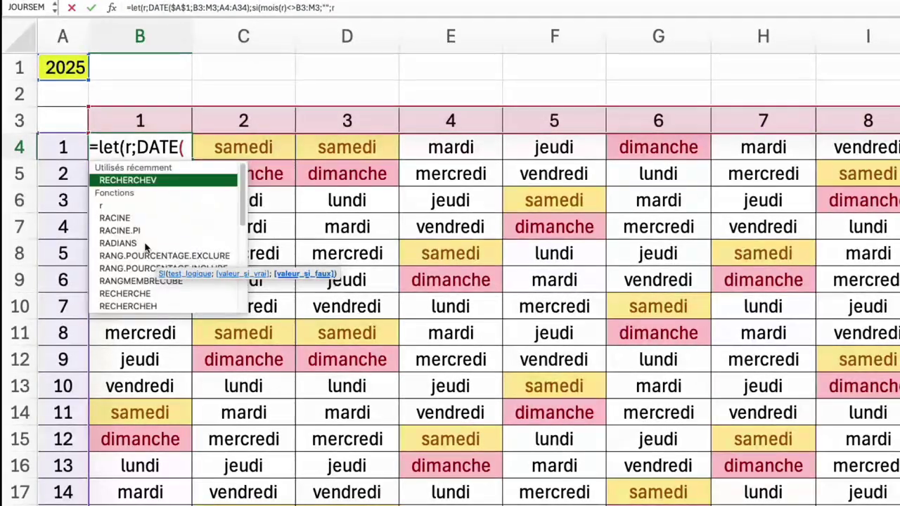
key("Return")
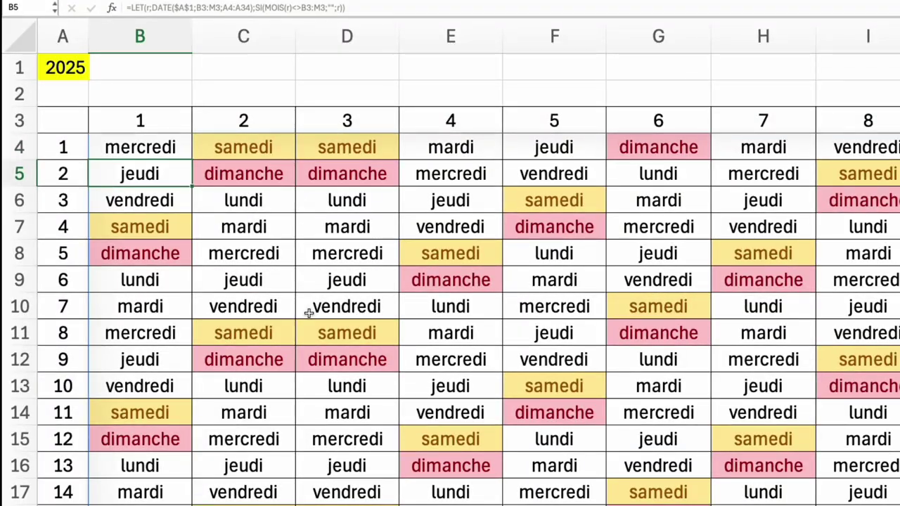
scroll(309, 313, "down", 2)
scroll(308, 313, "down", 1)
scroll(308, 313, "down", 2)
scroll(308, 313, "down", 2)
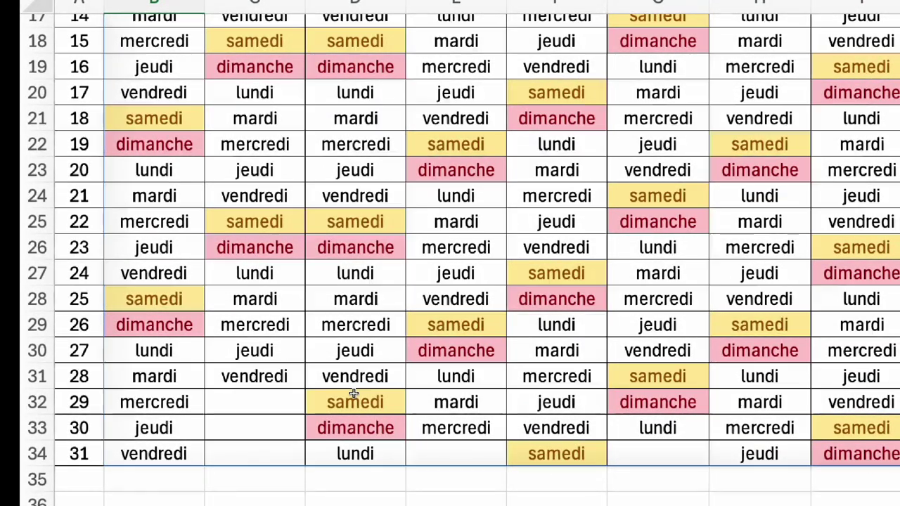
Step: Change the year in A1 to 2024
left_click(57, 8)
type("2024")
key("Return")
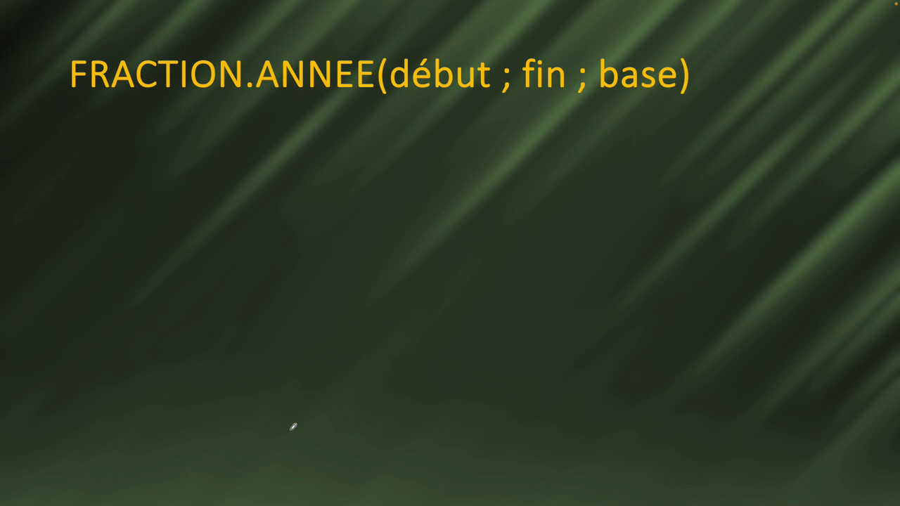
Step: Reveal the year-fraction definition and the next base option on the FRACTION.ANNEE slide
key("Right")
key("Right")
key("Right")
key("Right")
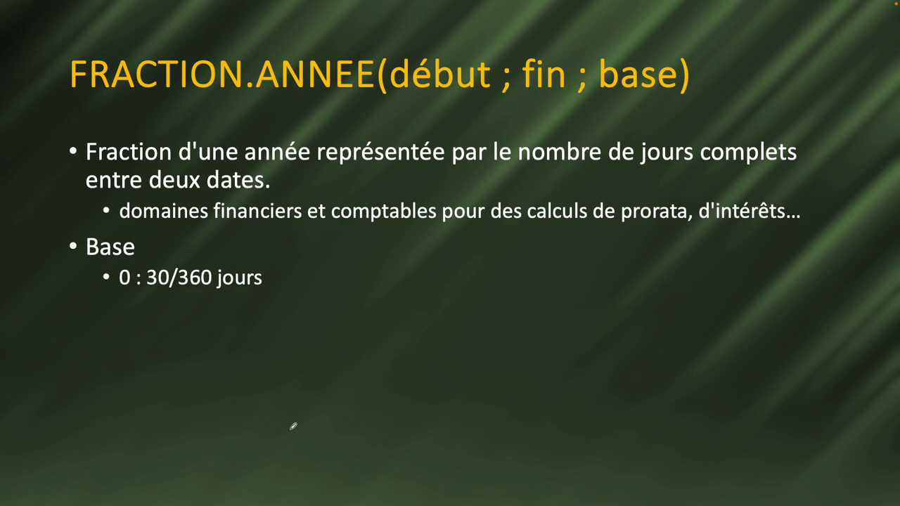
key("Right")
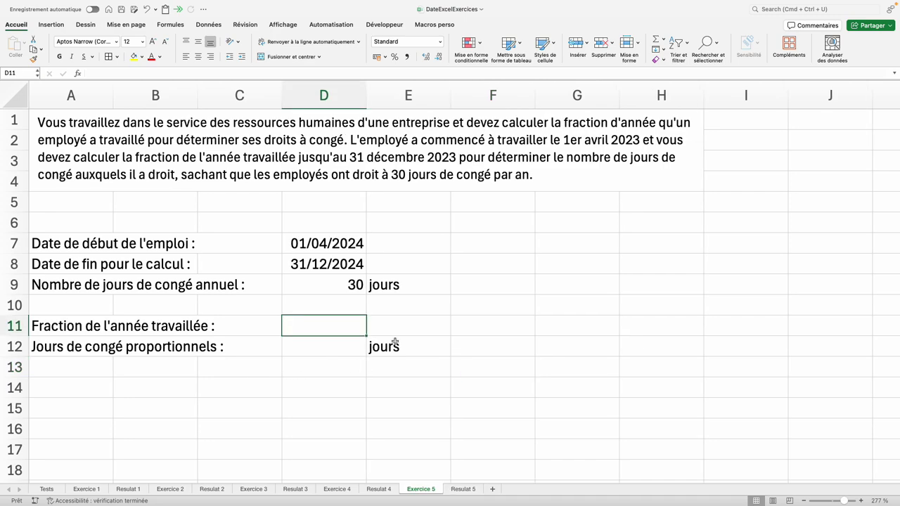
Step: Enter =FRACTION.ANNEE(D7;D8) in D11, giving 0,75
type("=fra")
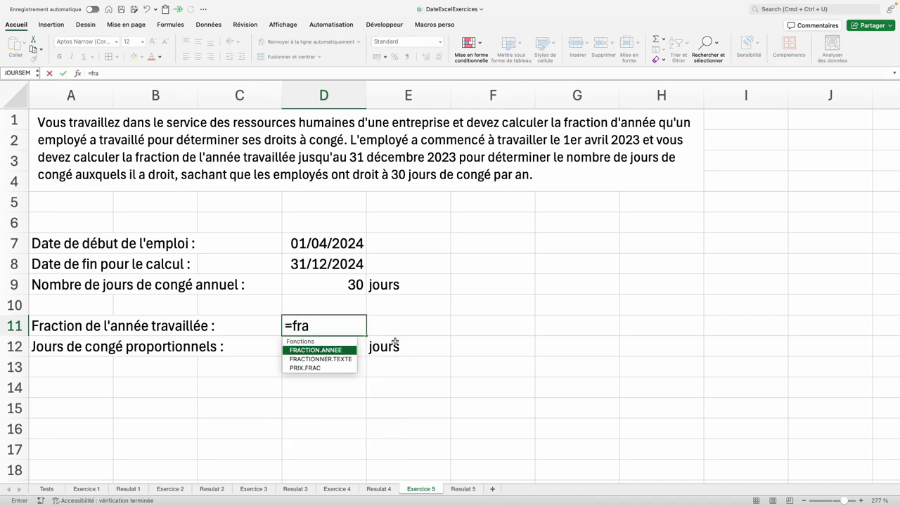
key("Tab")
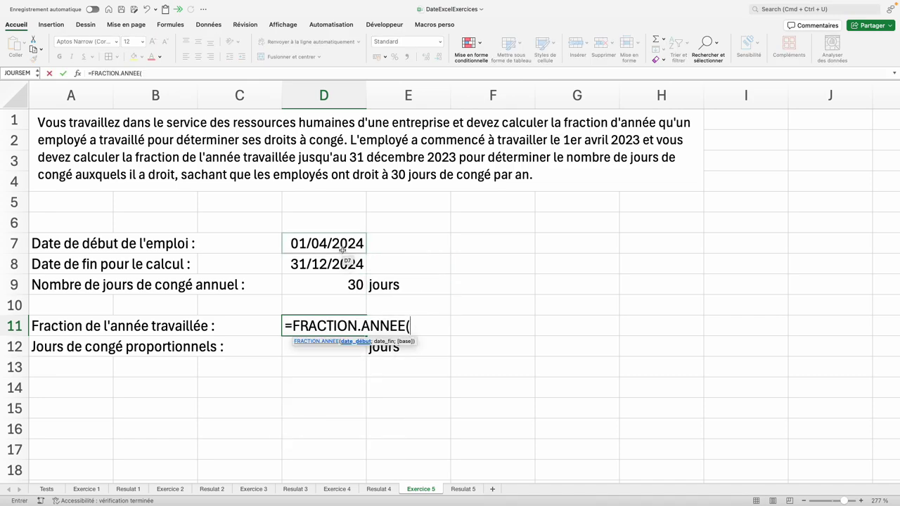
left_click(341, 244)
type(";")
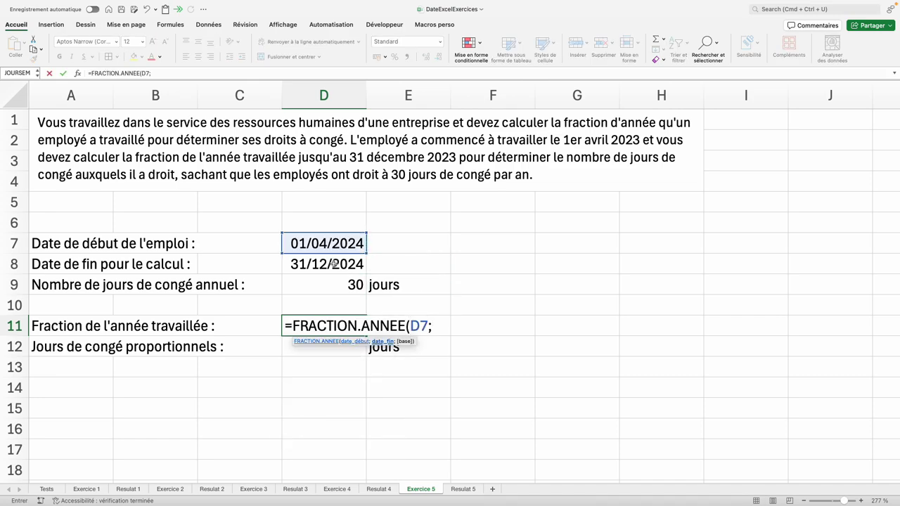
left_click(333, 263)
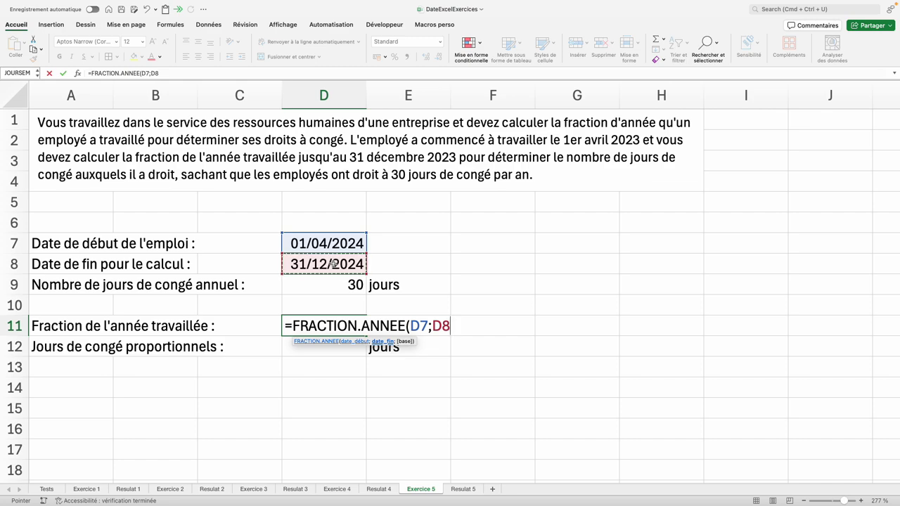
type(")")
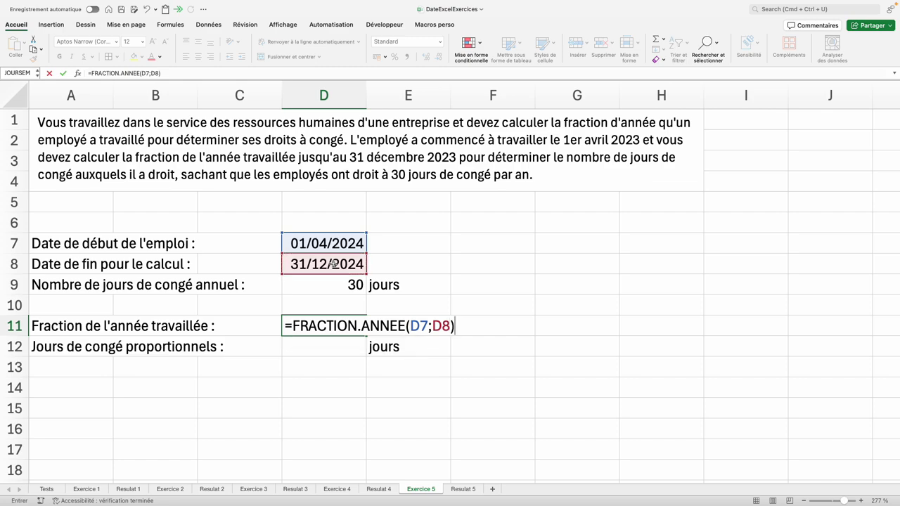
key("Return")
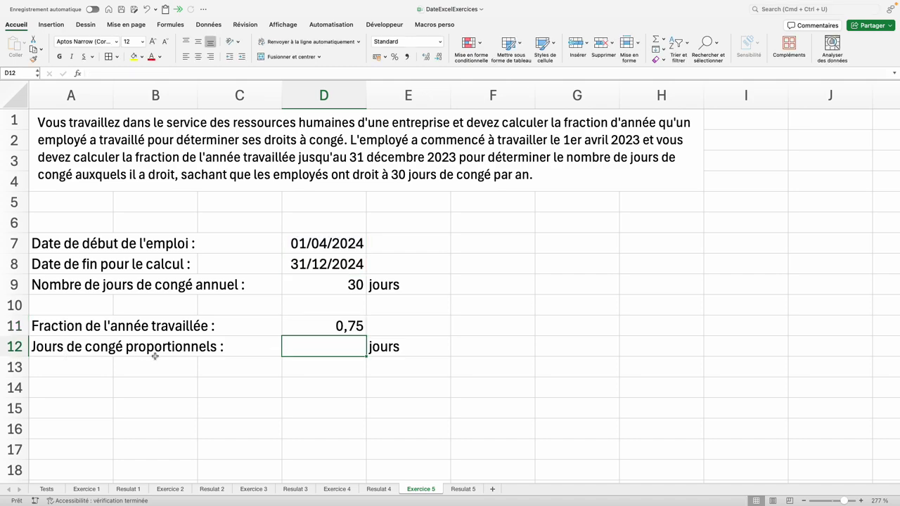
Step: Enter =D9*D11 in D12, then give D11's FRACTION.ANNEE base 1, yielding 22,459016 days
type("=")
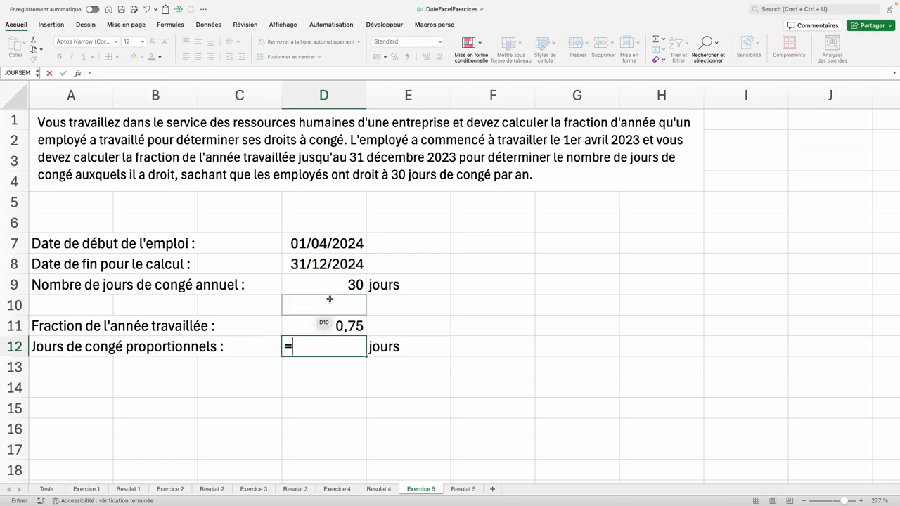
left_click(333, 286)
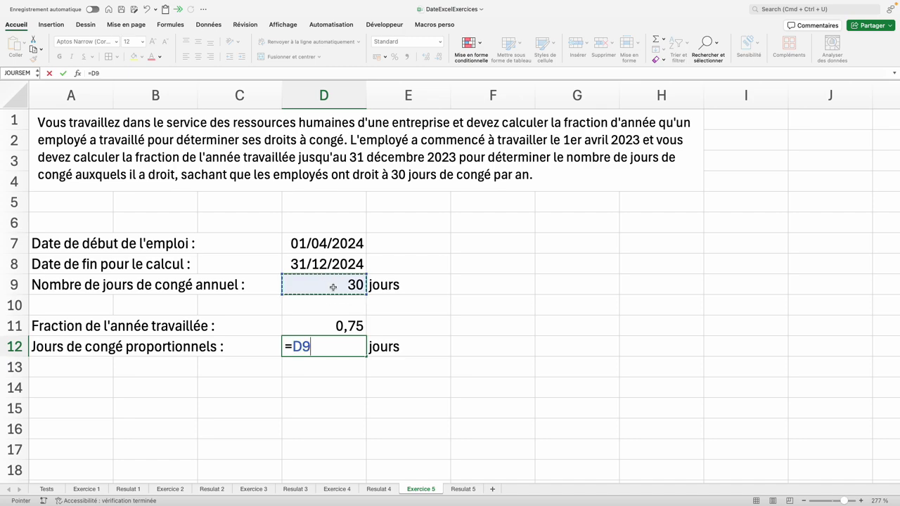
type("*")
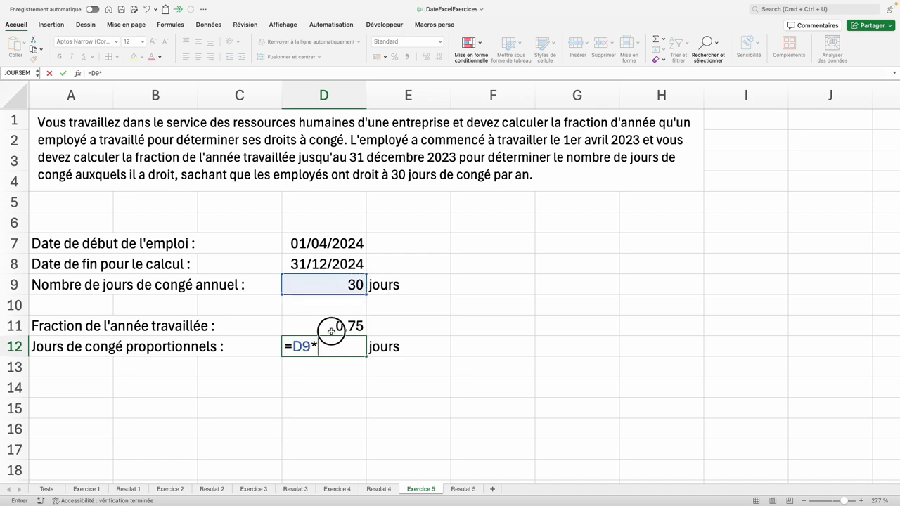
left_click(330, 330)
key("Return")
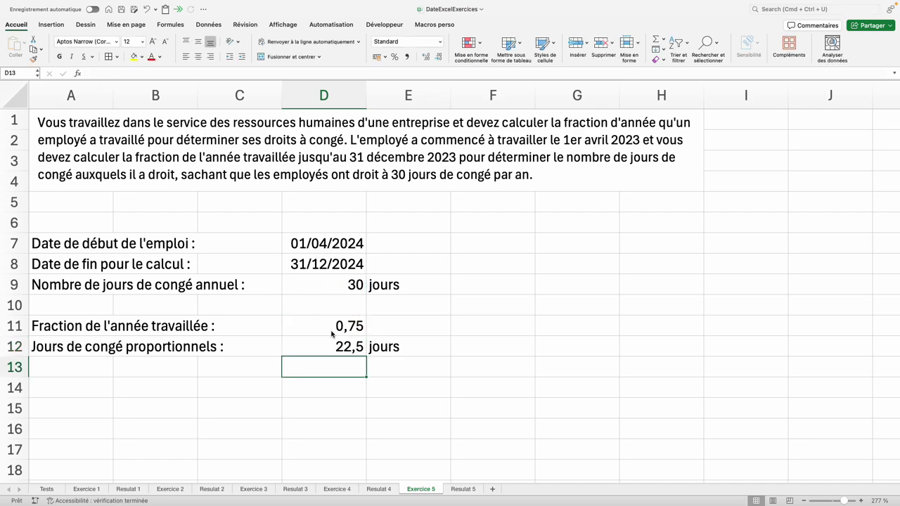
double_click(332, 334)
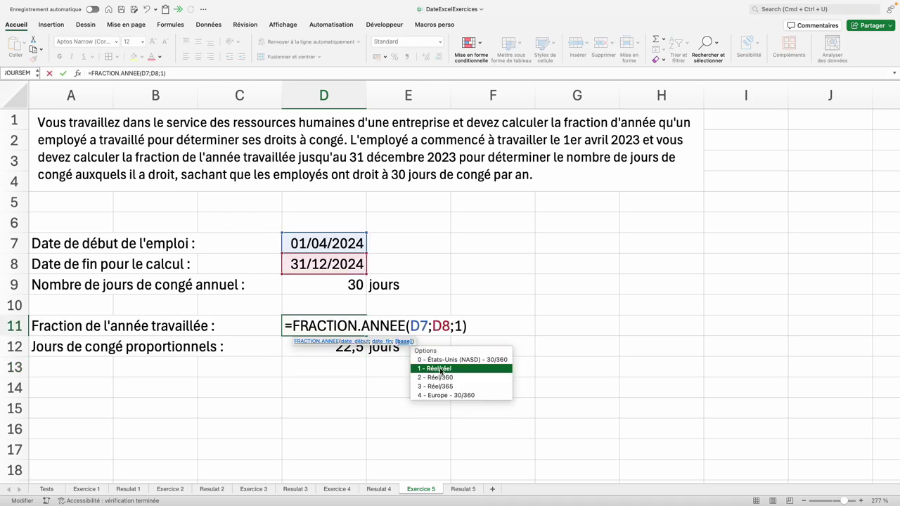
key("Return")
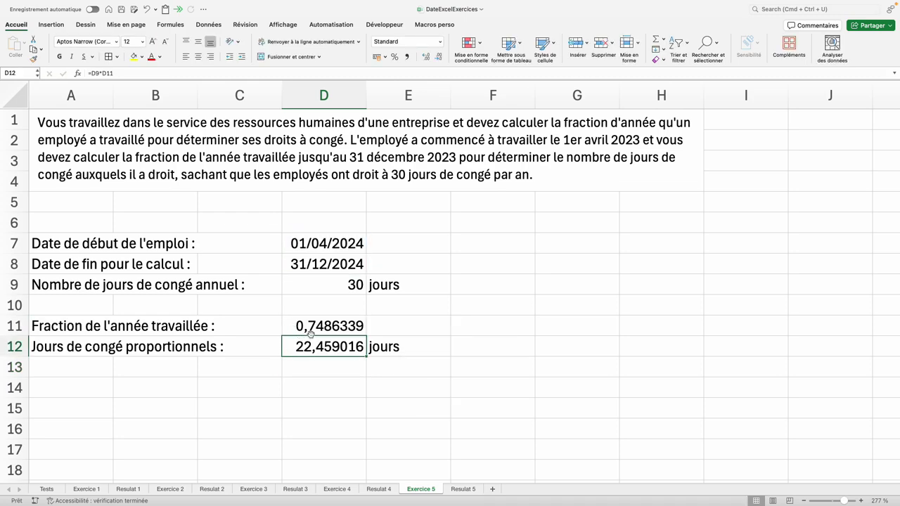